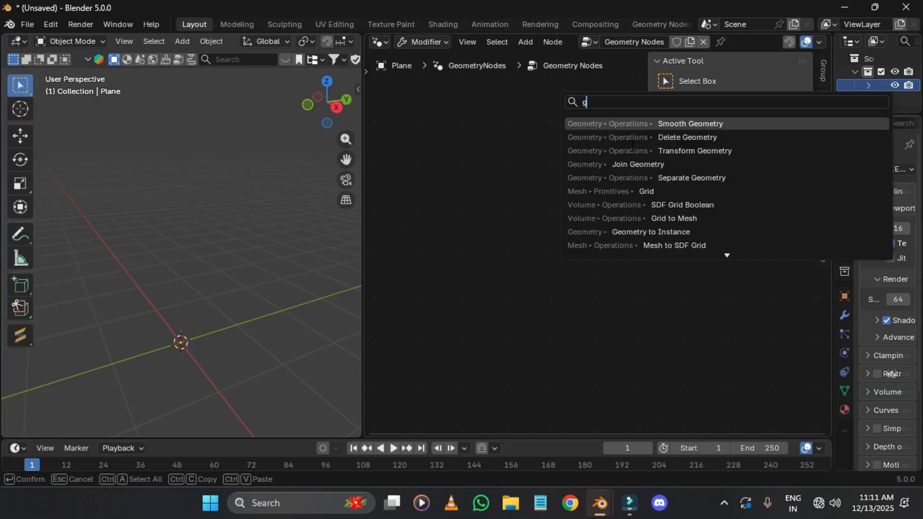
Step: Add a Grid node, link its Mesh output to the Group Output's Geometry, and move the Grid farther from the output
key(Return)
middle_drag(637, 186, 564, 207)
scroll(546, 193, up, 4)
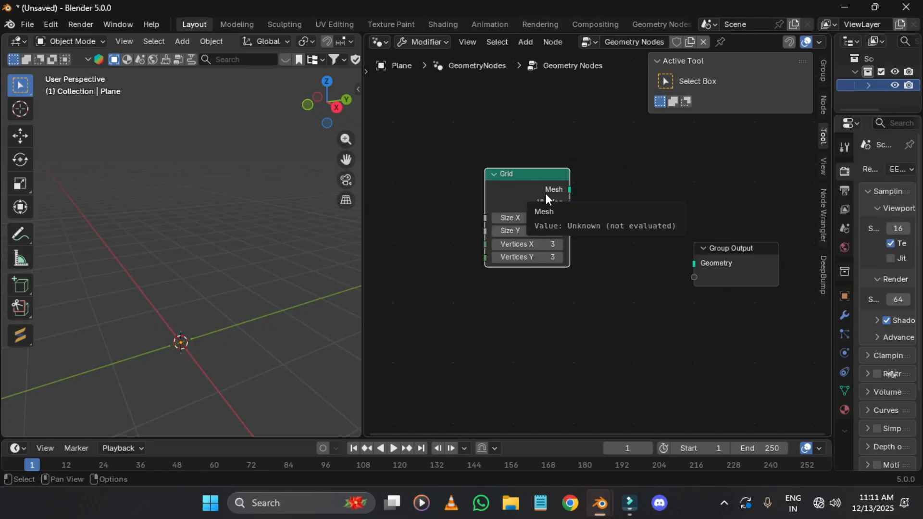
drag(569, 189, 694, 264)
drag(507, 198, 435, 264)
Step: Widen the node editor by narrowing the outliner and properties area beside it
click(845, 333)
drag(833, 332, 900, 332)
click(628, 244)
scroll(629, 243, up, 4)
Step: Enable the Screencast Keys overlay for the 3D viewport and hide the viewport sidebar again
key(n)
scroll(353, 293, down, 5)
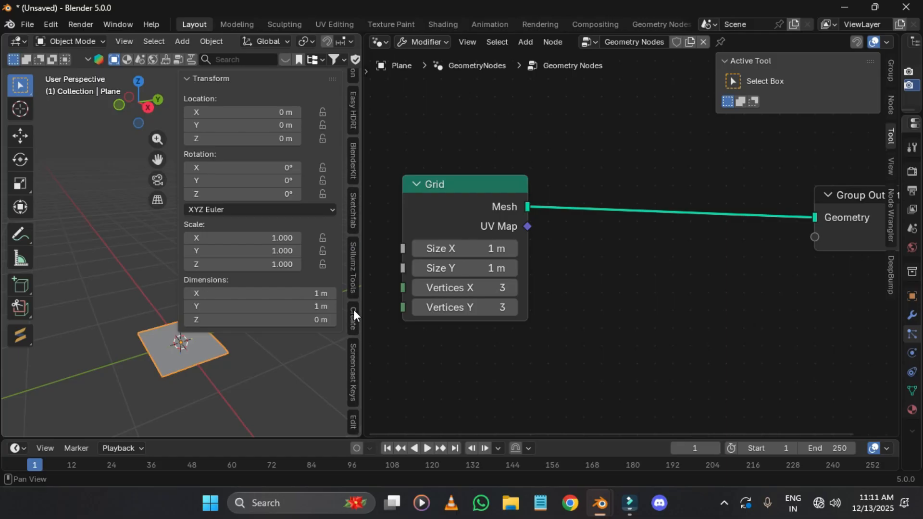
click(354, 350)
click(212, 82)
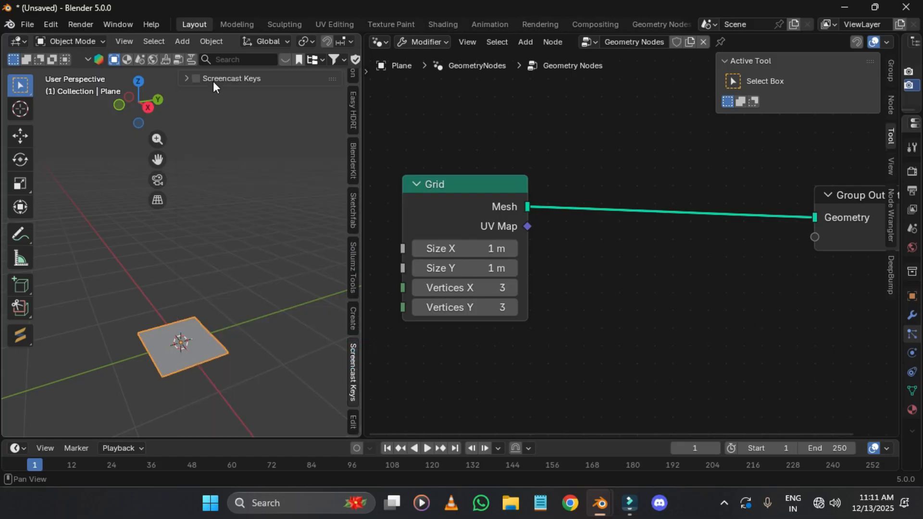
click(195, 79)
click(187, 77)
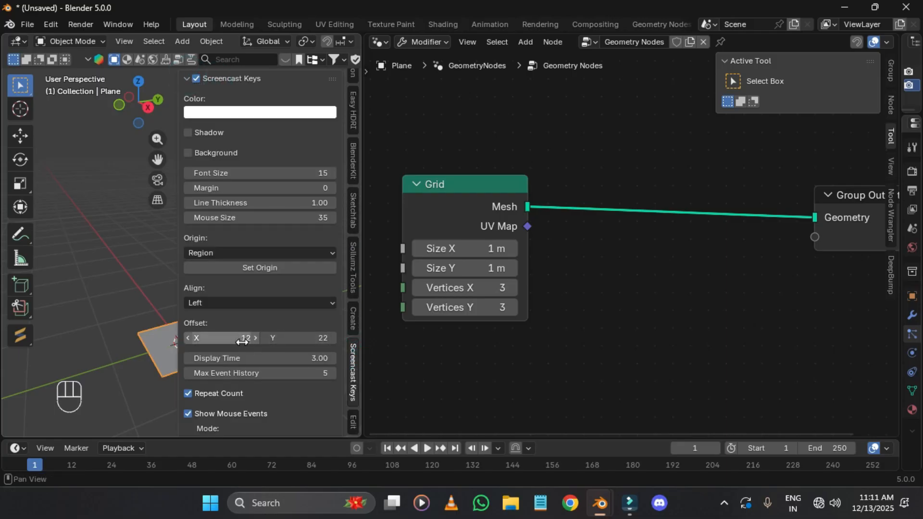
key(n)
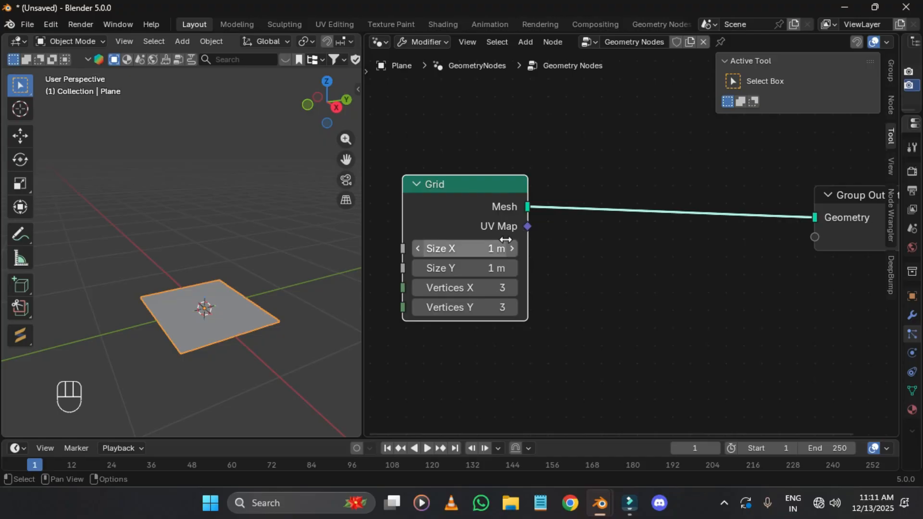
Step: Set the Grid node's Size X to 20 m and Size Y to 200 m
click(482, 251)
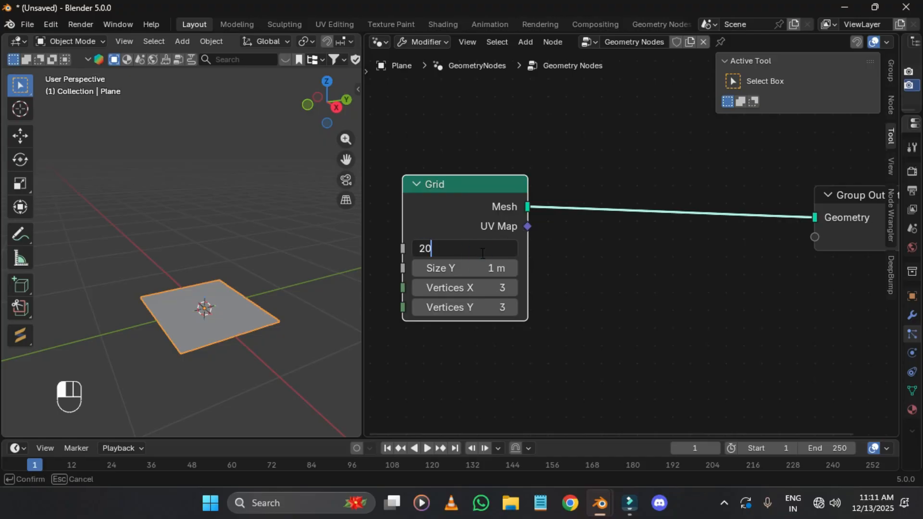
text(20)
key(Return)
click(490, 268)
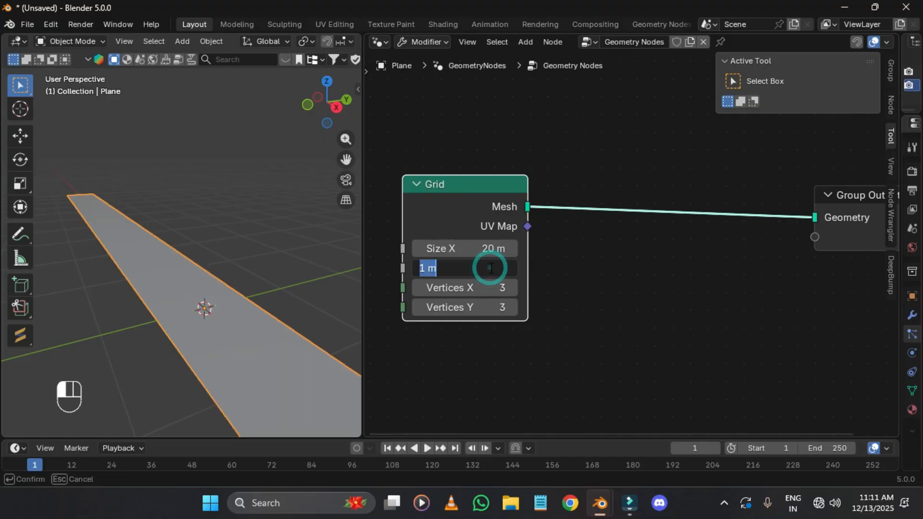
text(200)
key(Return)
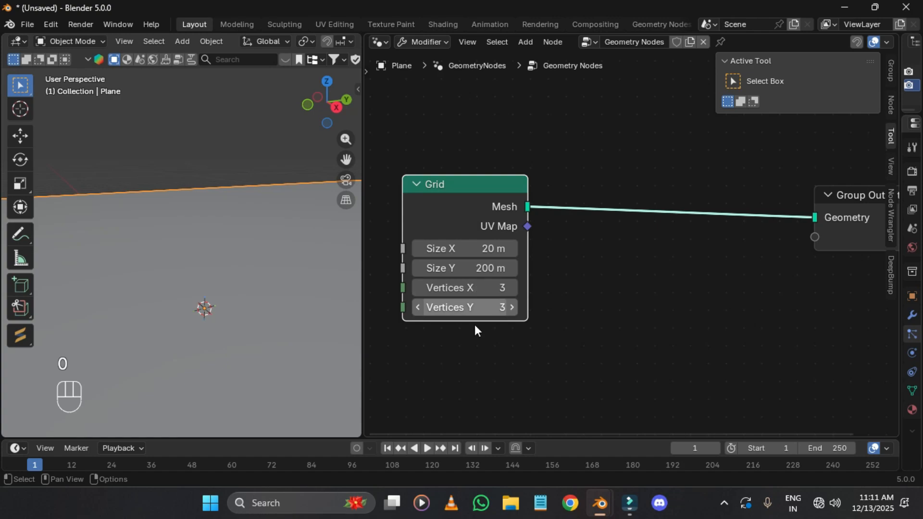
Step: Set the Grid node's Vertices X to 7 and Vertices Y to 20
click(489, 288)
text(7)
key(Return)
click(500, 307)
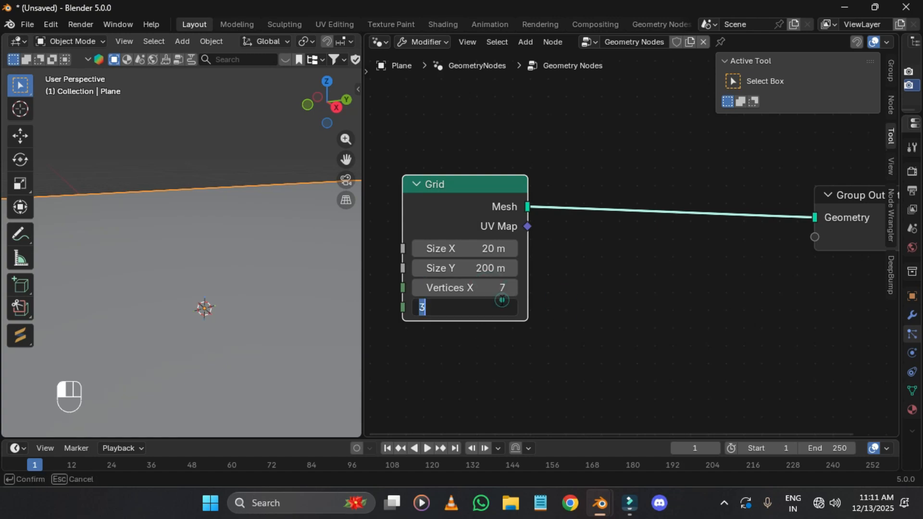
text(20)
key(Return)
Step: Examine the grid's shape and subdivisions in the 3D viewport using different display modes, ending in solid shading
key(alt+z)
mouse_move(249, 249)
middle_down()
mouse_move(273, 264)
mouse_move(304, 251)
mouse_move(241, 237)
middle_up()
key(alt+z)
key(z)
click(221, 250)
click(278, 268)
shift+middle_drag(269, 275, 279, 211)
mouse_move(278, 210)
middle_down()
mouse_move(279, 220)
mouse_move(189, 267)
middle_up()
key(alt+z)
key(alt+z)
key(z)
click(270, 249)
shift+middle_drag(270, 249, 56, 141)
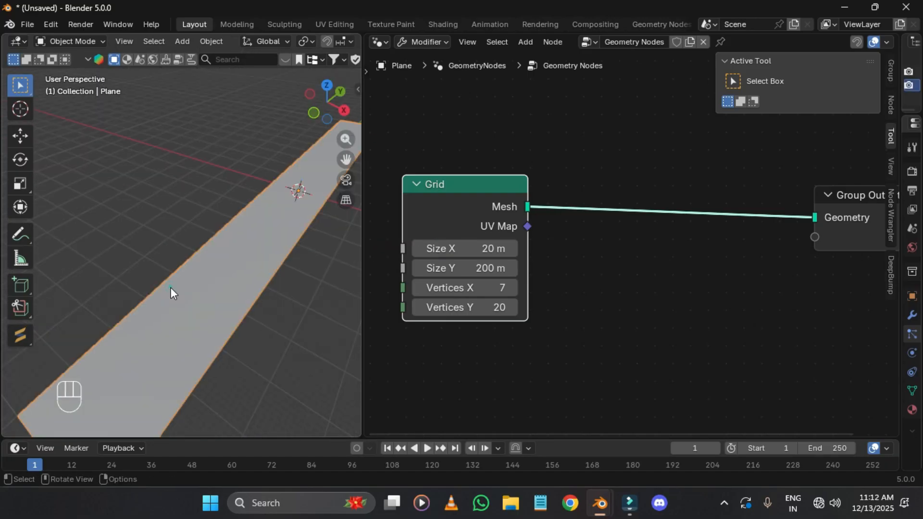
Step: Insert a Transform Geometry node on the link between the Grid and the Group Output
key(shift+a)
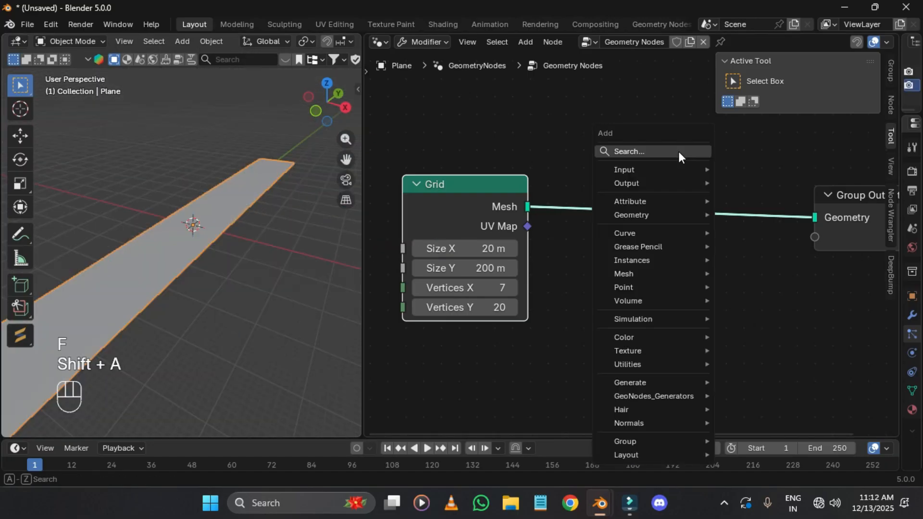
click(679, 152)
text(tra)
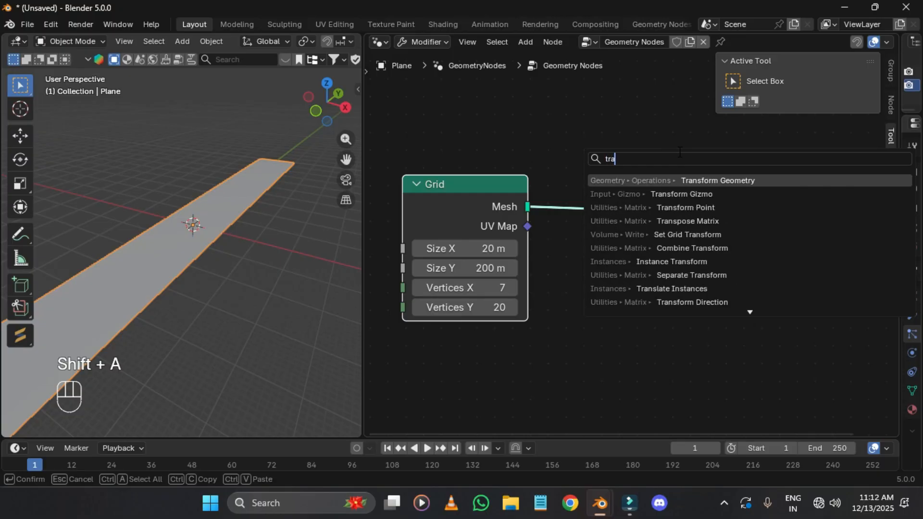
key(Return)
click(605, 140)
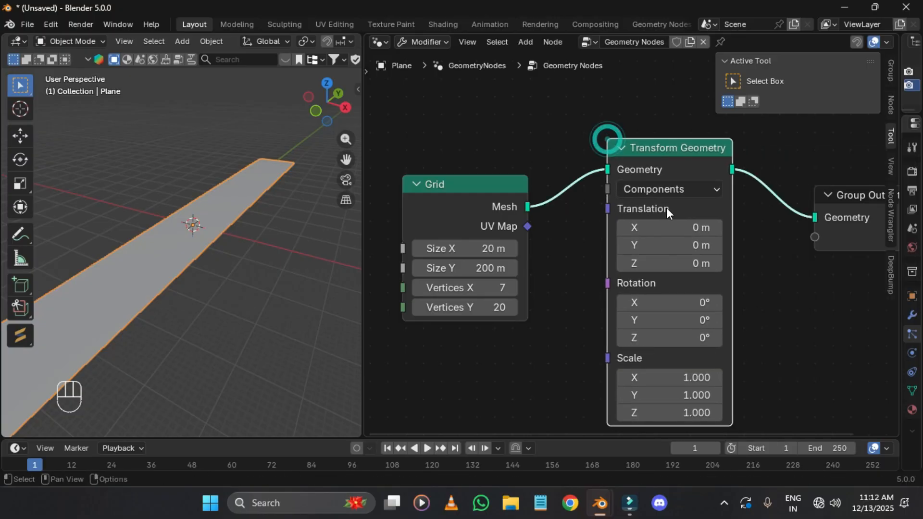
Step: Cut the link between Transform Geometry and Group Output, and move the Group Output node farther away
scroll(645, 228, down, 5)
ctrl+right_drag(741, 198, 732, 234)
drag(780, 221, 832, 292)
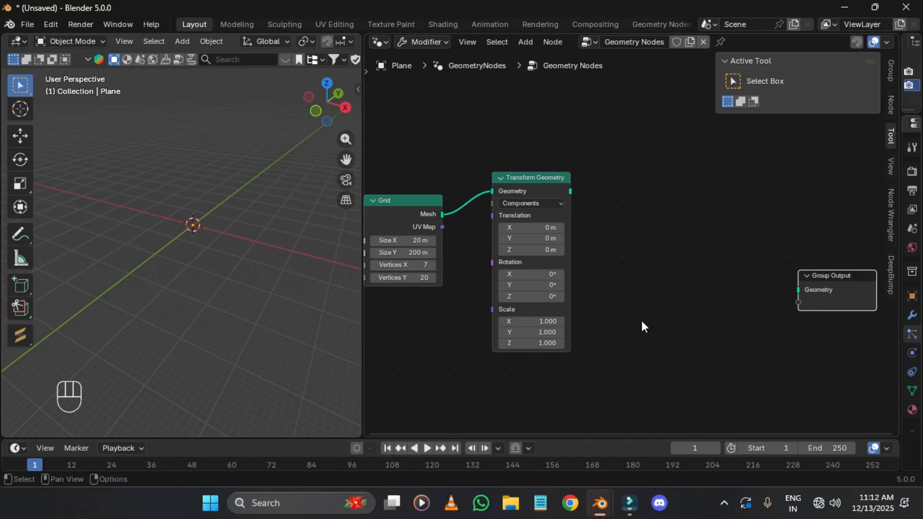
middle_drag(642, 323, 723, 242)
scroll(721, 241, up, 1)
key(shift+a)
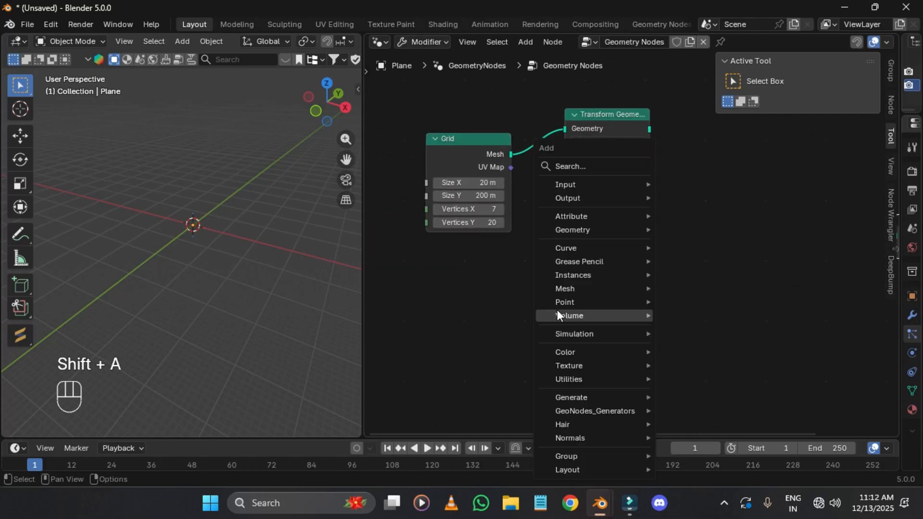
click(557, 311)
click(477, 278)
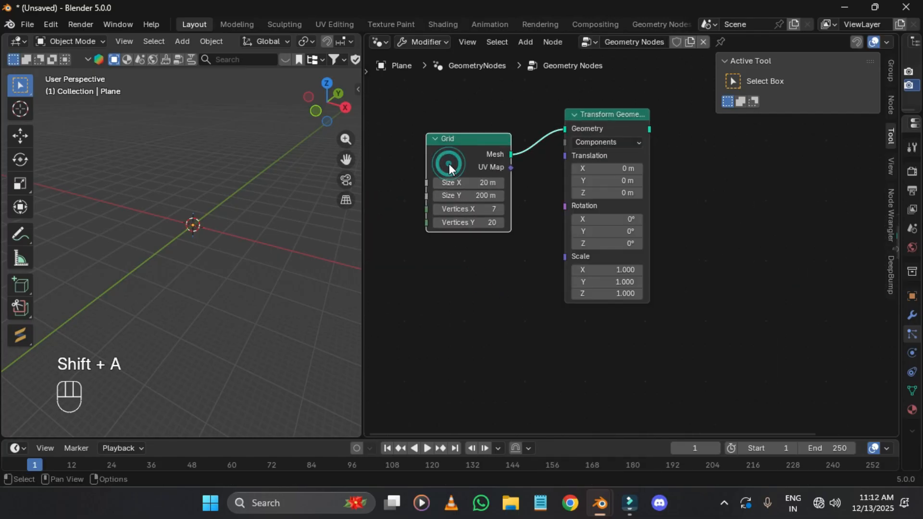
Step: Duplicate the Grid node below the original, and move the original Grid and Transform Geometry nodes up out of the way
key(shift+d)
click(451, 353)
scroll(452, 347, down, 3)
drag(468, 156, 772, 277)
key(g)
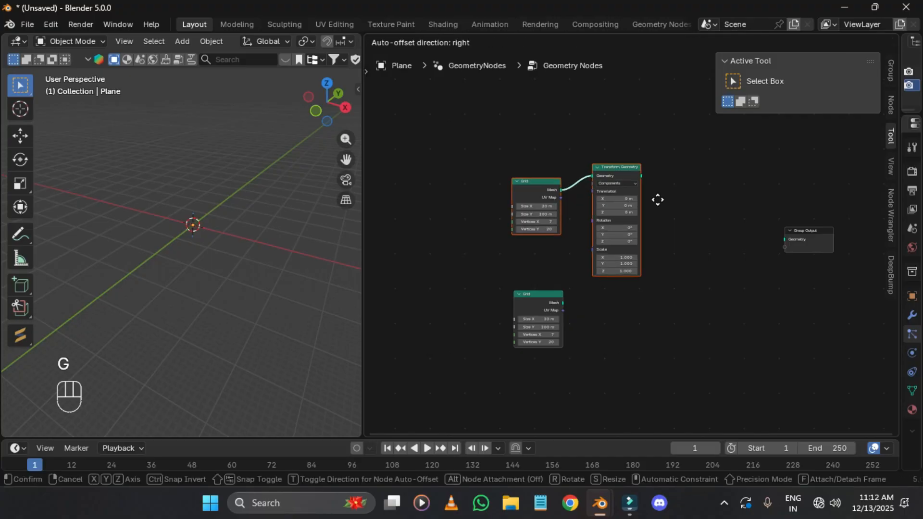
click(544, 96)
Step: Reposition the duplicated Grid node and link its Mesh output to the Group Output's Geometry
drag(541, 294, 514, 241)
drag(536, 250, 785, 240)
Step: Set the duplicated Grid's Size X to 6 m and Size Y to 200 m
scroll(632, 245, up, 5)
scroll(595, 252, up, 1)
middle_drag(670, 221, 796, 166)
scroll(770, 173, up, 3)
click(544, 241)
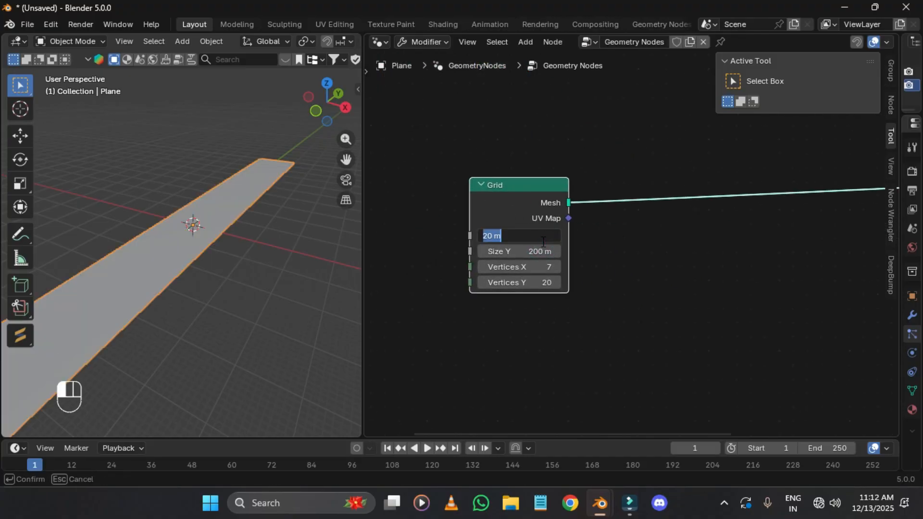
text(6)
key(Return)
click(517, 252)
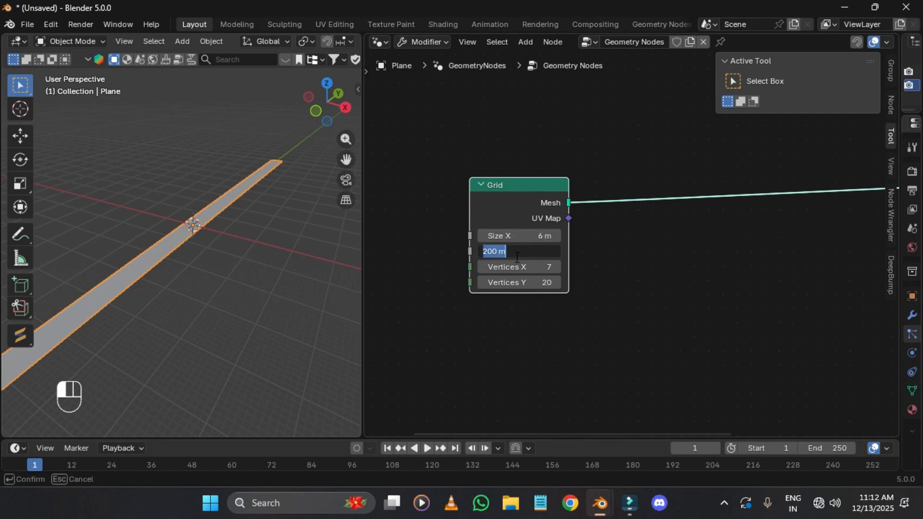
key(Return)
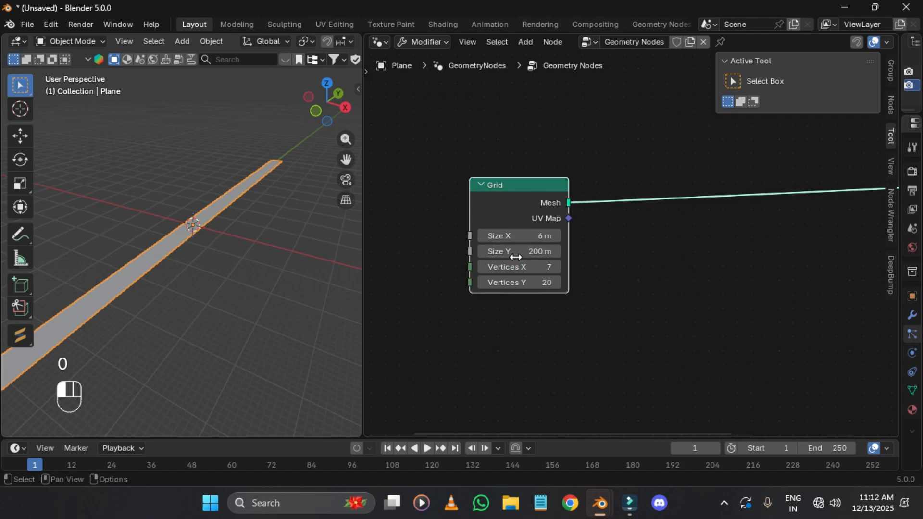
Step: Set the duplicated Grid's Vertices X to 12
middle_drag(523, 268, 506, 246)
click(505, 247)
text(12)
click(574, 266)
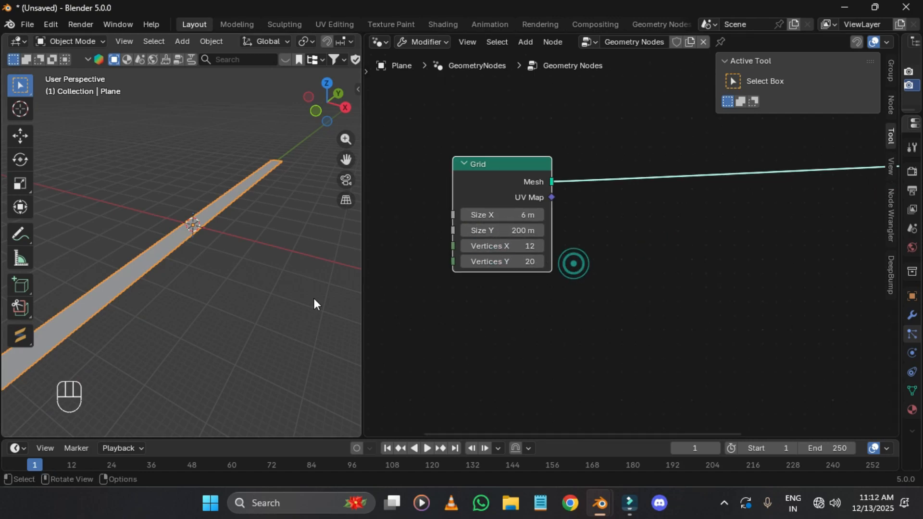
Step: Display the viewport in wireframe and set the duplicated Grid's Vertices Y to 300
key(z)
click(112, 304)
shift+middle_drag(169, 303, 319, 303)
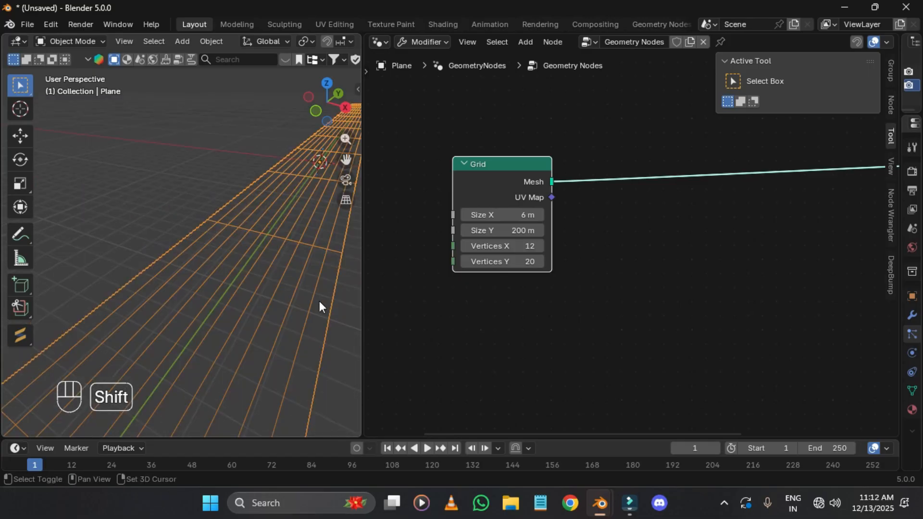
click(518, 266)
text(200)
key(Return)
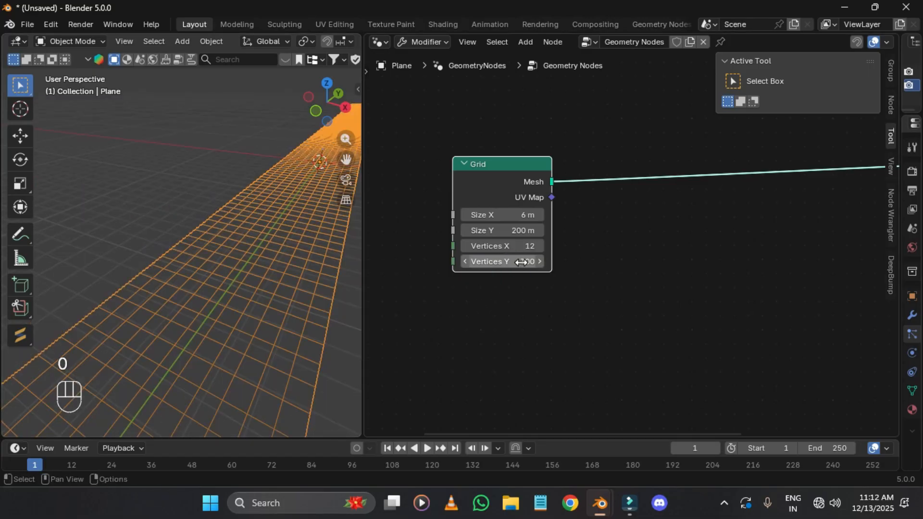
scroll(325, 318, down, 4)
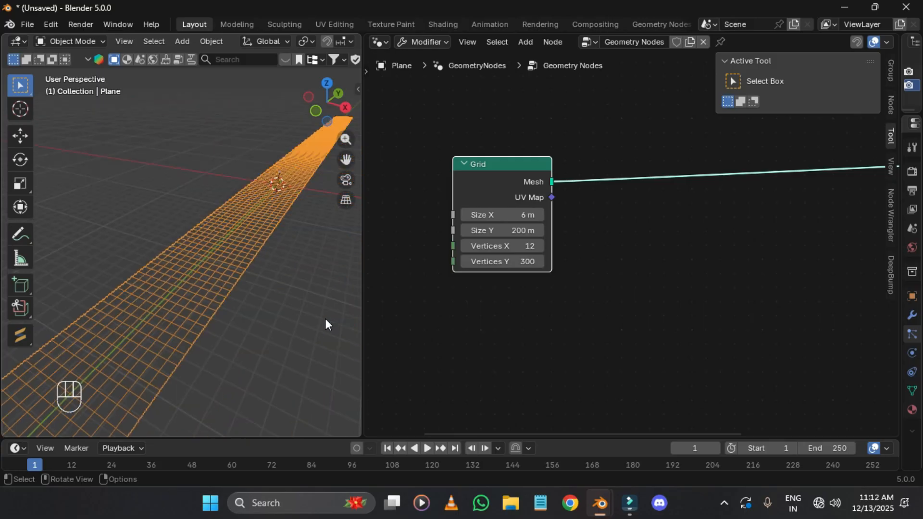
Step: Insert a Set Position node after the duplicated Grid and return the viewport to solid shading
key(Tab)
key(shift+a)
text(set)
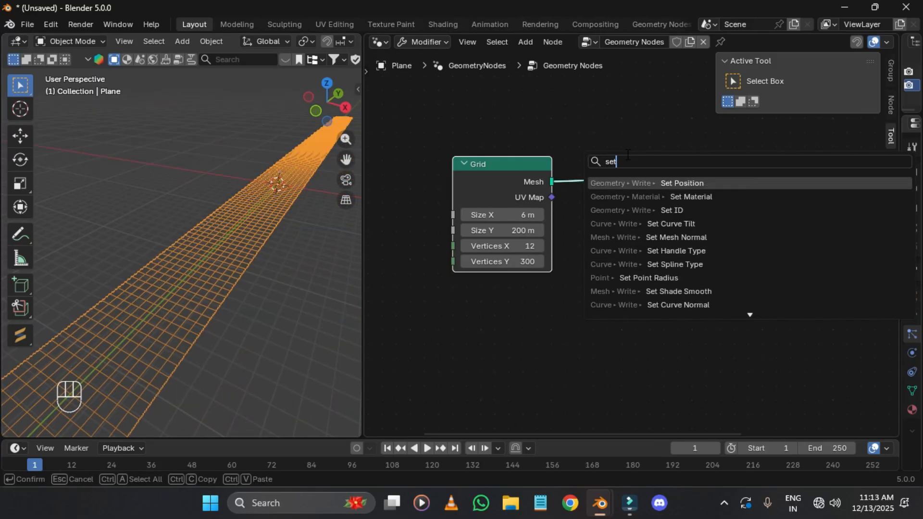
key(Return)
click(634, 162)
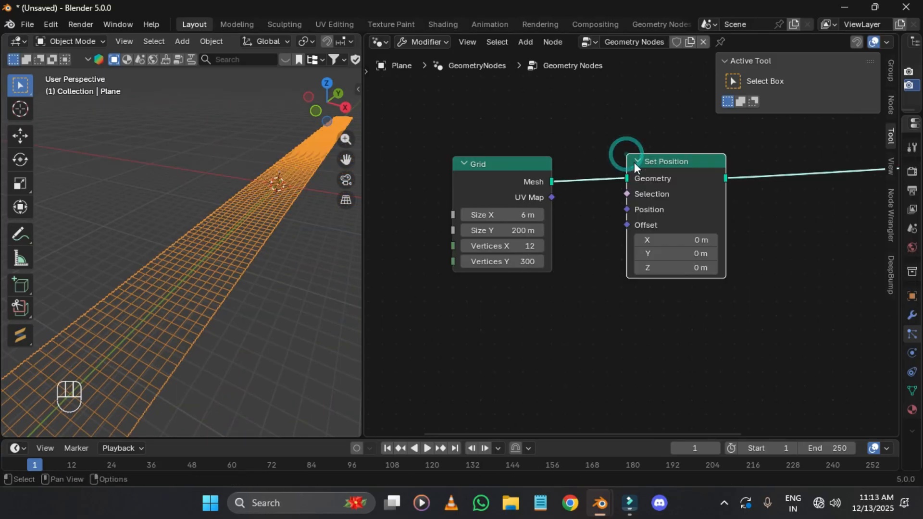
key(z)
click(325, 159)
shift+middle_drag(534, 287, 583, 297)
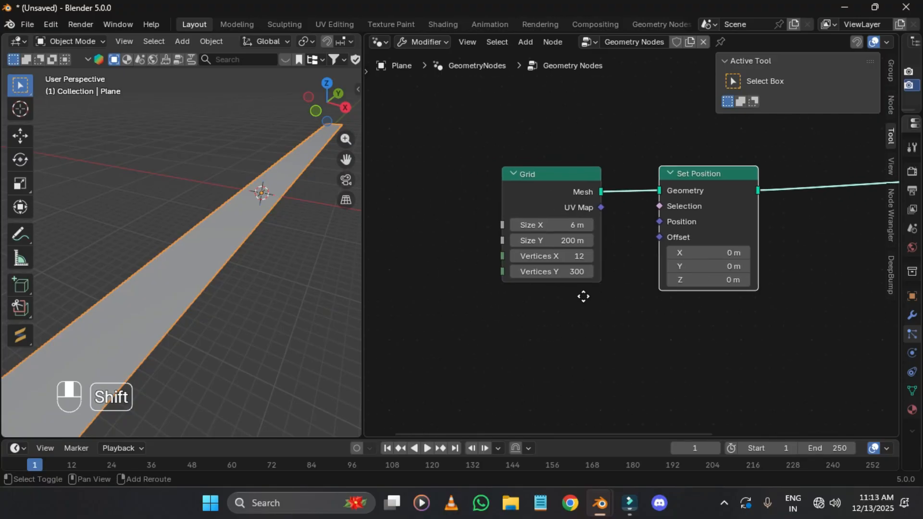
drag(659, 221, 504, 277)
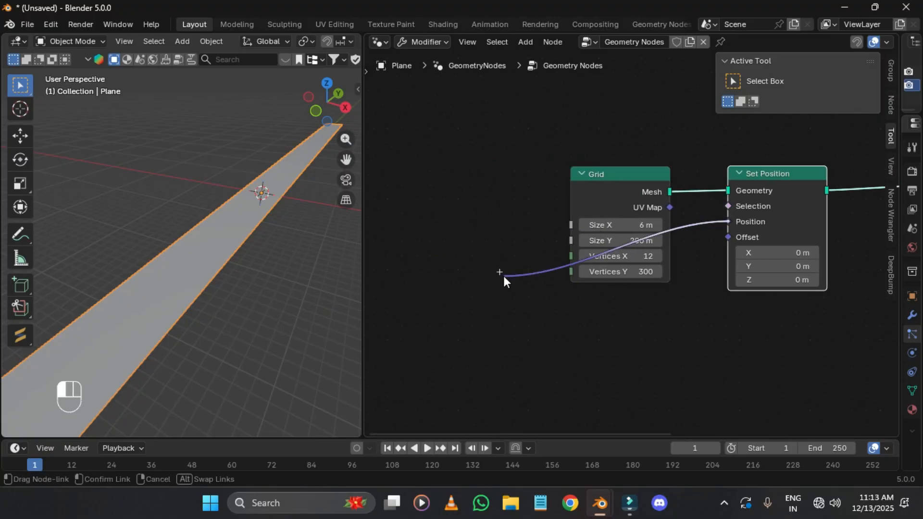
right_click(504, 277)
middle_drag(504, 277, 561, 261)
Step: Add a Noise Texture node below and before the duplicated Grid node
key(shift+a)
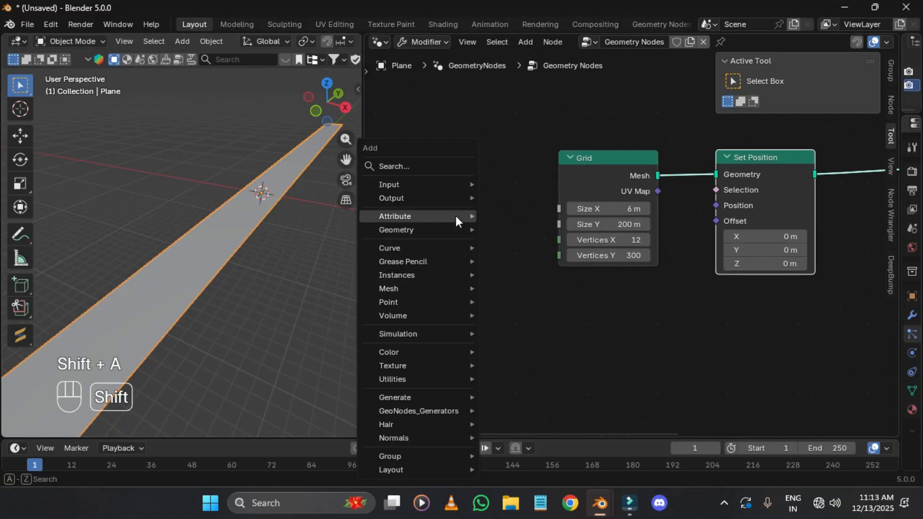
click(440, 167)
click(368, 398)
middle_drag(481, 372, 473, 337)
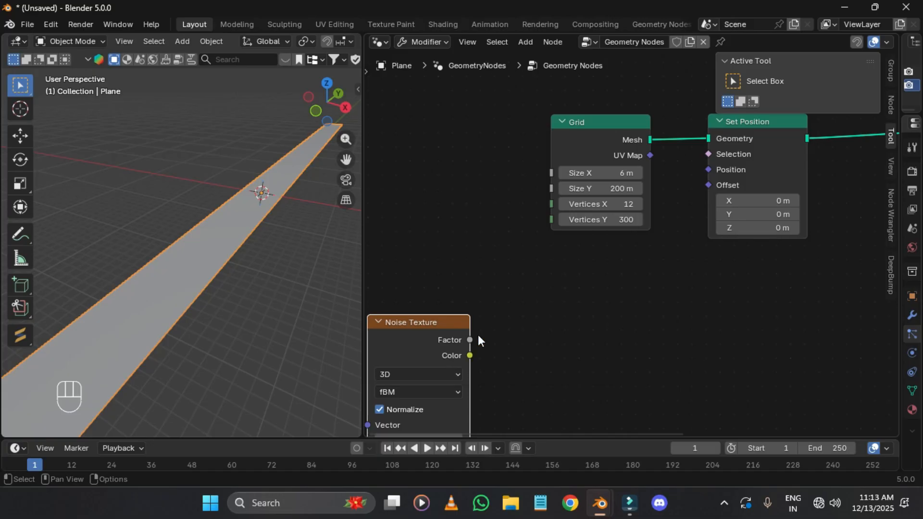
key(shift+a)
mouse_move(432, 167)
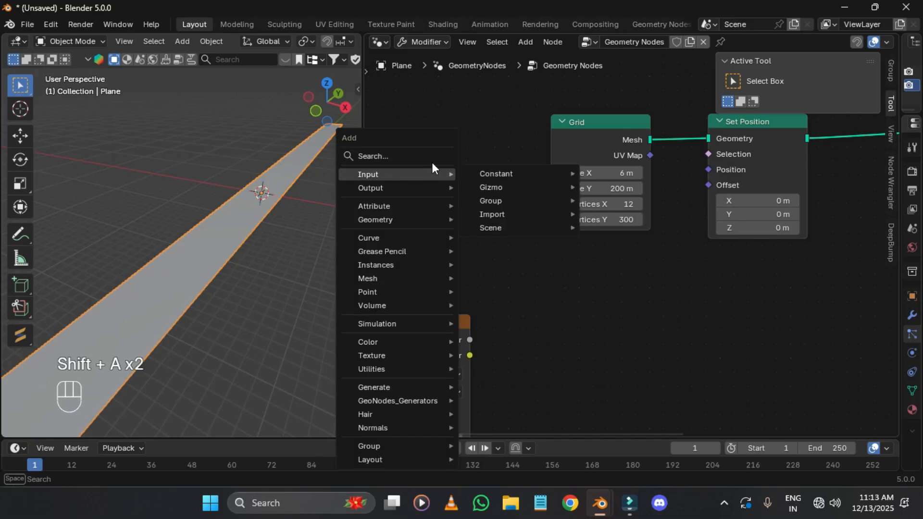
key(Escape)
Step: Add a Gradient Texture node above the Noise Texture node
key(shift+a)
text(grad)
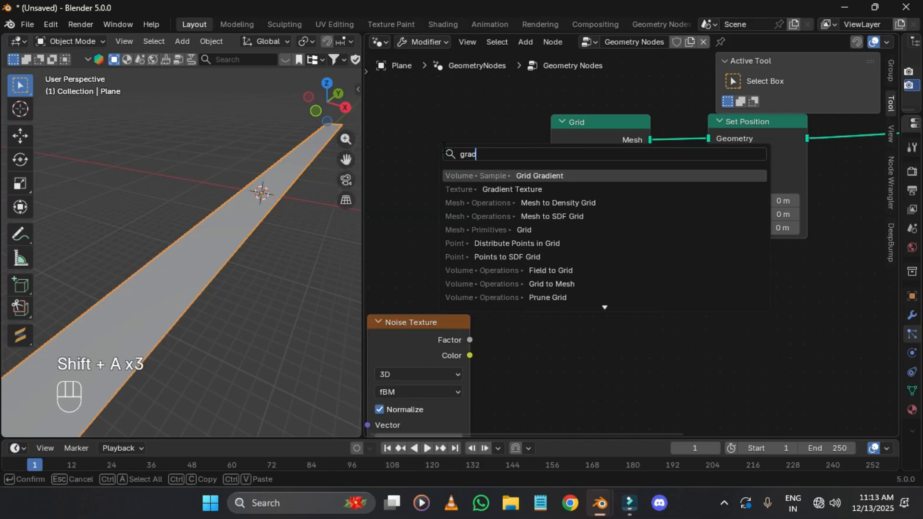
text(i)
key(Down)
key(Return)
click(423, 207)
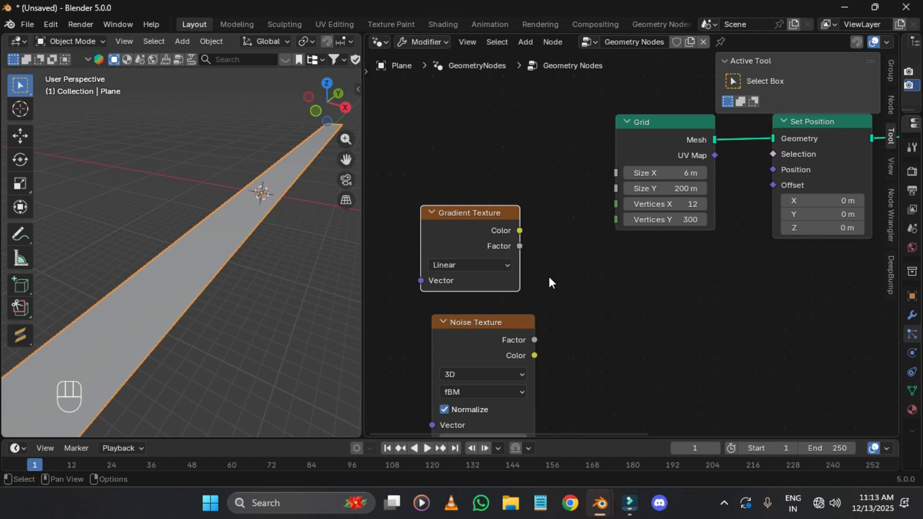
Step: Shift the Noise Texture node aside and feed its Factor output into a new Multiply math node
middle_drag(549, 276, 547, 268)
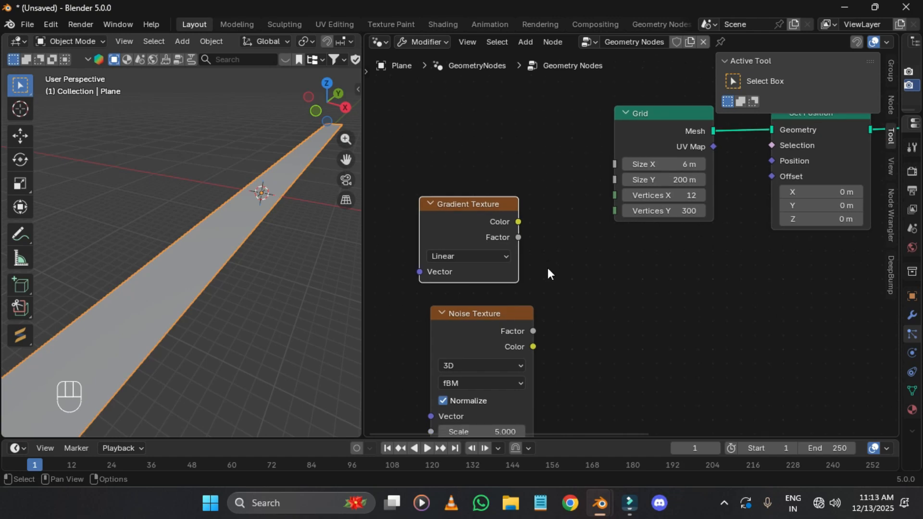
drag(507, 316, 469, 313)
drag(495, 327, 555, 367)
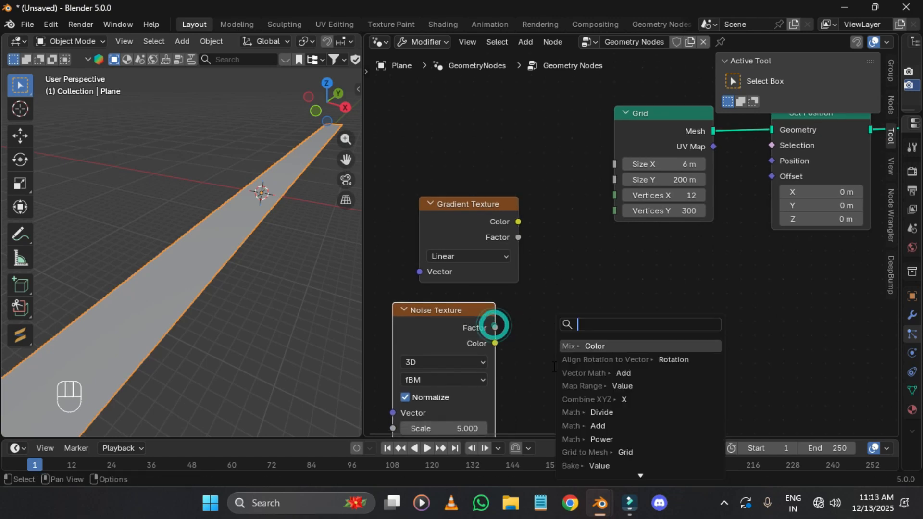
text(mul)
key(Return)
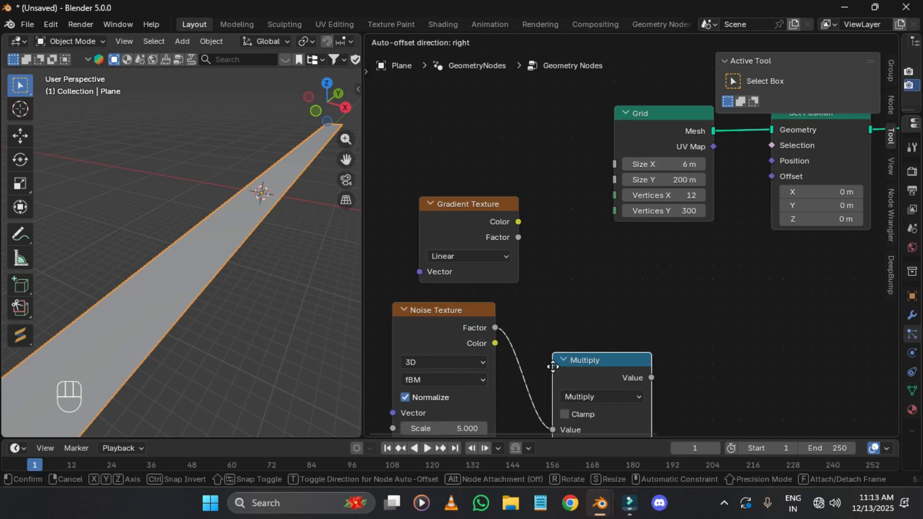
click(567, 336)
Step: Add a Mix Color node beside the Gradient Texture and place it above the Multiply node
scroll(640, 355, up, 1)
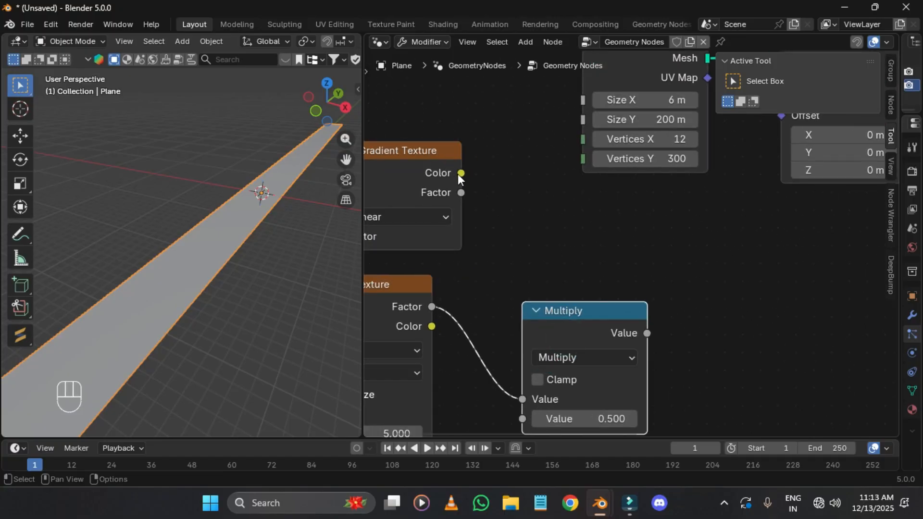
drag(461, 174, 560, 239)
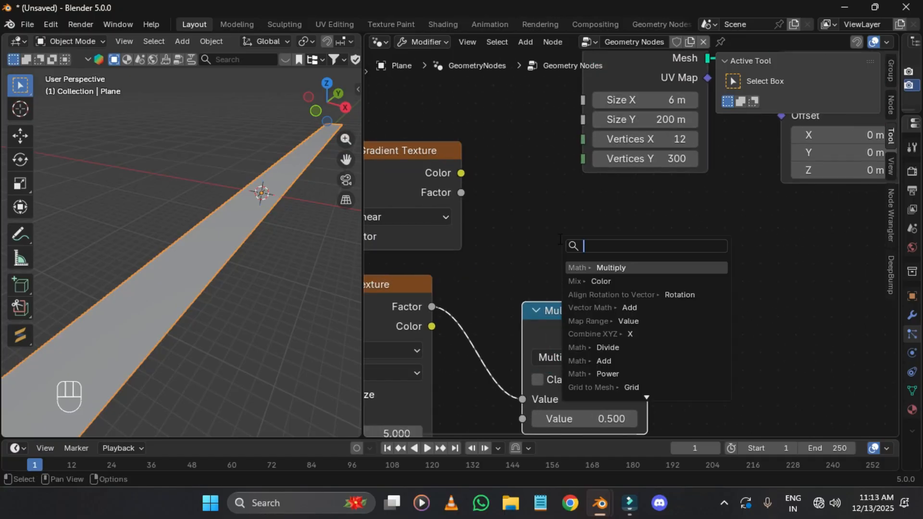
text(mix)
key(Return)
click(495, 113)
scroll(488, 119, down, 4)
drag(420, 175, 599, 372)
drag(628, 299, 555, 338)
scroll(555, 338, up, 2)
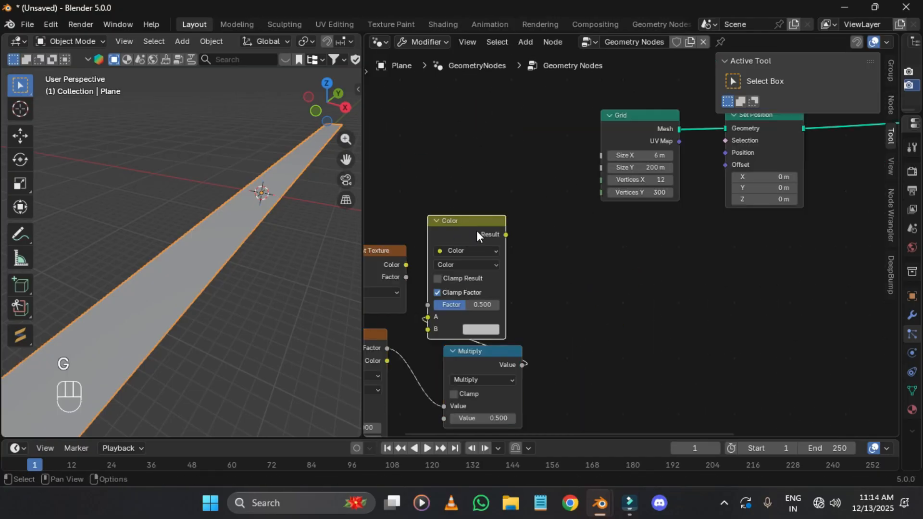
Step: Connect the Gradient Texture's Color to A and Multiply's output to B of the Mix Color node, and set Multiply's value to 15
scroll(500, 269, up, 2)
drag(464, 280, 524, 355)
drag(623, 417, 519, 366)
middle_drag(547, 375, 499, 234)
click(521, 348)
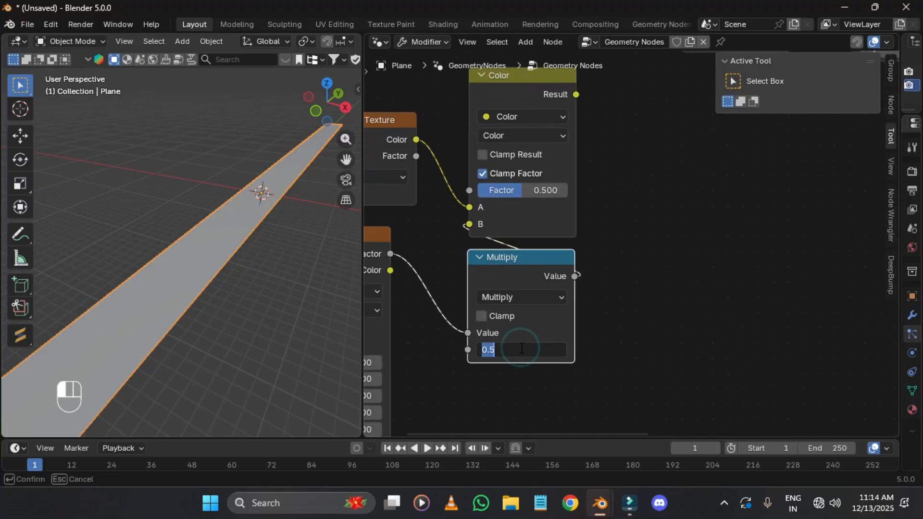
text(20)
key(Return)
Step: Add a Combine XYZ node, linking the Mix Color Result to its Z input and its Vector output to Set Position's Position
middle_drag(523, 133, 524, 275)
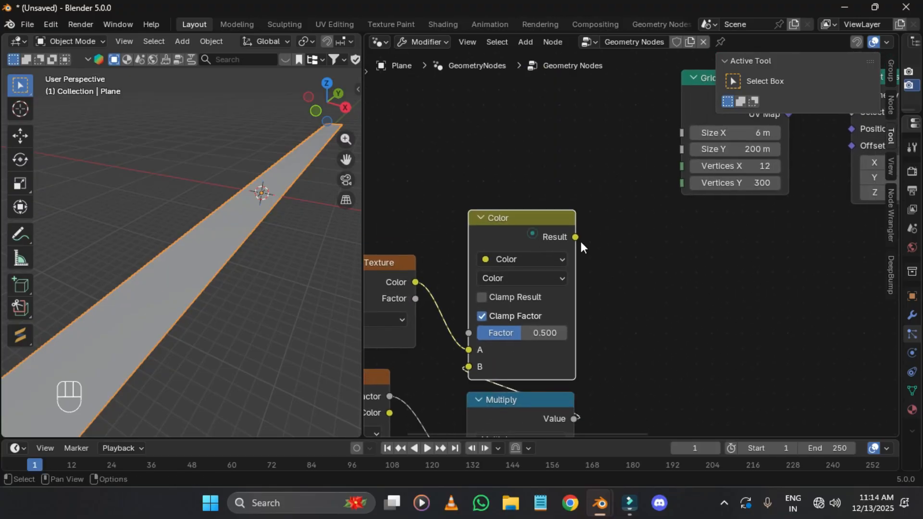
click(652, 245)
key(shift+a)
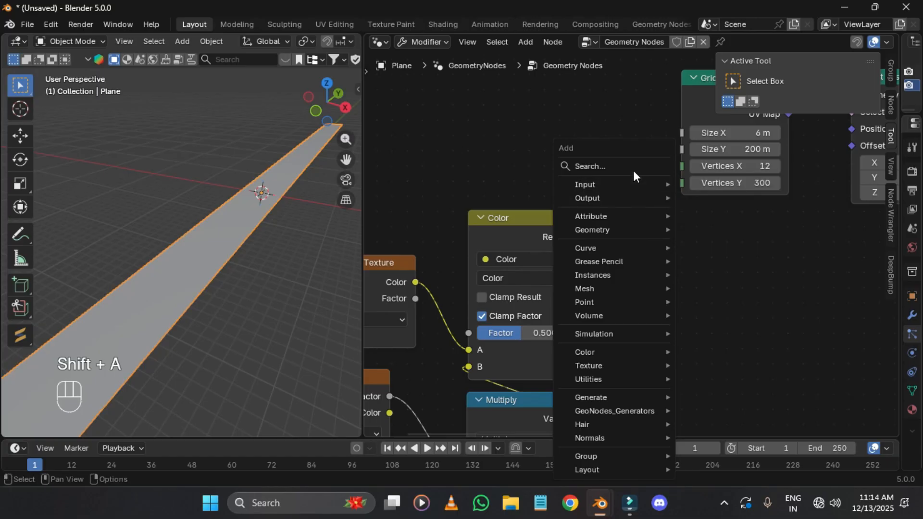
text(combine)
key(Return)
right_click(594, 233)
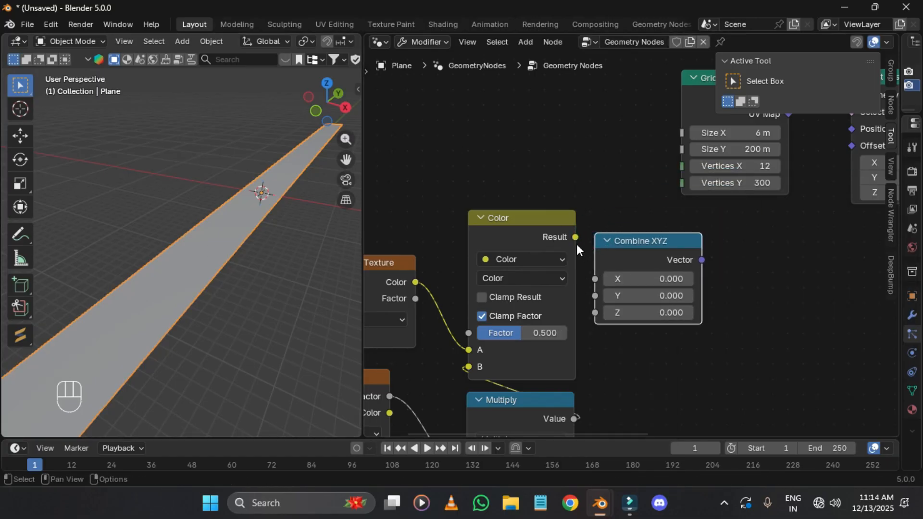
drag(575, 237, 595, 313)
drag(702, 260, 850, 132)
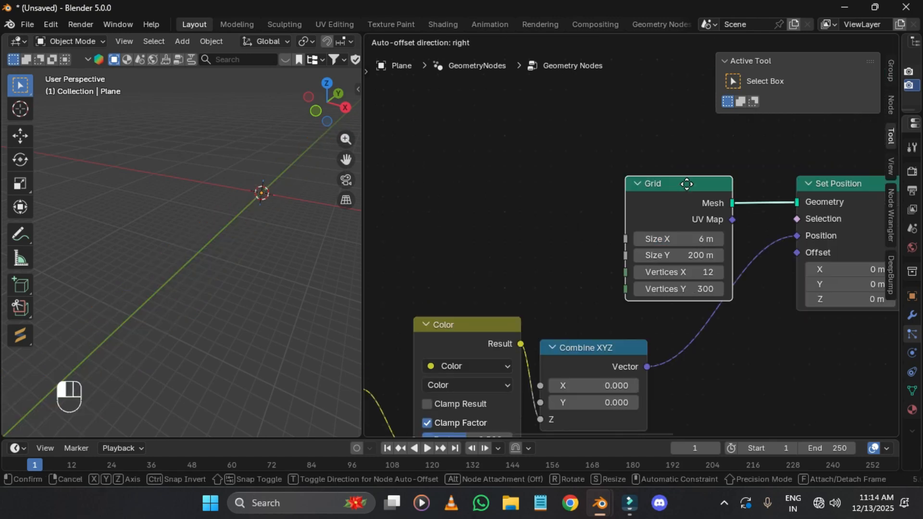
Step: Add a Position node between the Grid and Combine XYZ nodes
key(shift+a)
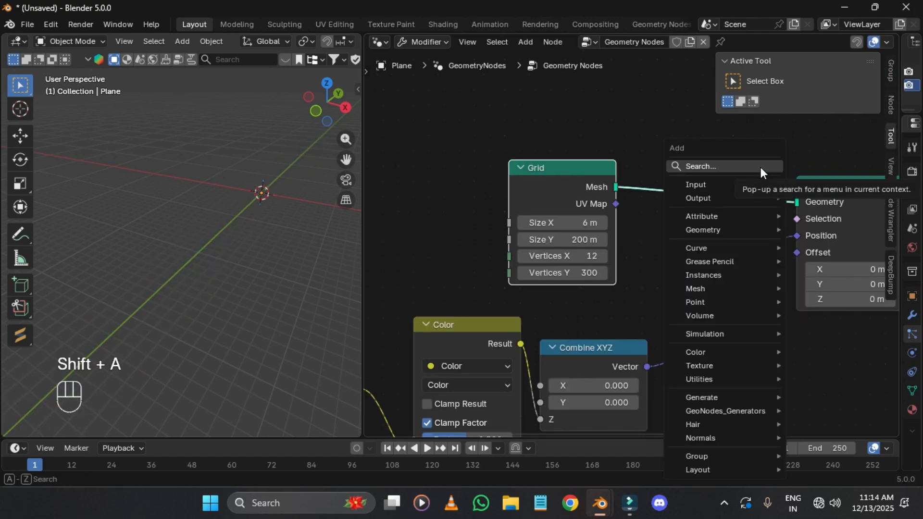
click(761, 168)
text(pos)
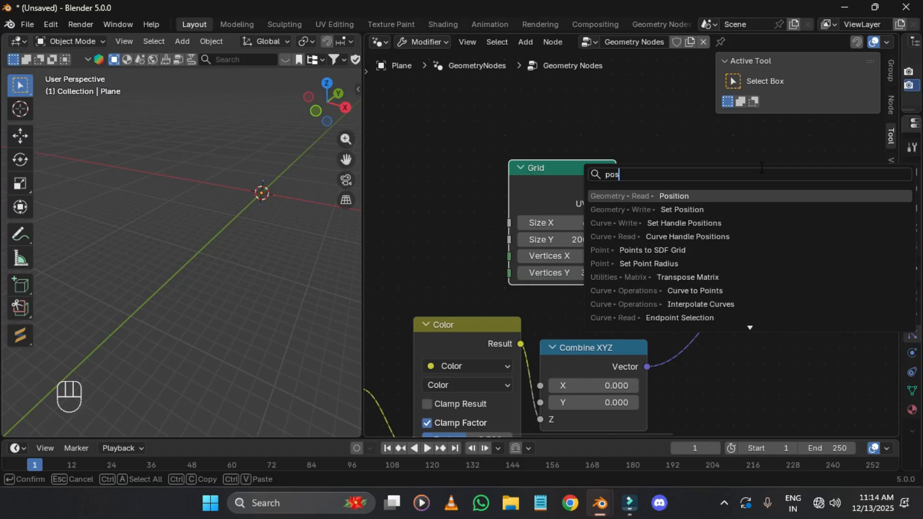
key(Return)
click(574, 293)
Step: Add a Vector Math node with the Add operation in front of the Set Position node
key(shift+a)
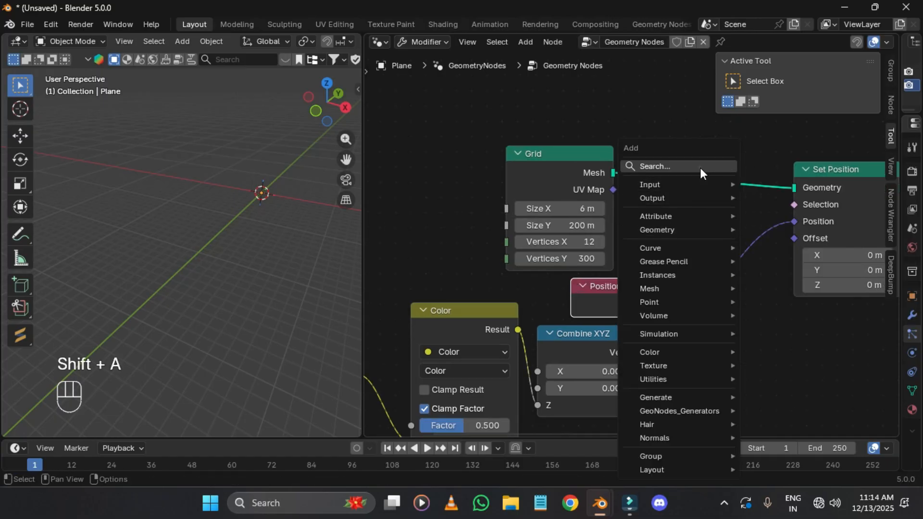
click(700, 168)
text(vect)
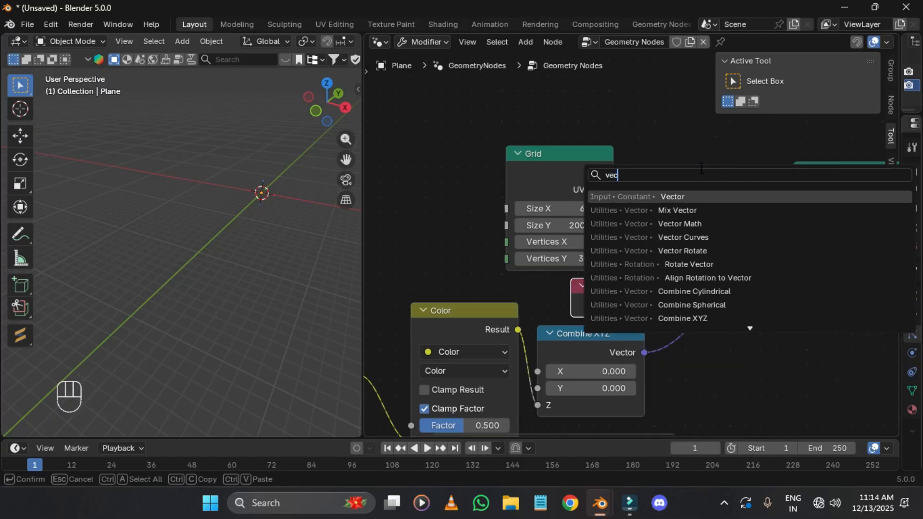
key(Down)
key(Down)
key(Return)
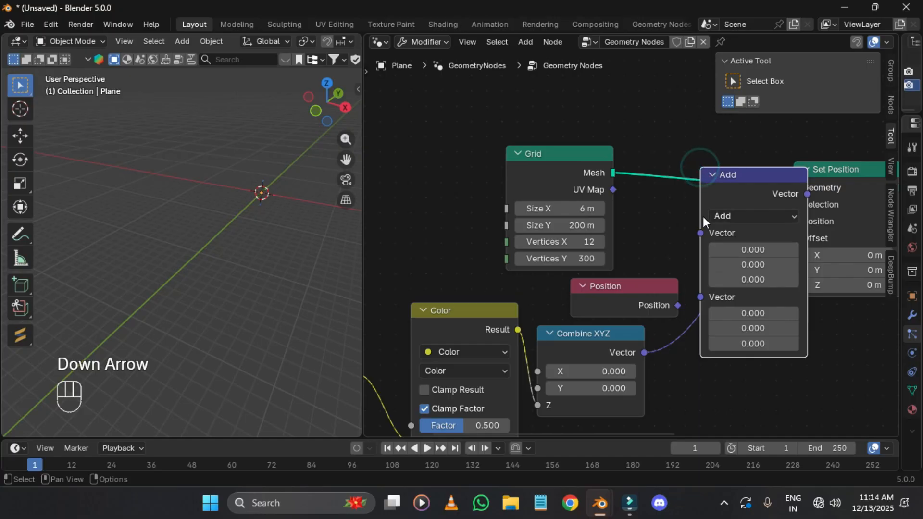
click(649, 298)
Step: Connect the Position and Combine XYZ outputs to the two Vector inputs of the vector Add node
drag(610, 307, 673, 283)
drag(647, 347, 674, 300)
drag(561, 294, 596, 291)
Step: Set the Noise Texture's type to Hetero Terrain
middle_drag(203, 284, 299, 231)
key(alt+z)
key(alt+z)
middle_drag(395, 371, 602, 238)
click(582, 271)
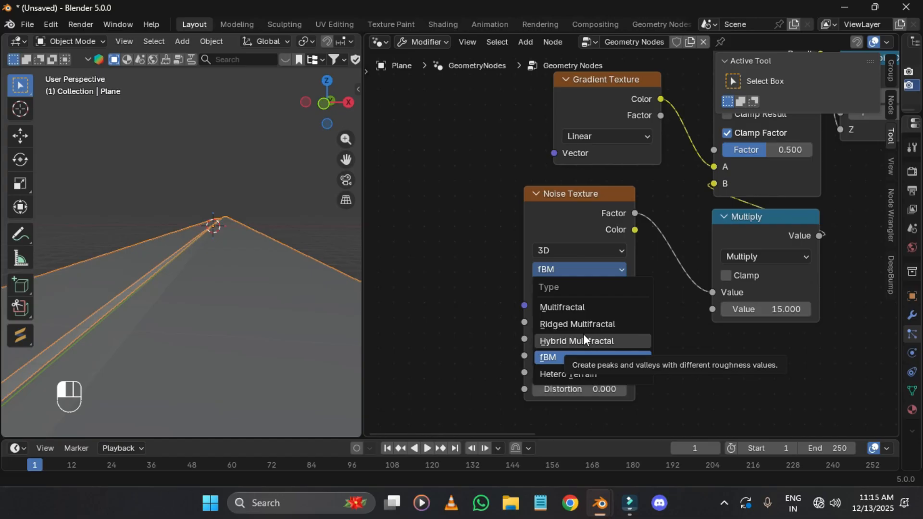
click(591, 373)
Step: Set the Noise Texture's Scale to 0.15 and Detail to 15
key(alt+z)
middle_drag(225, 249, 241, 272)
key(f)
scroll(269, 277, up, 5)
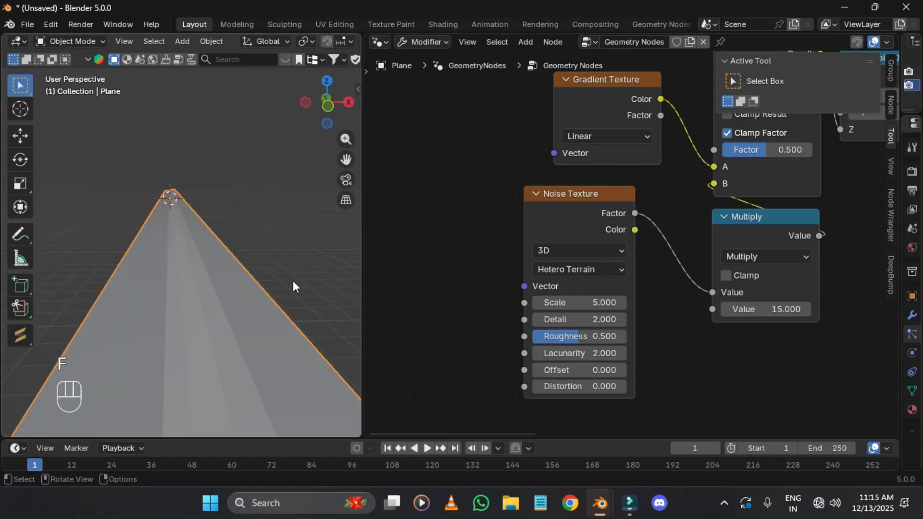
scroll(678, 310, up, 1)
click(589, 298)
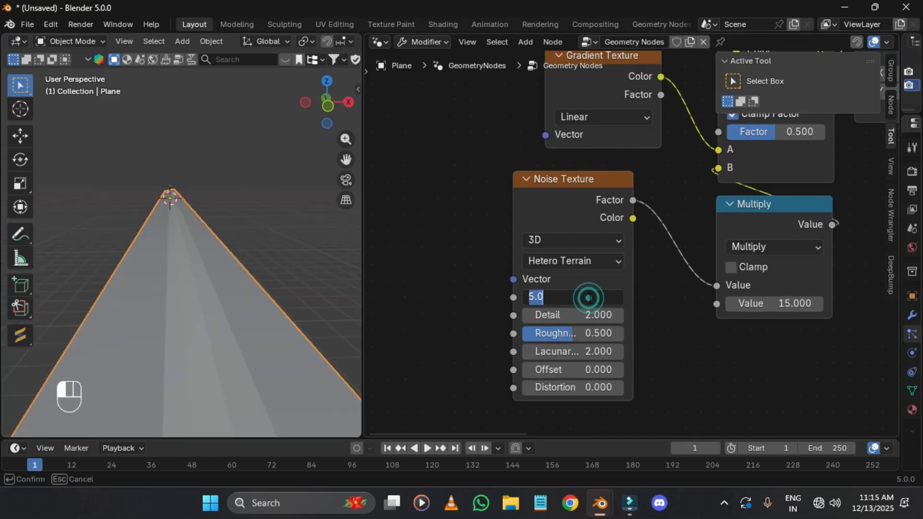
key(BackSpace)
text(.15)
key(Return)
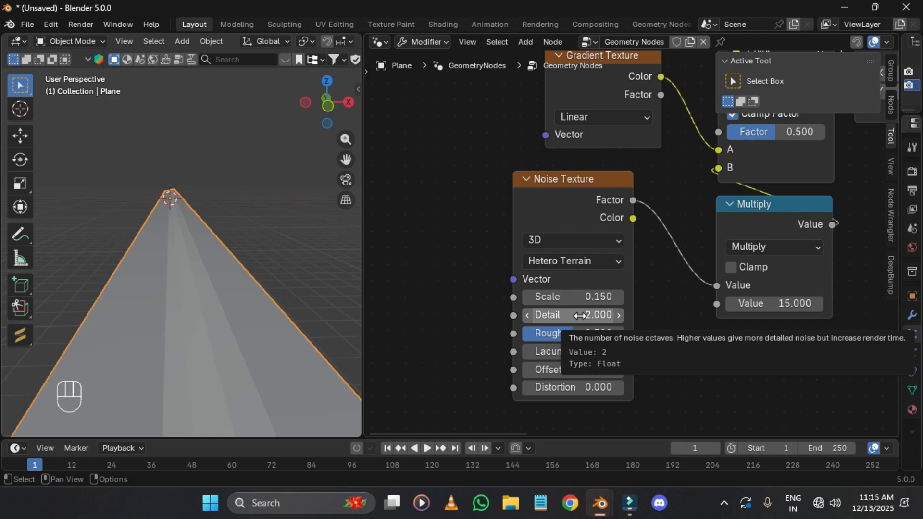
click(579, 315)
text(15)
key(Return)
Step: Set the Noise Texture's Roughness to 0.684 and Lacunarity to 2.5
middle_drag(551, 334, 548, 304)
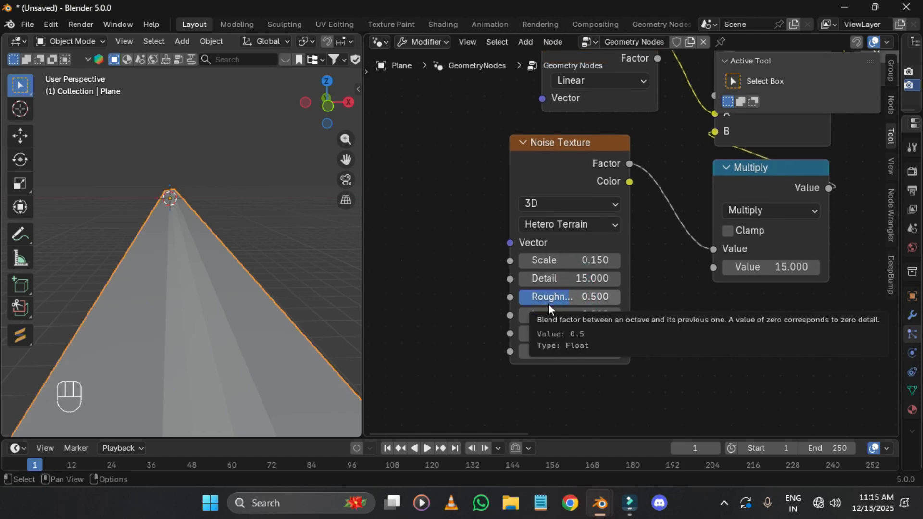
drag(567, 296, 588, 296)
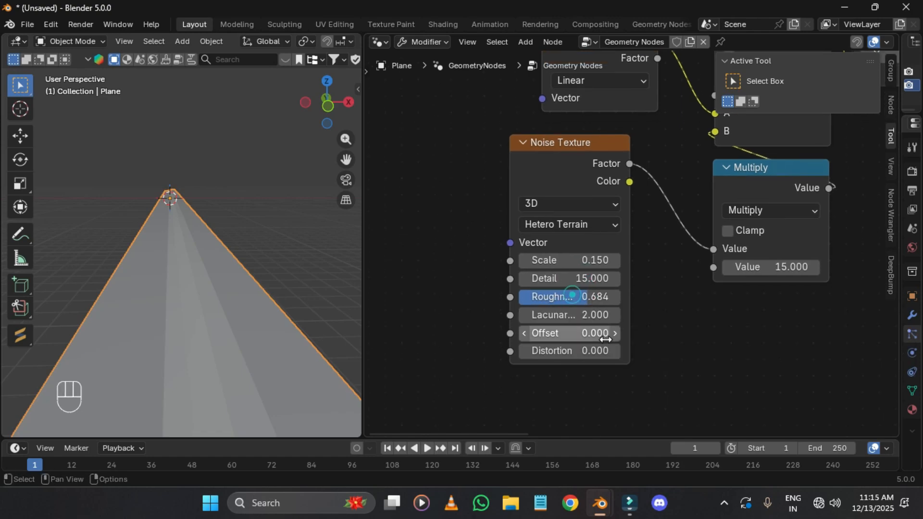
middle_drag(599, 324, 599, 293)
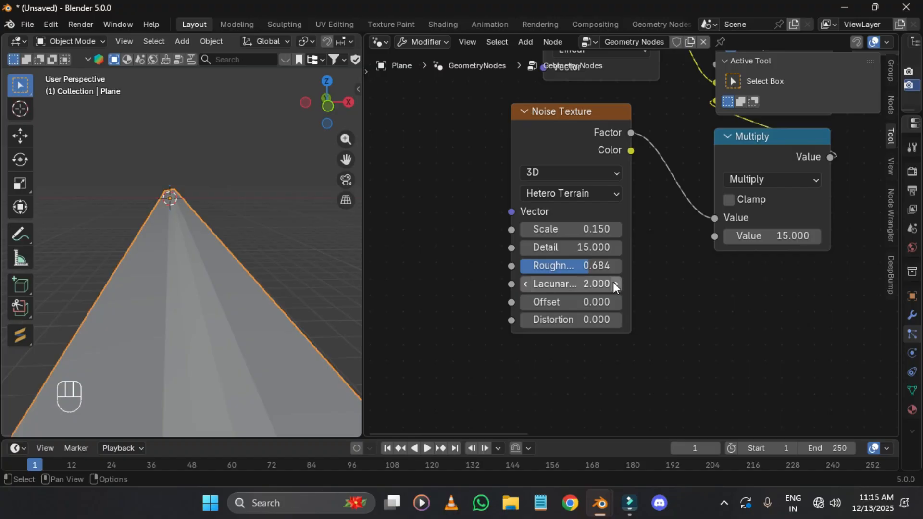
click(613, 283)
click(614, 283)
click(614, 283)
click(614, 282)
click(614, 282)
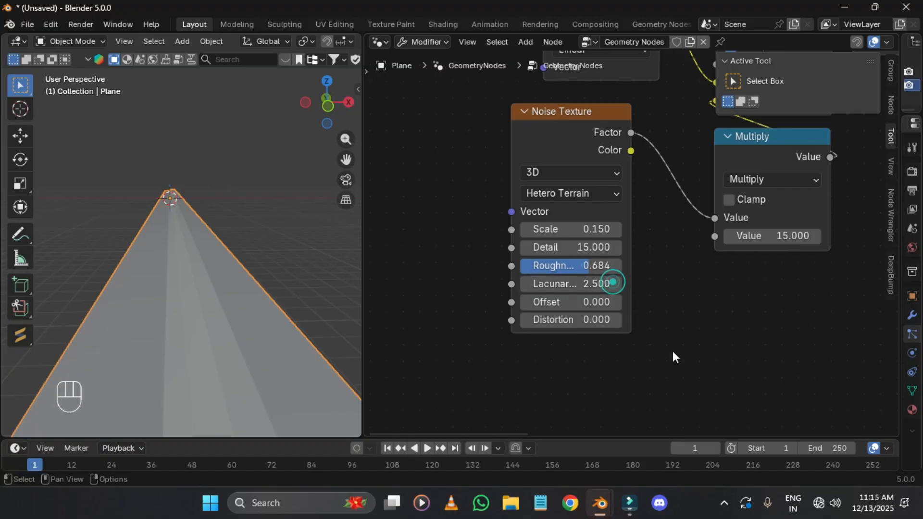
middle_drag(673, 351, 653, 394)
middle_drag(683, 319, 717, 409)
click(598, 170)
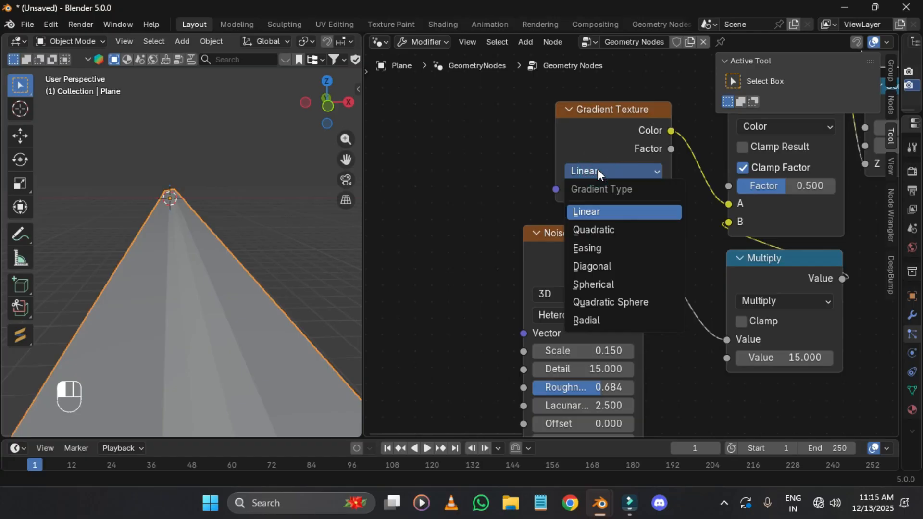
click(598, 170)
Step: Set the Mix Color node's Factor to 0.4
middle_drag(774, 169, 703, 230)
drag(751, 246, 750, 246)
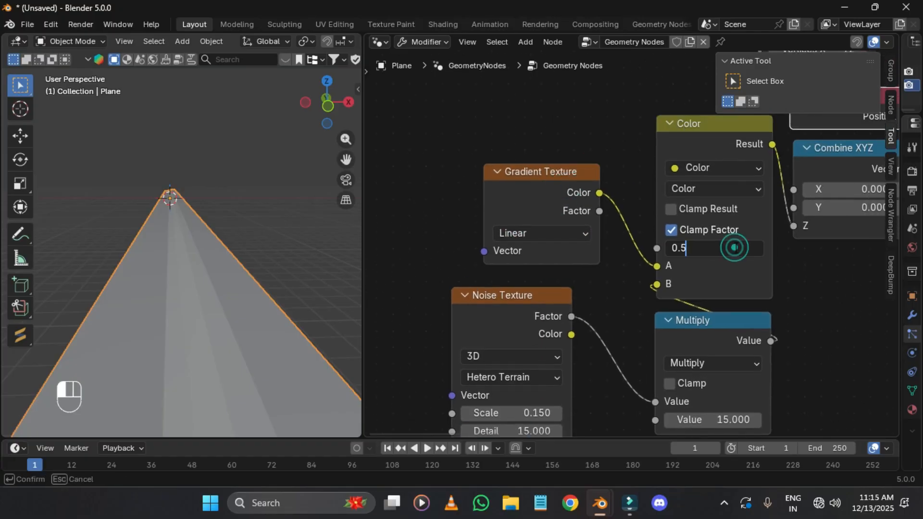
text(0.4)
key(Return)
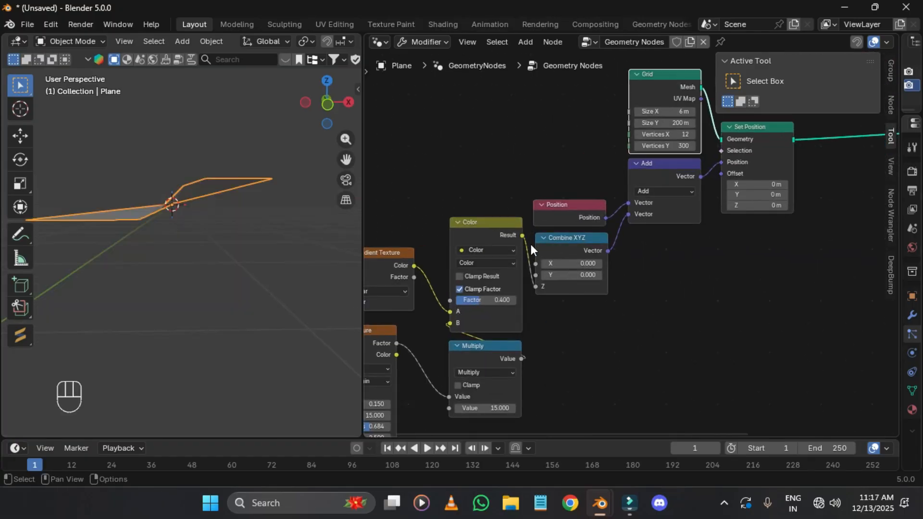
Step: Change the Mix Color node's blending mode to Add
scroll(530, 244, up, 1)
click(550, 232)
click(493, 219)
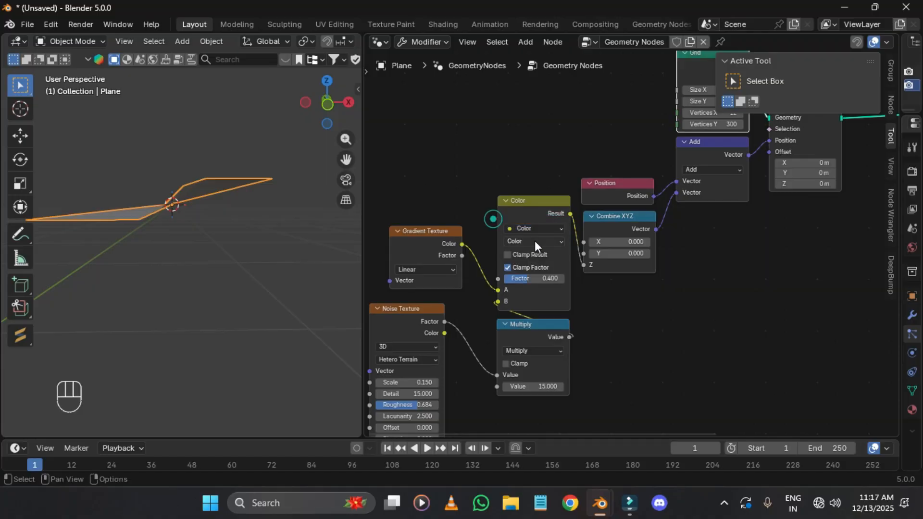
click(535, 242)
click(520, 353)
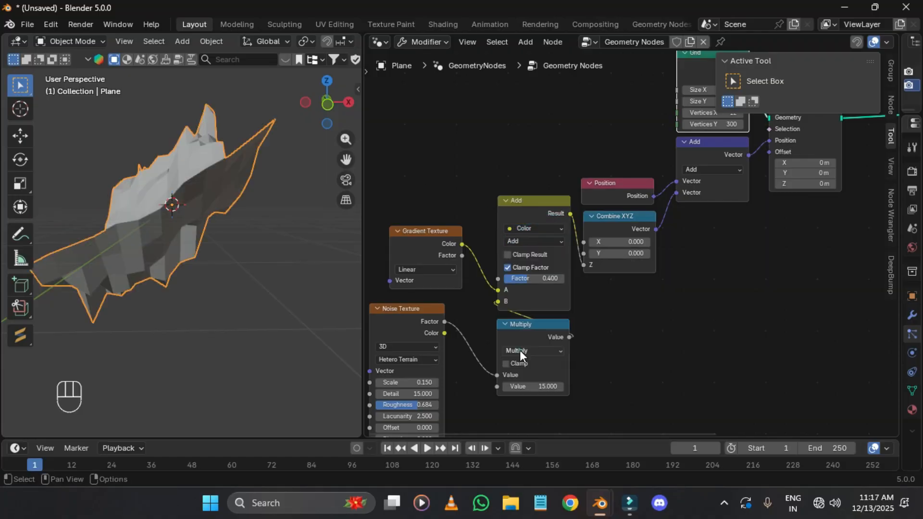
Step: Move the texture, mix and Combine XYZ nodes away from the Grid node and place the vector Add node beside them
middle_drag(243, 204, 237, 223)
scroll(232, 224, up, 3)
scroll(231, 224, down, 4)
middle_drag(812, 115, 564, 213)
scroll(564, 214, down, 5)
drag(520, 359, 414, 241)
key(g)
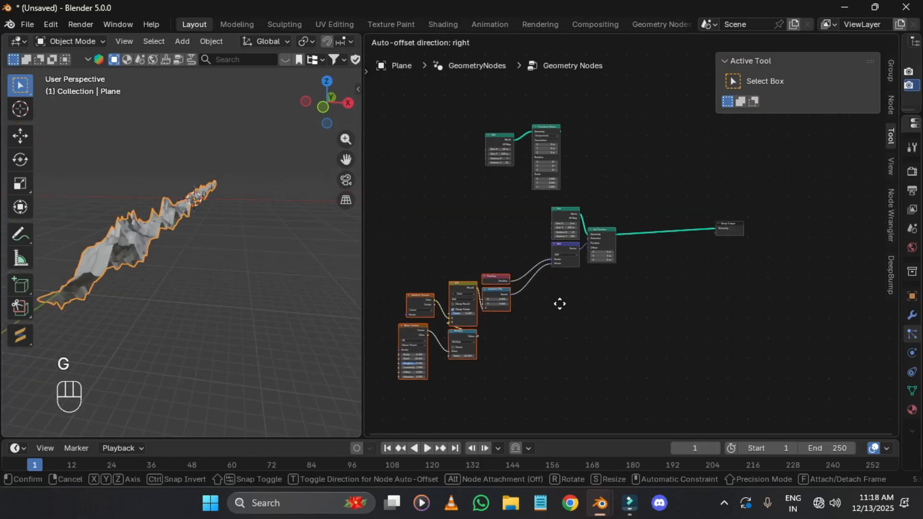
click(559, 305)
scroll(560, 305, up, 3)
click(556, 253)
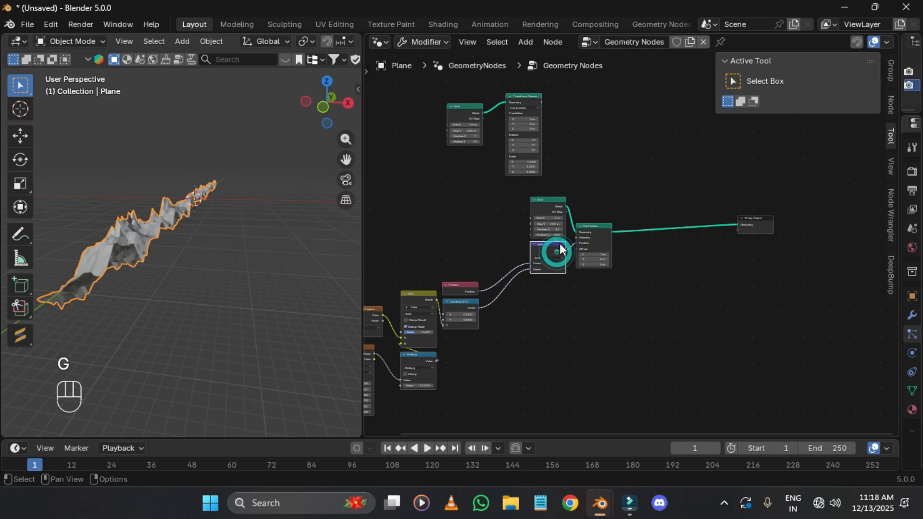
drag(557, 252, 516, 290)
Step: Enclose the texture, mix and vector nodes in a frame labelled "Mountain Texture"
middle_drag(543, 332, 631, 285)
drag(656, 334, 460, 224)
key(f)
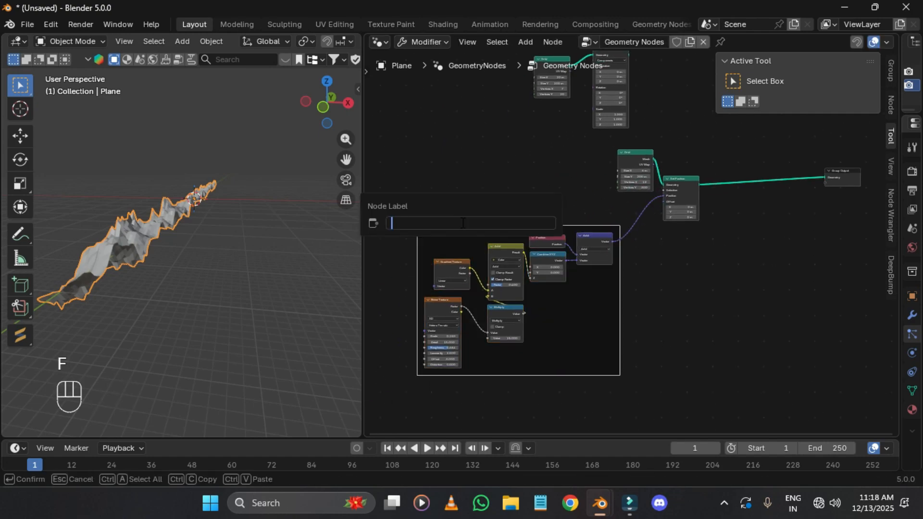
text(M)
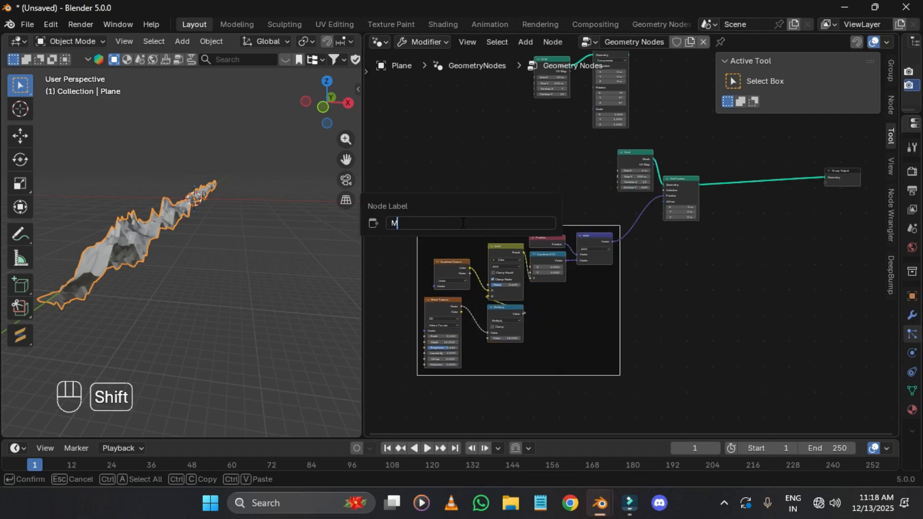
text(ountain)
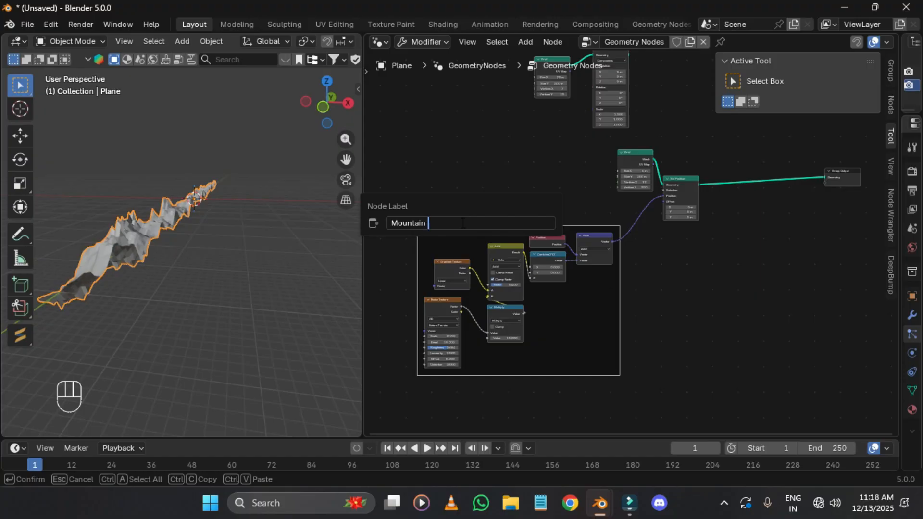
text( Textur)
key(Return)
key(F2)
key(Right)
text(e)
key(Return)
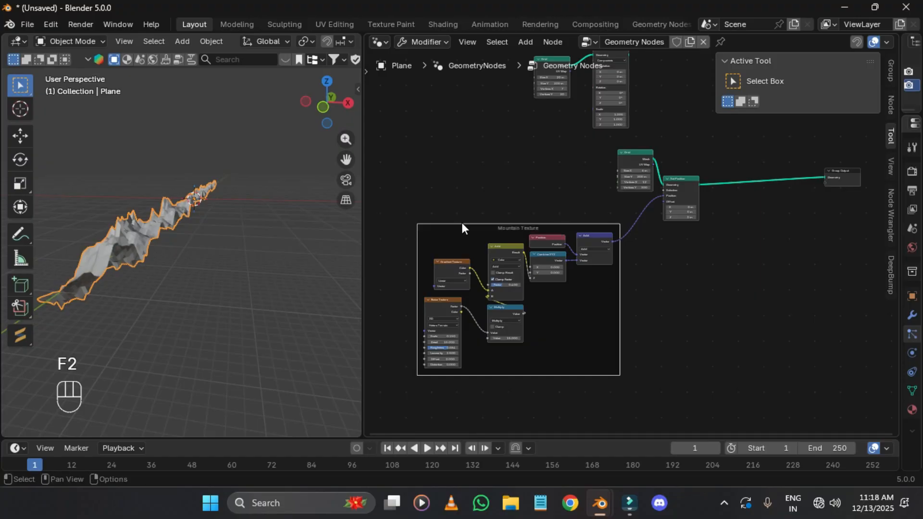
Step: Move the Grid node down so it lines up with the Set Position node
scroll(631, 203, up, 6)
middle_drag(614, 67, 519, 116)
middle_drag(559, 260, 476, 163)
scroll(477, 168, up, 3)
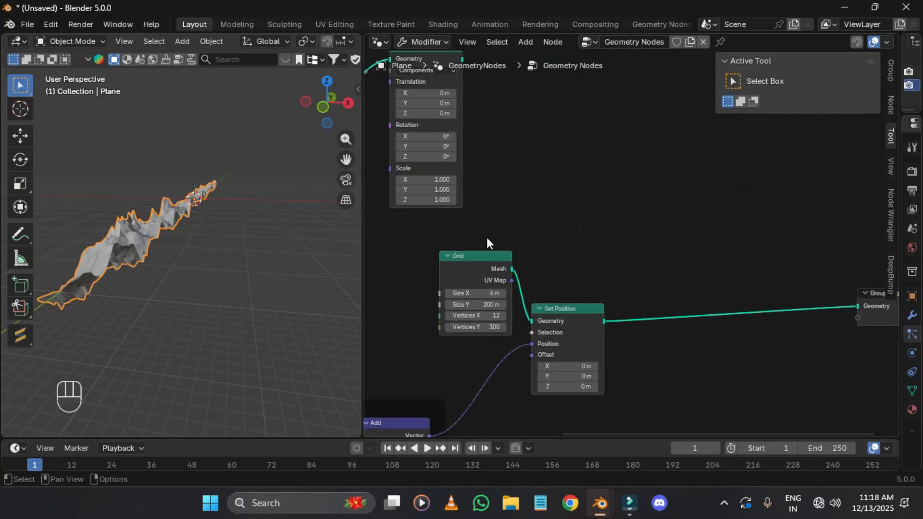
drag(471, 270, 439, 323)
click(590, 317)
middle_drag(241, 253, 187, 244)
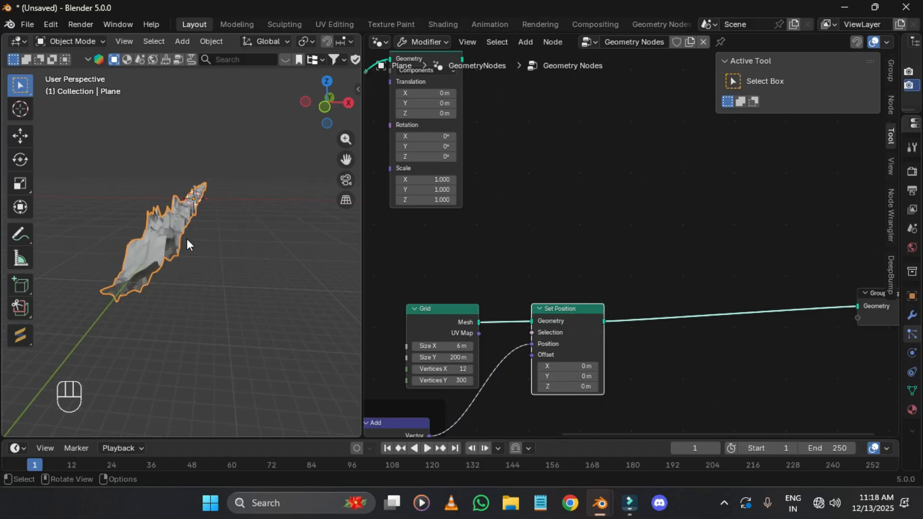
click(585, 273)
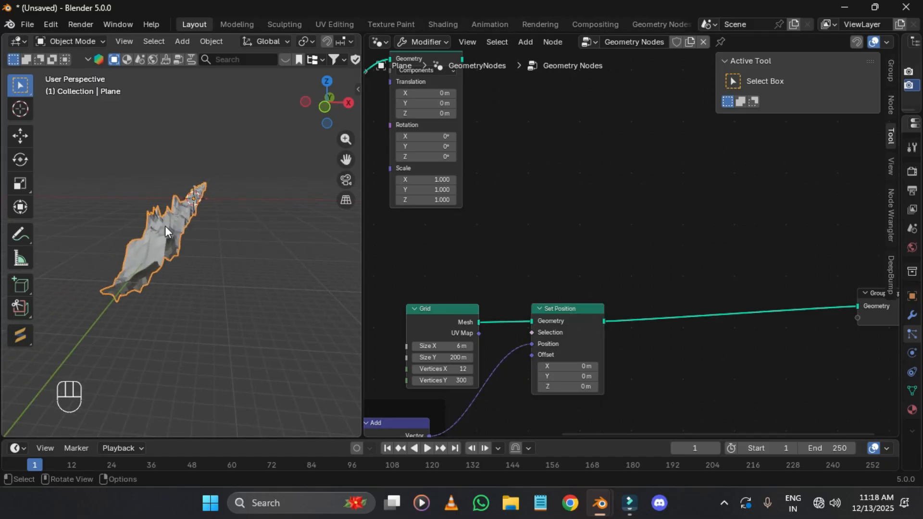
Step: Insert a Transform Geometry node between the Set Position and Group Output nodes
middle_drag(585, 325, 494, 204)
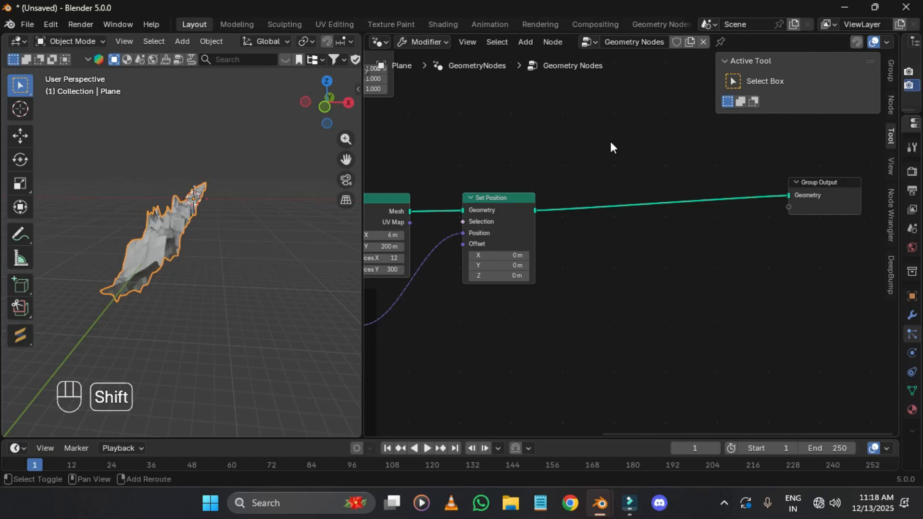
key(shift+a)
text(tras)
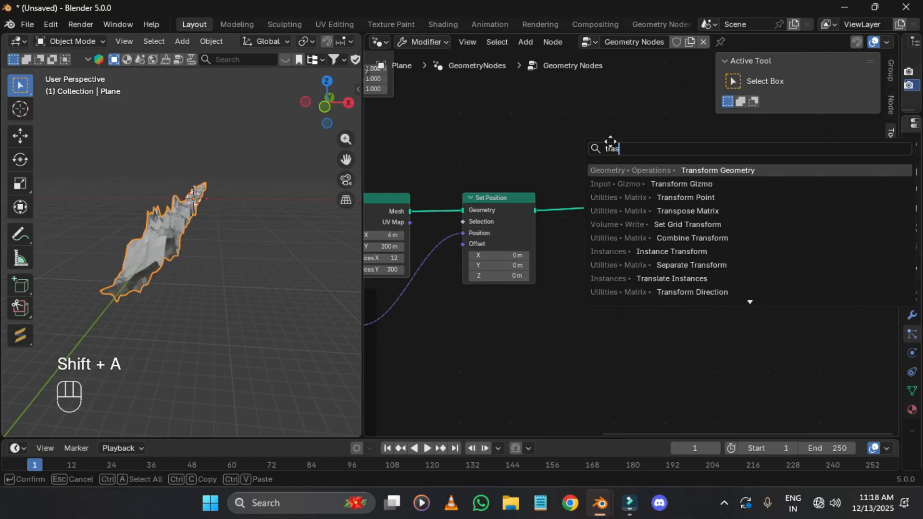
key(Return)
click(621, 150)
Step: Duplicate the Transform Geometry node with its input link kept and place the copy below the original
scroll(668, 173, up, 2)
key(shift+ctrl+d)
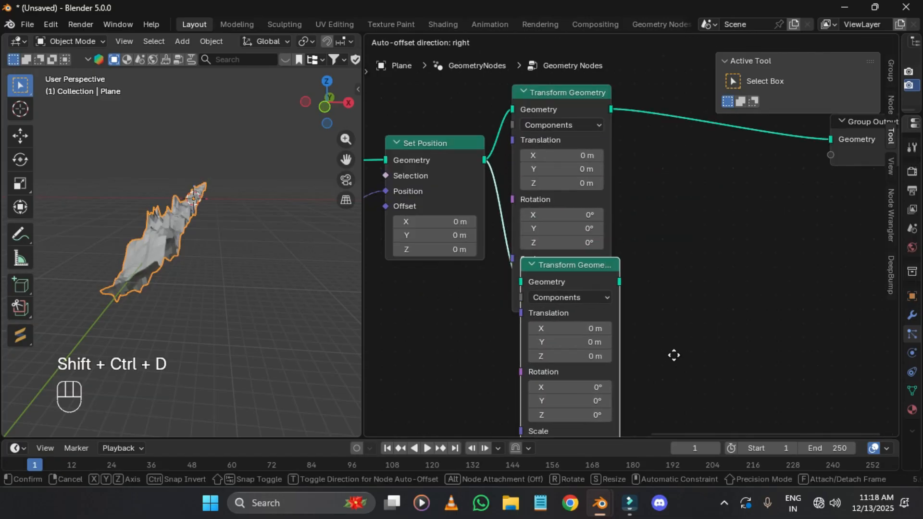
click(666, 391)
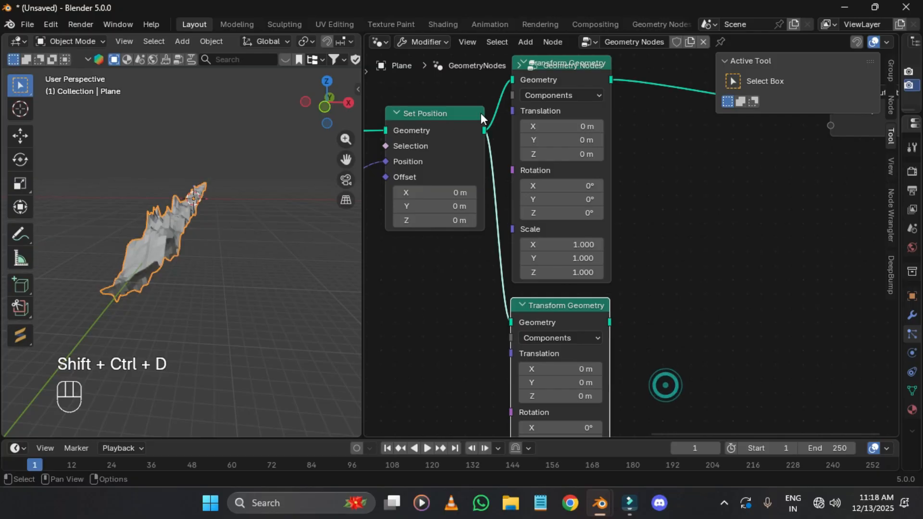
scroll(641, 217, up, 1)
middle_drag(641, 192, 659, 257)
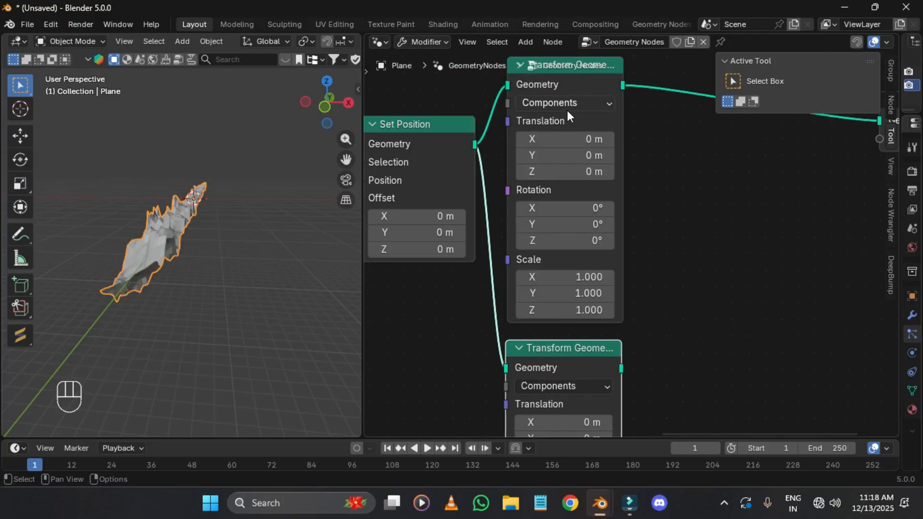
Step: Set Translation X to -3 m on the upper Transform Geometry node and 3 m on the lower one
click(551, 142)
text(-)
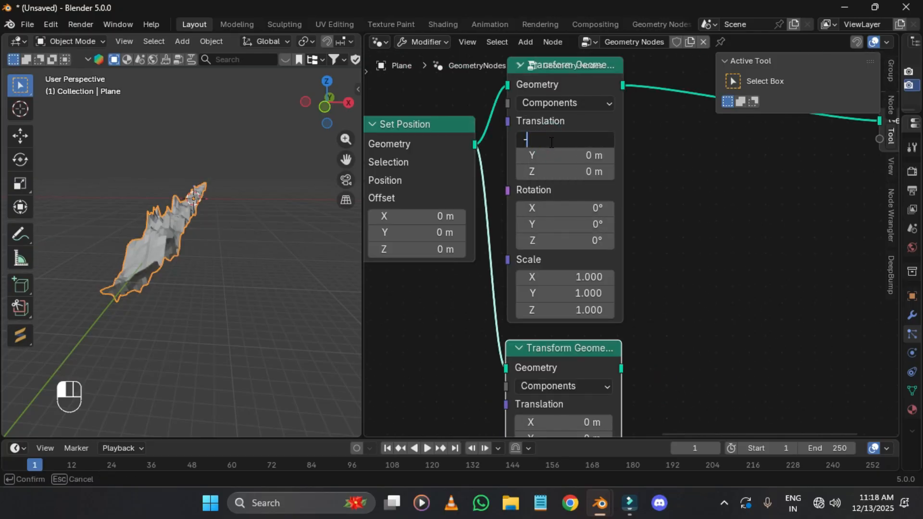
text(3)
key(Return)
click(561, 418)
text(3)
key(Return)
Step: Mirror the second strip by setting the lower Transform Geometry node's Scale X to -1
middle_drag(562, 417, 561, 267)
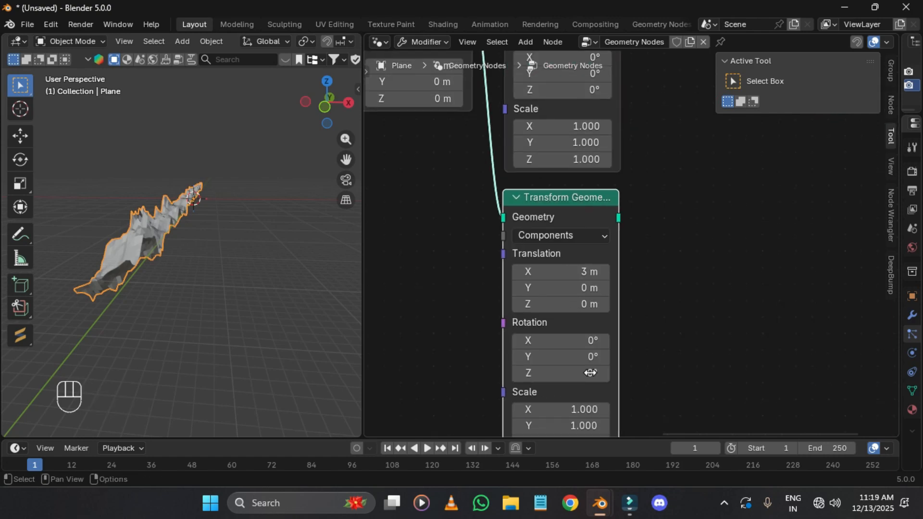
middle_drag(589, 373, 601, 298)
click(553, 333)
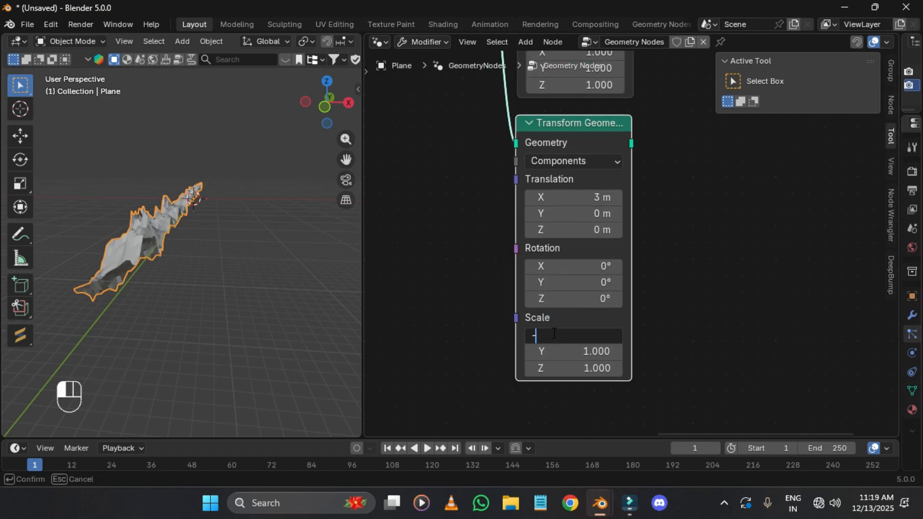
text(1)
key(Return)
Step: Combine both Transform Geometry outputs in a Join Geometry node feeding the Group Output
middle_drag(543, 253, 399, 382)
scroll(478, 278, down, 6)
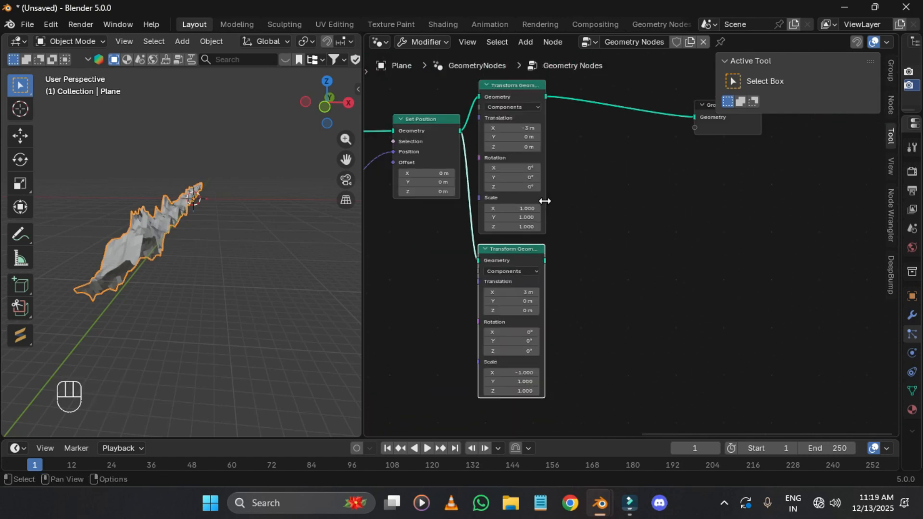
ctrl+shift+right_drag(531, 282, 525, 212)
ctrl+shift+right_drag(516, 173, 517, 163)
click(588, 166)
drag(605, 166, 603, 88)
ctrl+shift+right_drag(513, 264, 519, 166)
key(ctrl+z)
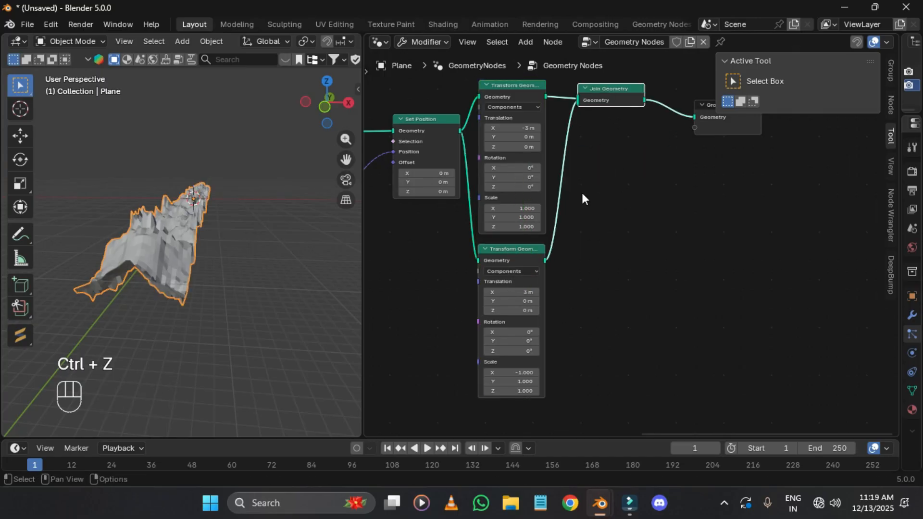
Step: Inspect the joined, mirrored mountain strip up close and from a distance, including in X-ray view
middle_drag(616, 142, 633, 258)
scroll(633, 258, up, 2)
mouse_move(203, 321)
middle_down()
mouse_move(241, 287)
mouse_move(194, 261)
middle_up()
scroll(240, 287, up, 3)
key(alt+z)
click(118, 258)
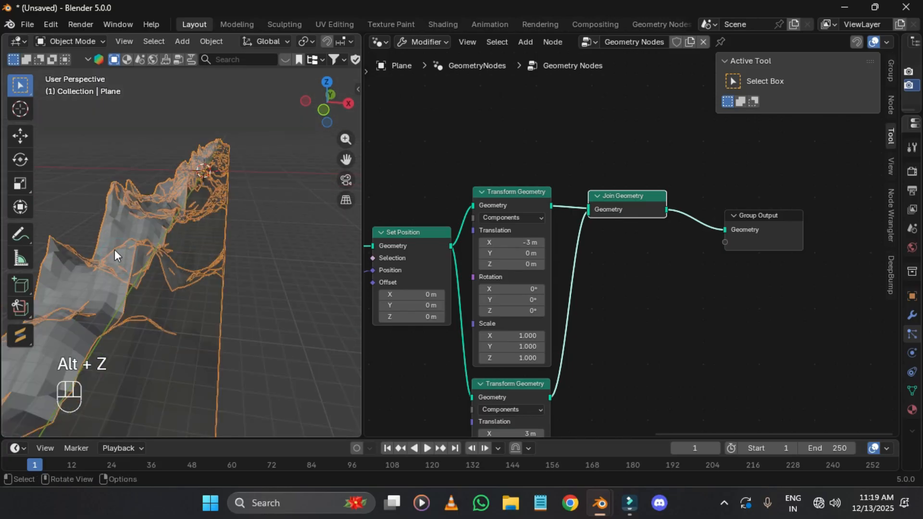
key(alt+z)
middle_drag(253, 303, 91, 330)
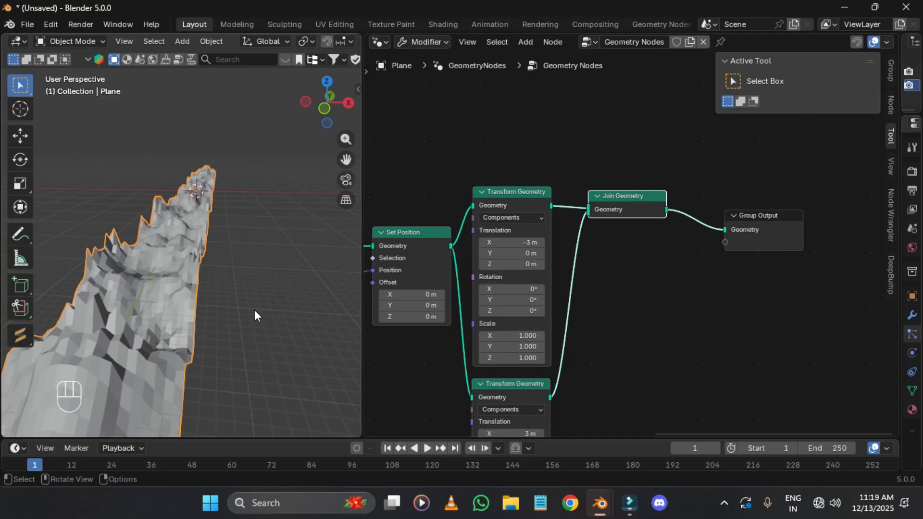
scroll(255, 310, down, 4)
shift+middle_drag(226, 241, 222, 249)
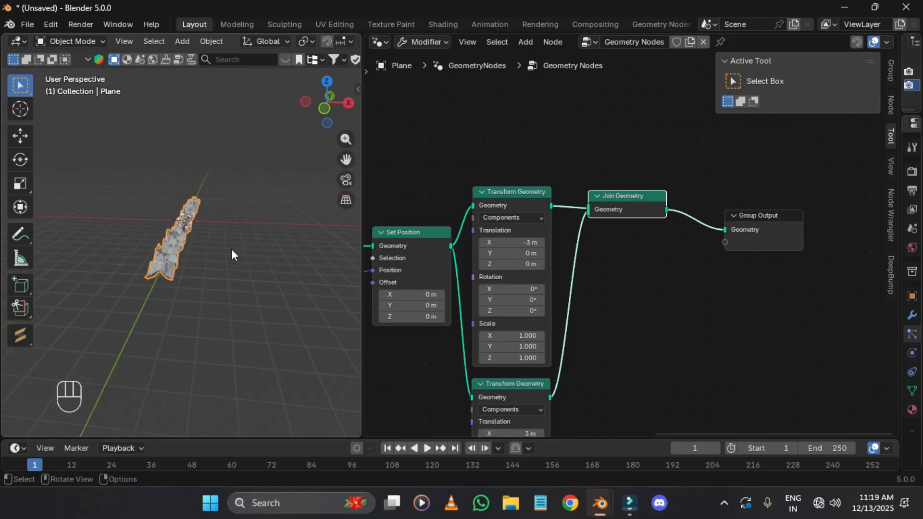
Step: Move the Group Output node farther from the Join Geometry node and lower the Join Geometry node to make space
middle_drag(779, 227, 745, 257)
drag(762, 259, 909, 243)
drag(559, 236, 578, 280)
middle_drag(580, 284, 542, 293)
Step: Insert a copy of the upper Transform Geometry node after Join Geometry and reset its translation to defaults
click(414, 236)
key(shift+d)
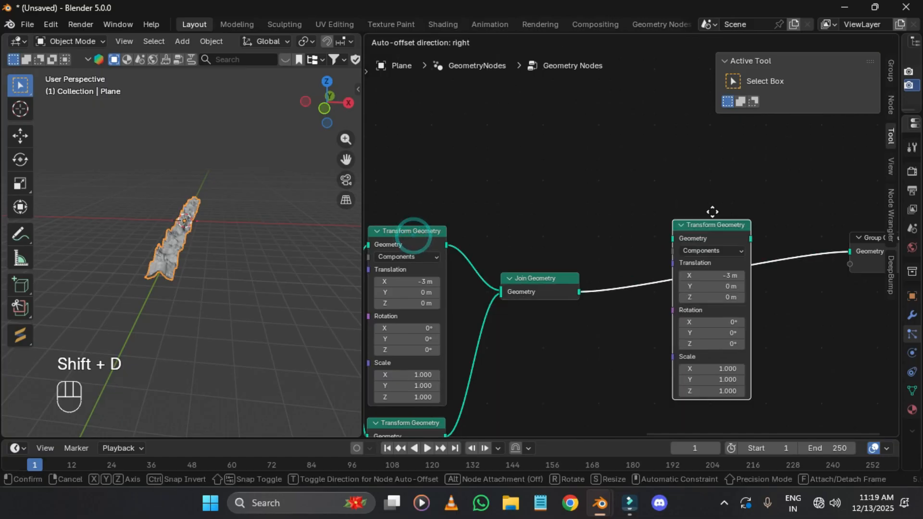
click(709, 204)
middle_drag(709, 261, 657, 270)
scroll(656, 270, up, 2)
key(BackSpace)
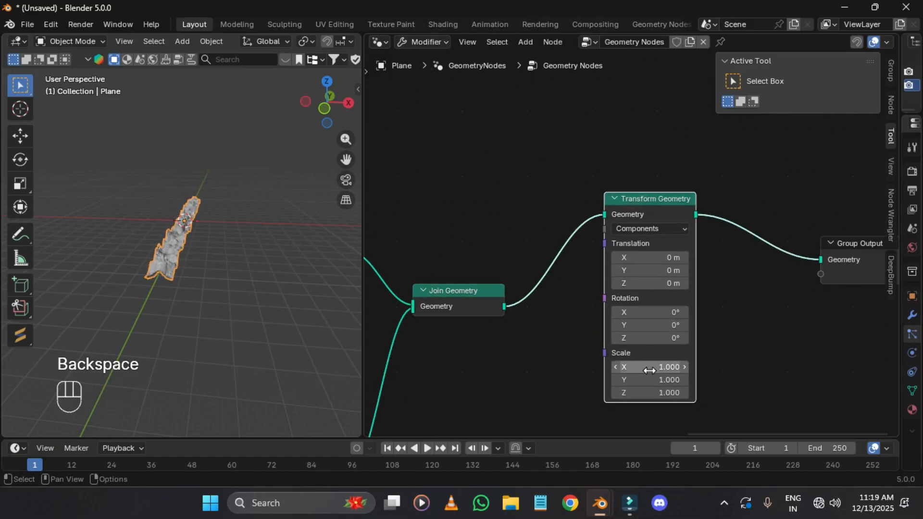
key(BackSpace)
key(BackSpace)
key(BackSpace)
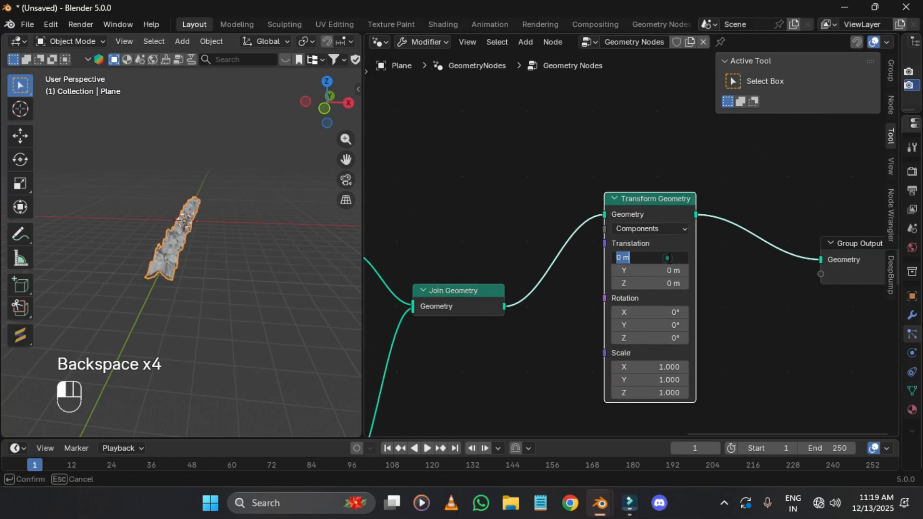
Step: Set the new Transform Geometry node's Translation to X 10 m and Y -100 m
drag(668, 259, 668, 258)
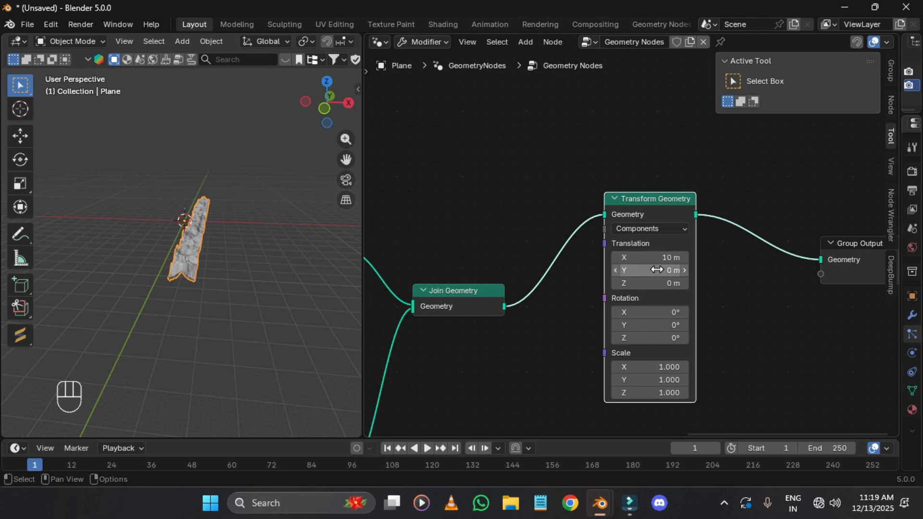
click(653, 273)
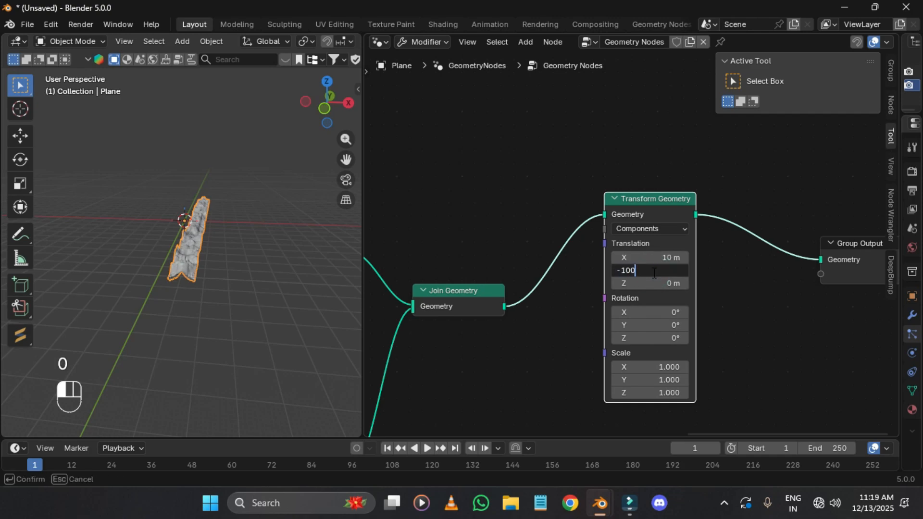
text(-100)
key(Return)
scroll(635, 299, down, 1)
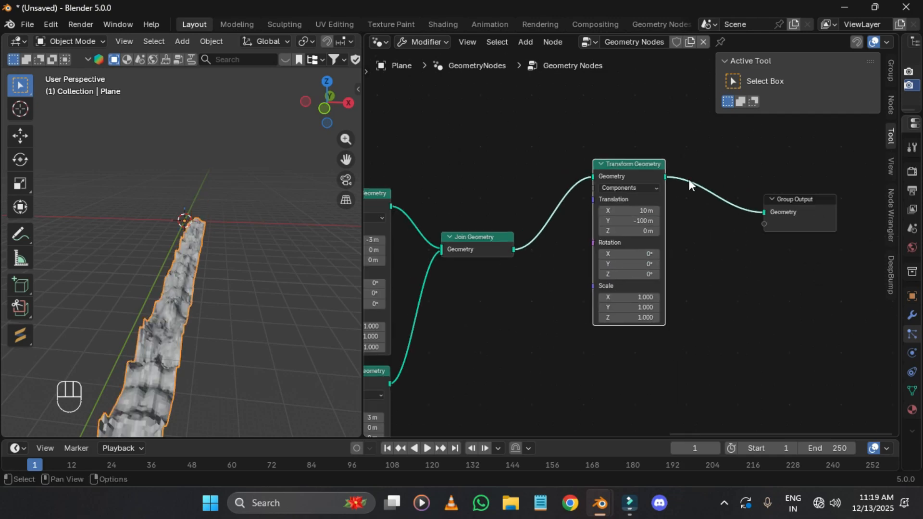
Step: Duplicate this Transform Geometry node below with its input link kept, and set the copy's Translation to X -10 m, Y 0 m
key(ctrl+shift+d)
click(639, 344)
scroll(635, 288, up, 2)
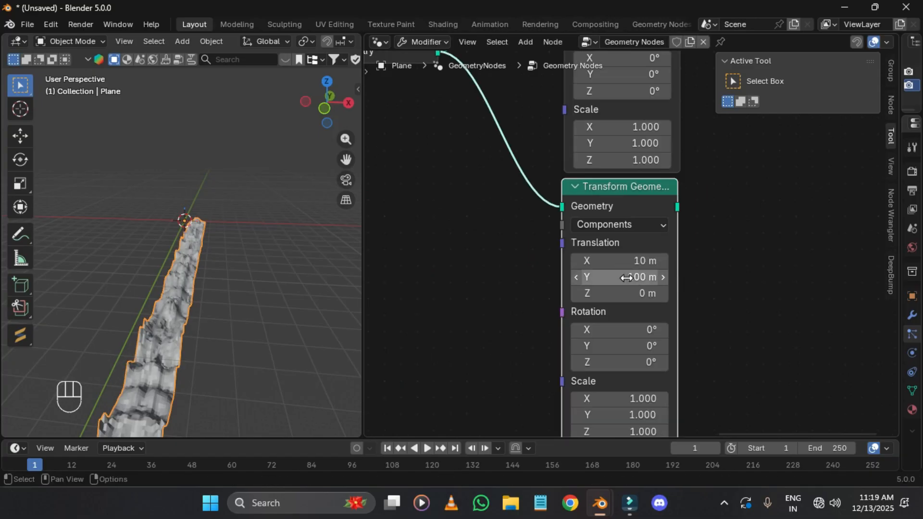
key(BackSpace)
click(648, 264)
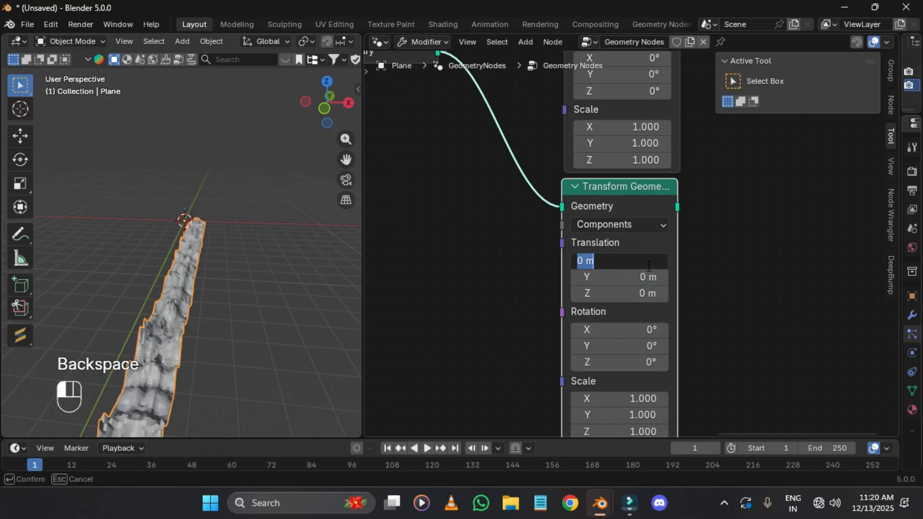
key(Return)
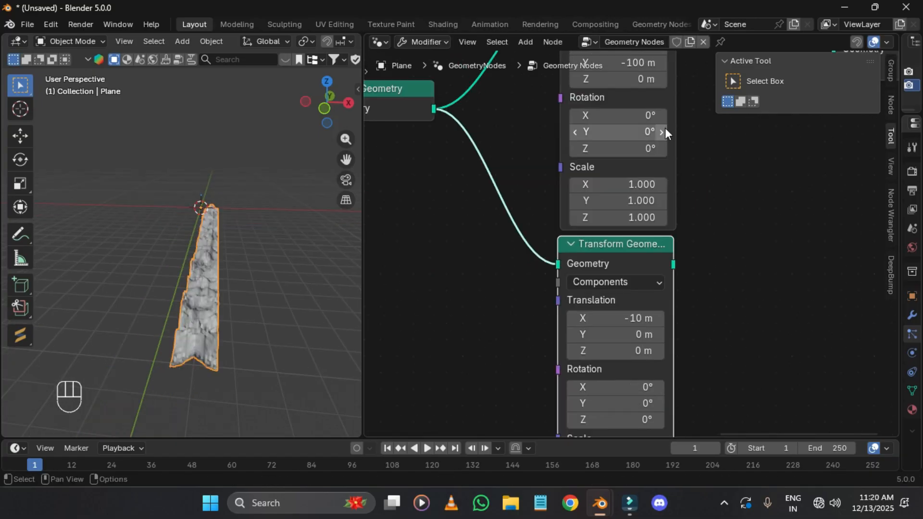
middle_drag(665, 129, 663, 205)
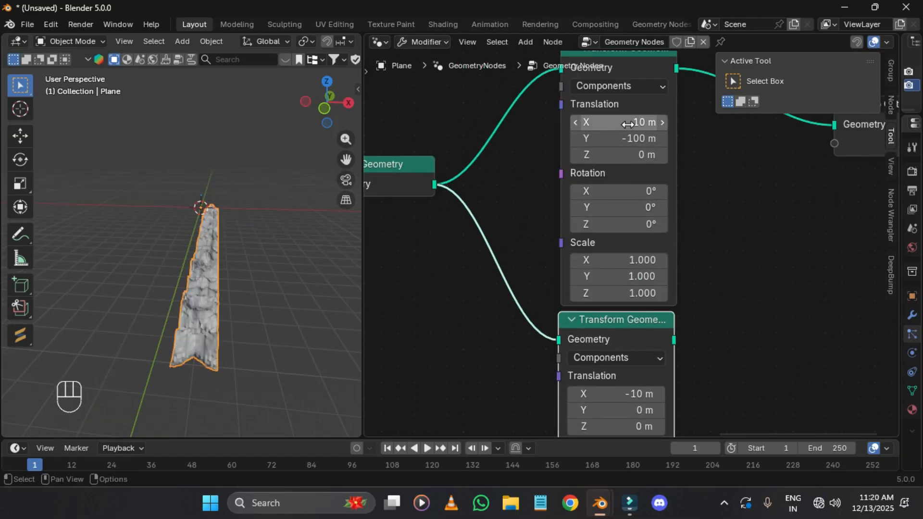
key(BackSpace)
key(ctrl+z)
Step: Merge the 10 m and -10 m Transform Geometry nodes with a Join Geometry node and move the Group Output farther away
scroll(622, 240, down, 4)
ctrl+shift+right_drag(637, 305, 635, 182)
middle_drag(661, 202, 630, 228)
click(683, 227)
drag(804, 188, 904, 235)
drag(716, 224, 722, 209)
scroll(117, 183, up, 3)
click(99, 171)
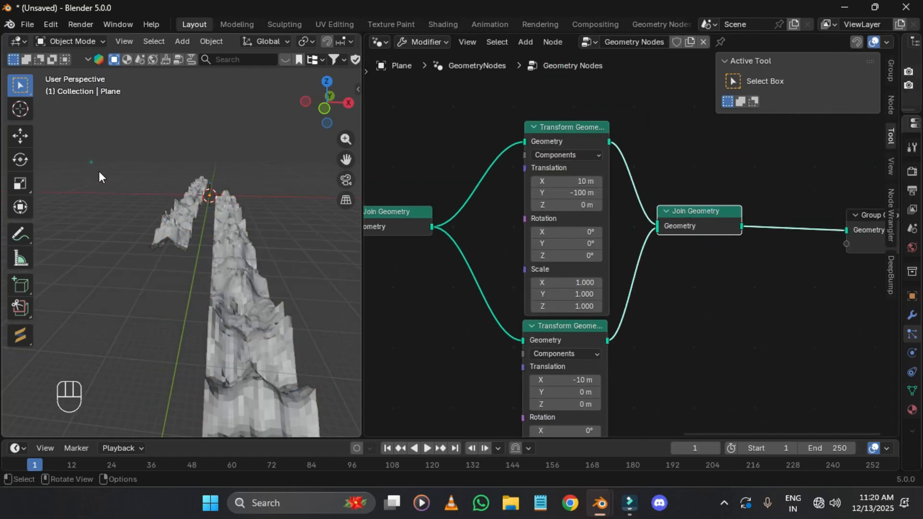
middle_drag(115, 177, 245, 240)
click(203, 221)
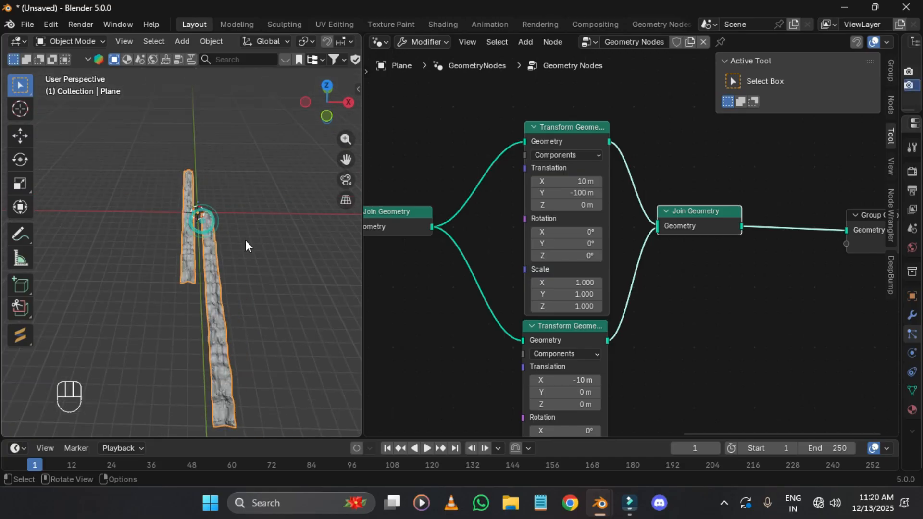
key(shift+d)
key(z)
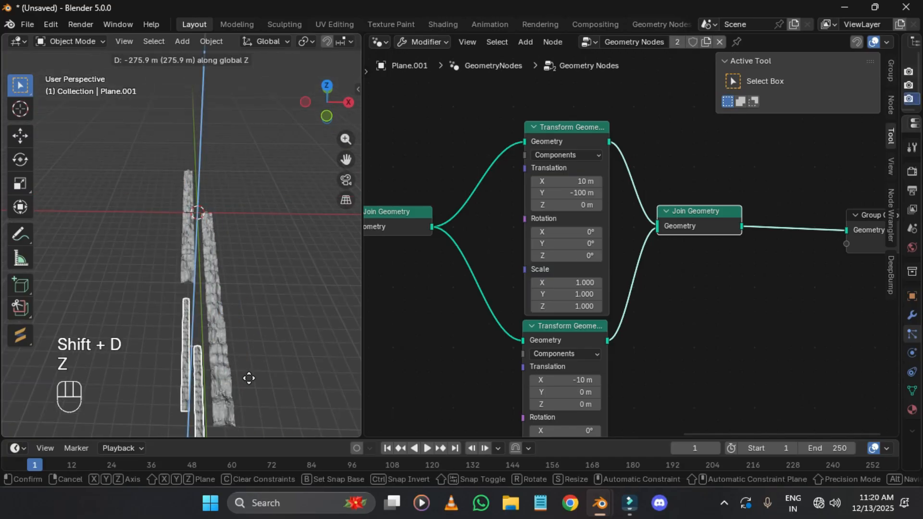
key(x)
right_click(246, 312)
key(ctrl+z)
Step: Try to extend the mountain range by duplicating the terrain object and moving the copy along the Y axis
shift+middle_drag(241, 278, 227, 217)
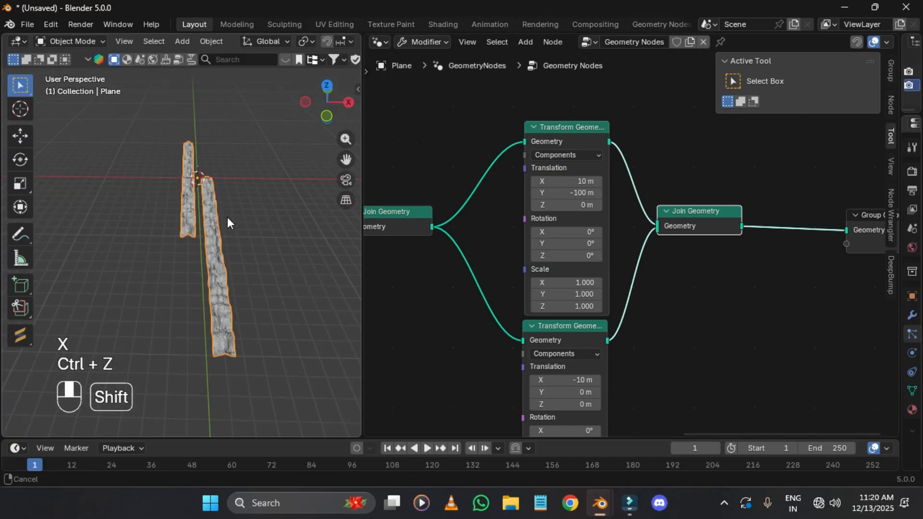
scroll(227, 218, up, 4)
key(shift+d)
key(x)
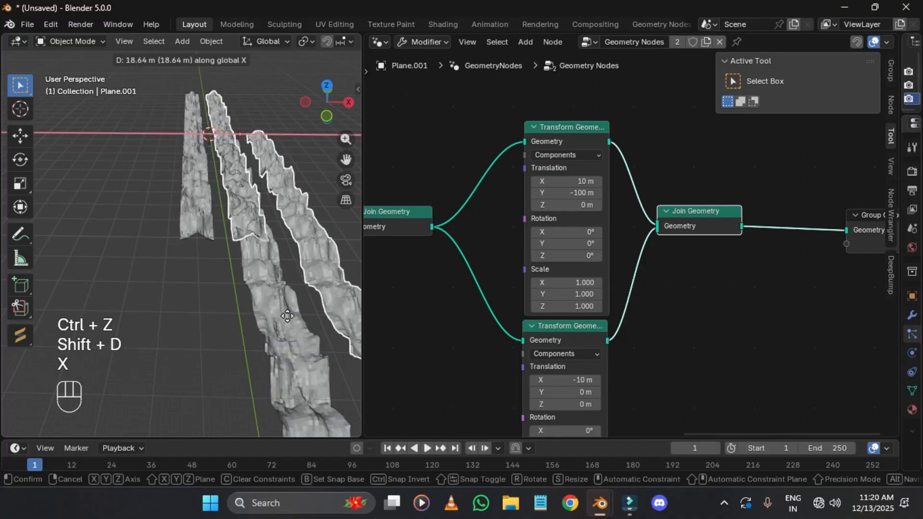
key(y)
ctrl+click(287, 68)
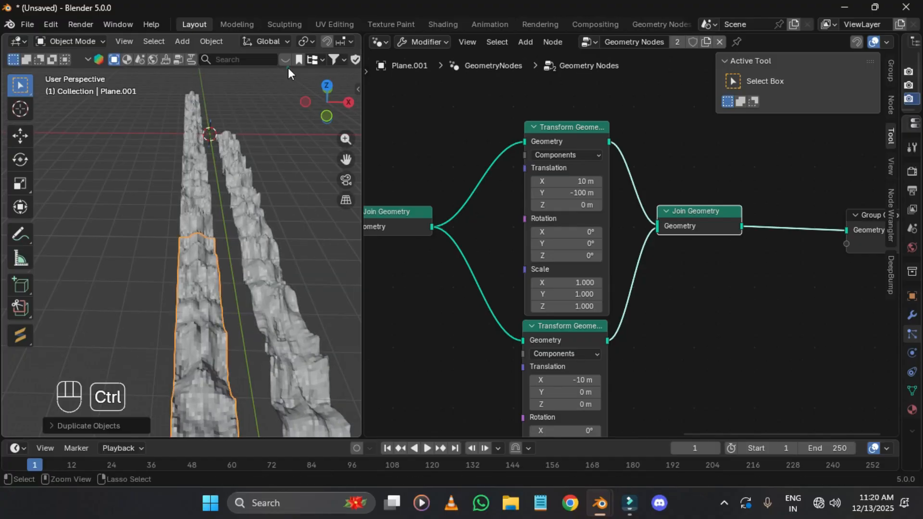
scroll(263, 278, down, 4)
key(ctrl+z)
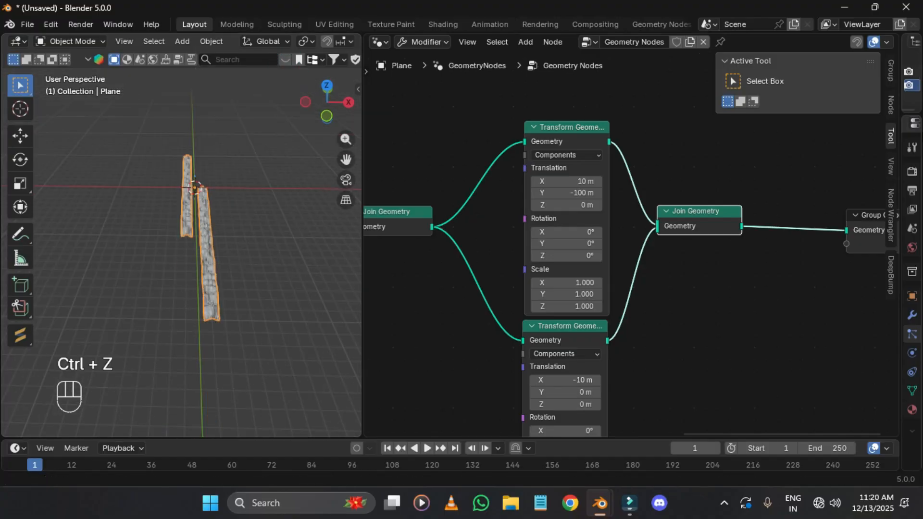
drag(898, 142, 901, 165)
click(680, 168)
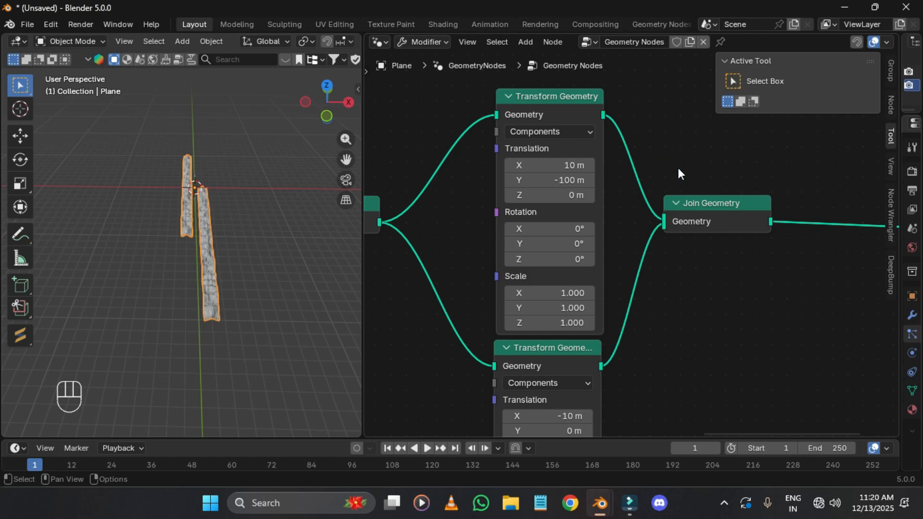
scroll(317, 195, up, 5)
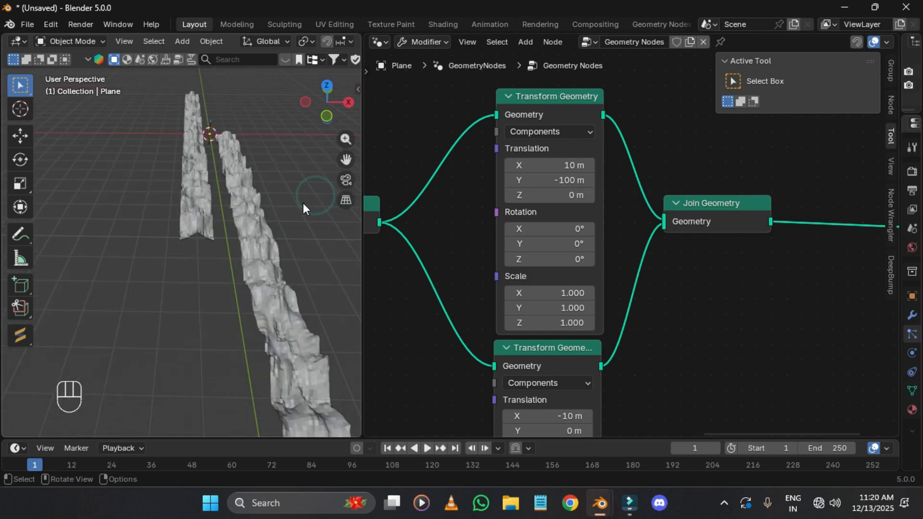
Step: Move the unconnected 20 by 200 m Grid and its Transform Geometry node closer to the mountain nodes and align the pair
scroll(673, 269, down, 4)
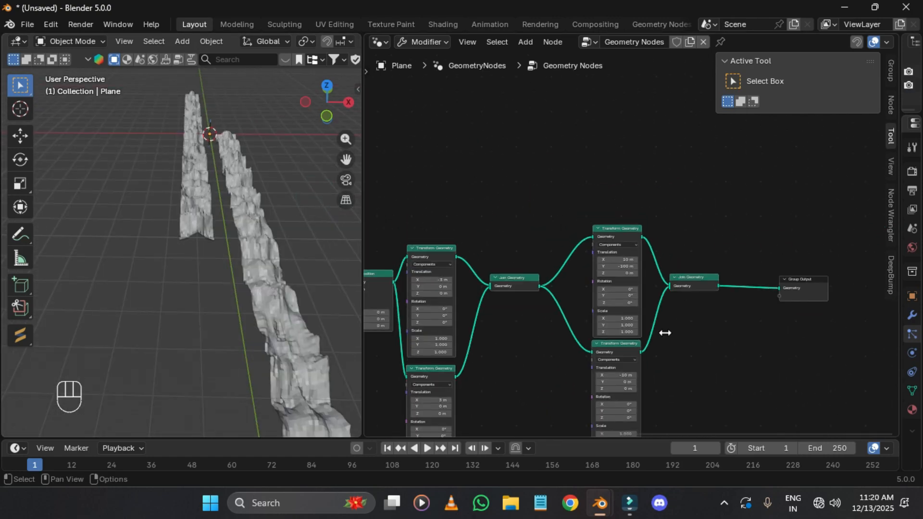
middle_drag(433, 368, 596, 398)
drag(428, 134, 561, 210)
key(g)
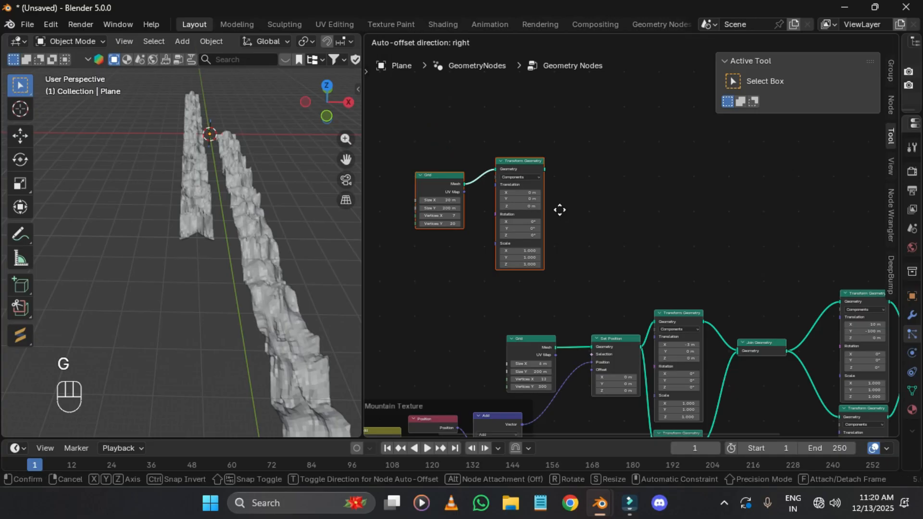
click(595, 213)
key(shift+equal)
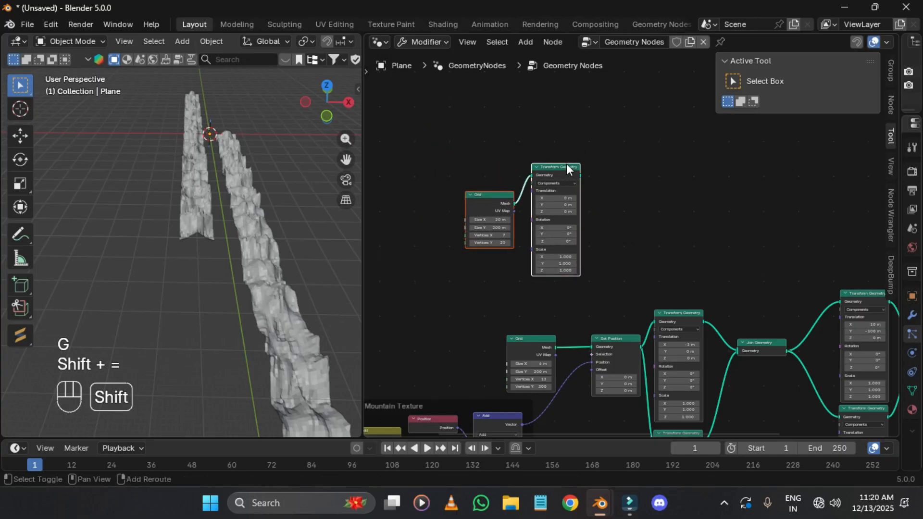
click(481, 162)
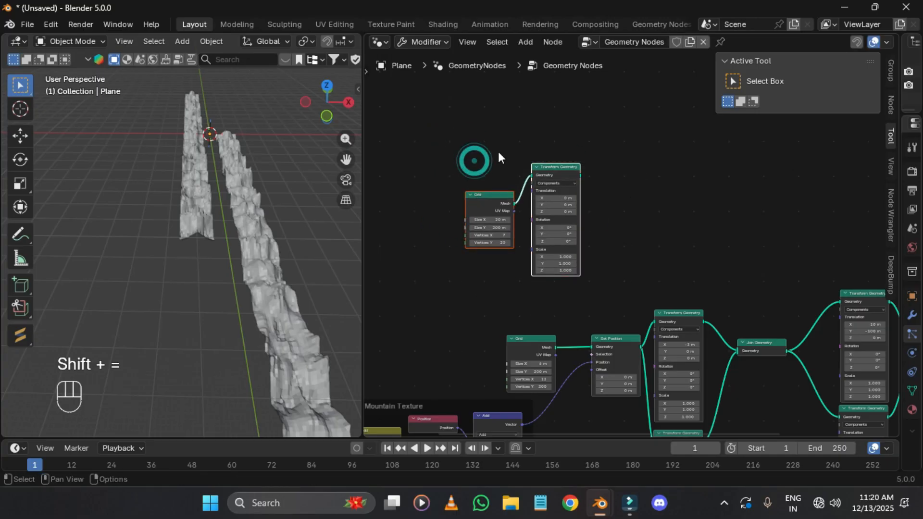
Step: Align the 6 by 200 m Grid node with the Set Position node it feeds
scroll(556, 306, down, 1)
drag(555, 308, 611, 332)
scroll(617, 333, up, 2)
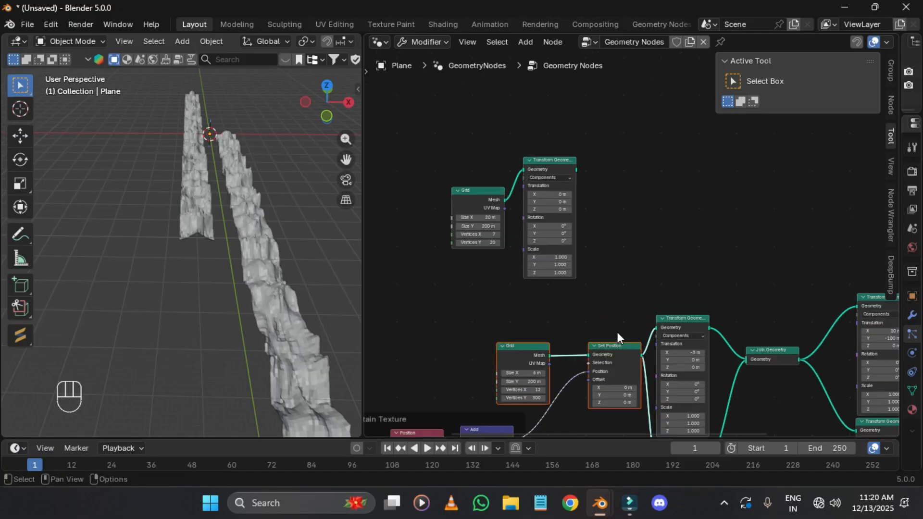
shift+scroll(549, 371, down, 1)
key(shift)
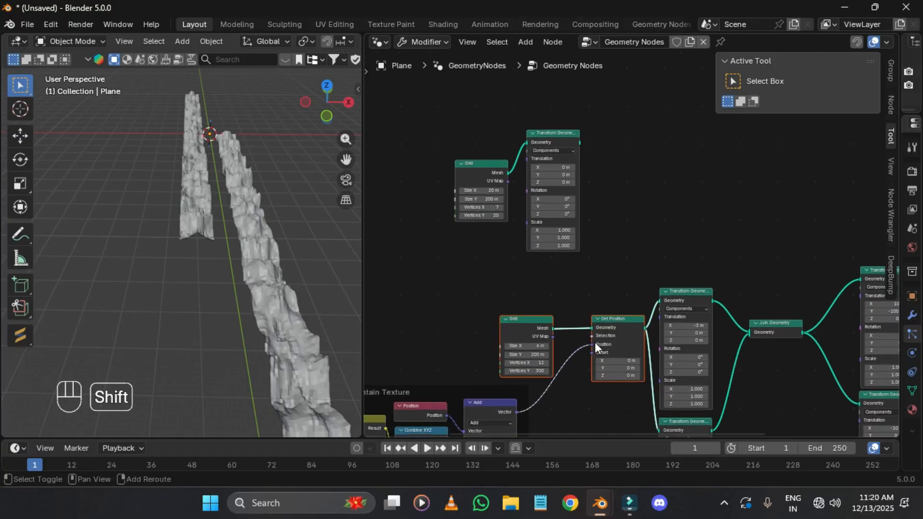
key(shift+=)
click(573, 281)
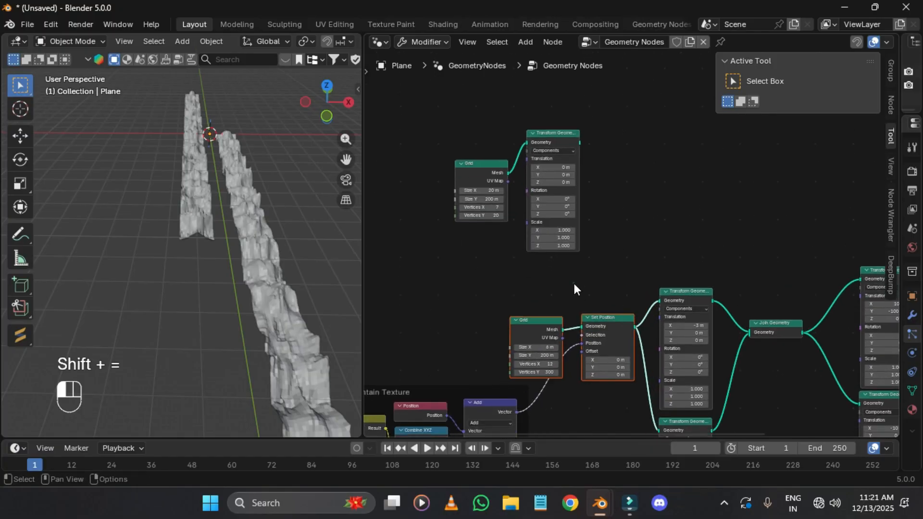
scroll(625, 327, up, 3)
scroll(625, 318, down, 3)
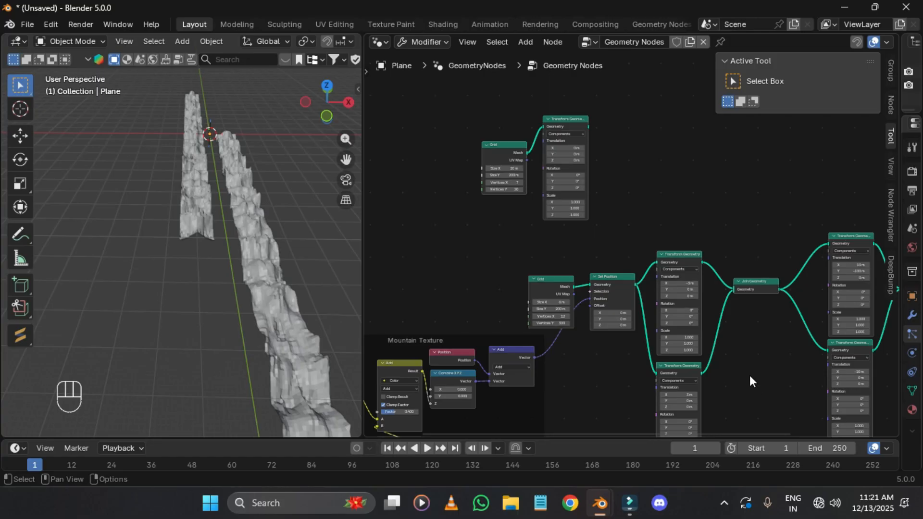
Step: Align the 10 m and -10 m Transform Geometry nodes with each other
middle_drag(763, 333, 636, 285)
drag(689, 262, 720, 332)
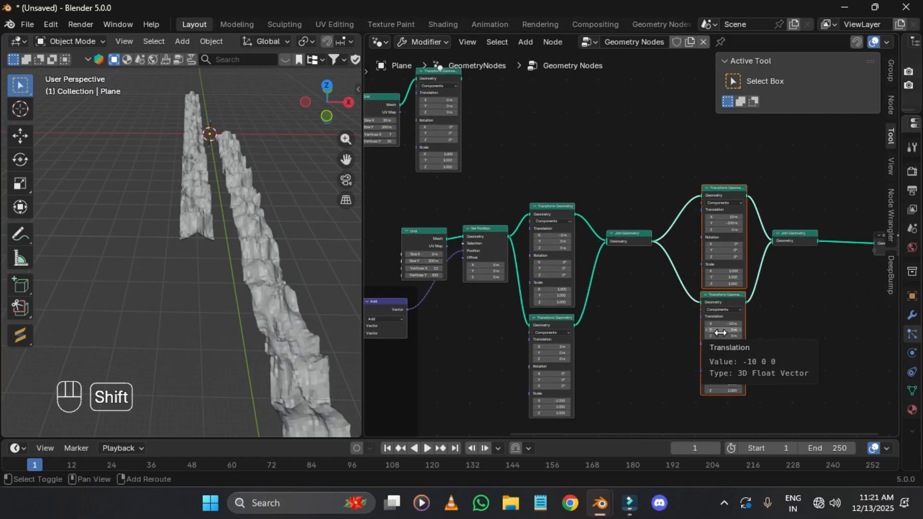
key(shift+=)
Step: Frame the mountain nodes from the 6 by 200 m Grid through the last Join Geometry, and label the frame "Mountains"
scroll(584, 344, down, 3)
drag(494, 212, 782, 388)
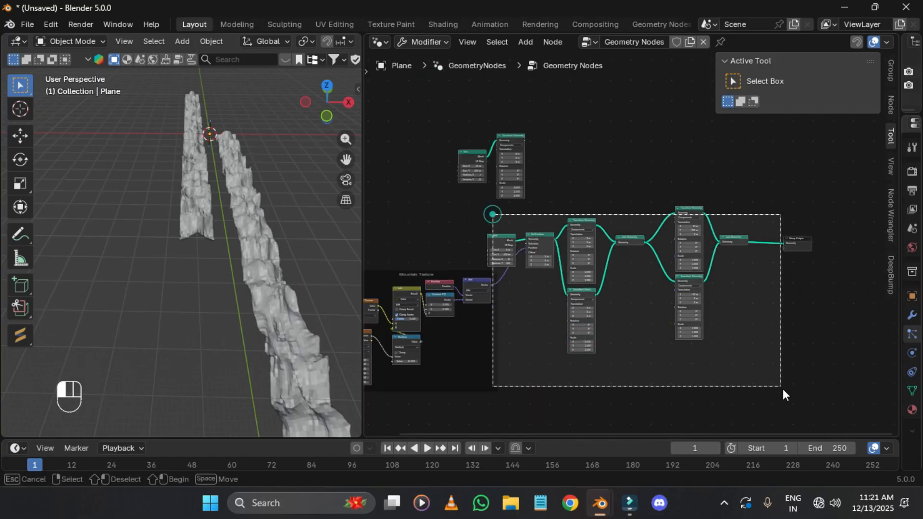
scroll(418, 262, up, 1)
ctrl+drag(419, 260, 400, 425)
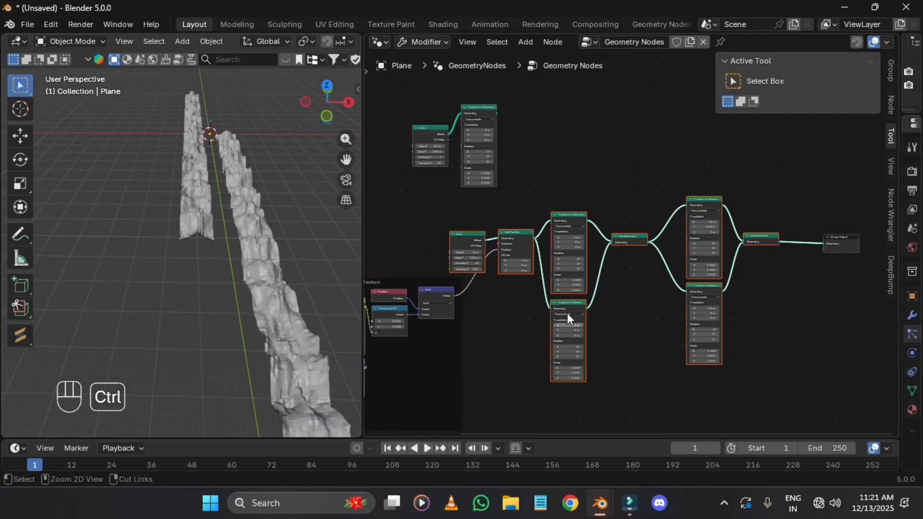
key(f)
text(M)
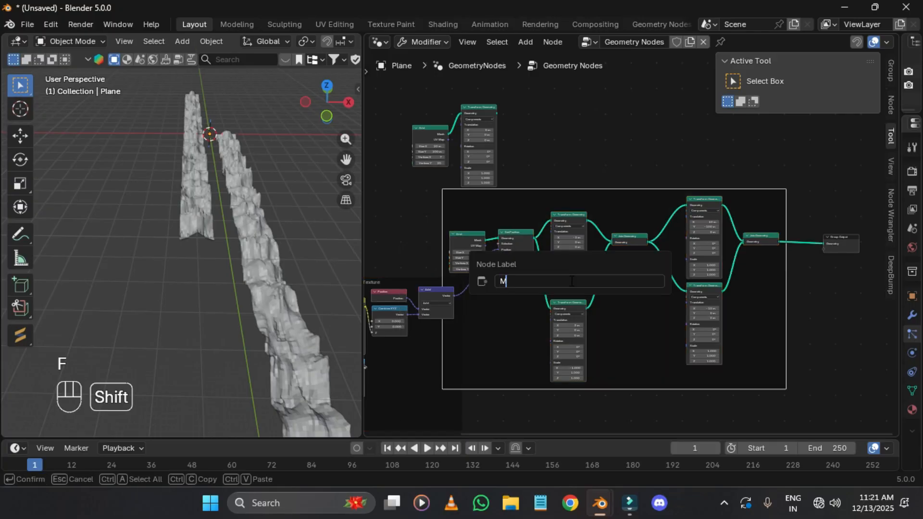
text(ountains)
key(Return)
Step: Move the Mountains frame lower and reposition the 20 by 200 m Grid and Transform Geometry nodes above it
drag(602, 188, 633, 287)
scroll(387, 143, up, 3)
drag(464, 102, 534, 146)
key(g)
click(574, 244)
click(769, 247)
Step: Merge the 20 by 200 m grid's Transform Geometry with the mountains' output in a Join Geometry node, placed before the Group Output
scroll(769, 246, down, 4)
middle_drag(779, 247, 513, 185)
ctrl+shift+right_drag(398, 131, 749, 356)
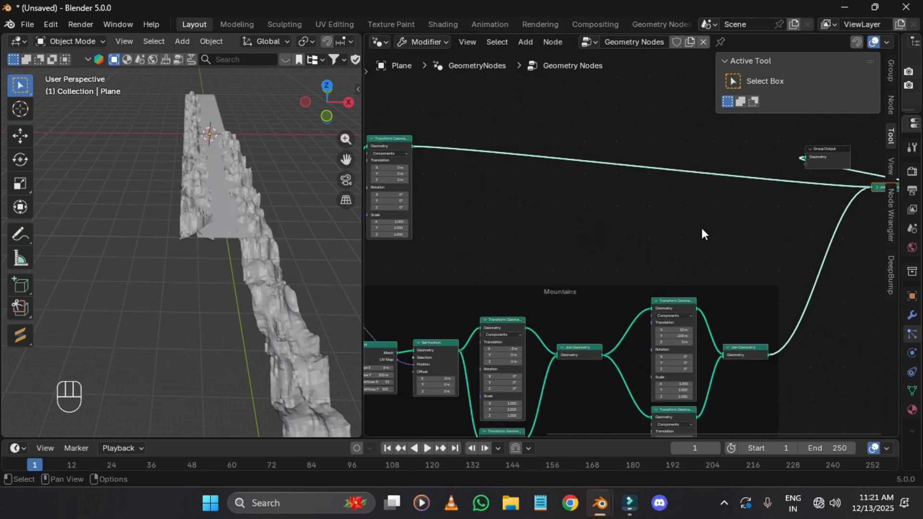
scroll(702, 228, up, 1)
middle_drag(702, 228, 666, 245)
click(856, 201)
drag(865, 207, 646, 175)
Step: Try to lengthen the combined ground and mountains by duplicating the object and moving the copy about -200 m along Y
scroll(261, 187, up, 3)
middle_drag(261, 188, 268, 221)
scroll(269, 220, up, 4)
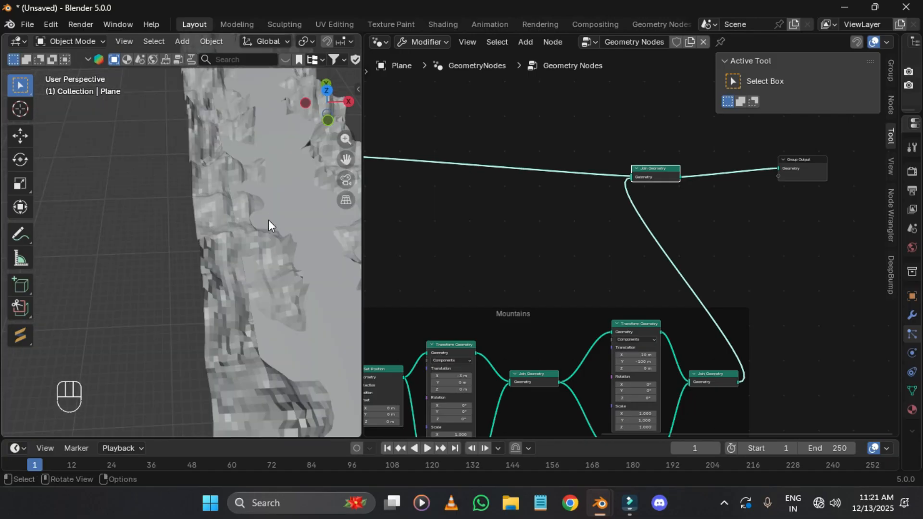
scroll(270, 192, down, 5)
middle_drag(269, 186, 233, 227)
scroll(233, 227, down, 2)
key(shift+d)
key(z)
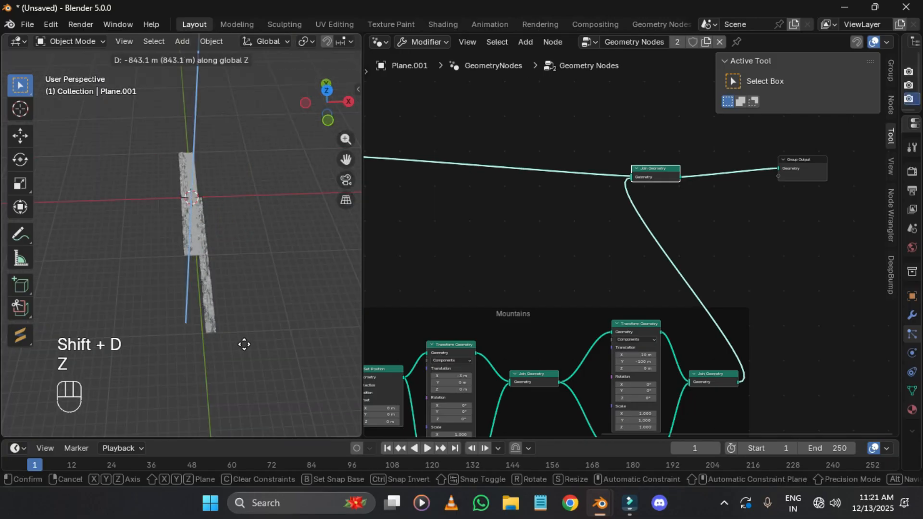
key(y)
key(ctrl)
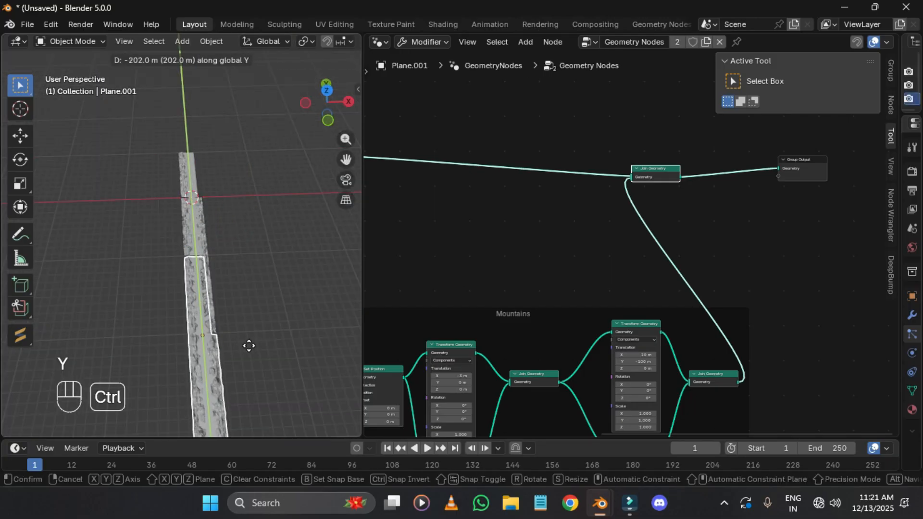
click(241, 340)
key(ctrl+z)
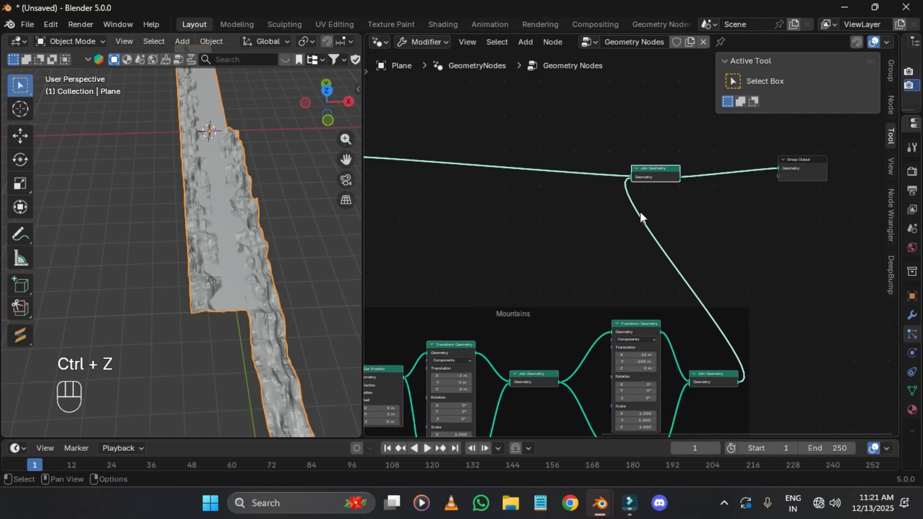
Step: Set the Z translation of the ground grid's Transform Geometry node to -1.5 m
scroll(267, 154, up, 3)
shift+middle_drag(267, 154, 252, 202)
middle_drag(252, 202, 267, 169)
scroll(243, 138, up, 3)
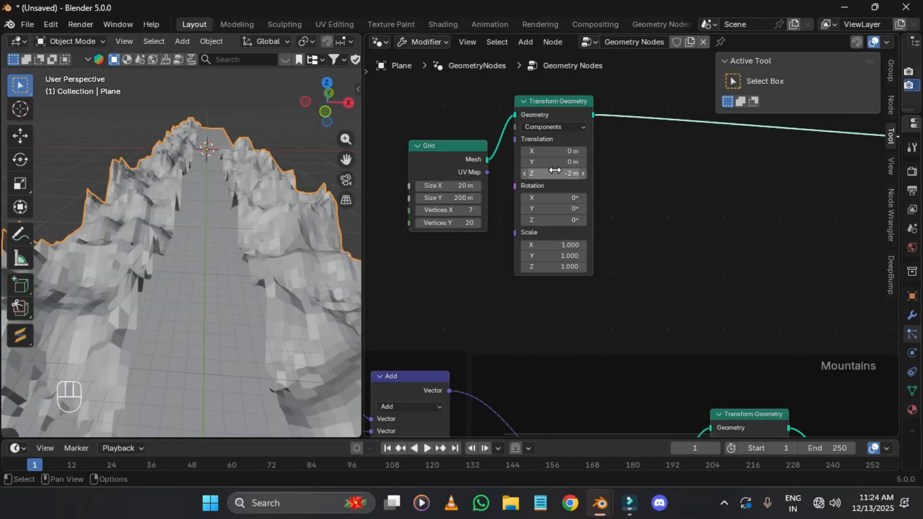
click(556, 171)
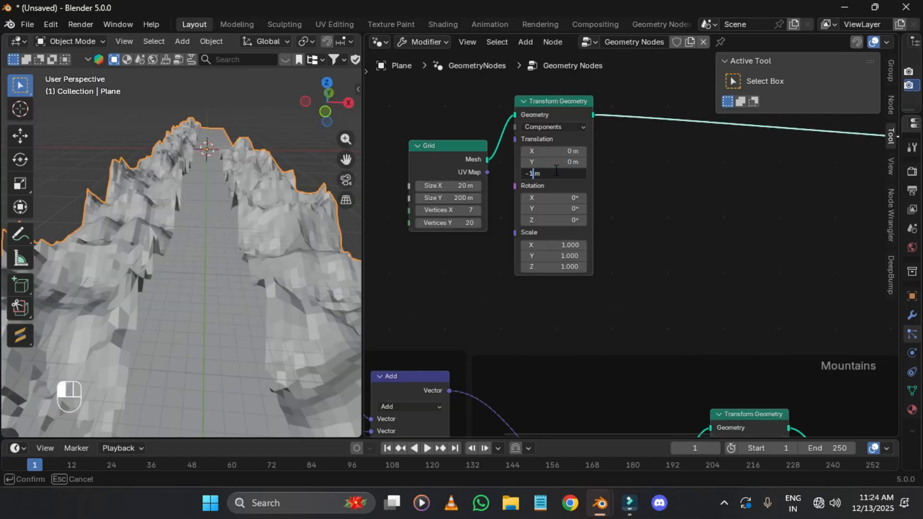
text(.5)
key(Return)
Step: Frame the 20 by 200 m Grid and its Transform Geometry node, and label the frame "Ground"
middle_drag(269, 259, 231, 278)
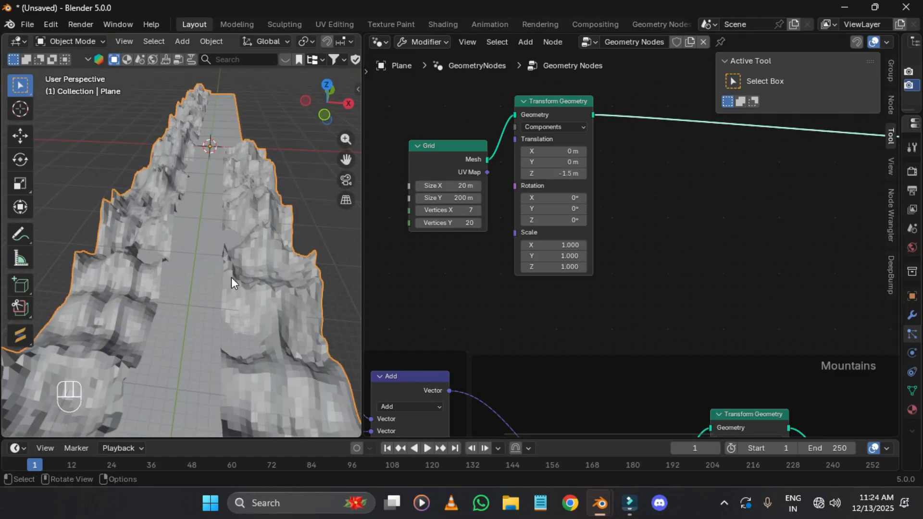
middle_drag(435, 117, 441, 135)
drag(440, 129, 663, 308)
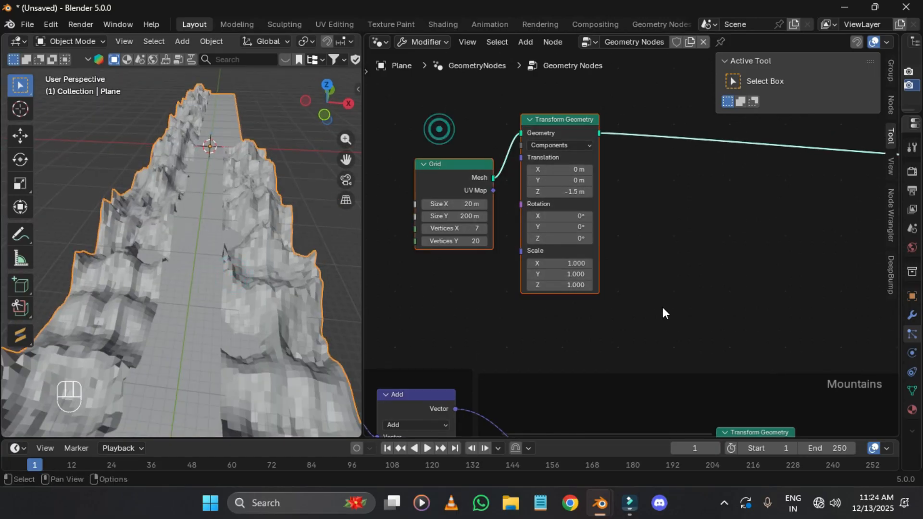
text(founf)
key(Return)
scroll(711, 241, down, 2)
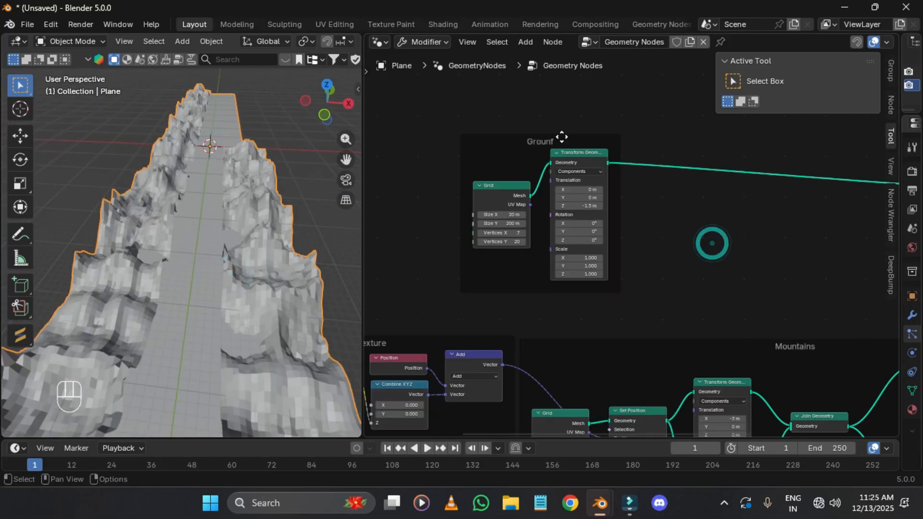
key(F2)
text(Ground)
key(Return)
Step: Move the final Join Geometry and Group Output nodes farther from the Mountains frame to free up space
click(759, 224)
middle_drag(765, 231, 515, 128)
scroll(663, 263, down, 2)
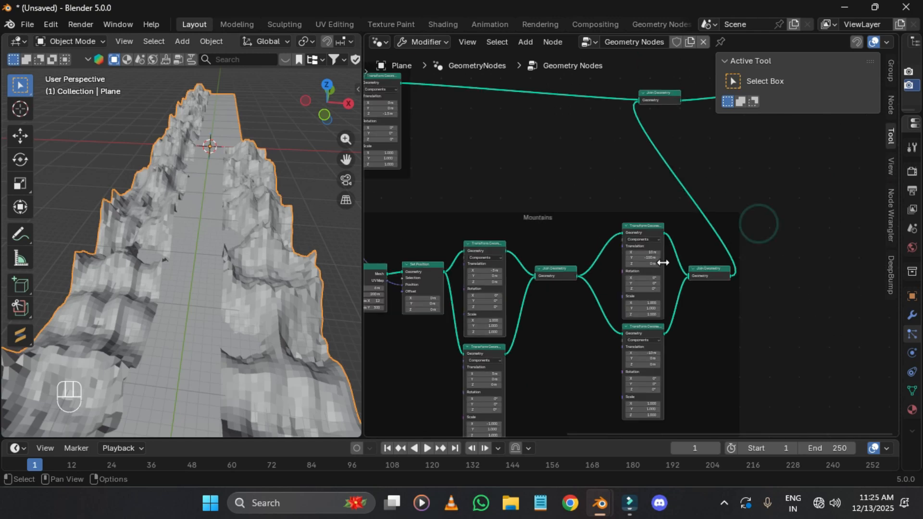
middle_drag(701, 202, 583, 200)
drag(649, 200, 553, 145)
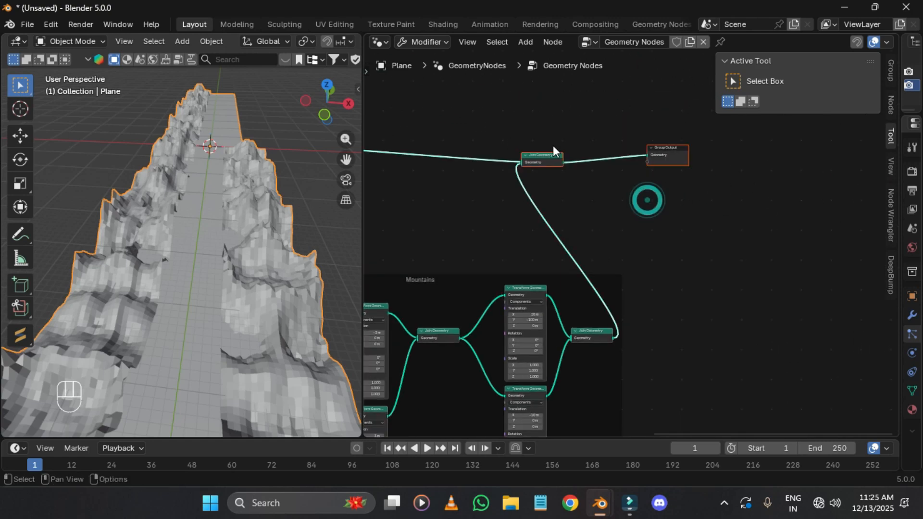
key(g)
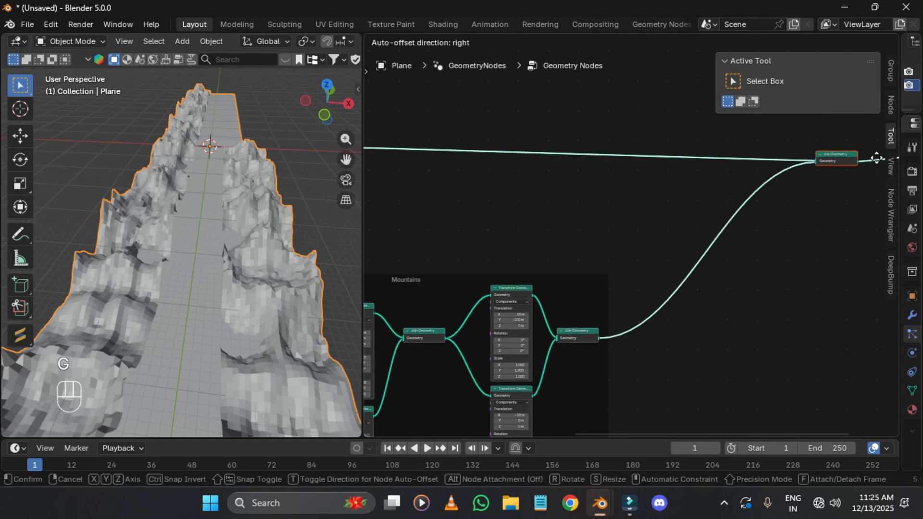
click(875, 158)
Step: Add a Curve to Mesh node and feed its Curve input from the mountains' last Join Geometry node
scroll(512, 272, up, 2)
key(shift+a)
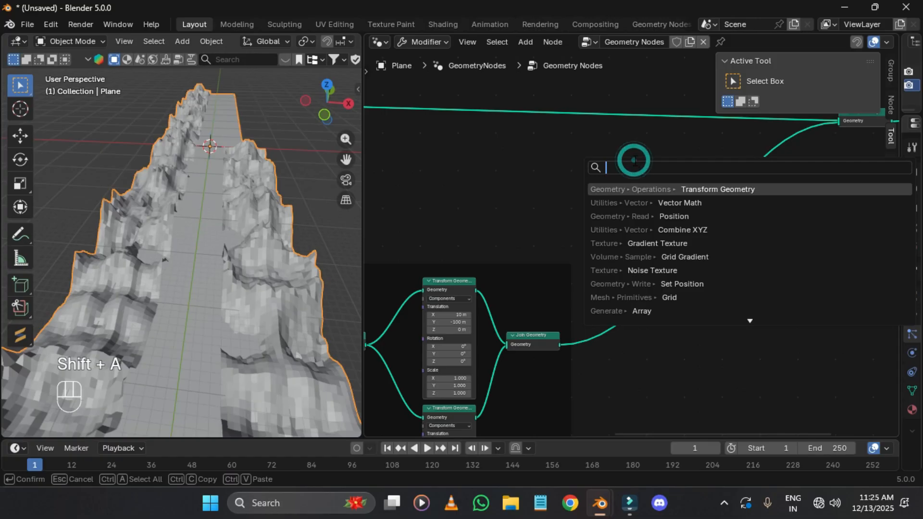
text(cm)
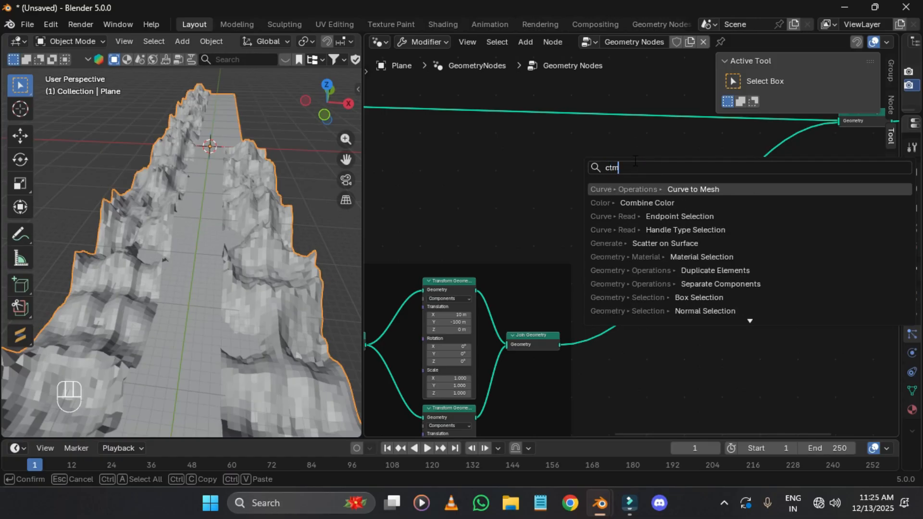
key(Return)
click(592, 215)
drag(592, 215, 613, 241)
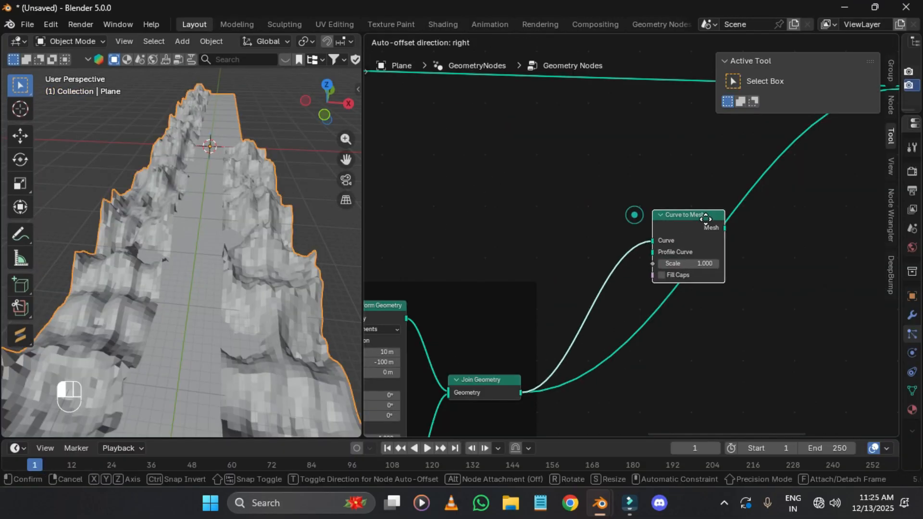
drag(706, 218, 654, 213)
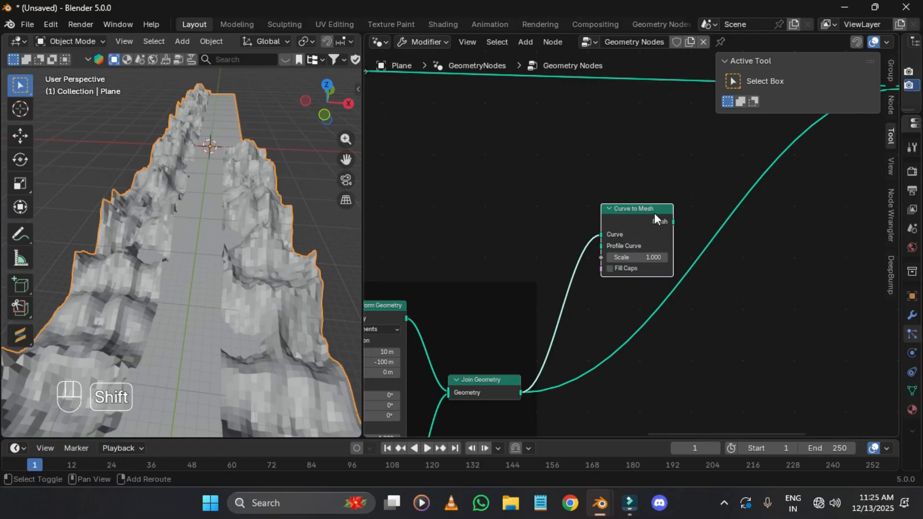
key(shift+s)
middle_drag(642, 232, 647, 224)
drag(666, 204, 711, 207)
Step: Insert a Mesh to Curve node between the mountains' Join Geometry and the Curve to Mesh node
key(shift+a)
text(me)
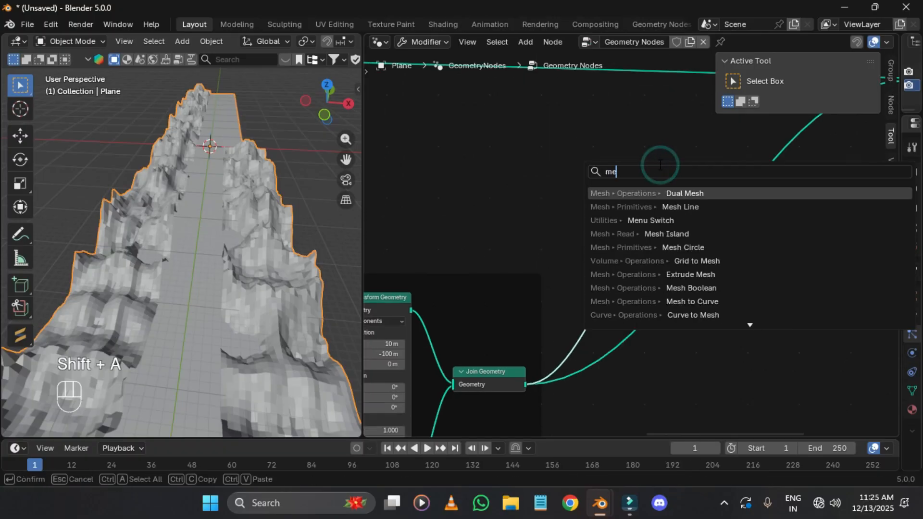
key(BackSpace)
key(BackSpace)
text(mtc)
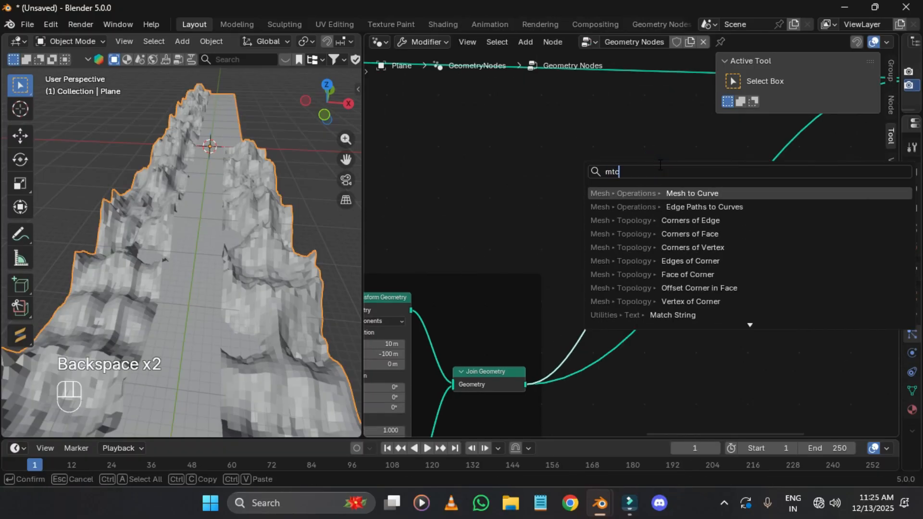
key(Return)
click(575, 224)
scroll(572, 221, up, 3)
middle_drag(573, 220, 516, 180)
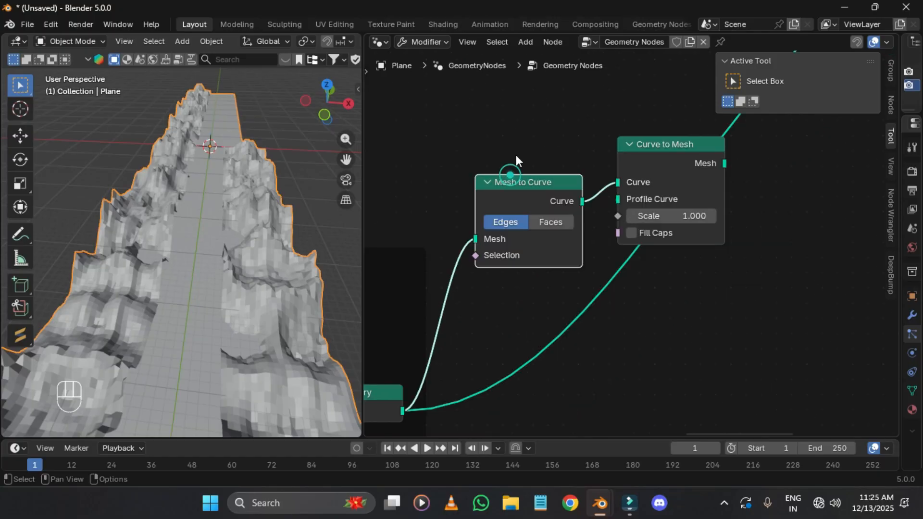
click(515, 155)
drag(643, 131, 732, 182)
drag(618, 200, 566, 312)
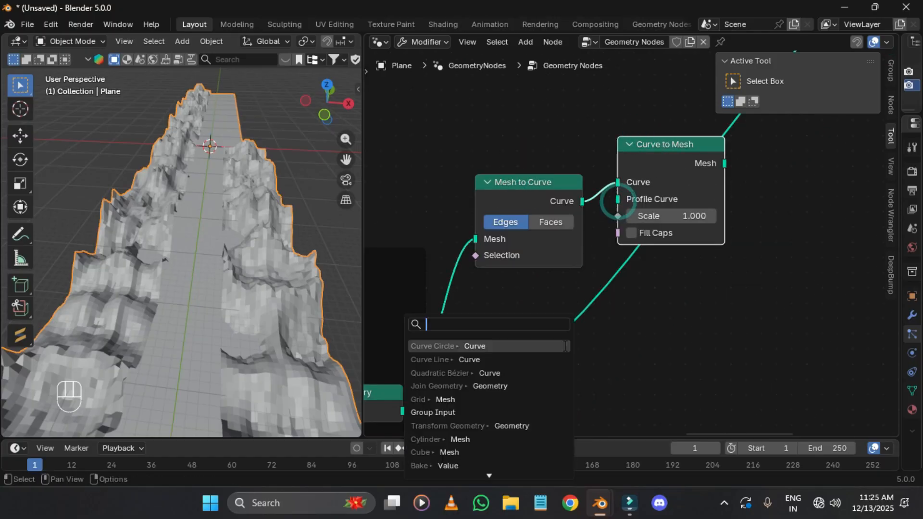
text(cur)
key(Return)
right_click(607, 287)
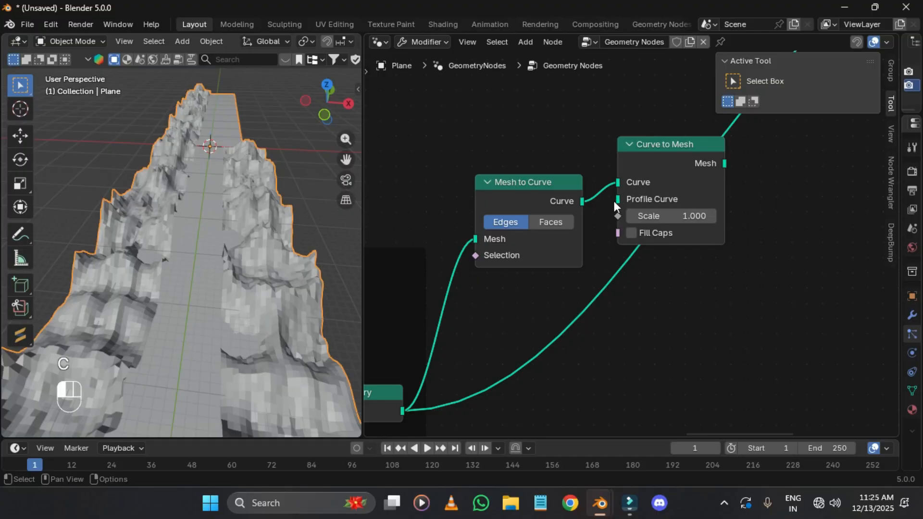
Step: Add a Curve Circle node feeding the Profile Curve input of the Curve to Mesh node
drag(615, 200, 569, 284)
text(curvec)
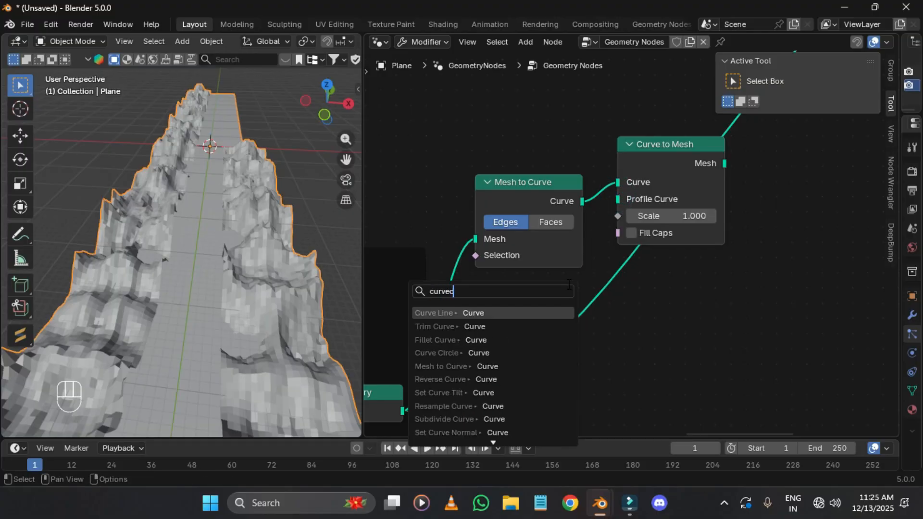
click(478, 419)
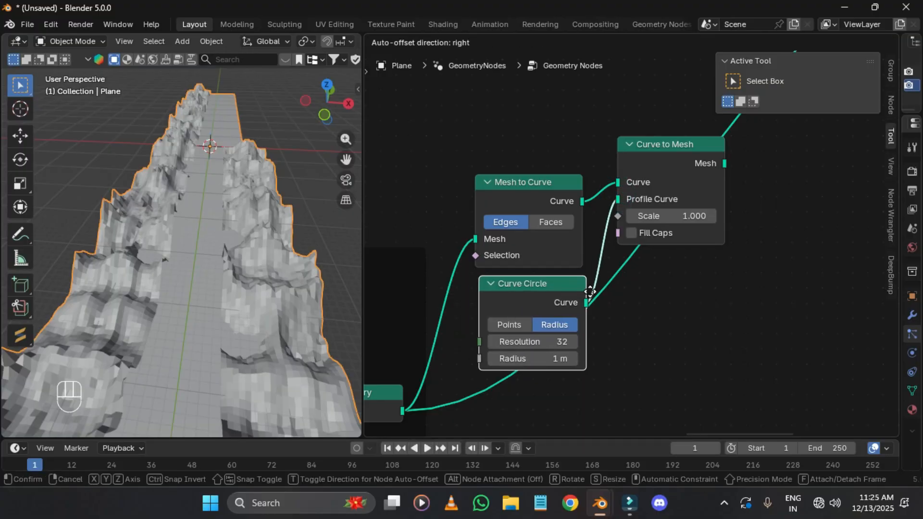
Step: Set the Curve Circle's resolution to 4 and its radius to 0.013 m
click(565, 342)
click(565, 342)
text(4)
key(Return)
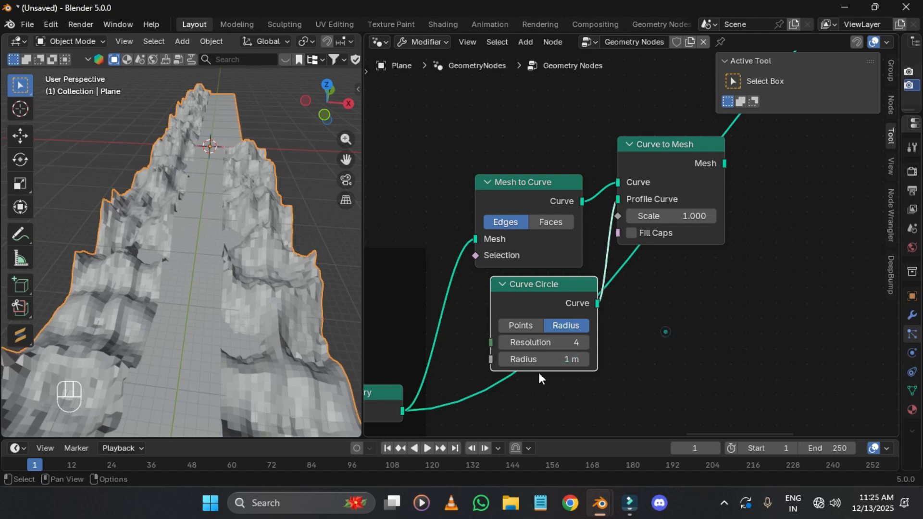
click(539, 359)
text(0.013)
key(Return)
scroll(671, 361, up, 4)
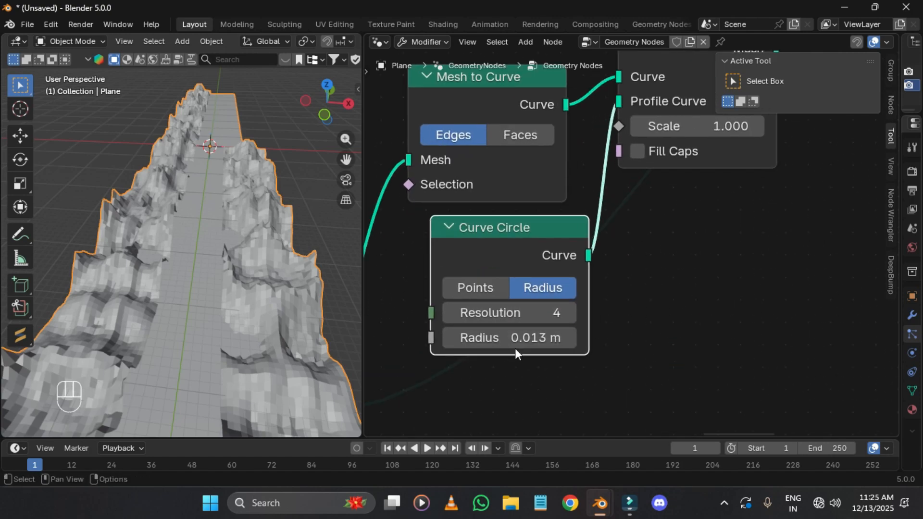
Step: Connect Curve to Mesh to the final Join Geometry and frame the three curve nodes with the label "Mountain Wireframe"
middle_drag(659, 264, 665, 282)
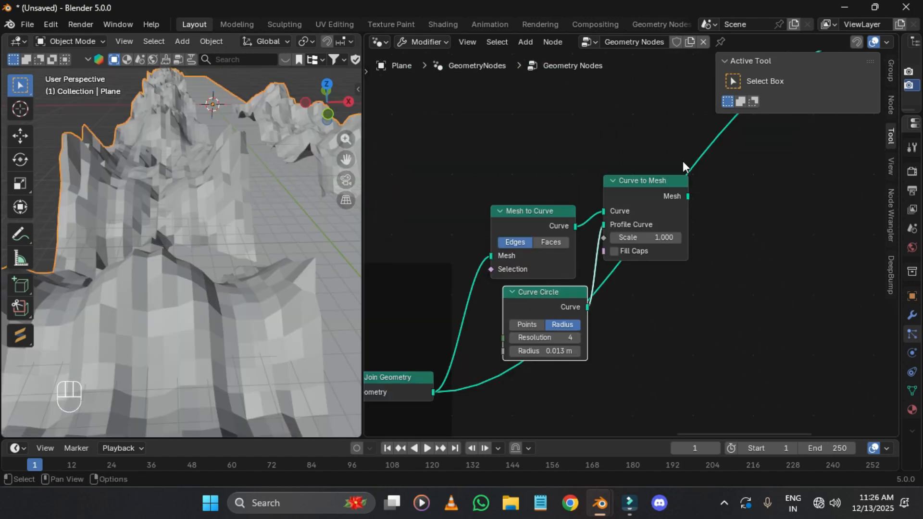
click(666, 184)
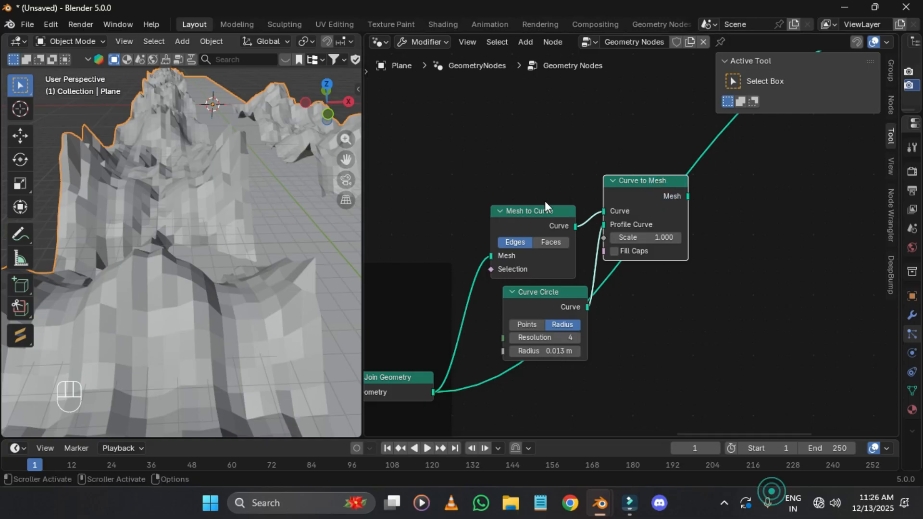
scroll(678, 218, down, 3)
key(f)
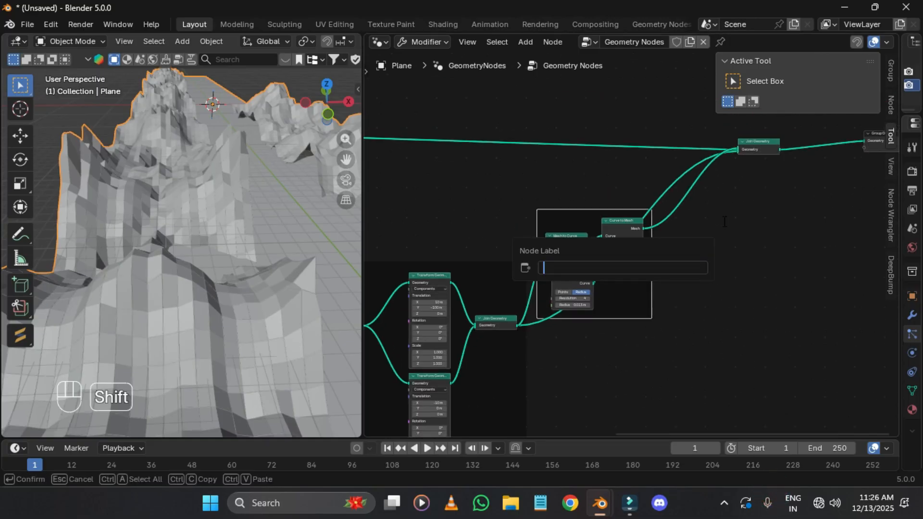
text(MOuntain)
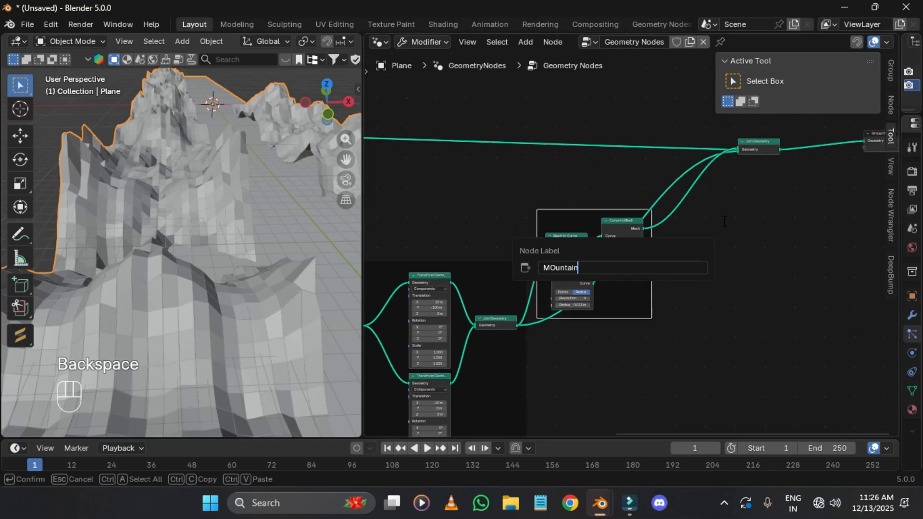
text( Wi)
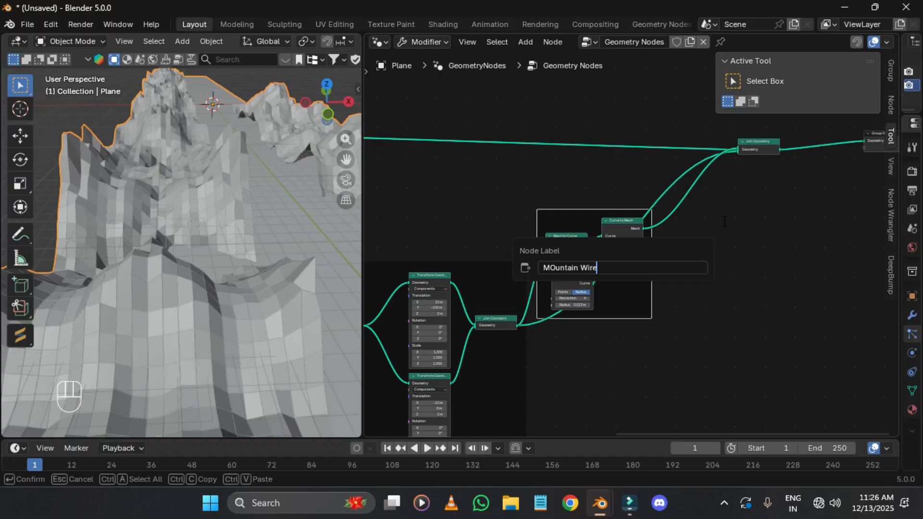
text(re)
key(Return)
key(Home)
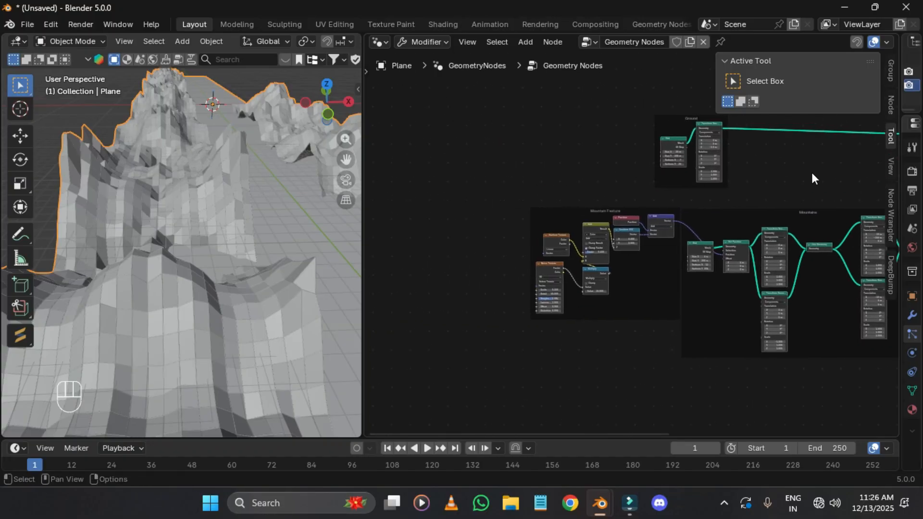
Step: Start saving the file and create a folder named "Scifi Evee" inside D:\#Tutorials as its location
scroll(701, 171, up, 3)
click(700, 169)
key(ctrl+s)
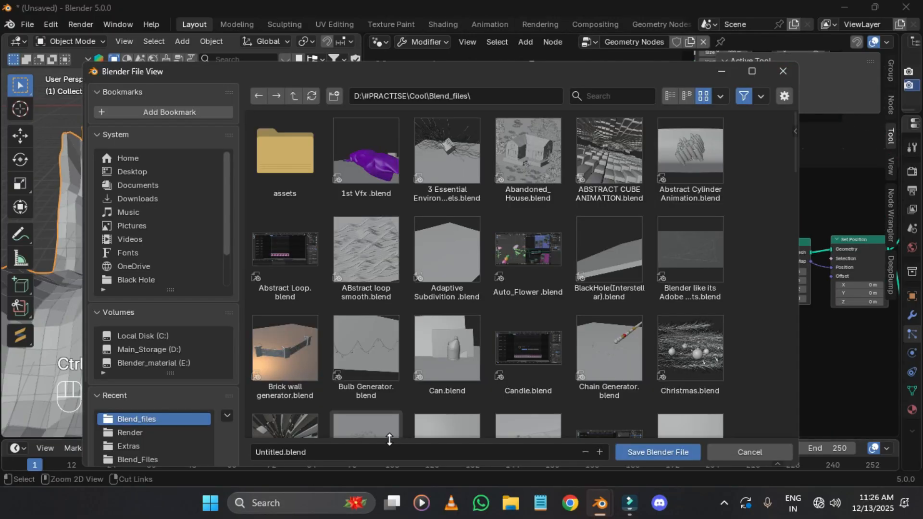
click(349, 450)
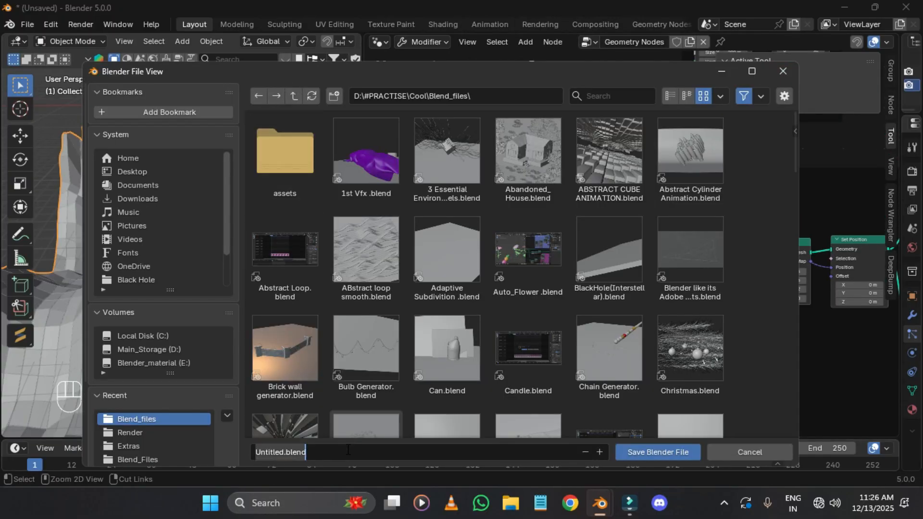
click(175, 358)
click(178, 346)
double_click(528, 156)
text(ials\Scifi Evee)
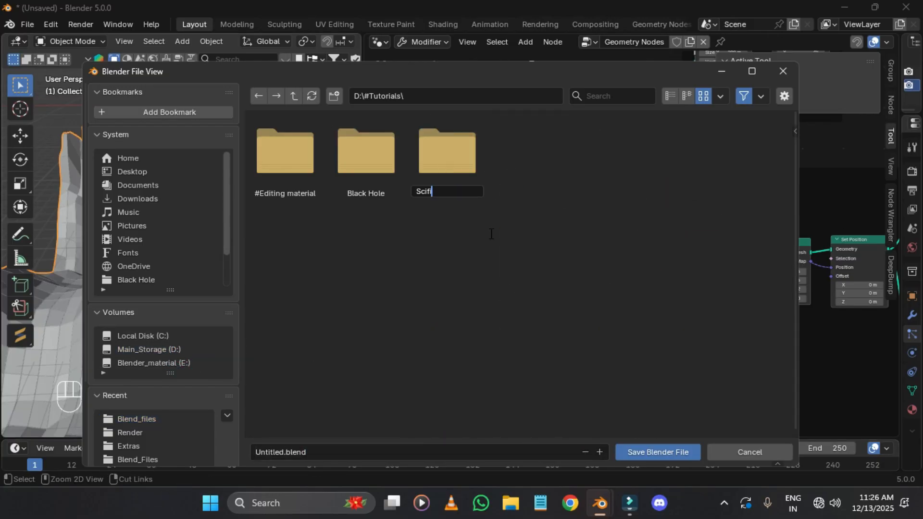
key(Return)
Step: Name the file "Scifi Scene" and save it in the Scifi Evee folder
click(331, 451)
text(Scifi)
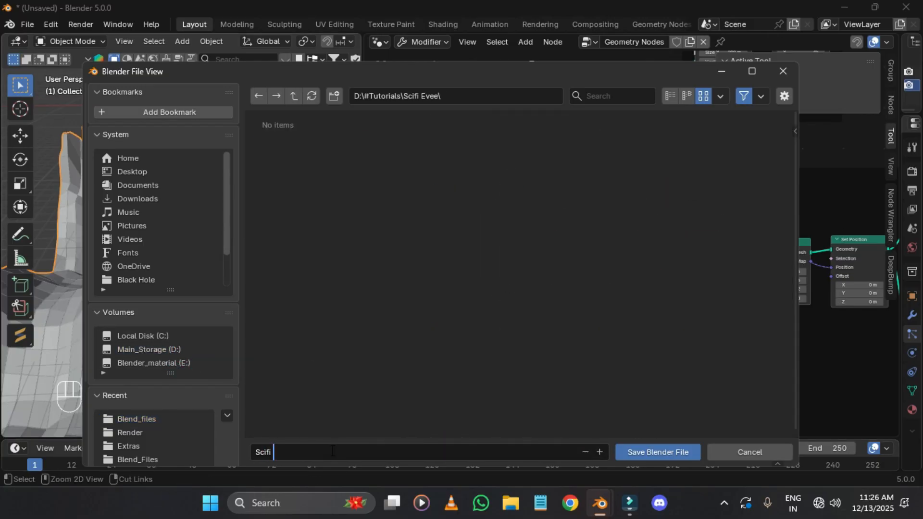
text( Scene)
key(Return)
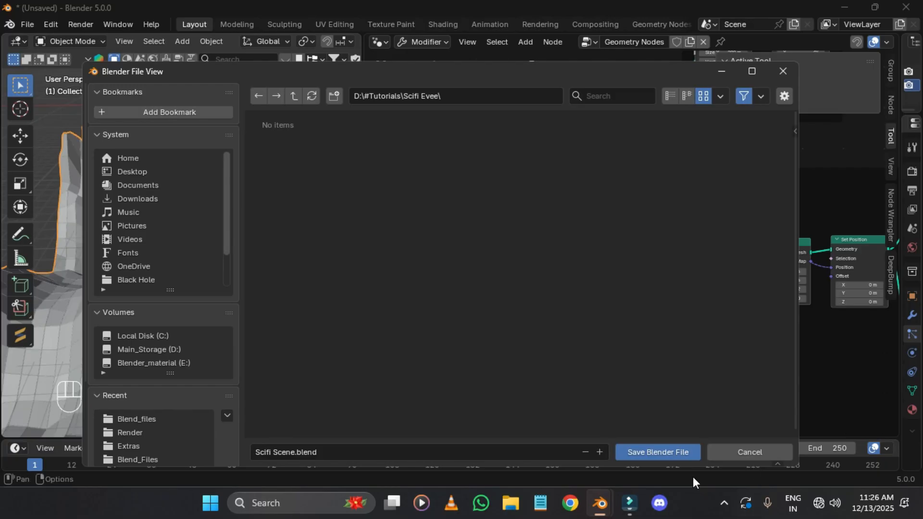
key(ctrl+s)
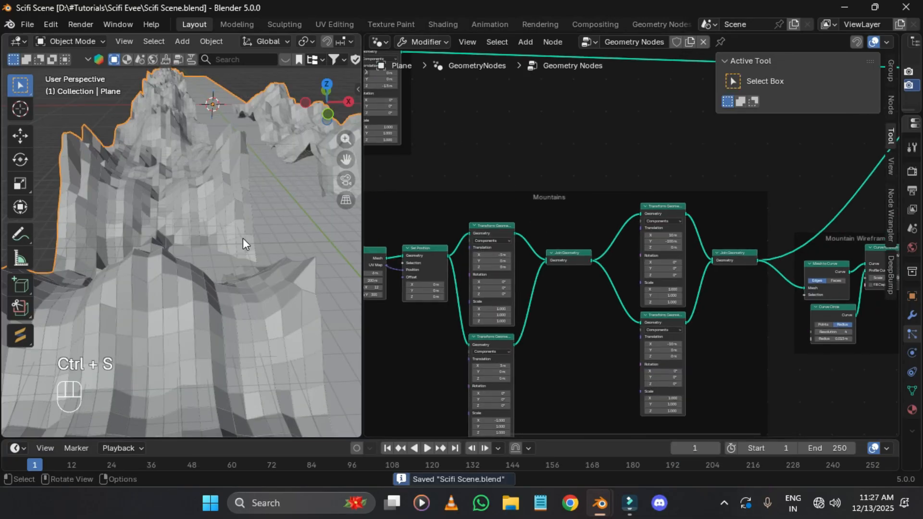
Step: Examine the mountain surfaces and the ground between the ranges in the 3D viewport
middle_drag(243, 238, 229, 181)
scroll(218, 183, up, 2)
scroll(219, 184, down, 2)
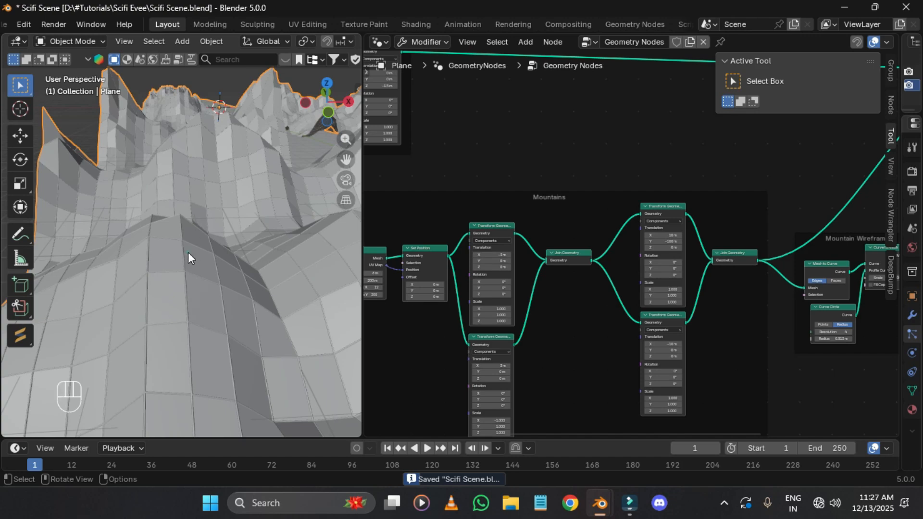
scroll(188, 253, up, 1)
shift+middle_drag(189, 253, 279, 211)
scroll(244, 209, up, 1)
scroll(244, 210, down, 2)
scroll(244, 210, down, 3)
scroll(650, 230, down, 3)
Step: Insert a Set Material node after the Transform Geometry node in the Ground frame
middle_drag(799, 192, 394, 222)
scroll(650, 231, up, 1)
middle_drag(568, 133, 530, 164)
scroll(662, 145, up, 1)
key(shift+a)
click(661, 145)
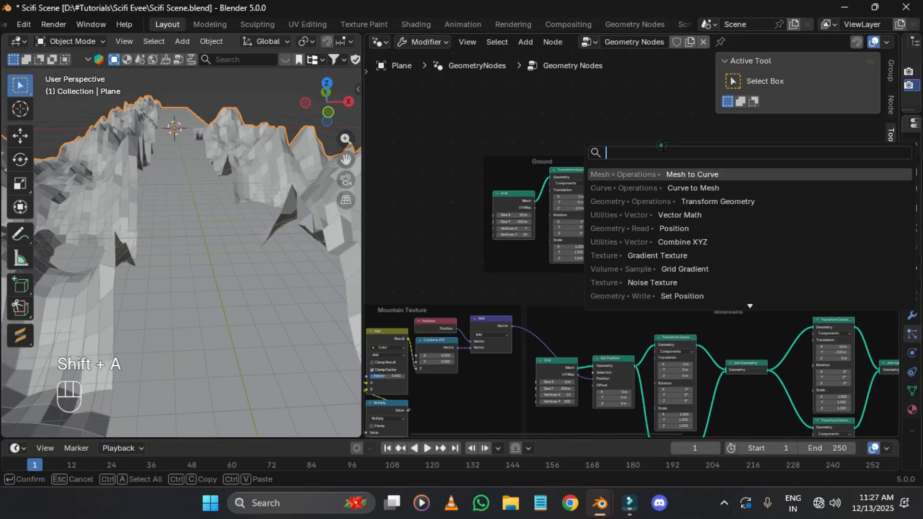
text(se)
key(Down)
key(Return)
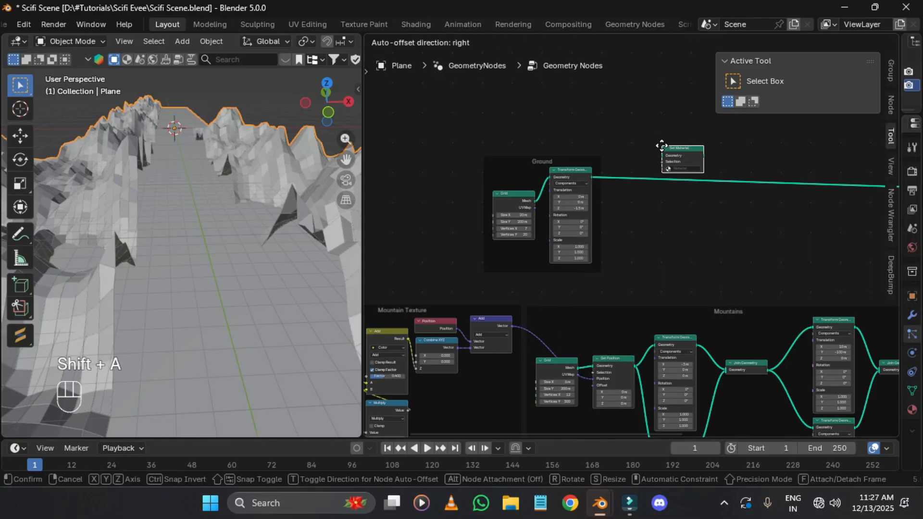
click(604, 162)
scroll(625, 146, up, 1)
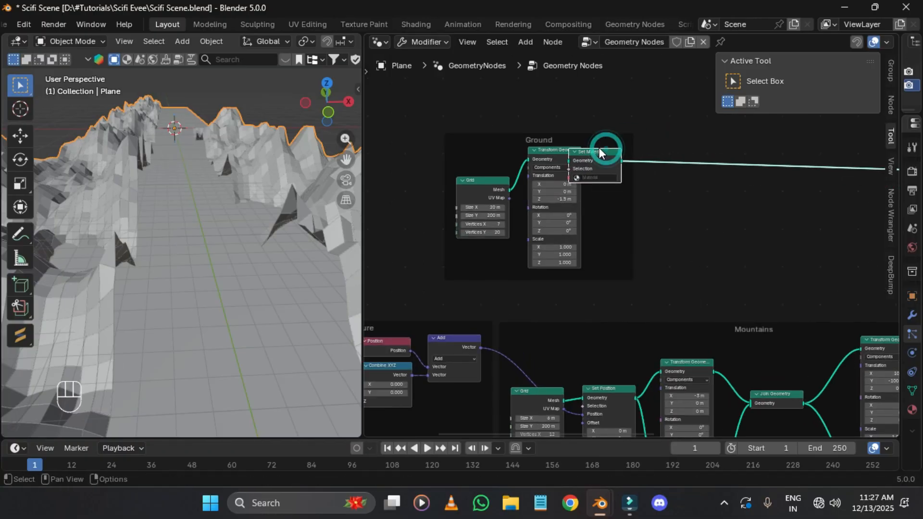
mouse_move(633, 168)
Step: Duplicate the Set Material node onto the mountains' last Join Geometry output and place it outside the Mountain Wireframe frame
key(ctrl+c)
middle_drag(674, 201, 714, 164)
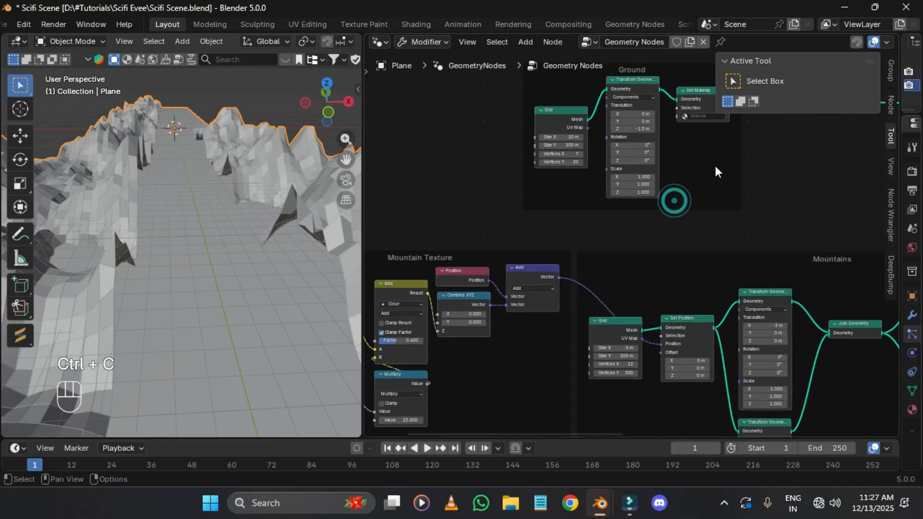
middle_drag(433, 172, 130, 112)
key(ctrl+v)
drag(842, 208, 827, 225)
scroll(825, 228, up, 1)
middle_drag(812, 249, 752, 262)
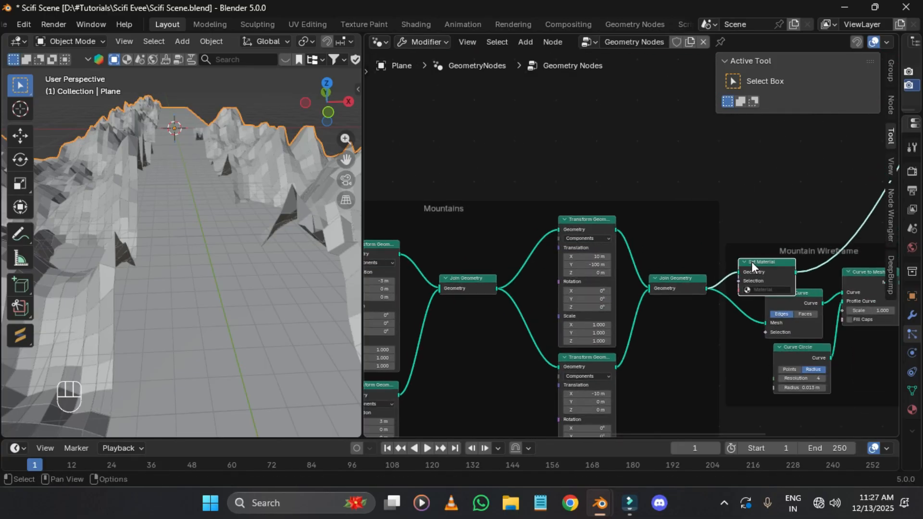
drag(752, 261, 800, 256)
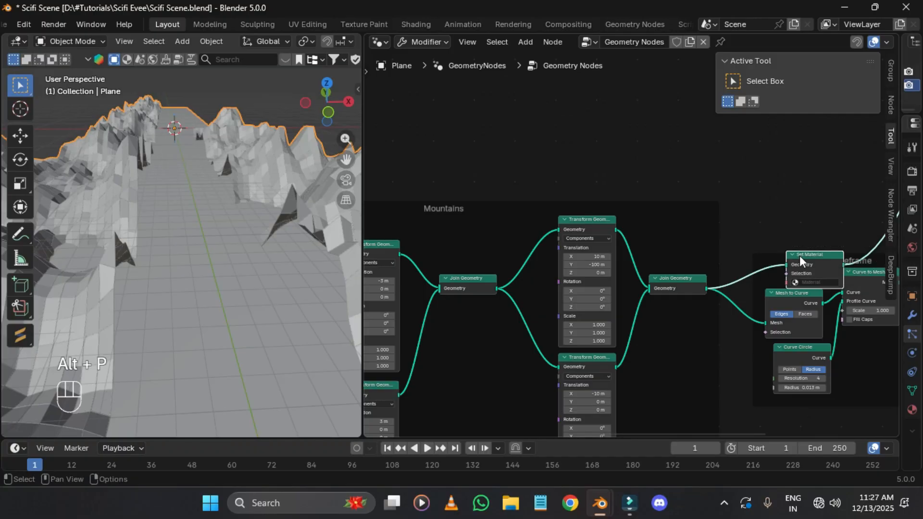
drag(800, 255, 712, 226)
click(777, 247)
Step: Insert another Set Material node after Curve to Mesh in the Mountain Wireframe frame
middle_drag(887, 200, 663, 157)
key(shift+a)
click(662, 158)
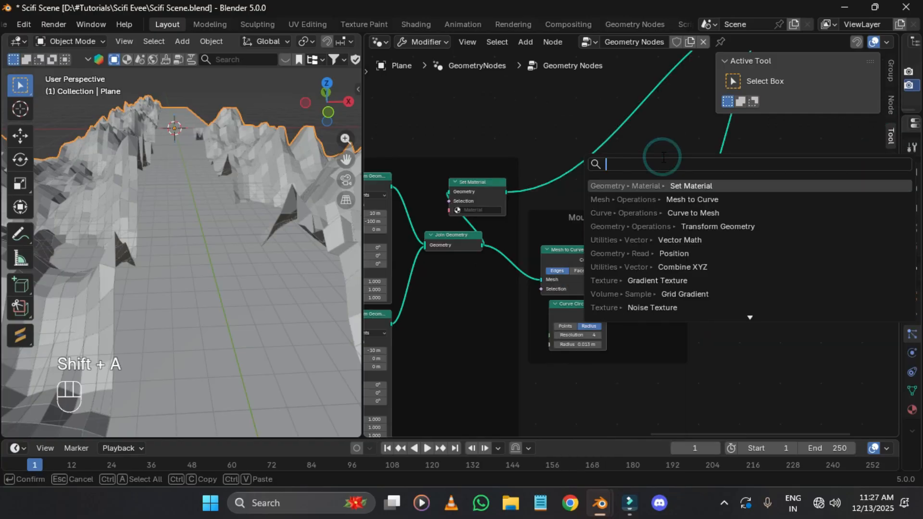
key(Return)
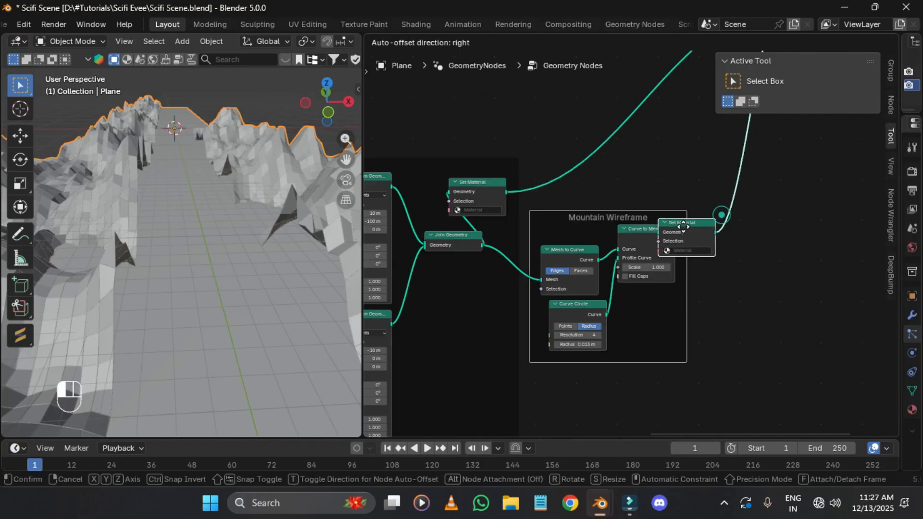
click(684, 226)
drag(708, 226, 761, 222)
click(707, 306)
Step: Widen the properties area and add two material slots to the Plane, each with a new material
scroll(720, 337, down, 6)
scroll(721, 307, up, 3)
middle_drag(717, 205, 624, 314)
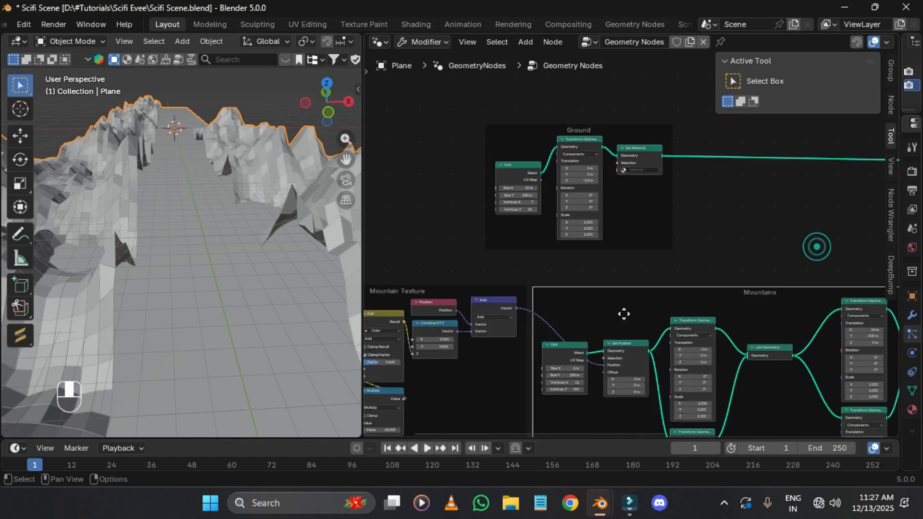
scroll(521, 165, up, 2)
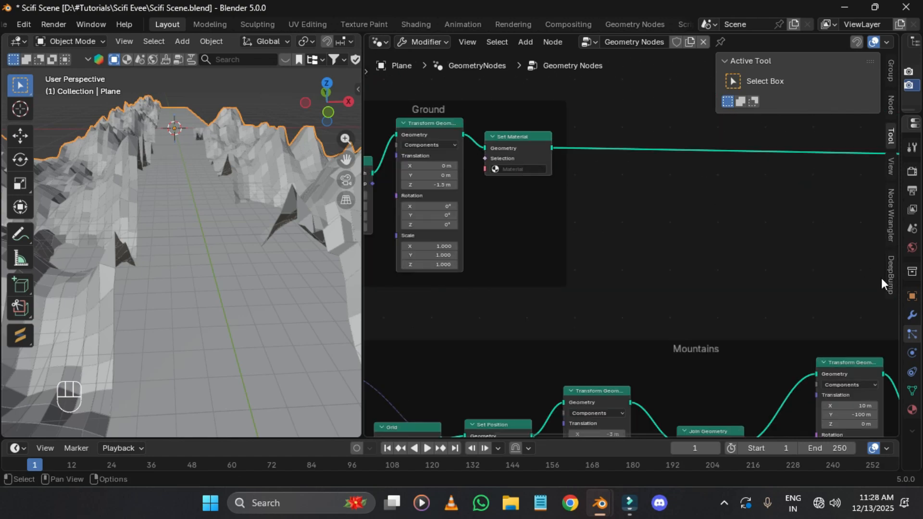
drag(900, 272, 740, 272)
click(909, 171)
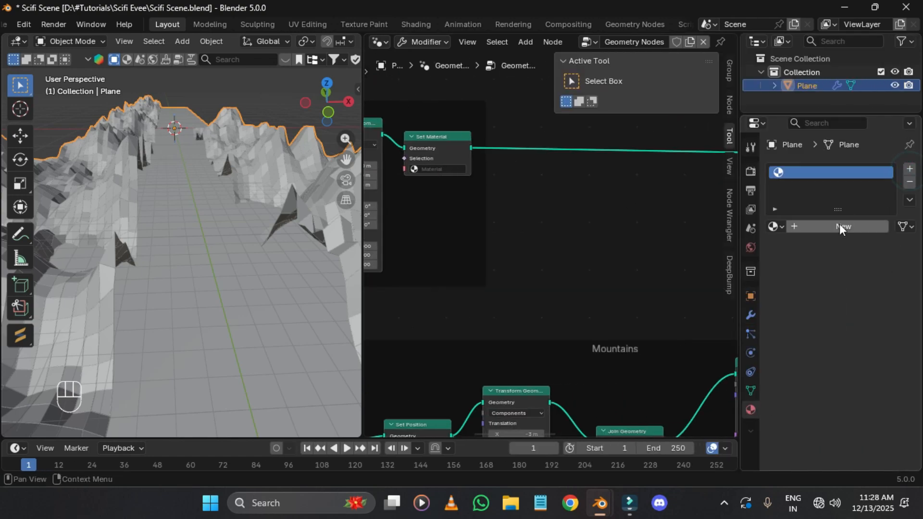
click(839, 225)
click(910, 167)
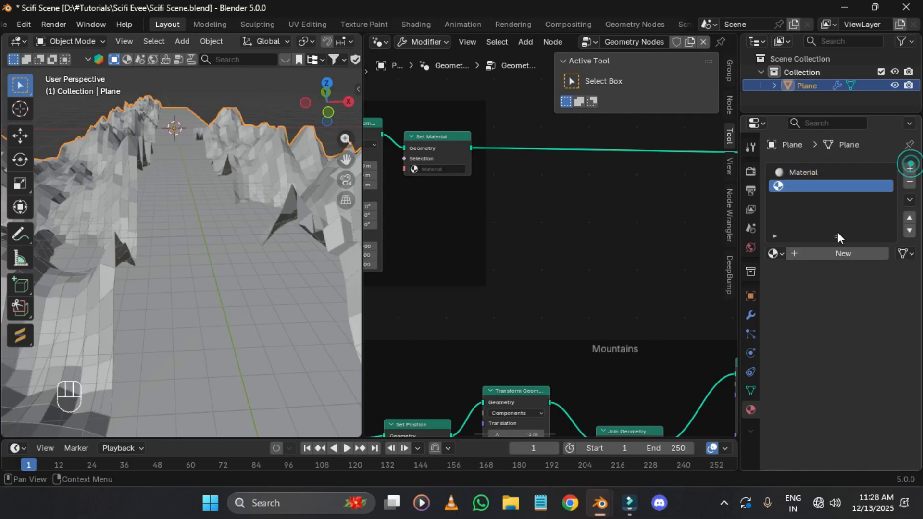
click(837, 252)
Step: Rename the Plane's first material as "Reflective"
click(805, 172)
double_click(806, 172)
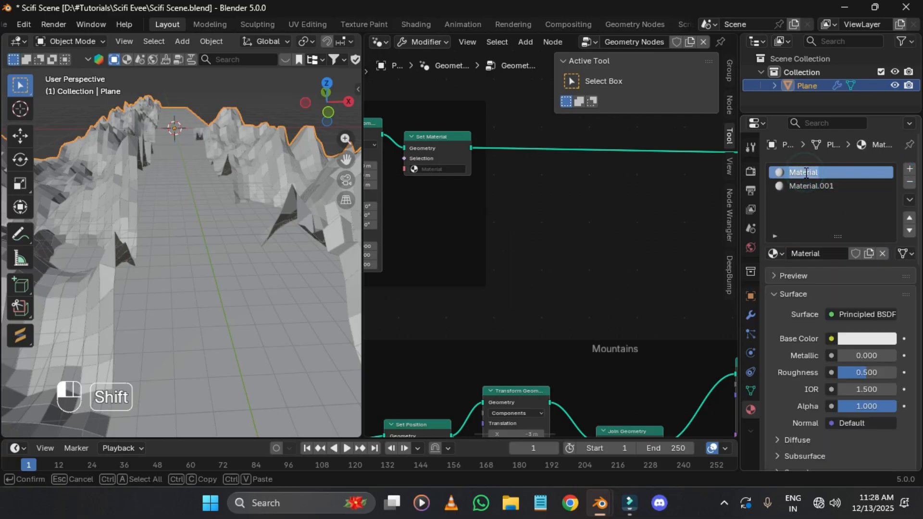
key(Return)
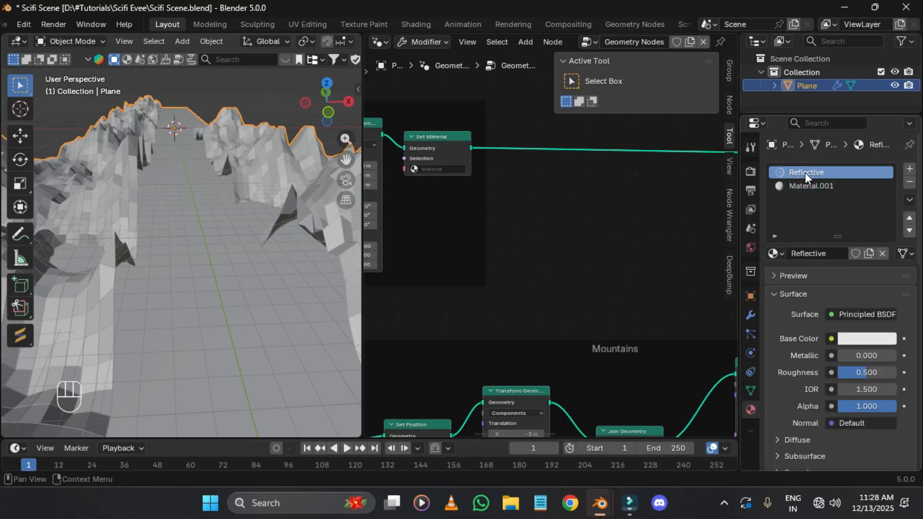
Step: Open the Reflective material's nodes in the Shader Editor
key(shift+F3)
scroll(541, 208, up, 1)
click(521, 176)
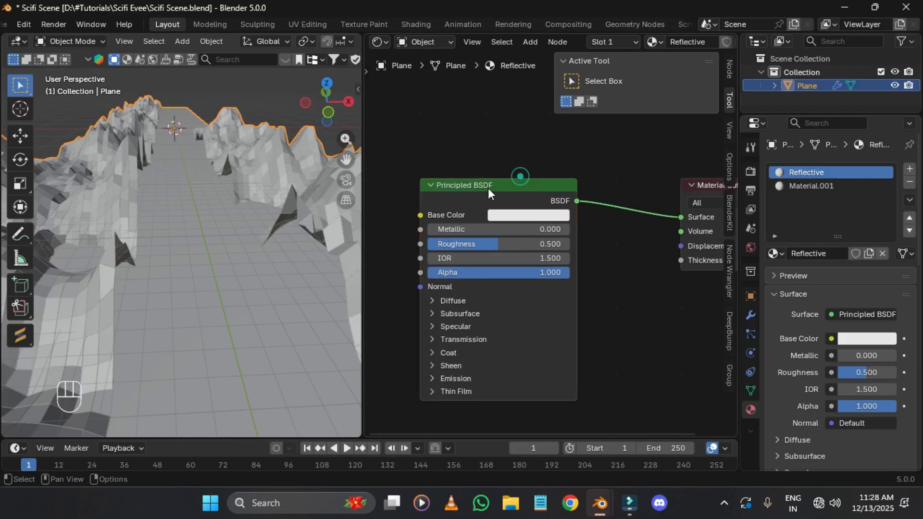
middle_drag(489, 188, 573, 181)
scroll(573, 181, down, 4)
click(503, 139)
click(374, 40)
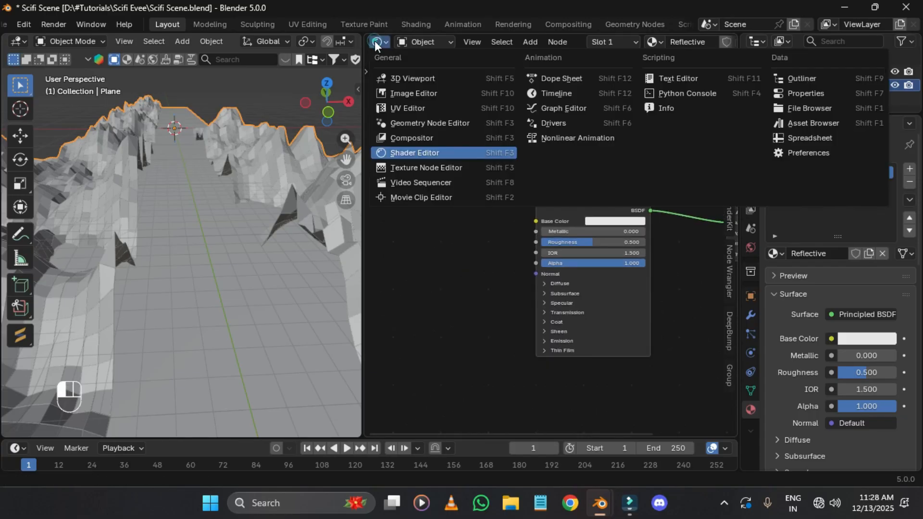
Step: Add a Noise Texture node and link its Factor output to the Principled BSDF's Roughness
scroll(591, 226, down, 3)
click(592, 226)
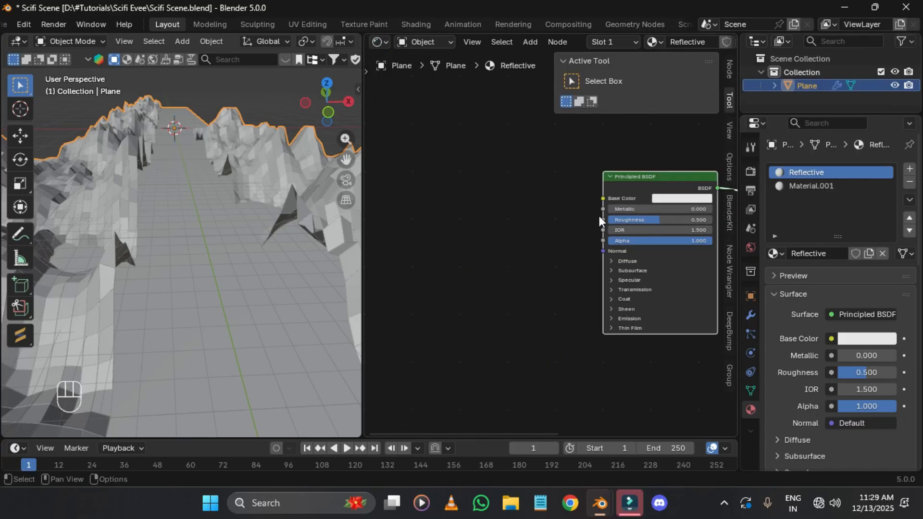
drag(599, 216, 475, 196)
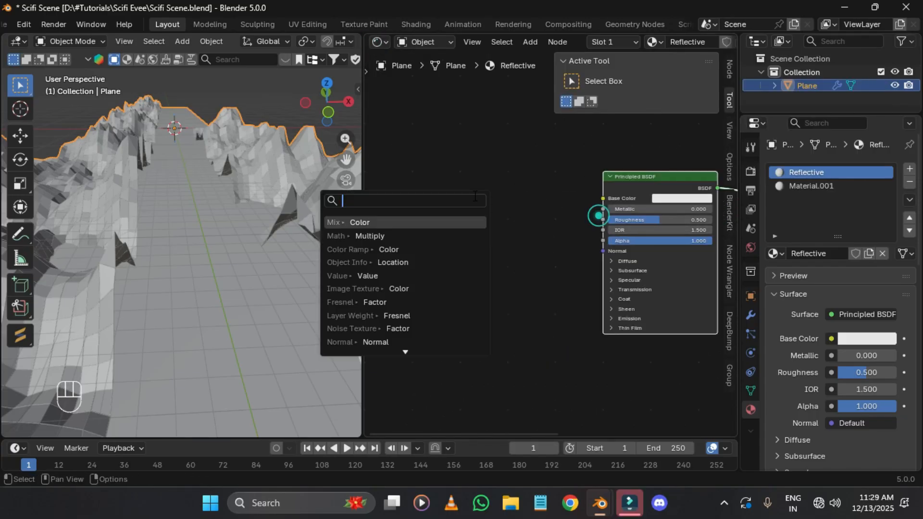
text(noi)
key(Return)
click(421, 234)
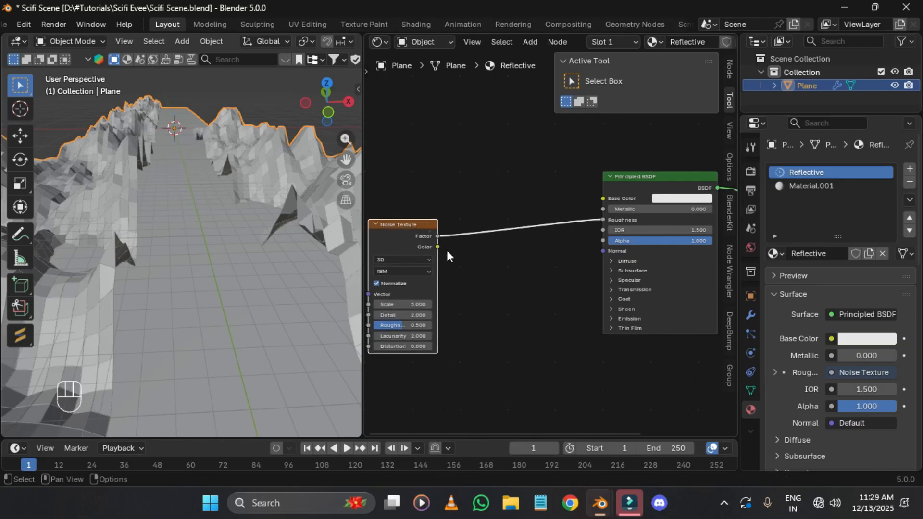
Step: Set the Noise Texture's Scale to 2 and Detail to 15
middle_drag(446, 251, 520, 202)
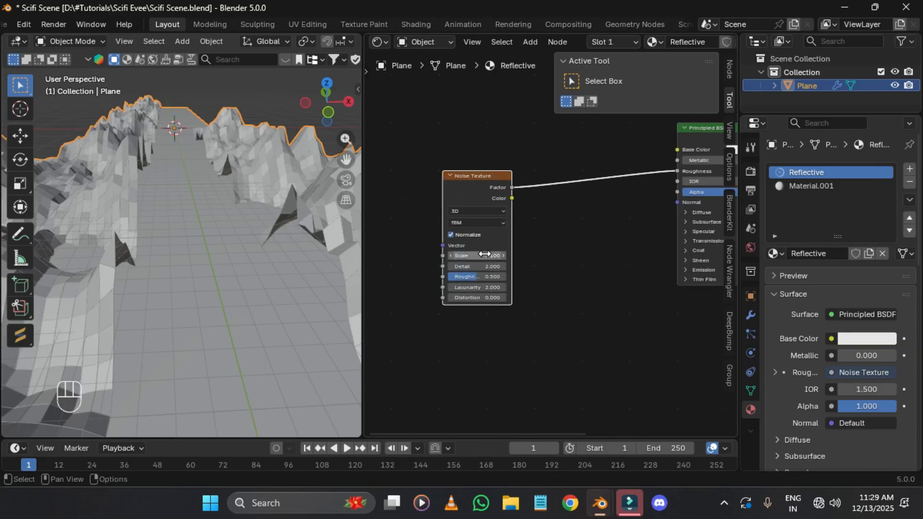
click(484, 254)
text(2)
click(601, 284)
click(478, 267)
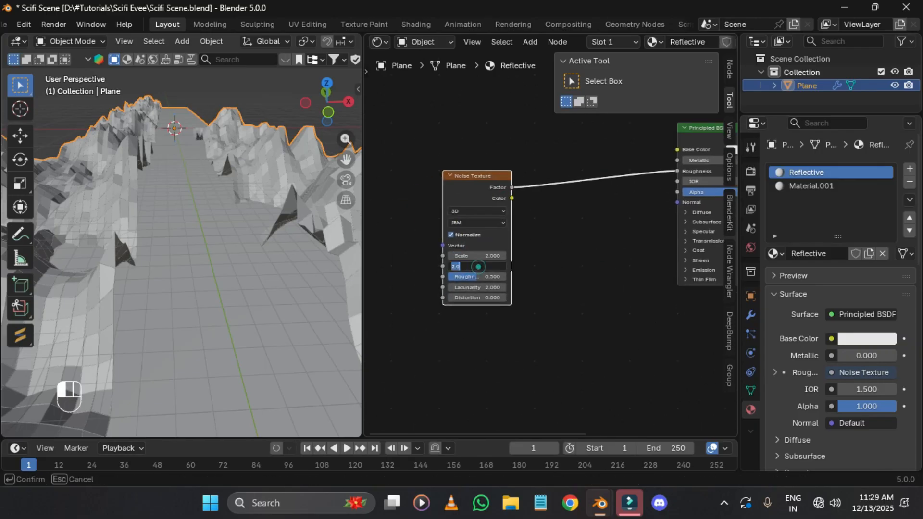
click(551, 246)
middle_drag(538, 251, 505, 264)
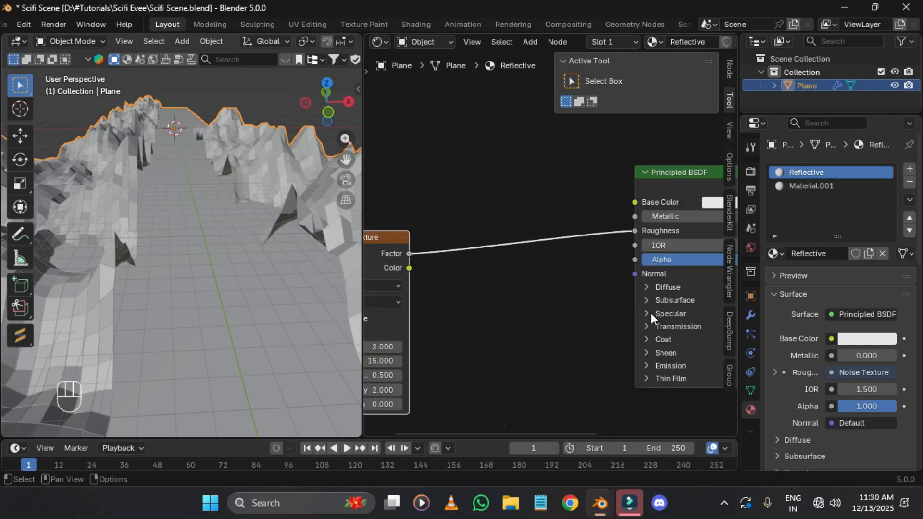
Step: Expand the Specular settings of the Principled BSDF and raise IOR Level to 1
click(651, 313)
middle_drag(651, 314, 561, 235)
drag(624, 271, 702, 272)
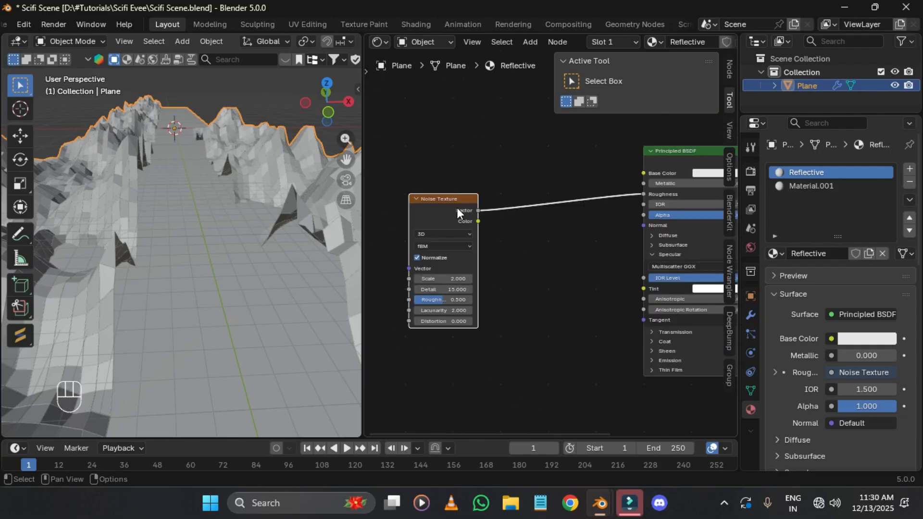
Step: Add a Texture Coordinate and Mapping setup to the Noise Texture, then remove the Mapping node while keeping the connection
drag(457, 207, 364, 200)
middle_drag(498, 210, 708, 214)
click(551, 203)
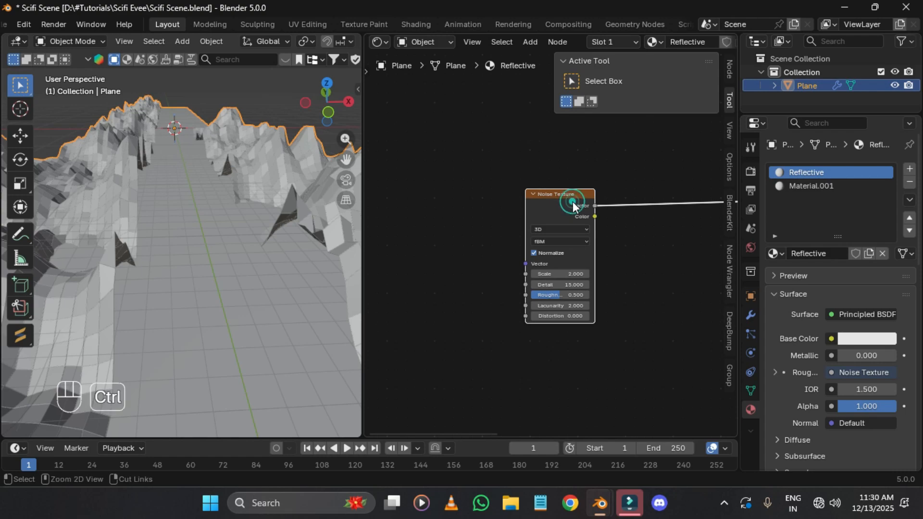
key(ctrl+t)
alt+drag(488, 198, 491, 339)
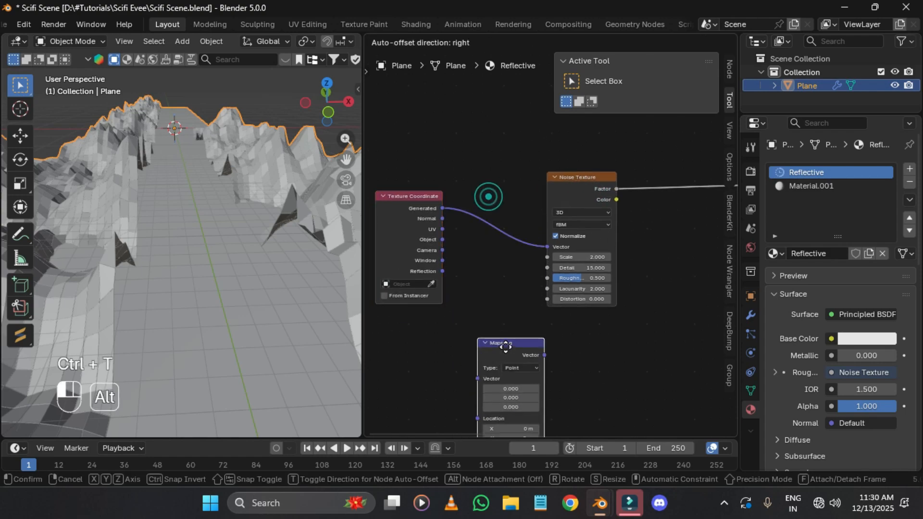
key(x)
Step: Feed the Noise Texture's Vector from the Texture Coordinate's Object output and align the nodes
scroll(453, 205, up, 2)
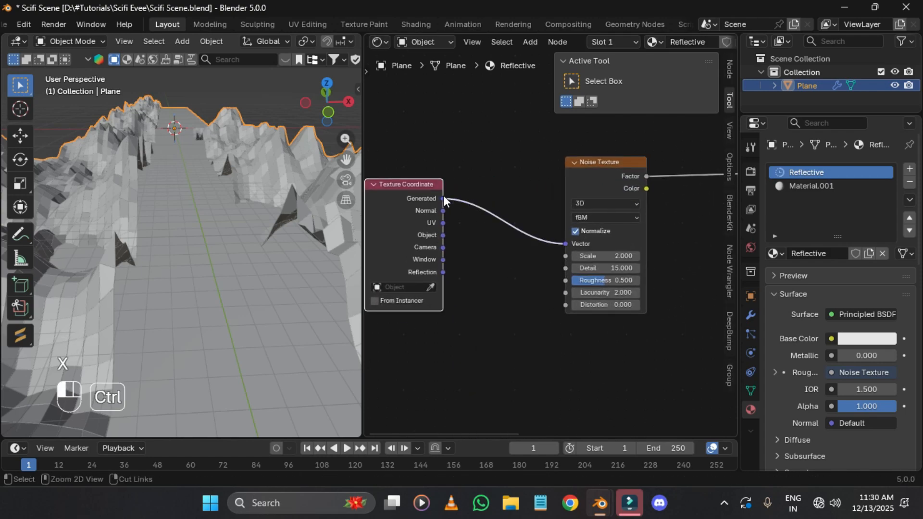
ctrl+drag(442, 199, 515, 229)
scroll(444, 236, down, 2)
key(shift+equal)
key(shift+equal)
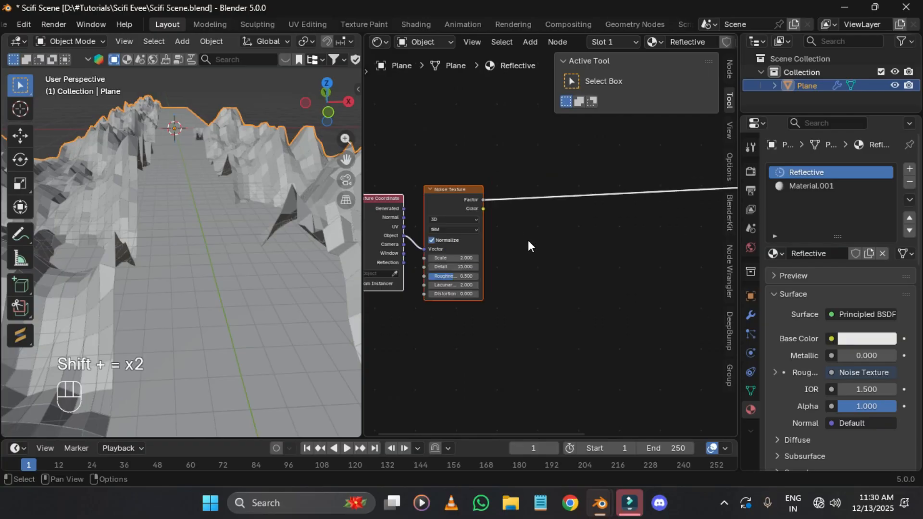
click(528, 241)
Step: Insert a Color Ramp node between the Noise Texture and the Principled BSDF's Roughness
scroll(524, 165, up, 2)
middle_drag(559, 158, 429, 206)
key(shift+a)
click(527, 161)
text(color r)
key(Return)
click(529, 159)
Step: Set the Color Ramp's white stop to the grey #767676FF
scroll(429, 206, up, 3)
click(542, 257)
click(519, 289)
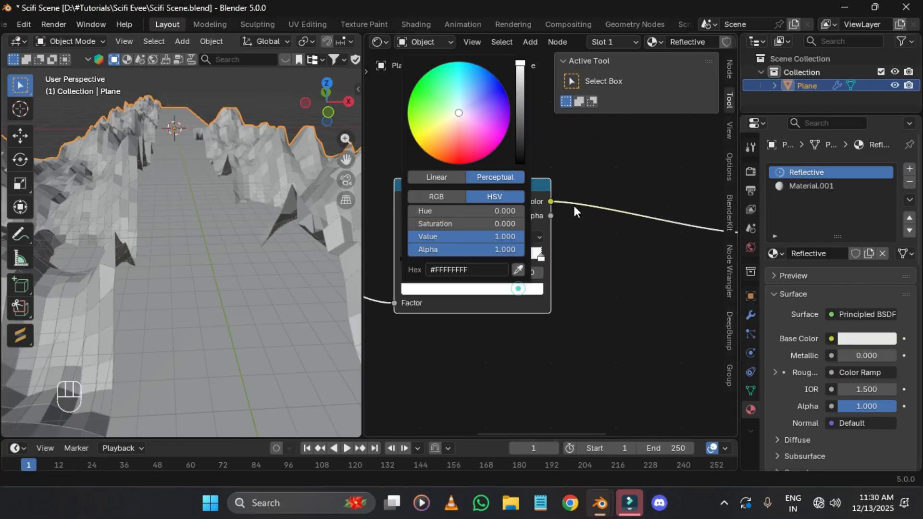
drag(518, 77, 519, 96)
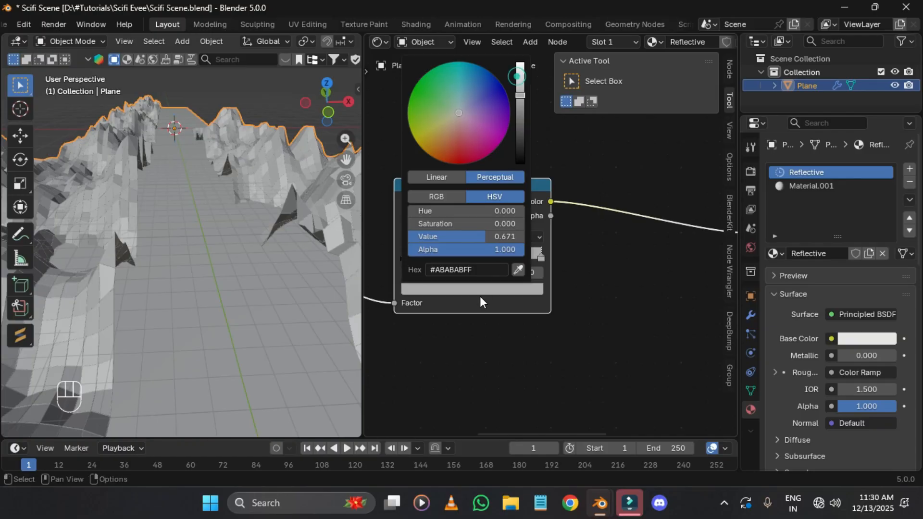
click(494, 267)
text(#767676FF)
key(Return)
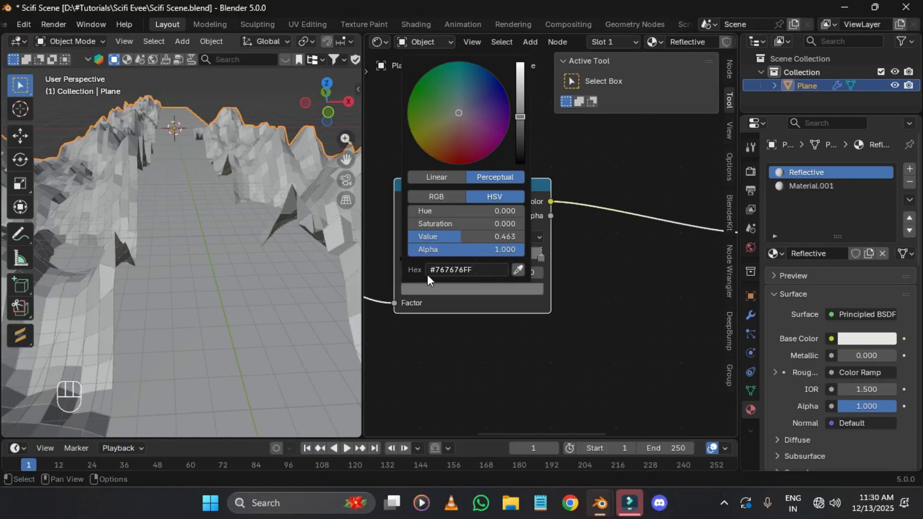
middle_drag(525, 340, 706, 337)
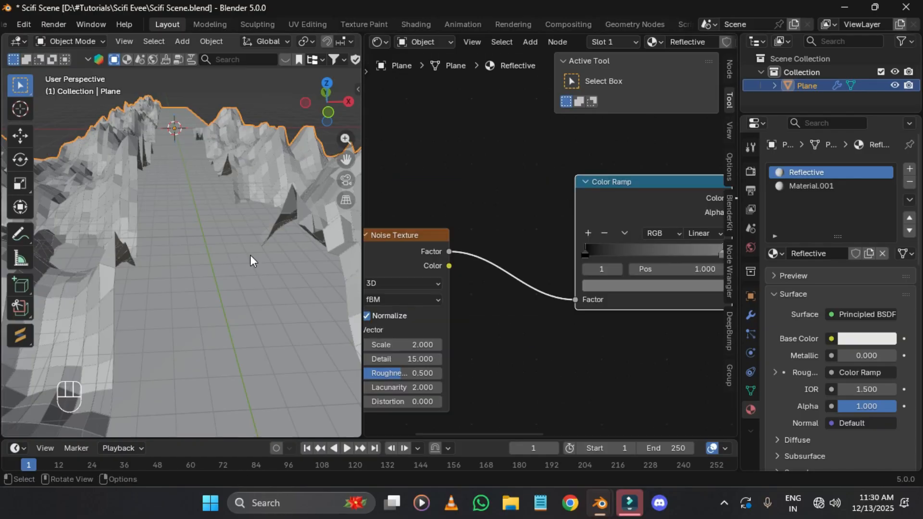
Step: Darken the Reflective material's Base Color to black and save the file
scroll(251, 261, down, 5)
middle_drag(604, 221, 512, 170)
middle_drag(693, 178, 399, 215)
scroll(643, 216, up, 1)
click(626, 182)
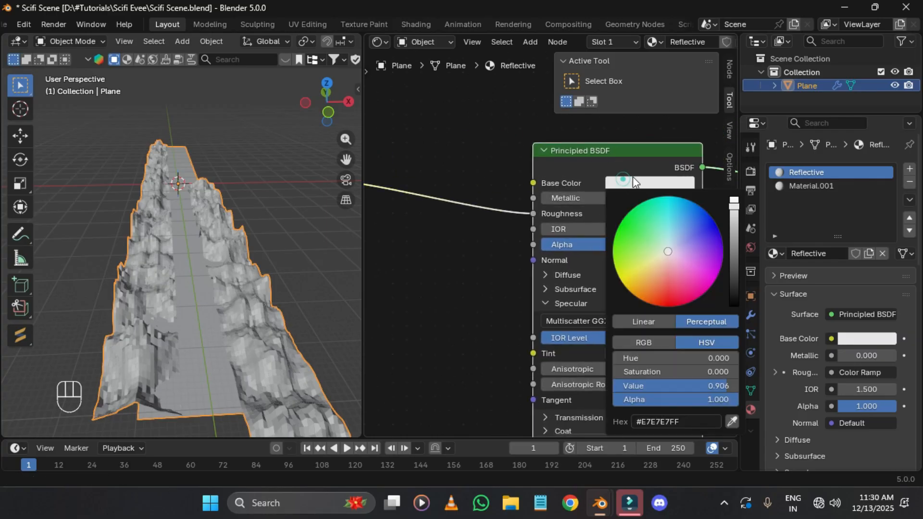
drag(735, 235, 735, 306)
key(ctrl+s)
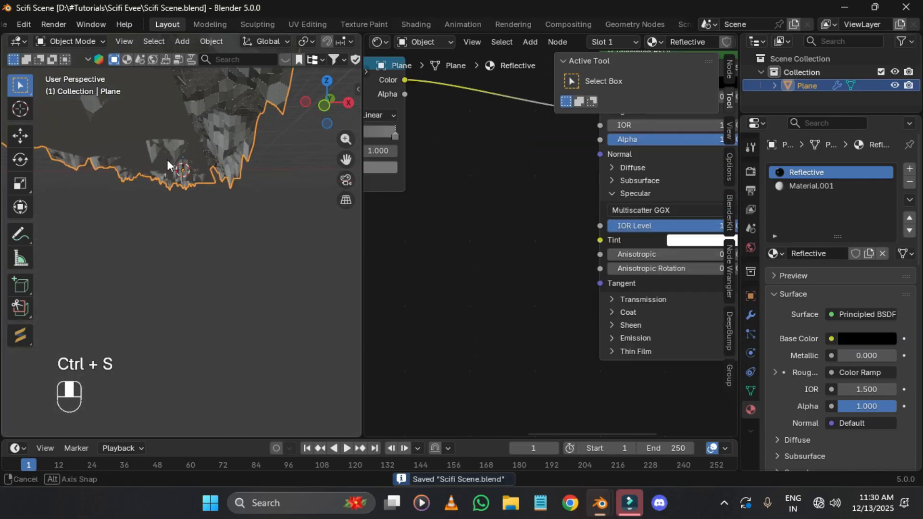
Step: Switch the 3D viewport to rendered shading with Scene Lights and Scene World turned off
middle_drag(166, 159, 169, 217)
scroll(316, 37, down, 5)
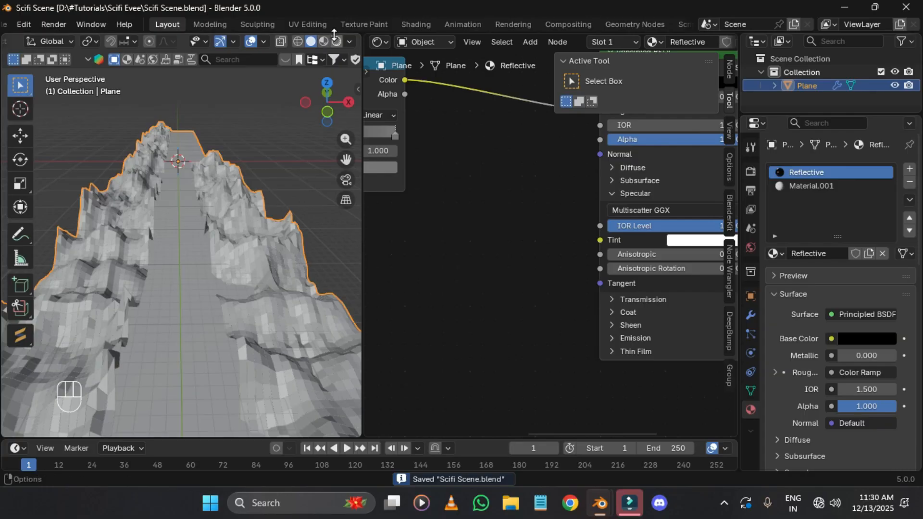
click(337, 41)
click(349, 41)
click(291, 123)
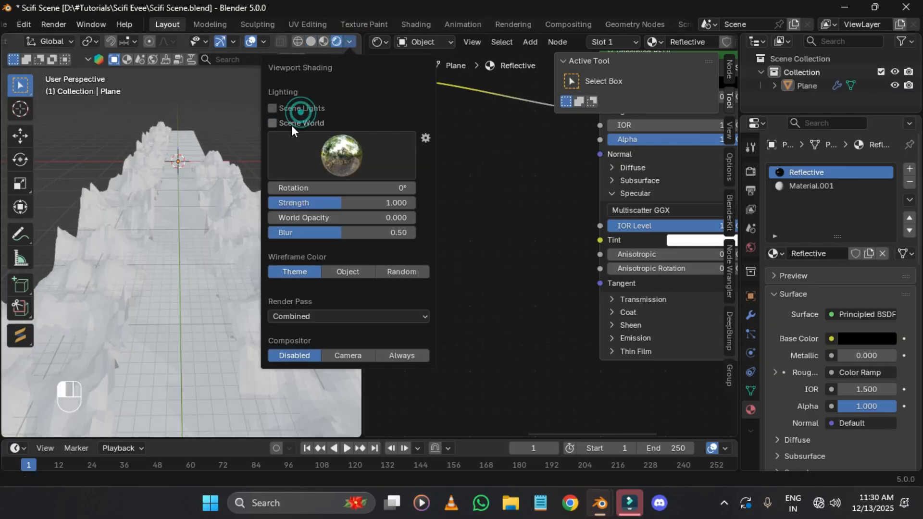
Step: Return to the Geometry Node Editor and assign Reflective in the Ground frame's Set Material node
middle_drag(223, 117, 275, 137)
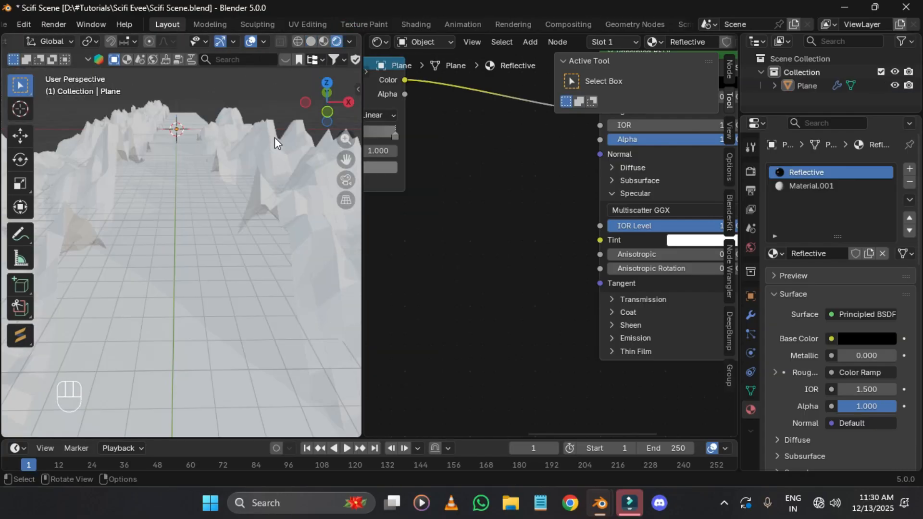
click(243, 171)
click(376, 42)
click(430, 123)
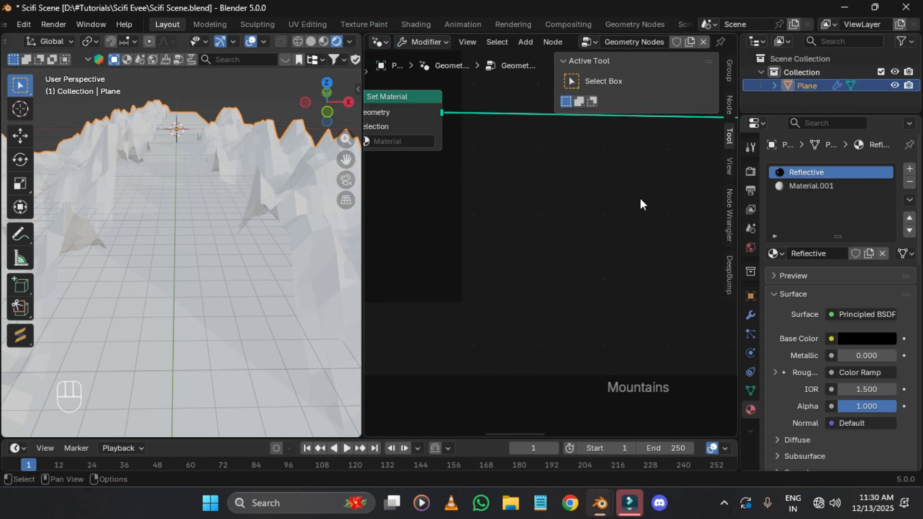
click(509, 166)
click(502, 196)
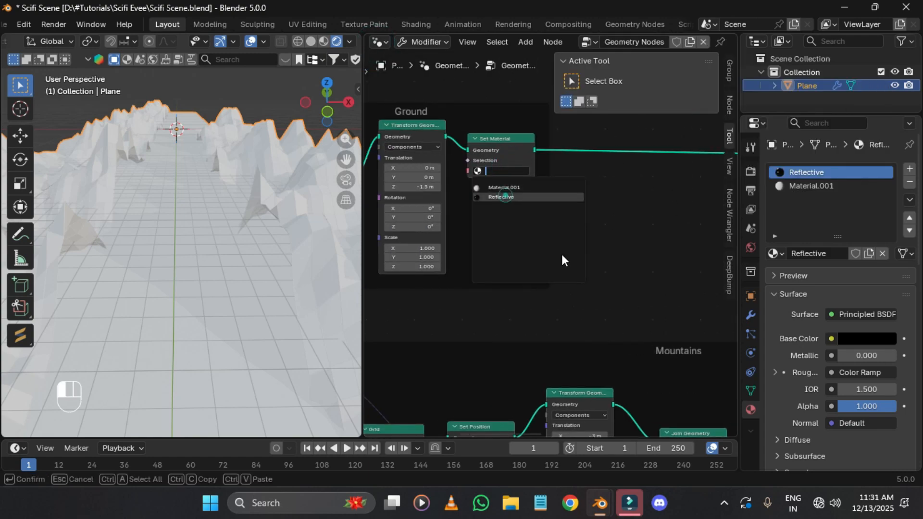
Step: Assign Reflective in the Mountains frame's Set Material node and check the mountains from a lower angle
middle_drag(578, 234, 654, 135)
middle_drag(584, 303, 633, 210)
middle_drag(598, 264, 427, 276)
click(561, 220)
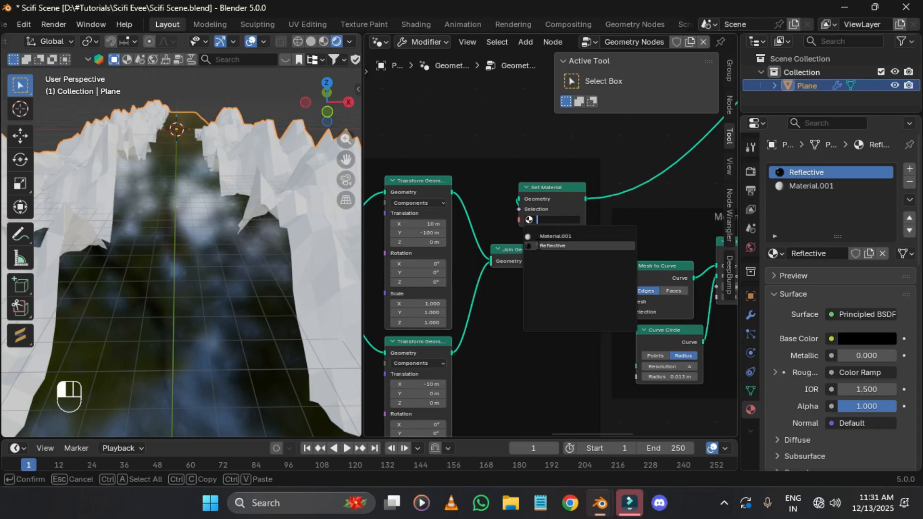
click(552, 246)
middle_drag(215, 282, 233, 255)
middle_drag(270, 174, 253, 221)
scroll(238, 181, up, 3)
middle_drag(253, 221, 249, 217)
Step: Rename the Plane's second material as "Purple Glow"
middle_drag(652, 232, 422, 222)
click(635, 223)
click(633, 249)
click(853, 186)
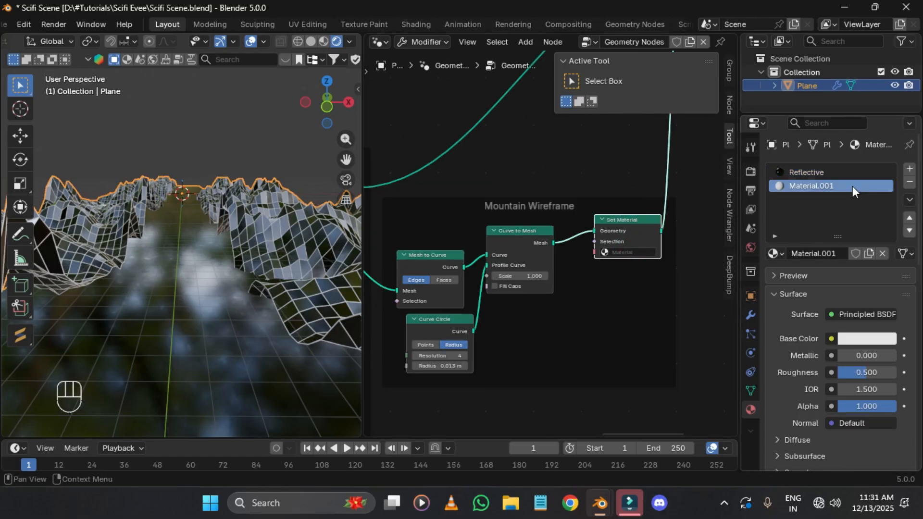
double_click(853, 186)
text(Pur)
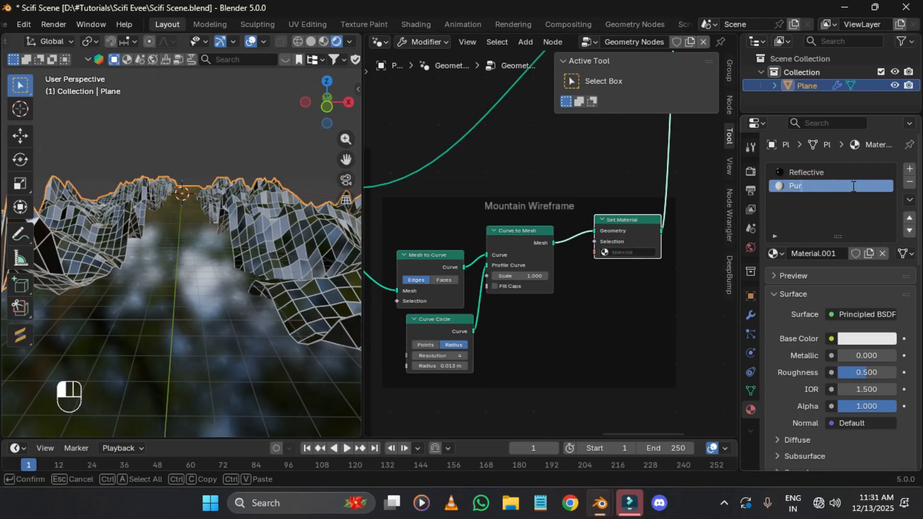
text(ple GLow)
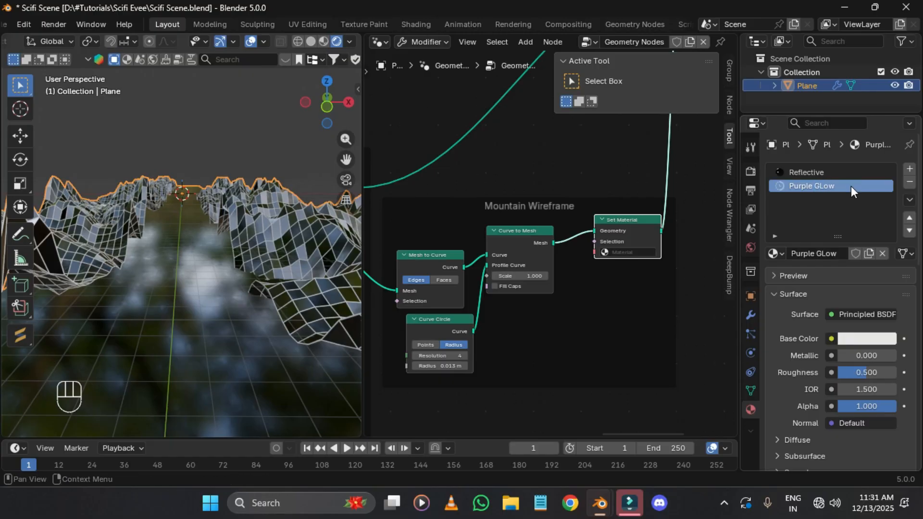
key(ctrl+a)
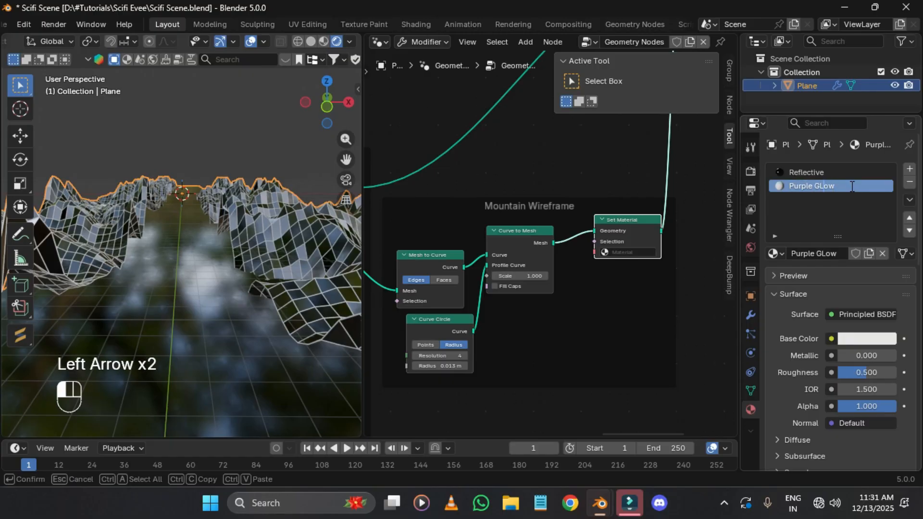
text(l)
key(Return)
Step: Open the Purple Glow material's nodes in the Shader Editor
key(shift+F3)
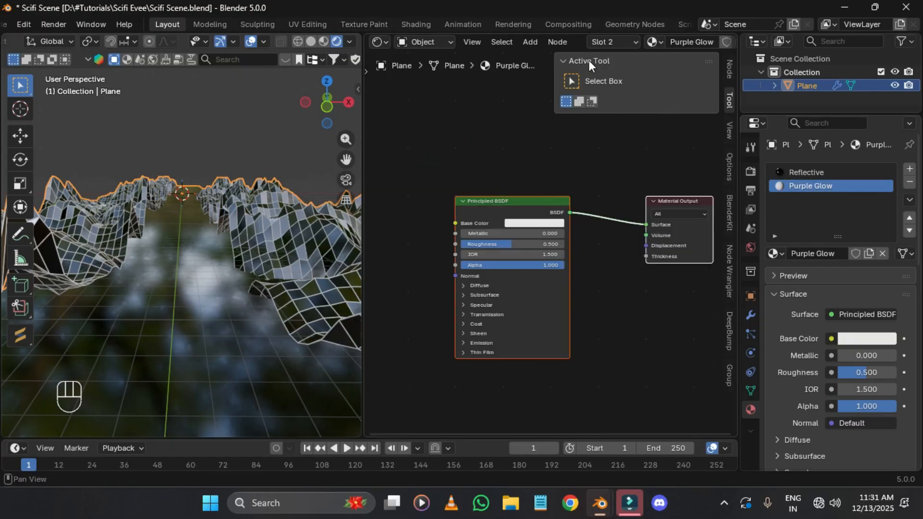
click(652, 41)
click(492, 109)
middle_drag(480, 123, 508, 109)
click(519, 162)
Step: Set the Principled BSDF's Emission Strength to 10 and its Emission Color to pink
click(494, 308)
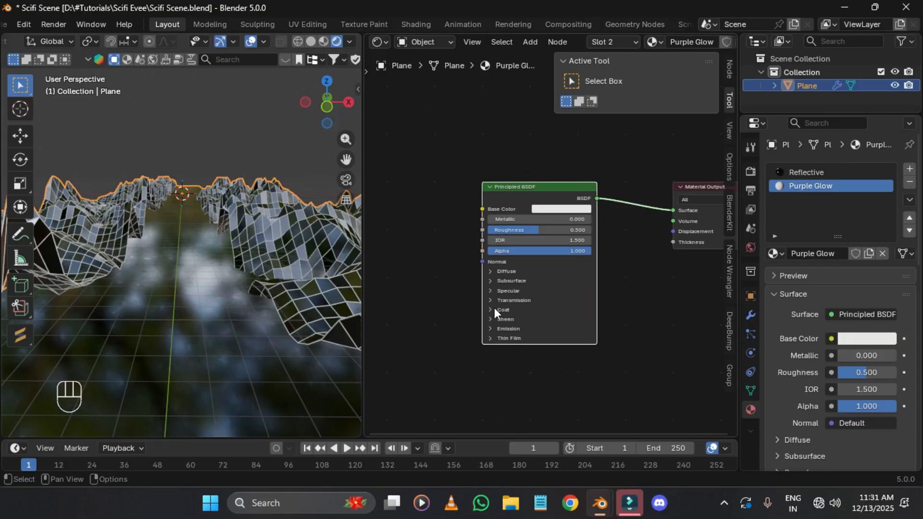
click(494, 308)
click(491, 329)
scroll(487, 303, up, 2)
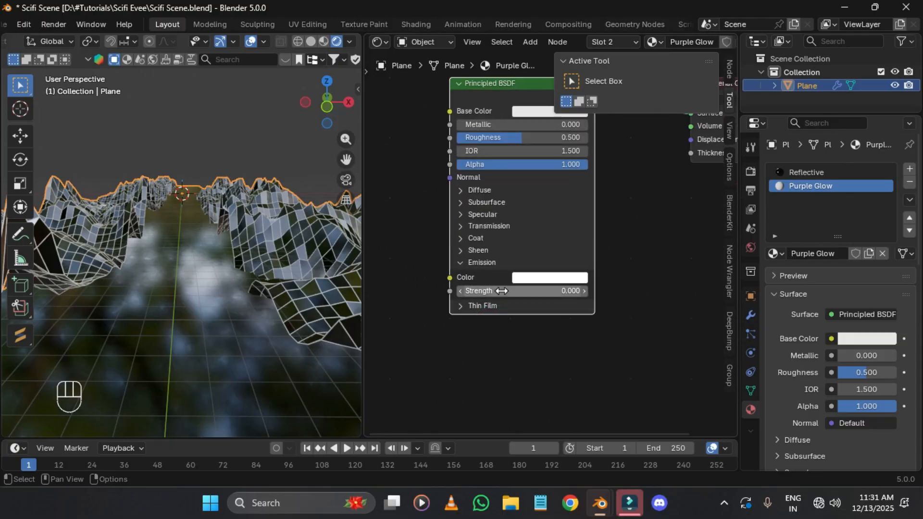
click(501, 290)
key(Return)
click(568, 279)
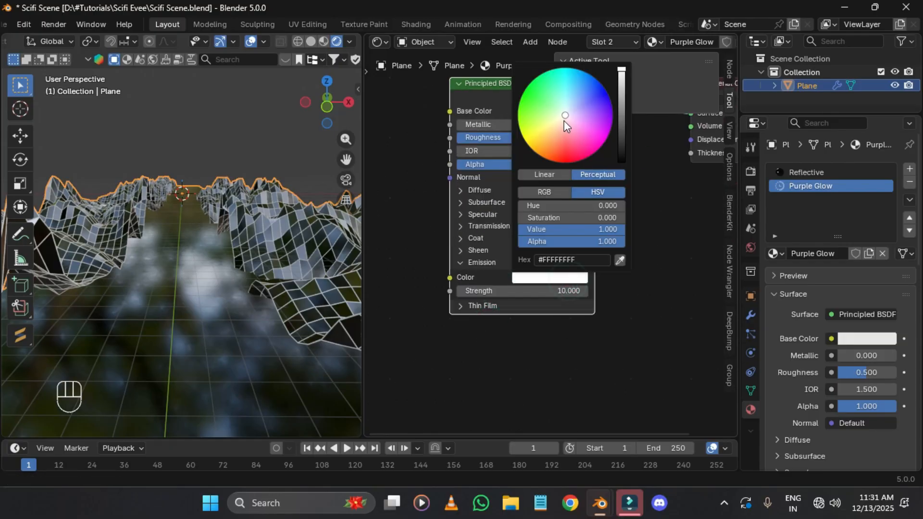
drag(564, 120, 577, 132)
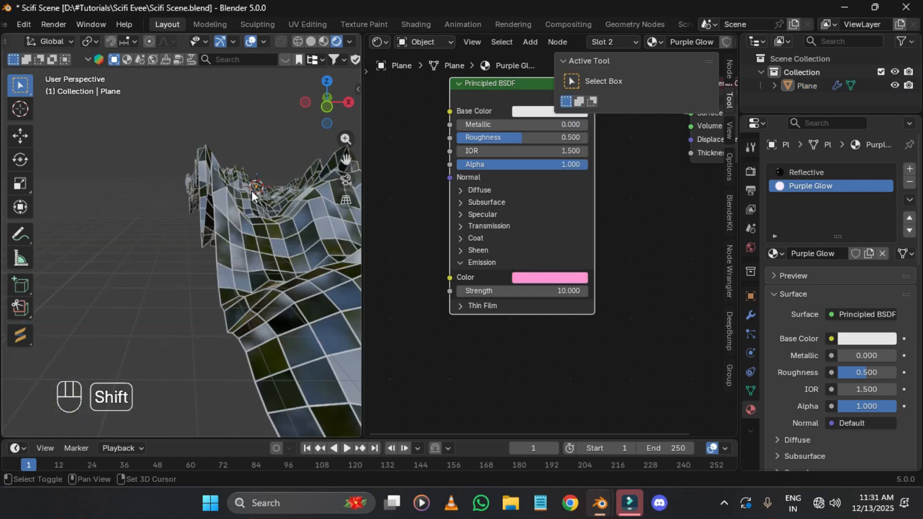
Step: Turn the scene's own world lighting back on for the rendered viewport
shift+middle_drag(252, 191, 241, 223)
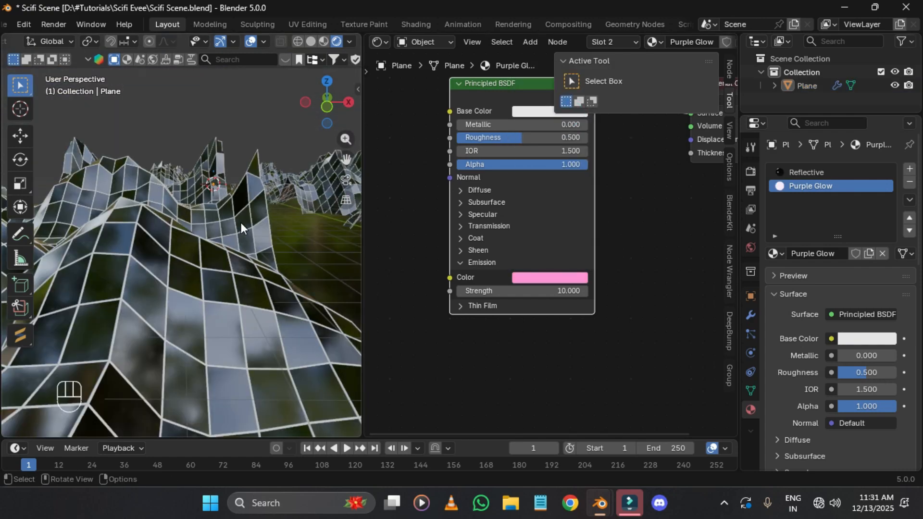
click(350, 42)
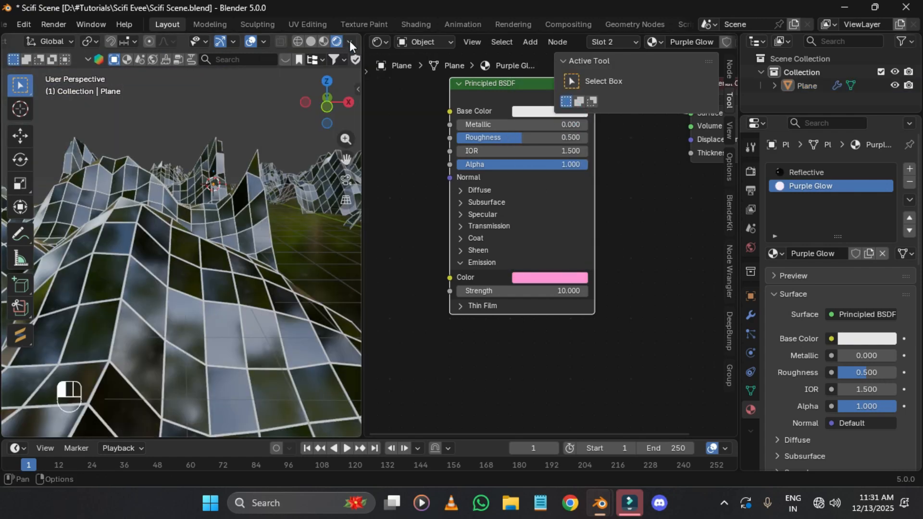
click(284, 120)
Step: Assign the Purple Glow material to the Mountain Wireframe's Set Material node in the geometry nodes and save the file
click(386, 42)
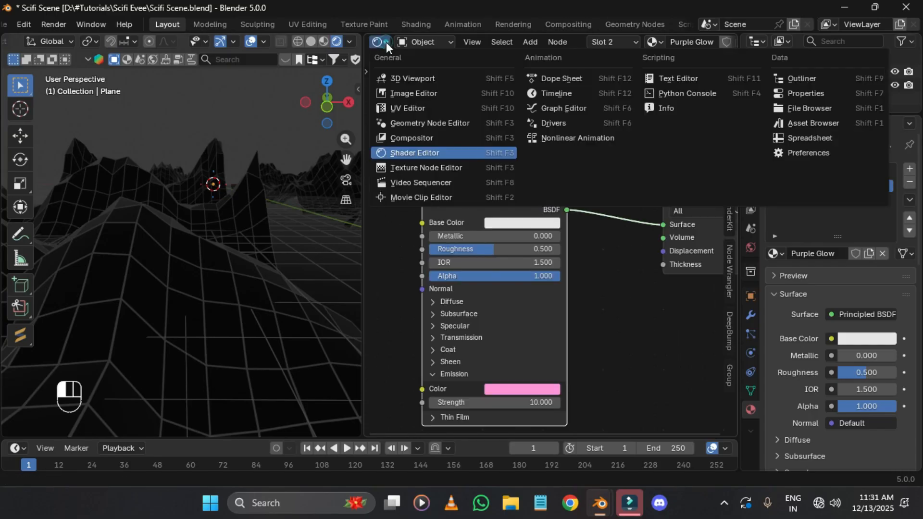
click(413, 124)
click(641, 254)
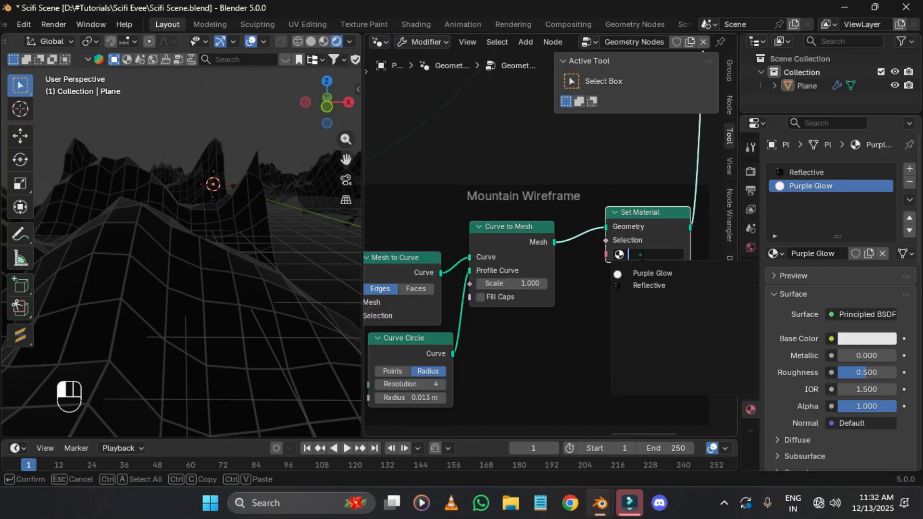
click(649, 267)
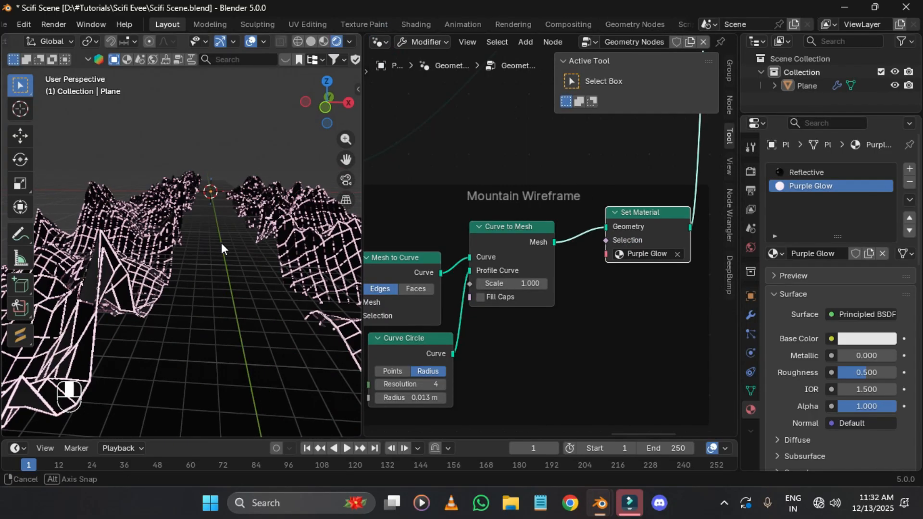
middle_drag(222, 243, 250, 226)
key(ctrl+s)
Step: Enable Raytracing in the EEVEE render settings
click(753, 170)
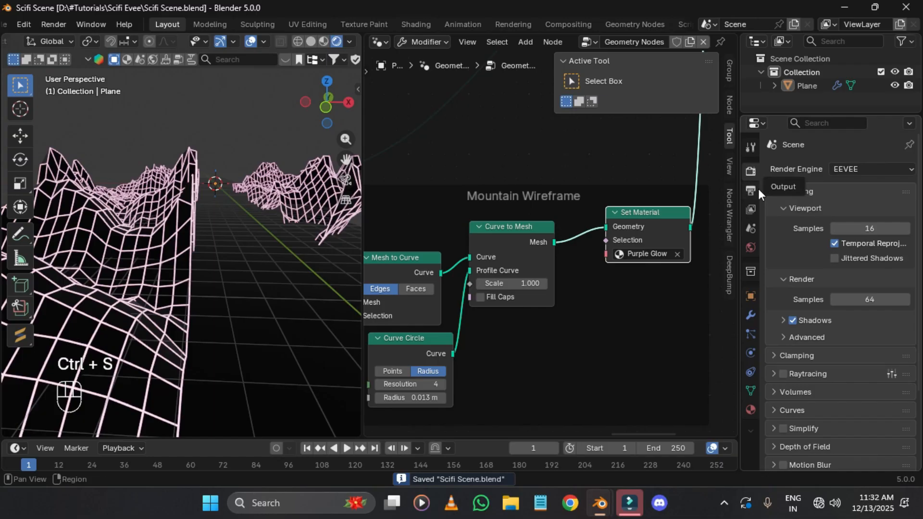
scroll(776, 229, down, 5)
click(773, 279)
click(783, 279)
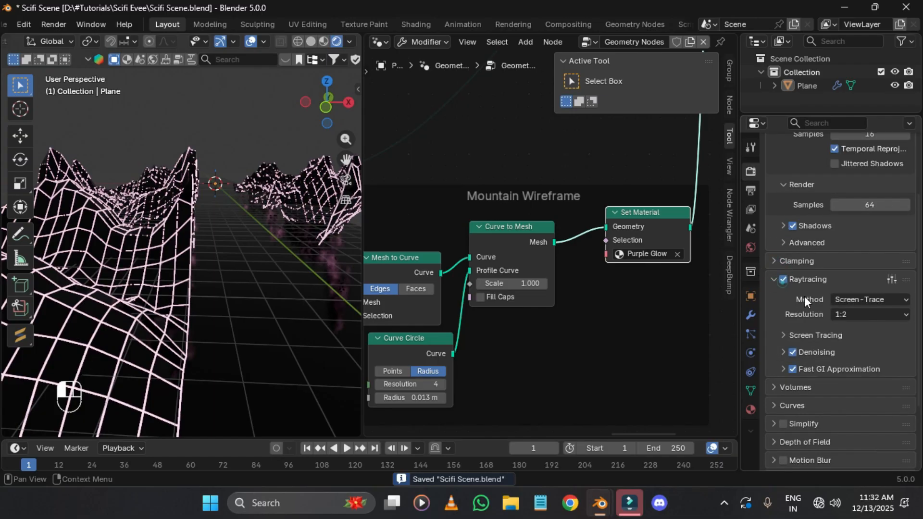
Step: Set the Fast GI Approximation method of the raytracing settings to Ambient Occlusion
scroll(822, 305, down, 1)
click(784, 342)
scroll(851, 336, down, 1)
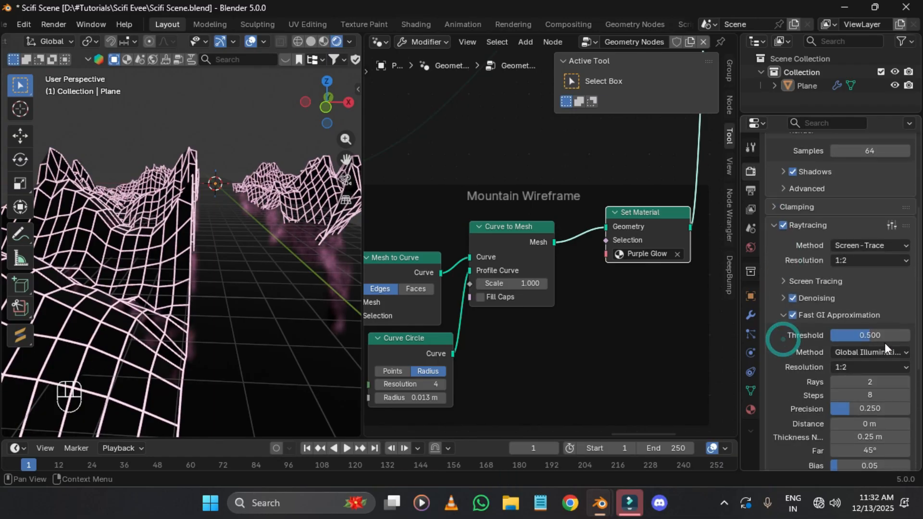
scroll(870, 330, down, 1)
click(867, 329)
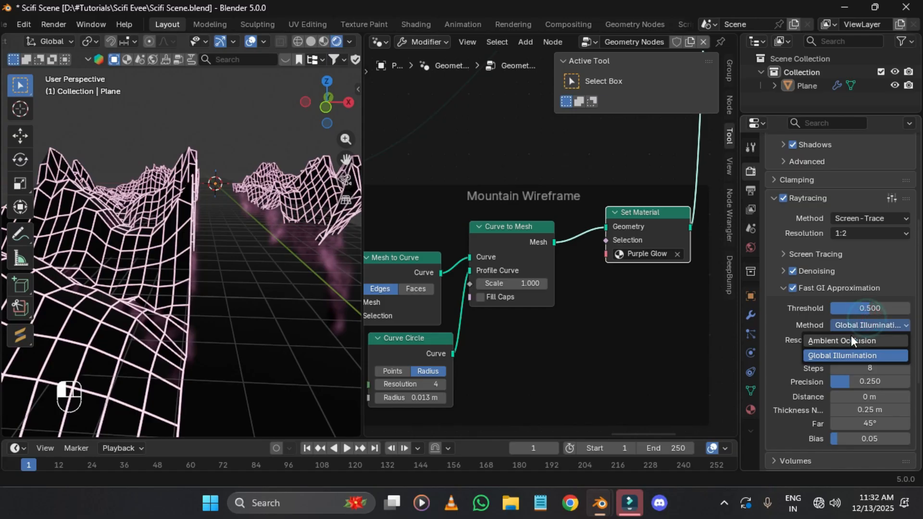
click(851, 336)
middle_drag(297, 211, 216, 226)
Step: Create a new compositing node tree for the scene in the Compositor
click(380, 42)
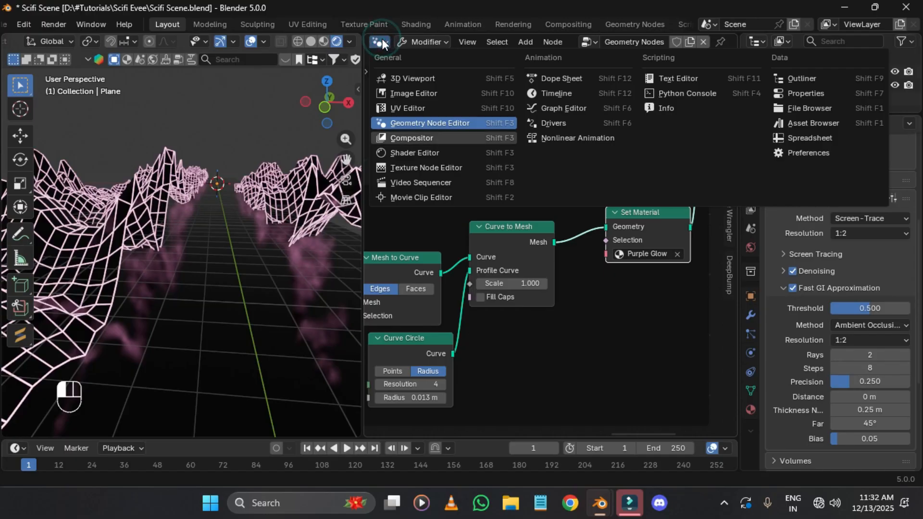
click(404, 138)
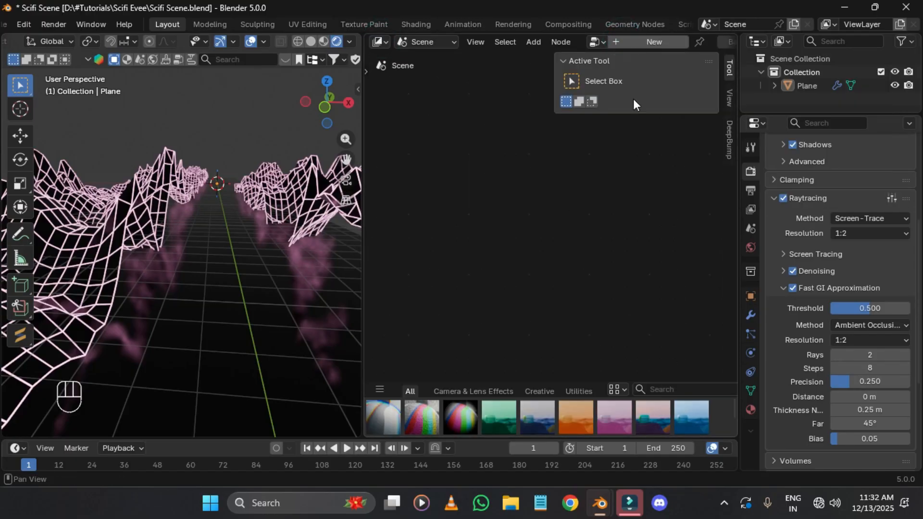
click(656, 41)
Step: Insert a Glare node after the Render Layers node and set its type to Bloom
key(shift+a)
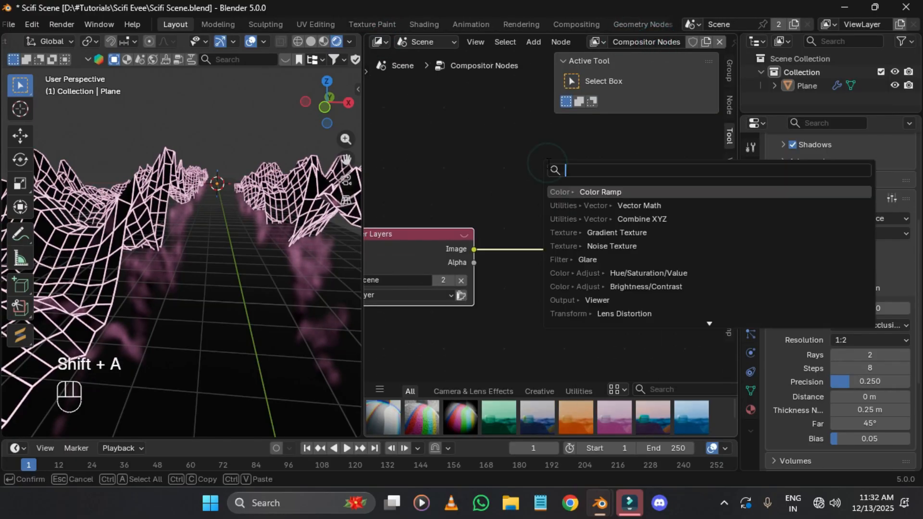
text(gl)
key(Return)
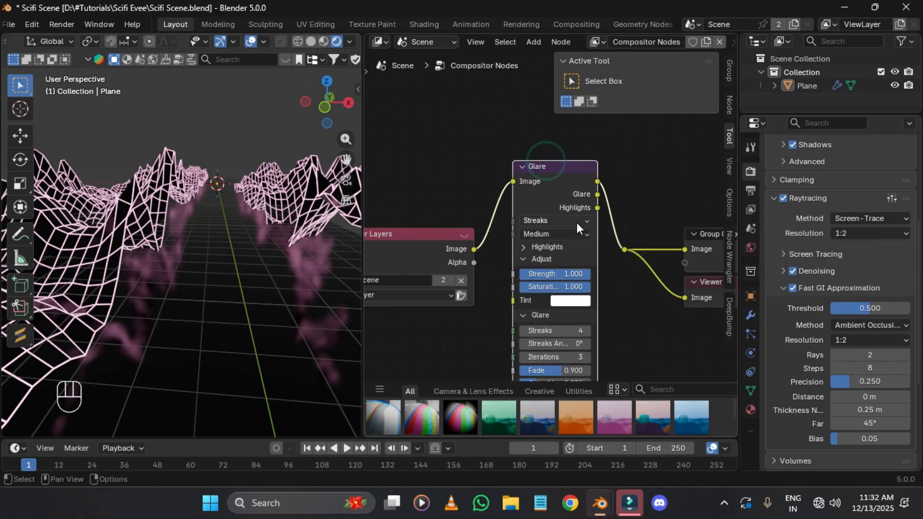
click(576, 223)
click(537, 250)
Step: Set the viewport's compositor display to Always
click(345, 40)
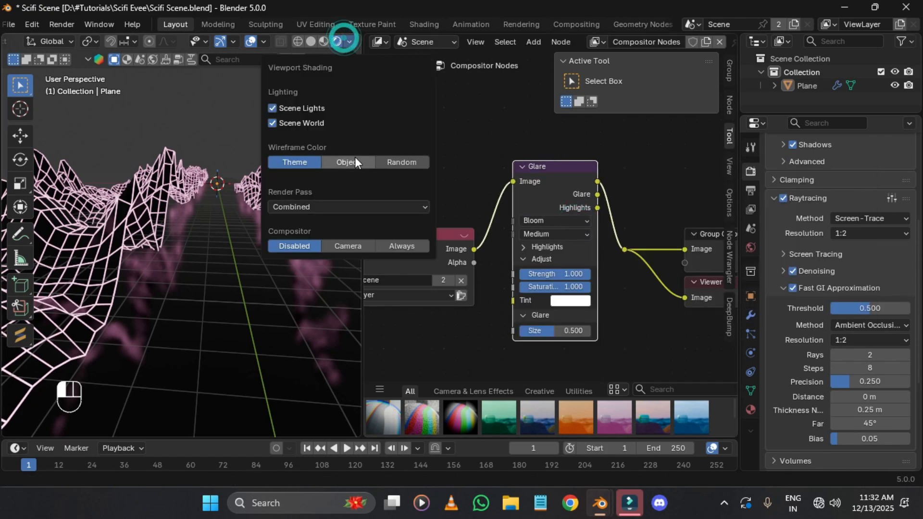
click(402, 246)
click(181, 136)
Step: Set the Glare node's Highlights Threshold to 1.2
middle_drag(559, 219, 566, 185)
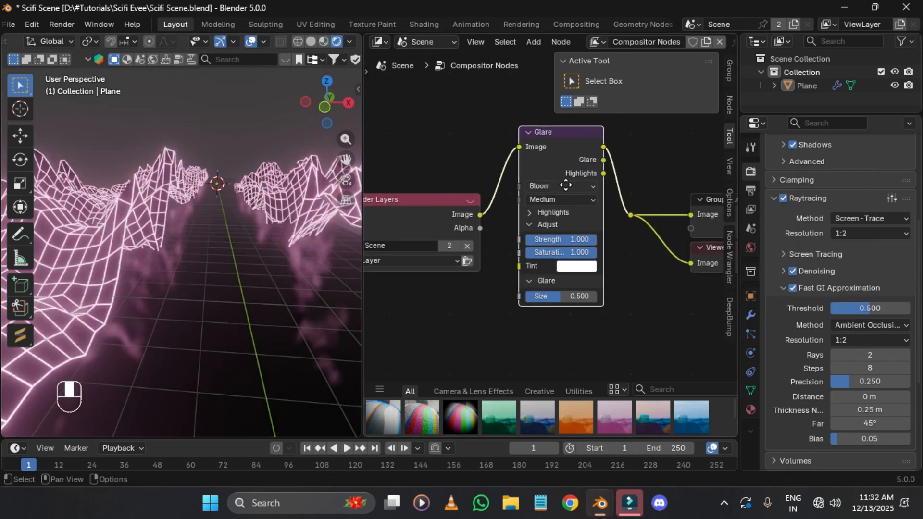
scroll(566, 185, up, 1)
click(553, 205)
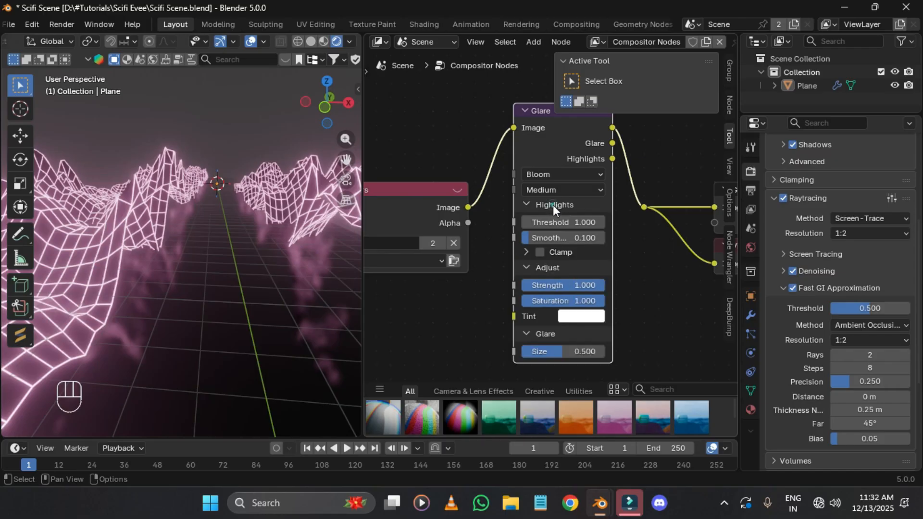
mouse_move(545, 224)
shift+mouse_down()
mouse_move(596, 222)
mouse_move(543, 222)
shift+mouse_up()
click(551, 222)
text(1.2)
key(Return)
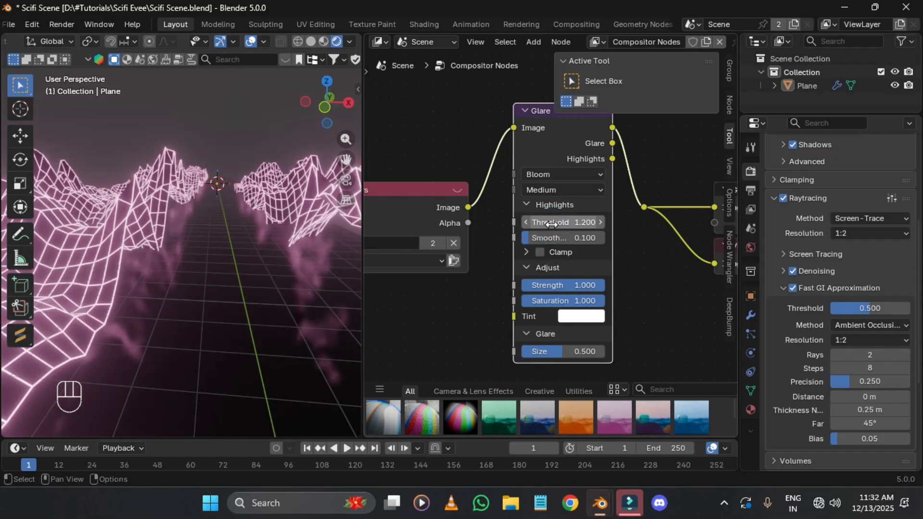
mouse_move(289, 193)
middle_down()
mouse_move(293, 235)
mouse_move(281, 209)
mouse_move(290, 192)
mouse_move(290, 203)
middle_up()
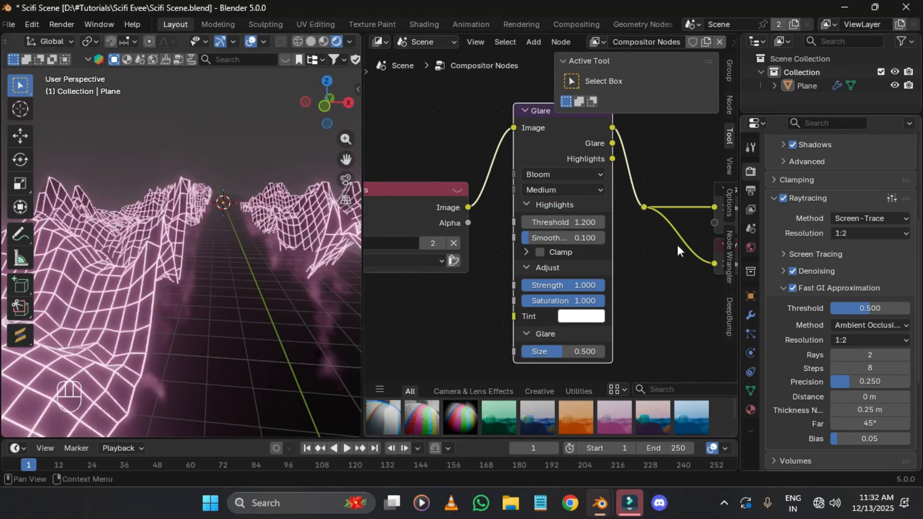
Step: Set the Glare node's bloom Size to 0.4
click(641, 227)
middle_drag(625, 264, 629, 244)
drag(585, 333, 565, 336)
double_click(586, 329)
key(ctrl+a)
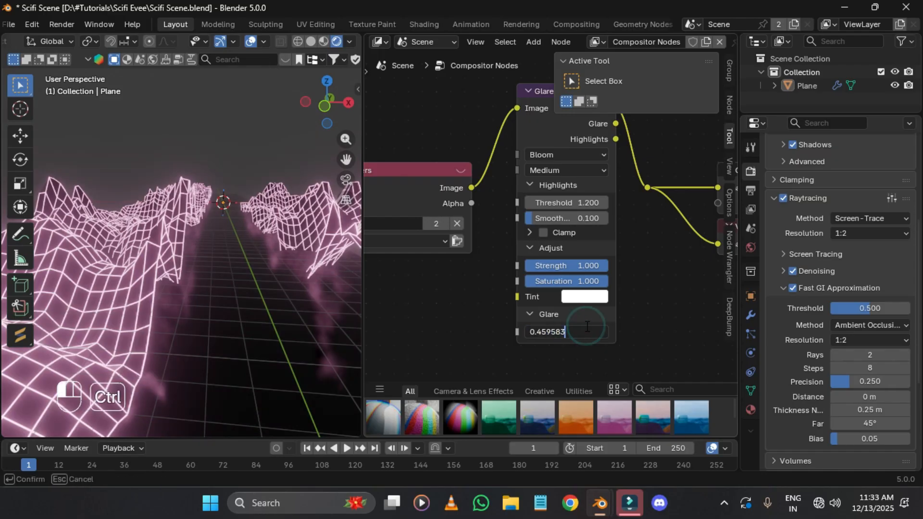
text(0.4)
key(Return)
middle_drag(212, 223, 191, 223)
Step: Open the Plane's geometry node tree and move the Join Geometry node farther away from the Mountain Wireframe frame
click(220, 181)
click(383, 42)
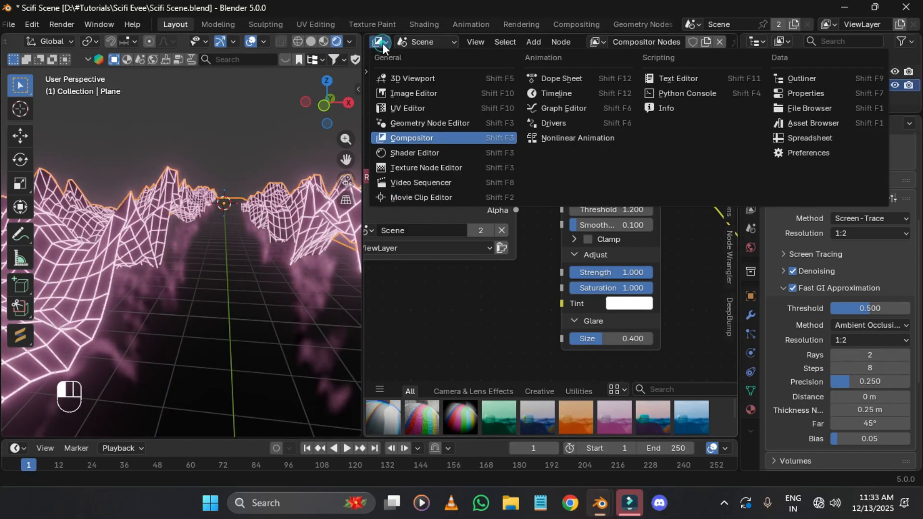
click(413, 123)
middle_drag(645, 186, 524, 387)
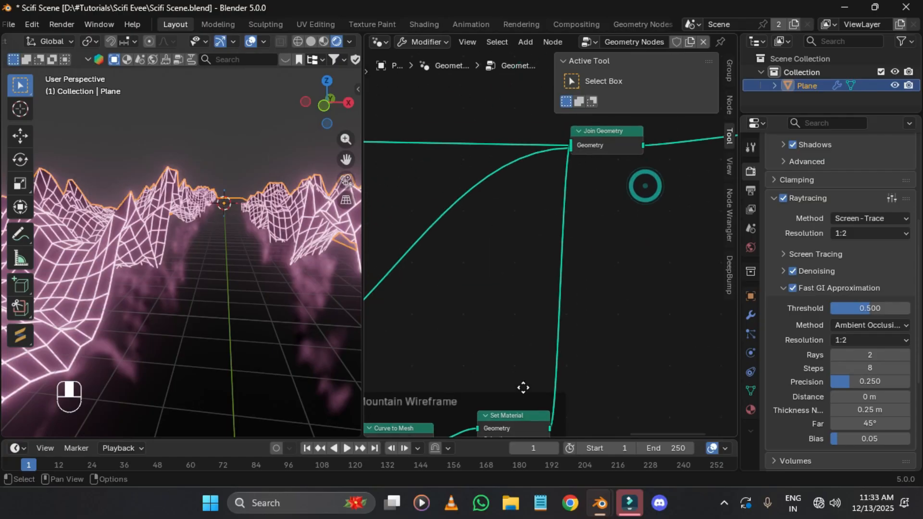
scroll(524, 386, down, 5)
drag(587, 220, 654, 230)
middle_drag(523, 218, 595, 201)
scroll(595, 200, up, 2)
click(217, 230)
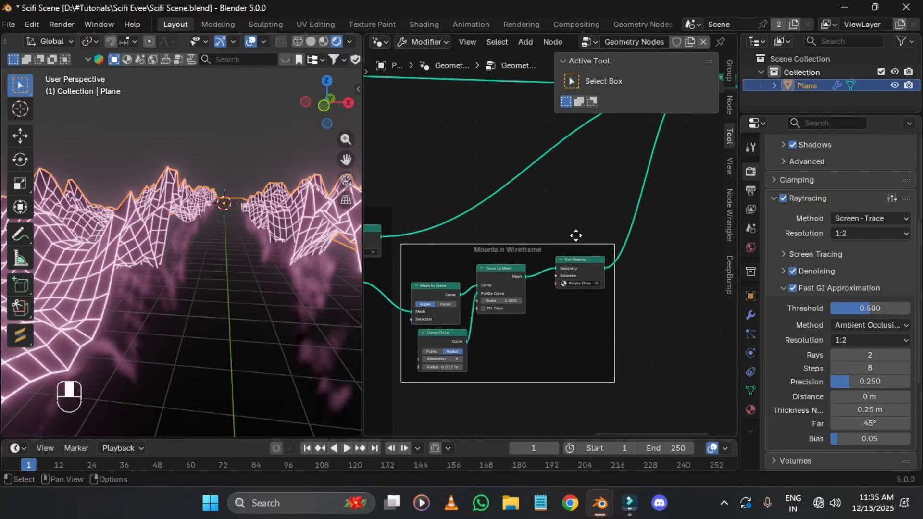
Step: Duplicate the Mountain Wireframe frame with its nodes, place the copy above the existing links, and relabel it "Ground Wireframe"
drag(650, 366, 426, 261)
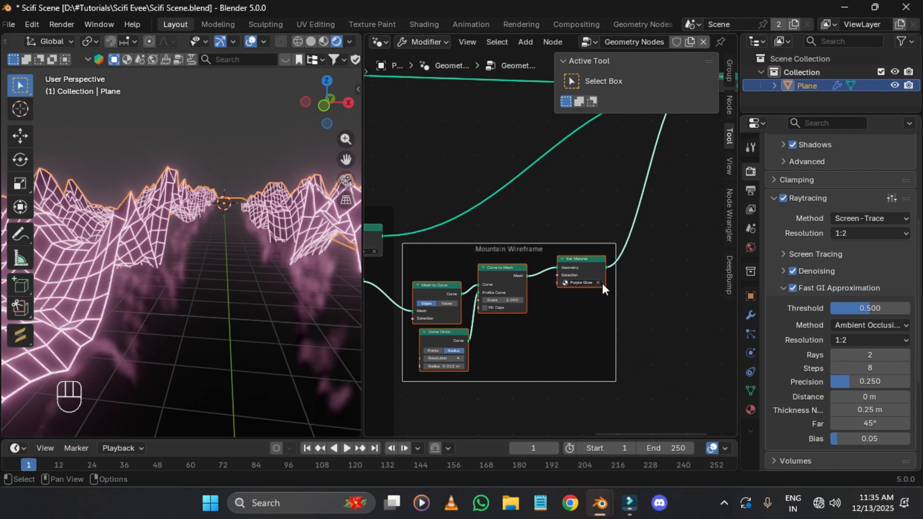
key(shift+d)
click(602, 94)
key(F2)
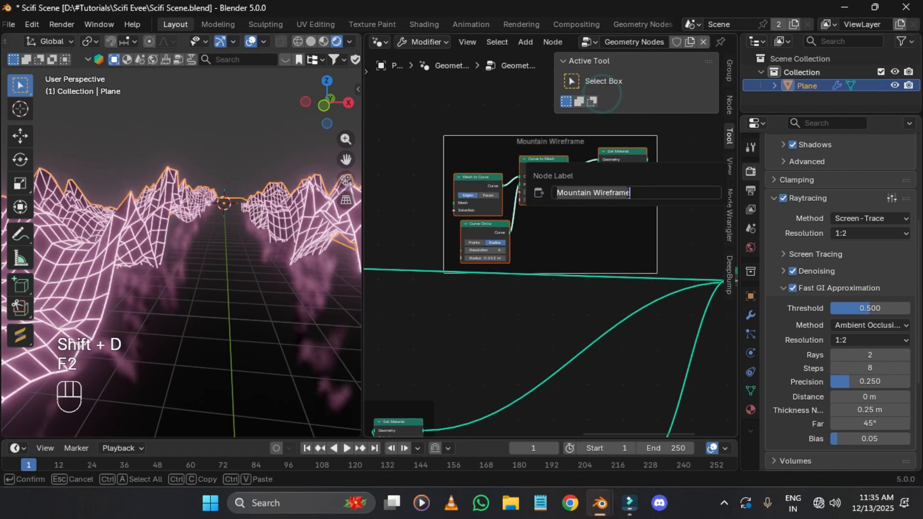
key(ctrl+Left)
key(ctrl+BackSpace)
text(Gr)
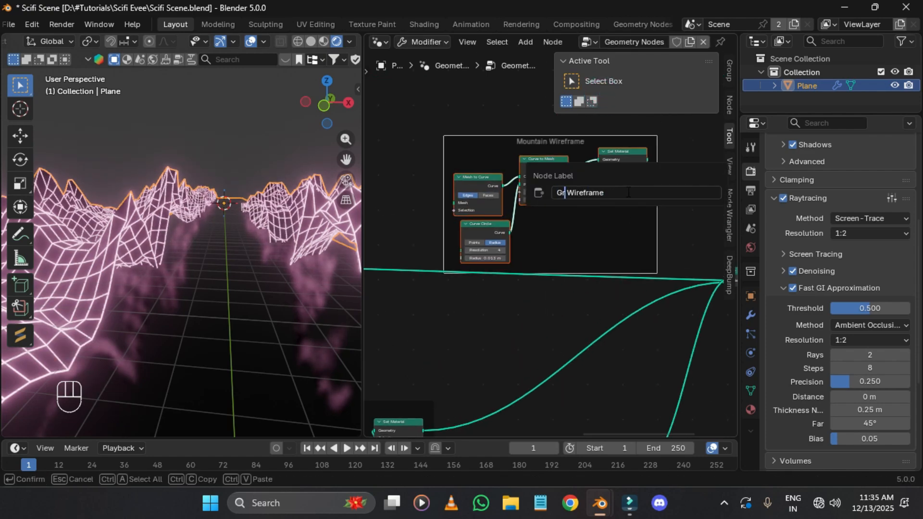
text(ound)
key(Return)
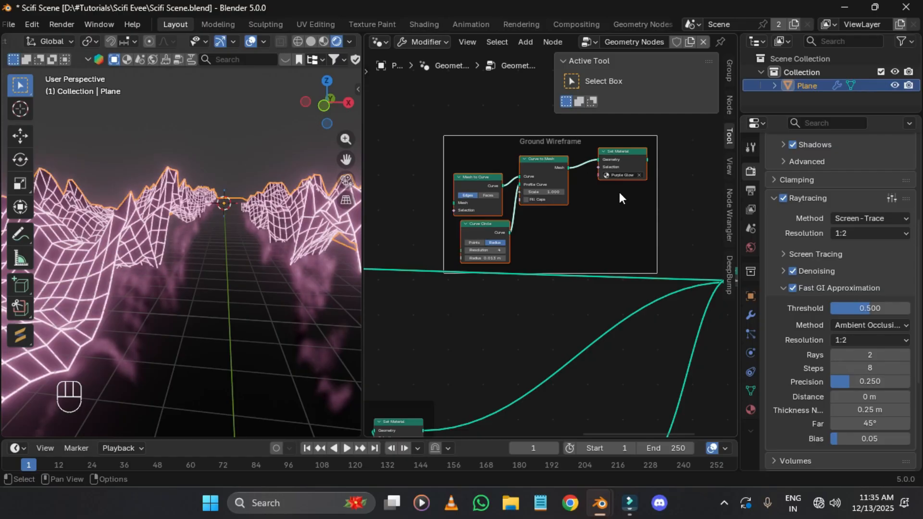
Step: Connect the Ground's Transform Geometry output to the Mesh input of the Ground Wireframe's Mesh to Curve node
scroll(618, 189, down, 3)
middle_drag(510, 210, 672, 247)
scroll(443, 264, up, 4)
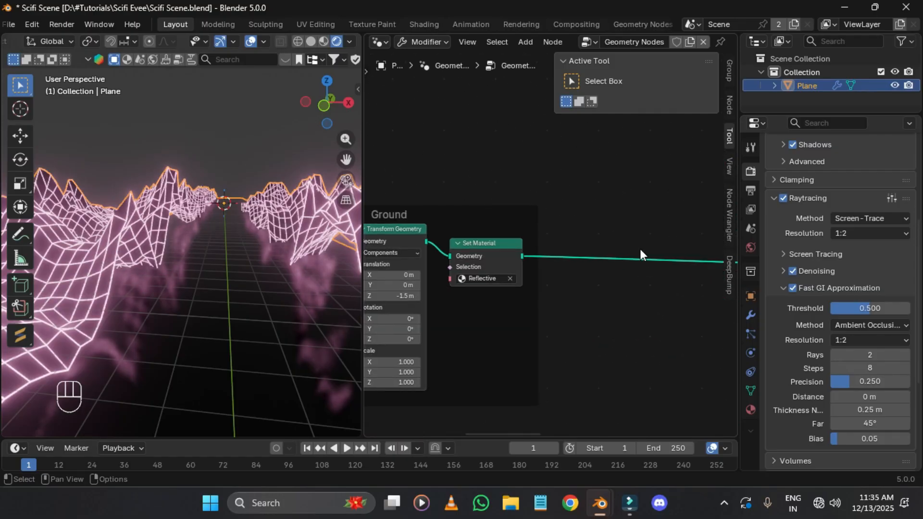
drag(427, 242, 644, 170)
middle_drag(553, 196, 377, 204)
scroll(497, 195, up, 3)
middle_drag(497, 195, 295, 298)
Step: Clear the Purple Glow material from the Ground Wireframe's Set Material node
click(583, 188)
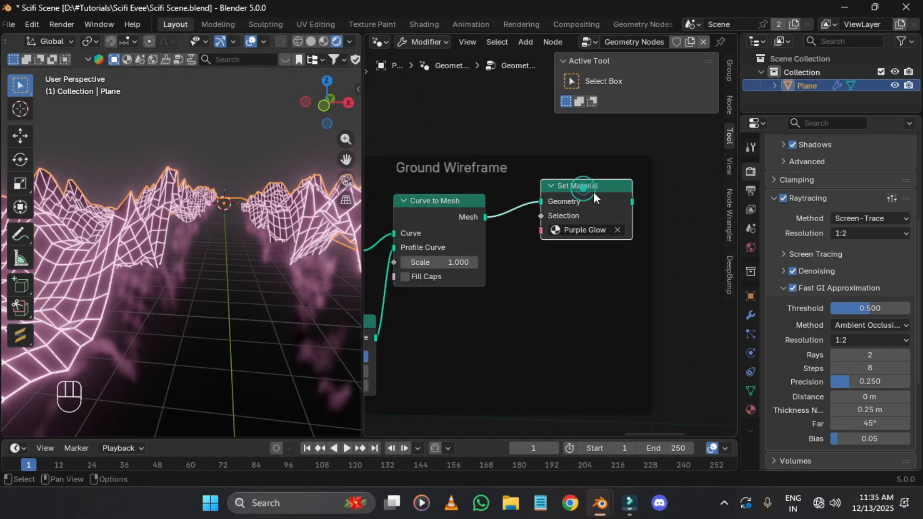
scroll(585, 235, down, 3)
click(602, 233)
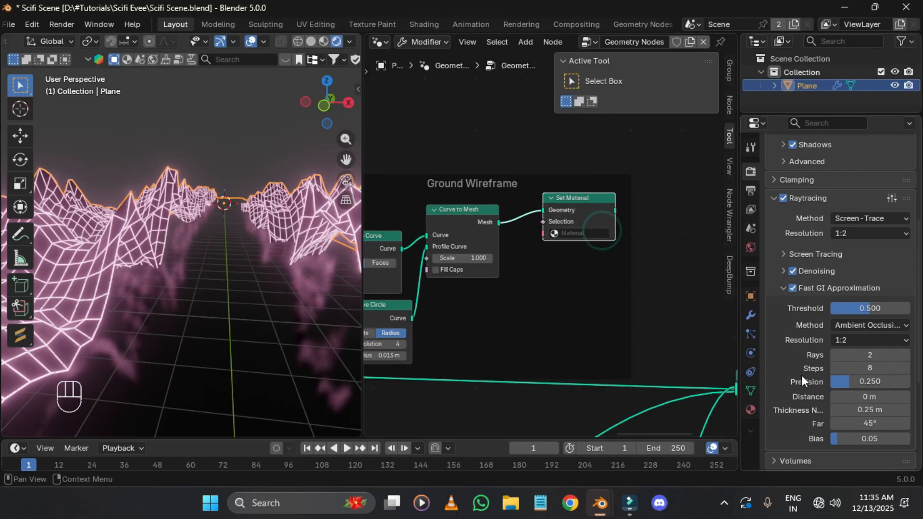
Step: Add a third material slot to the Plane with a new material named "Red Glow"
click(752, 410)
click(908, 170)
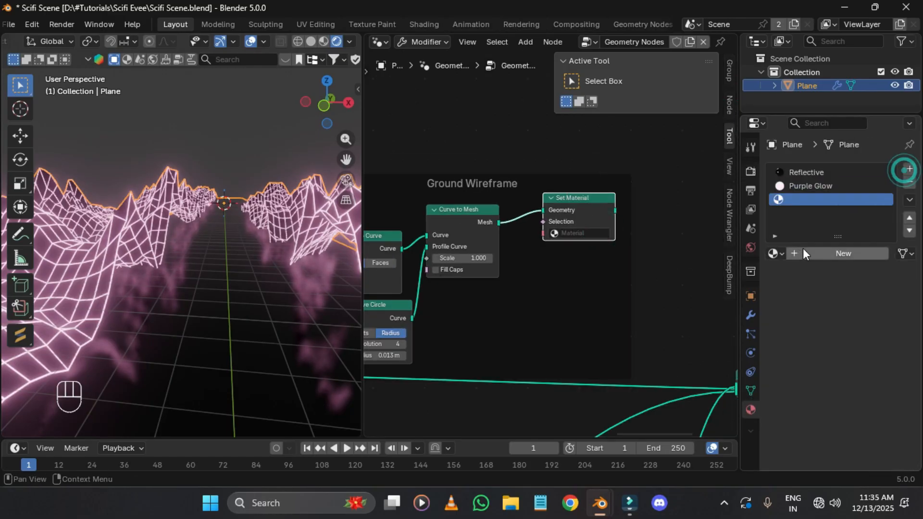
click(812, 250)
double_click(806, 253)
text(Red Glo)
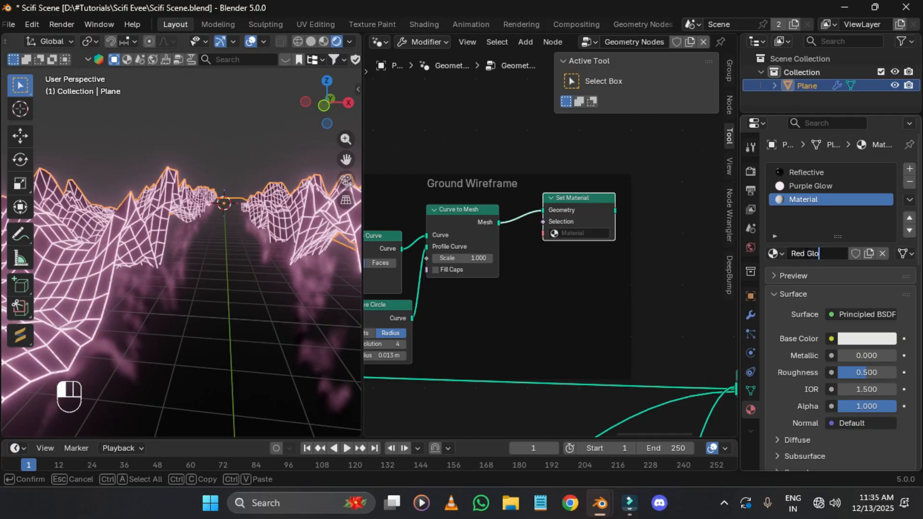
text(w)
key(Return)
Step: Assign the Red Glow material to the Ground Wireframe's Set Material node
middle_drag(619, 236, 542, 198)
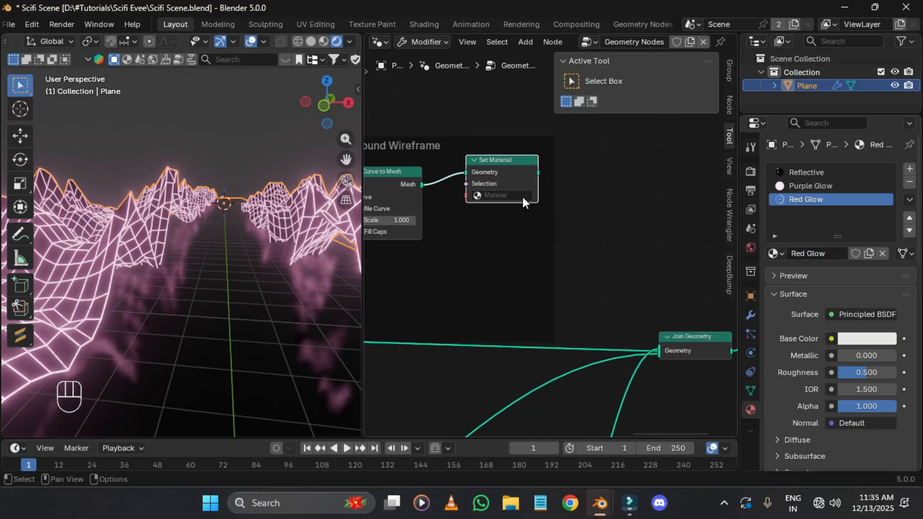
click(523, 196)
click(503, 221)
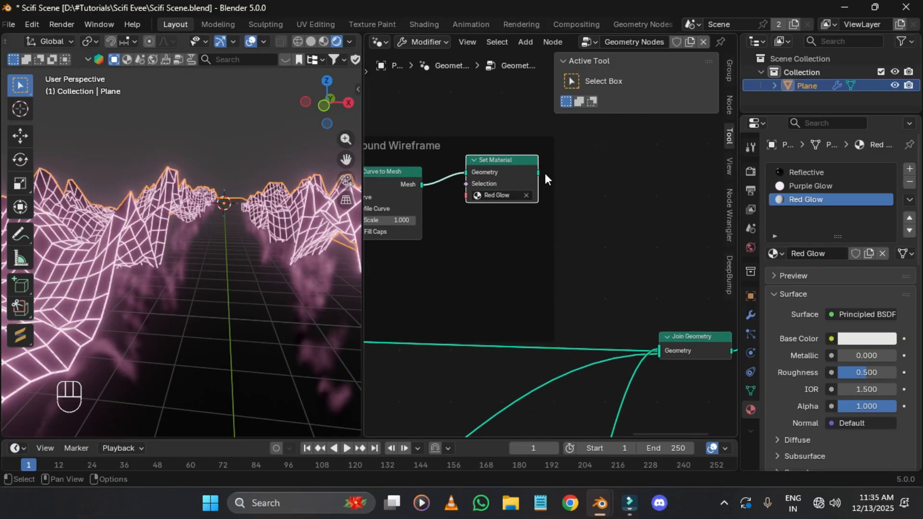
Step: Connect the Ground Wireframe's Set Material output to the Join Geometry node and save the file
drag(544, 173, 670, 345)
middle_drag(702, 247, 481, 267)
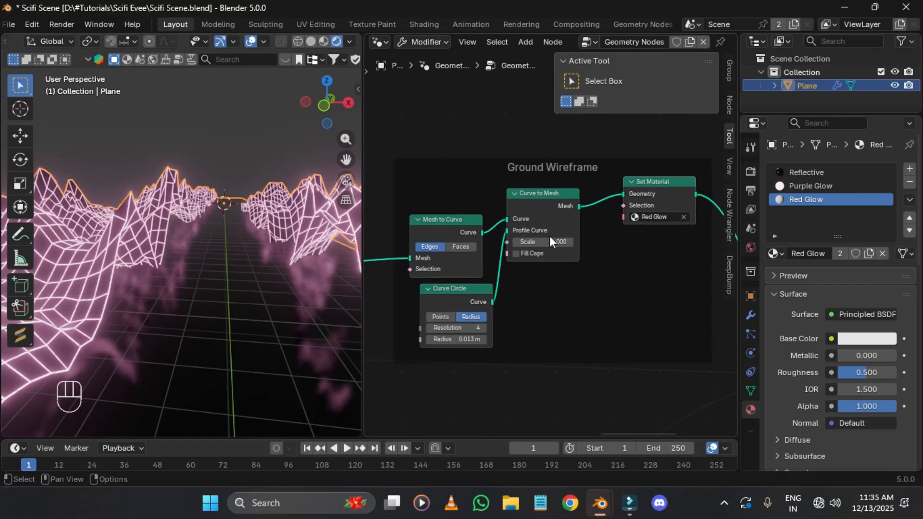
key(ctrl+s)
middle_drag(549, 235, 574, 208)
Step: Open the Red Glow material in the Shader Editor and set its Principled BSDF emission strength to 10
click(377, 42)
click(419, 152)
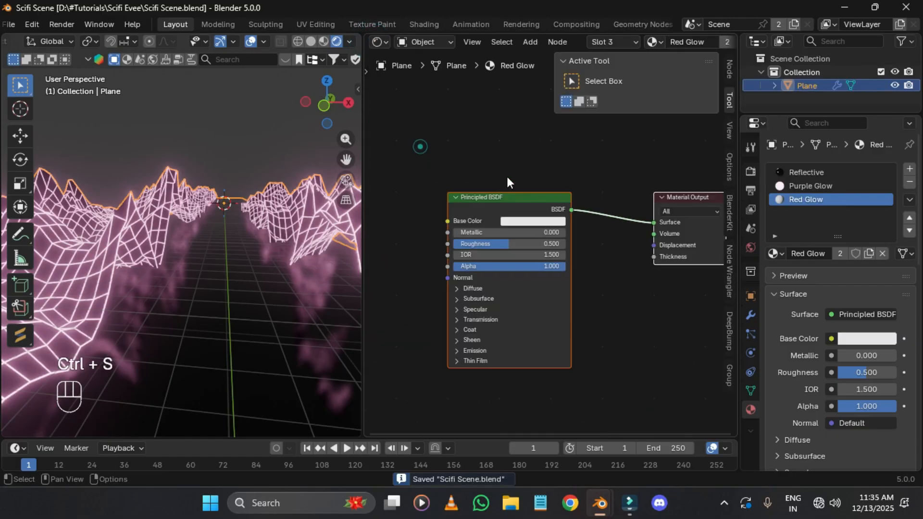
click(543, 203)
middle_drag(538, 209, 618, 200)
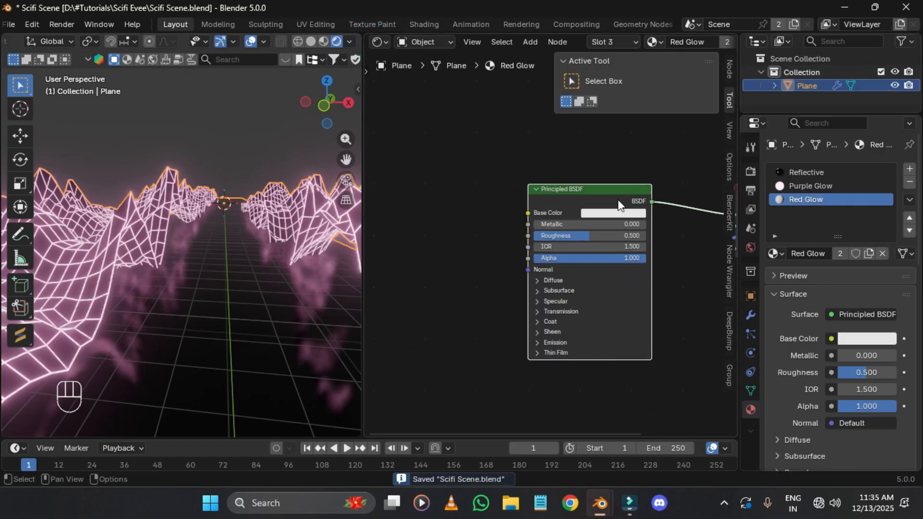
click(539, 342)
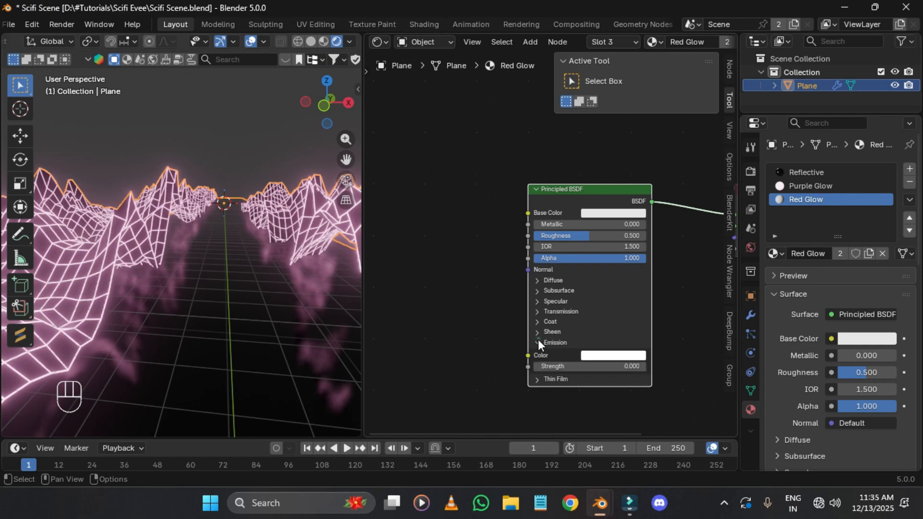
middle_drag(538, 339, 512, 217)
drag(543, 260, 546, 263)
click(546, 263)
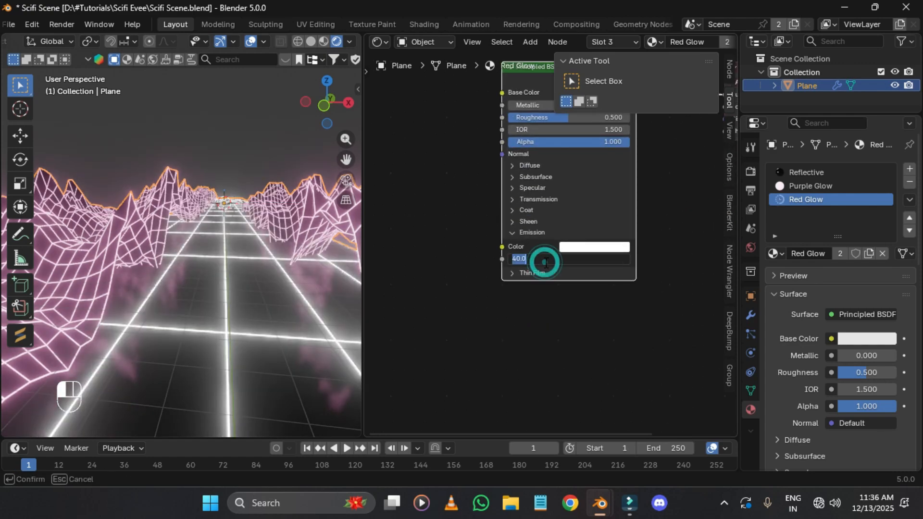
text(10)
key(Return)
Step: Set the Red Glow material's emission color to light red and switch back to the Geometry Node Editor
click(609, 244)
drag(610, 100, 604, 118)
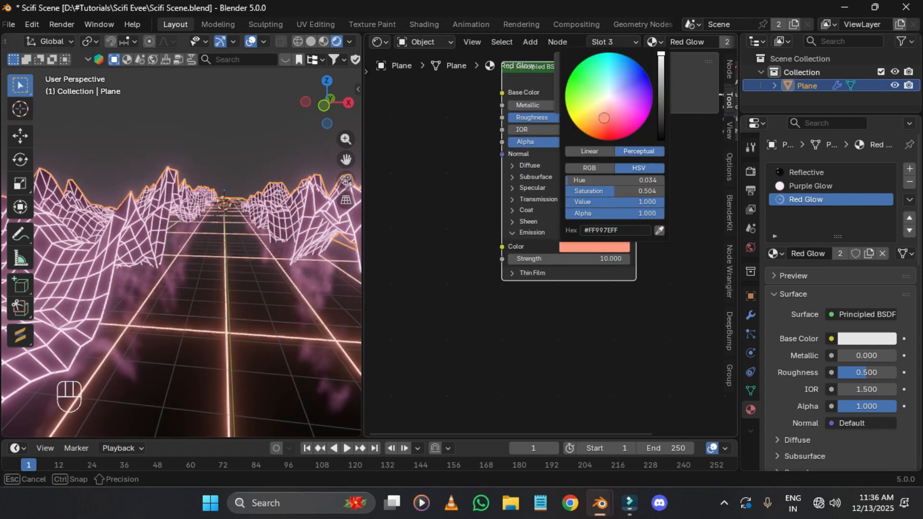
middle_drag(256, 172, 307, 231)
click(385, 42)
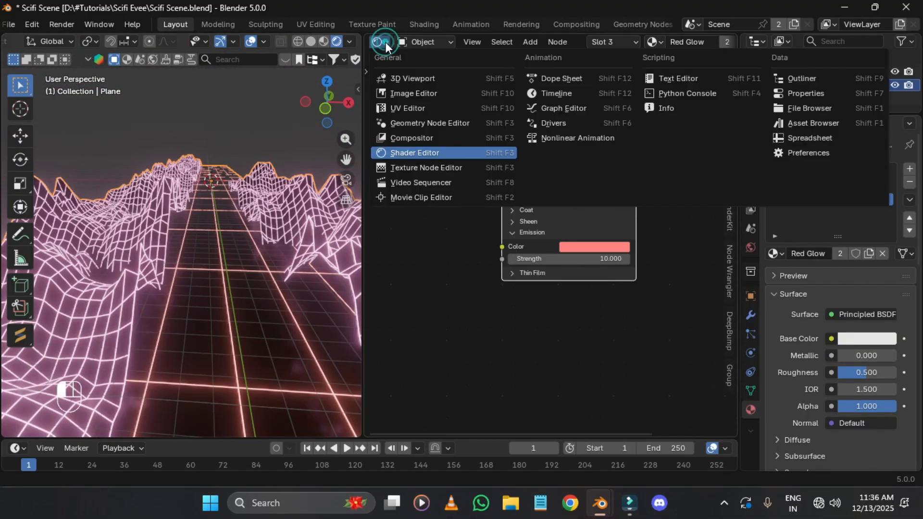
click(419, 134)
Step: Examine the Ground frame's Grid settings and the glowing ground lines between the mountains in the viewport
middle_drag(485, 205, 521, 215)
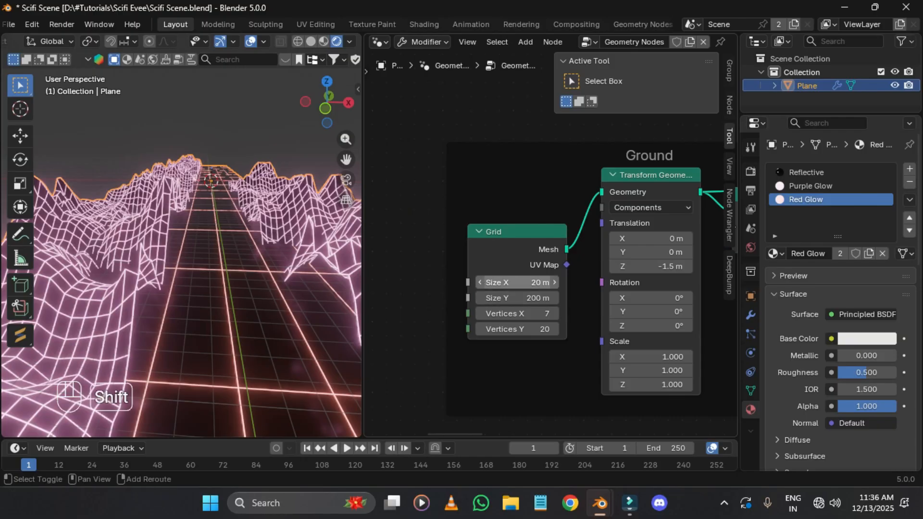
shift+drag(490, 282, 513, 298)
scroll(198, 296, down, 5)
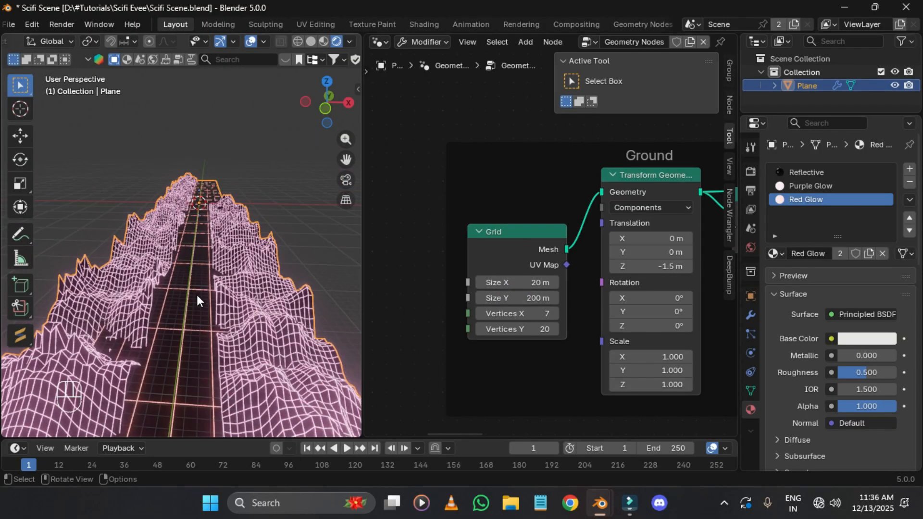
middle_drag(197, 295, 480, 126)
scroll(257, 287, up, 4)
scroll(246, 276, up, 3)
scroll(246, 276, down, 8)
shift+middle_drag(264, 197, 171, 250)
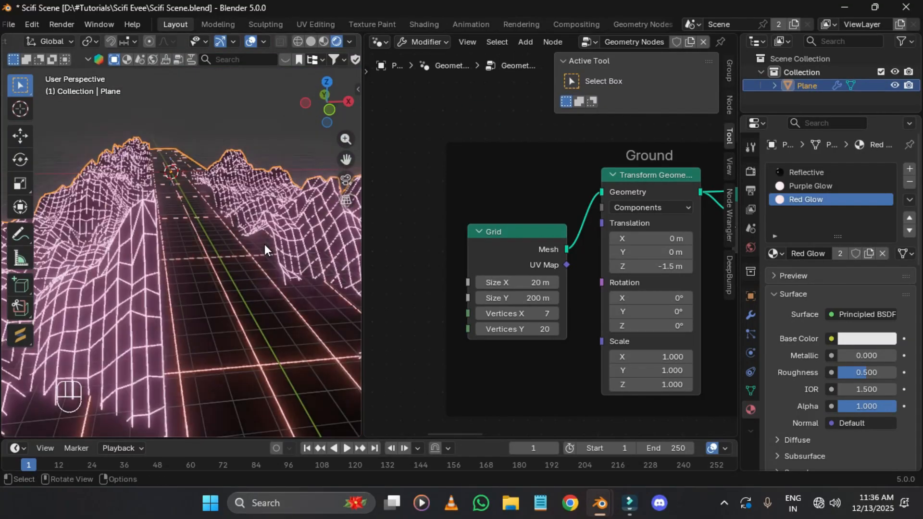
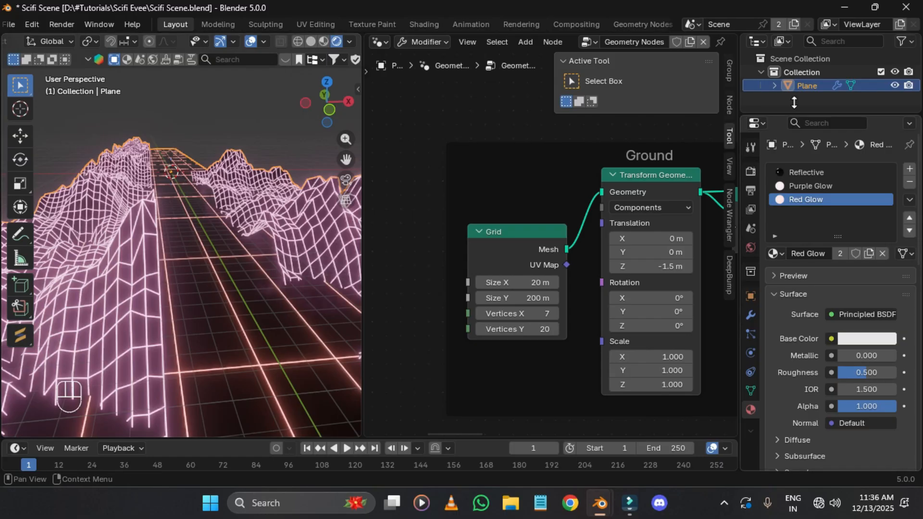
right_click(373, 47)
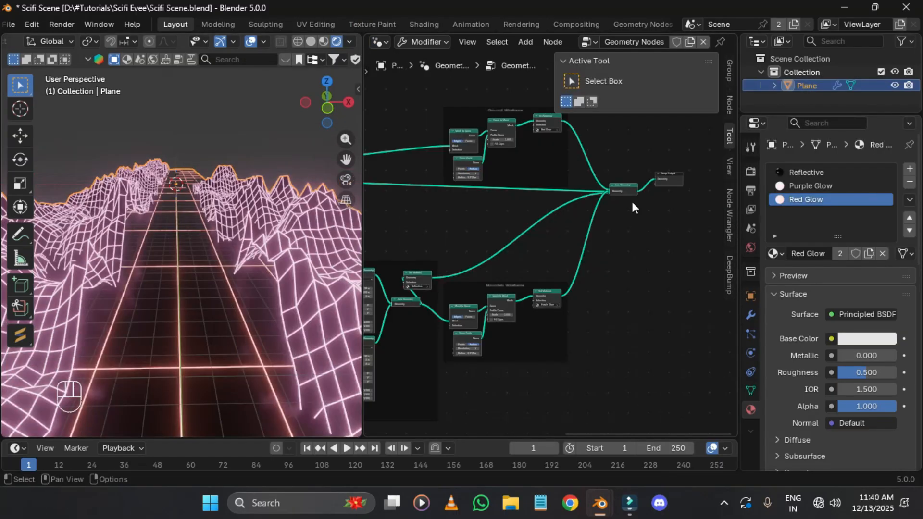
Step: Move the final Join Geometry and Group Output nodes farther away from the wireframe frames
middle_drag(646, 236, 557, 270)
scroll(563, 270, up, 3)
drag(598, 259, 525, 182)
scroll(526, 183, down, 7)
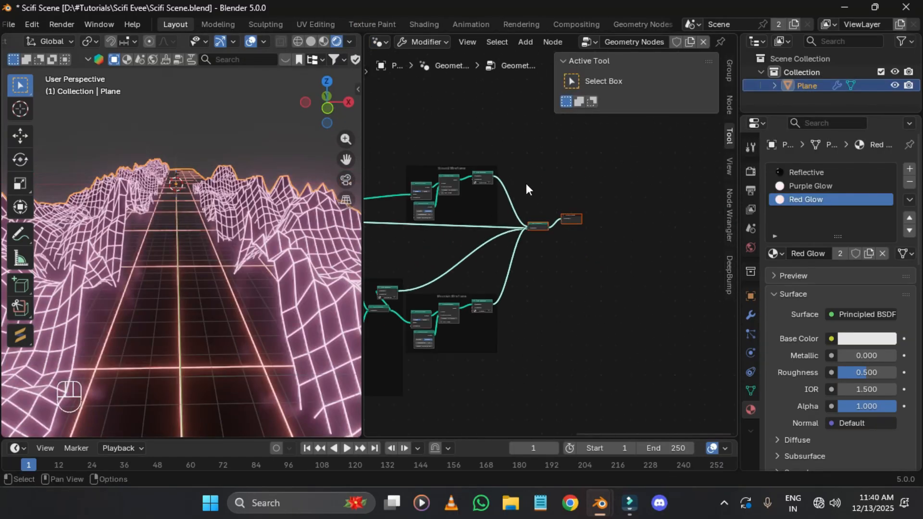
key(g)
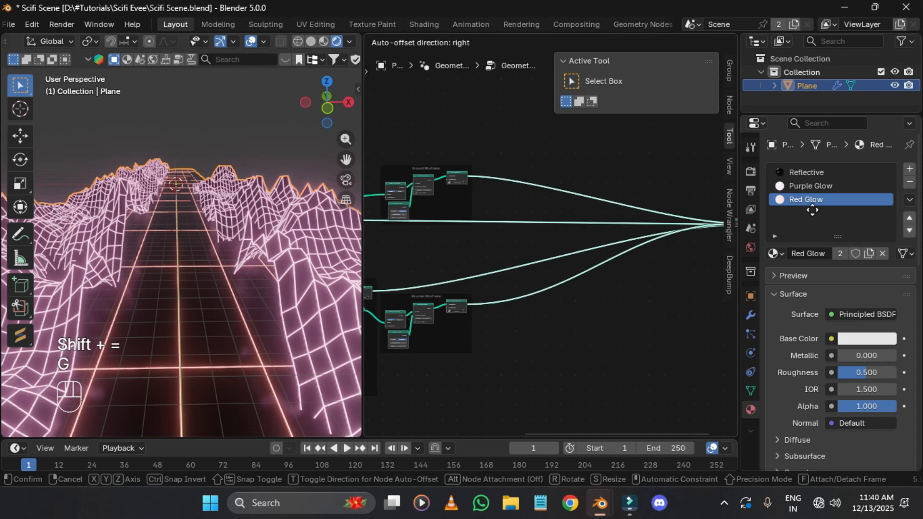
click(746, 208)
middle_drag(543, 197, 633, 201)
click(633, 201)
Step: Add a Cube mesh node in the empty space above the Ground Wireframe frame
scroll(572, 231, up, 3)
middle_drag(568, 233, 803, 239)
drag(701, 377, 553, 177)
click(654, 211)
scroll(707, 187, up, 4)
middle_drag(707, 186, 385, 296)
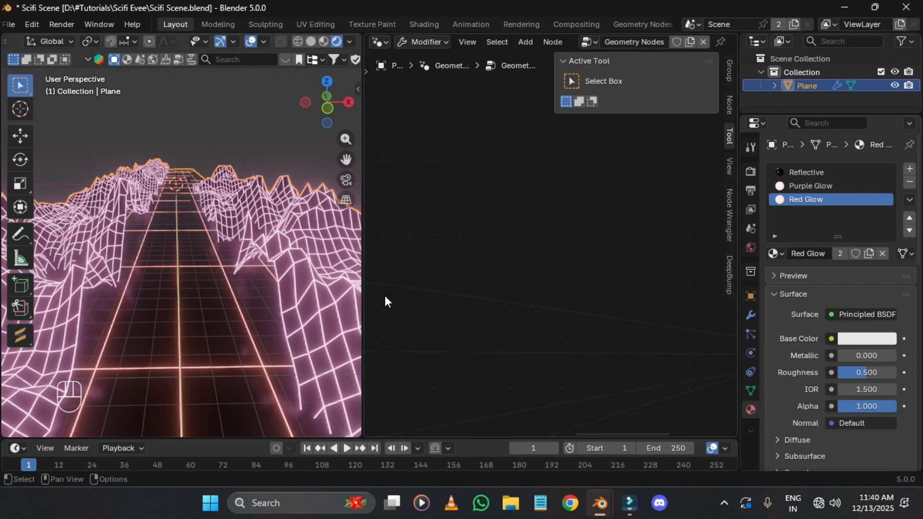
key(shift+a)
click(578, 128)
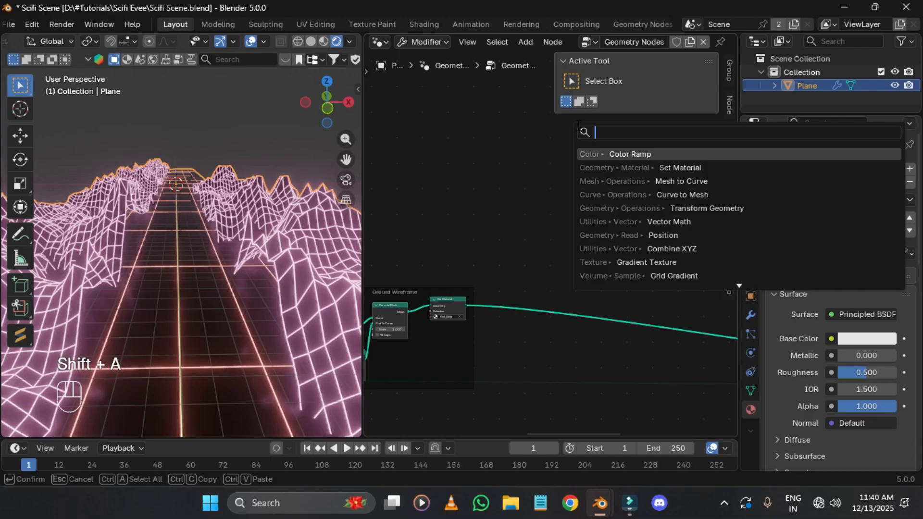
text(cube)
key(Return)
click(514, 167)
Step: Try to preview the Cube node's mesh through a Viewer node and frame it in the viewport
ctrl+shift+click(514, 166)
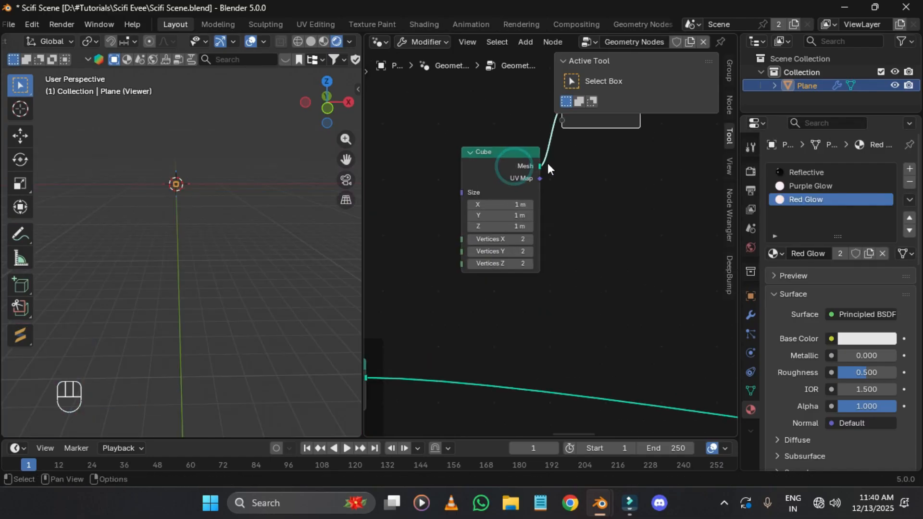
middle_drag(593, 154, 602, 202)
drag(596, 149, 736, 170)
click(233, 165)
scroll(232, 164, up, 3)
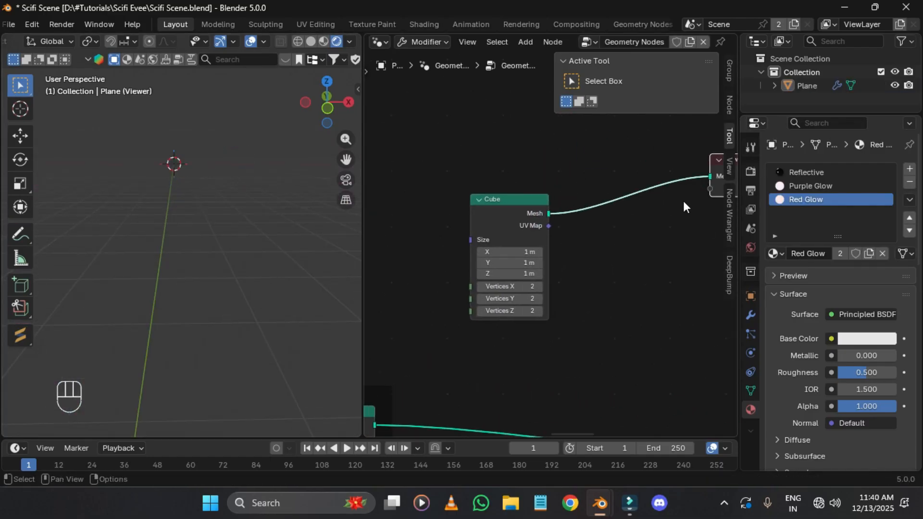
ctrl+shift+click(642, 158)
ctrl+shift+click(527, 205)
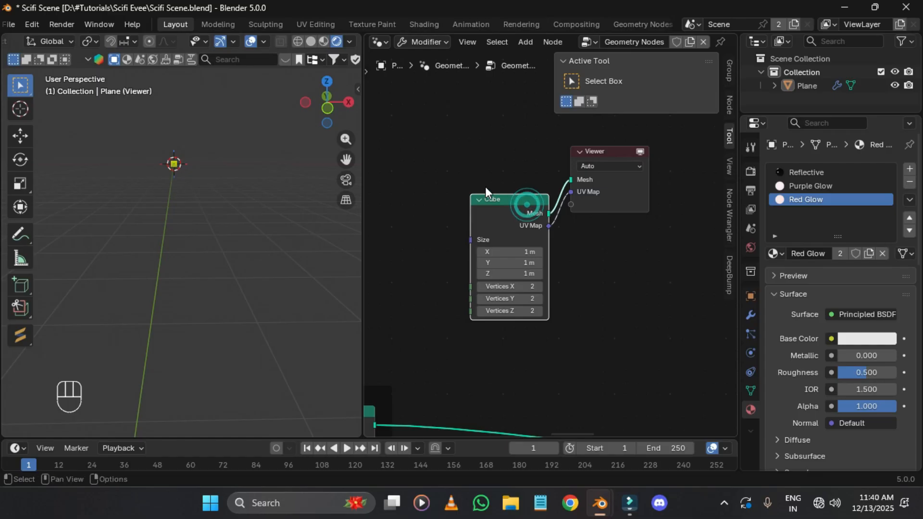
ctrl+right_drag(599, 212, 546, 210)
drag(547, 211, 571, 169)
drag(195, 111, 201, 133)
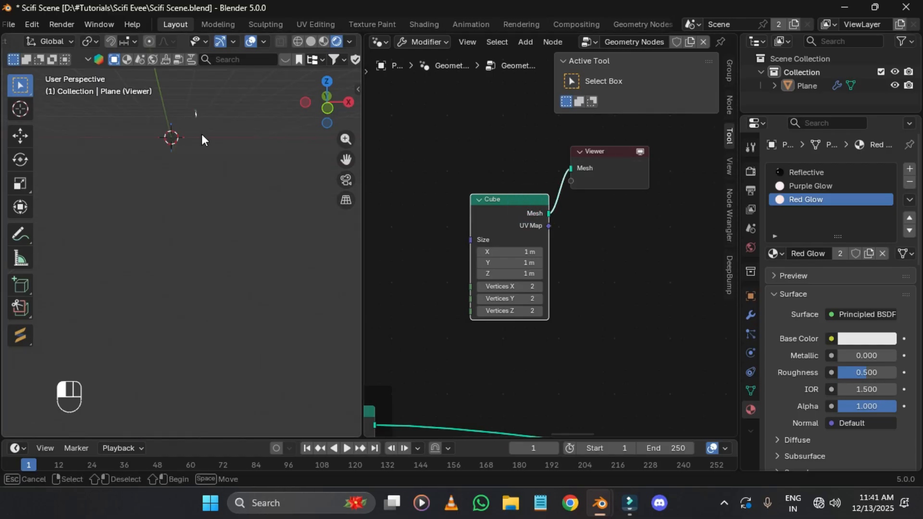
click(128, 126)
key(f)
key(f)
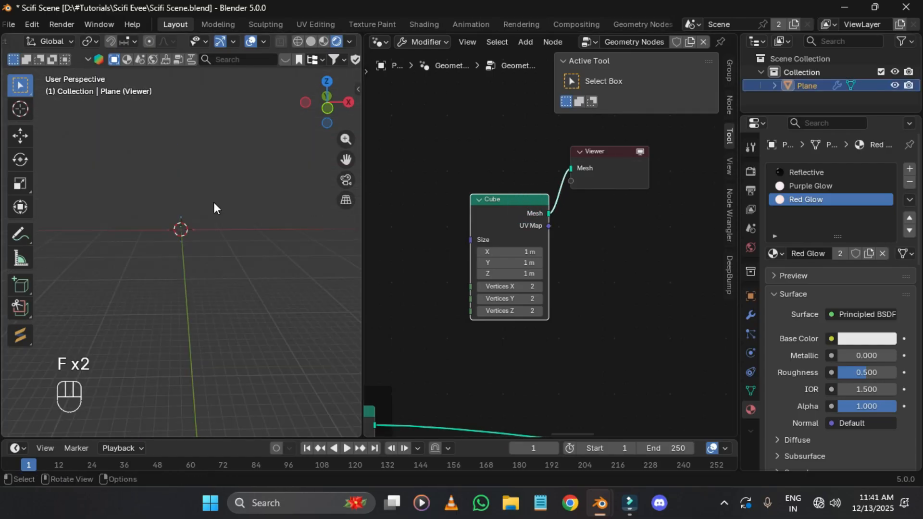
Step: Undo the Viewer node and the other cube preview changes, back to the unconnected Cube node
click(599, 166)
key(ctrl+z)
key(ctrl+z)
key(ctrl+z)
key(ctrl+z)
key(ctrl+z)
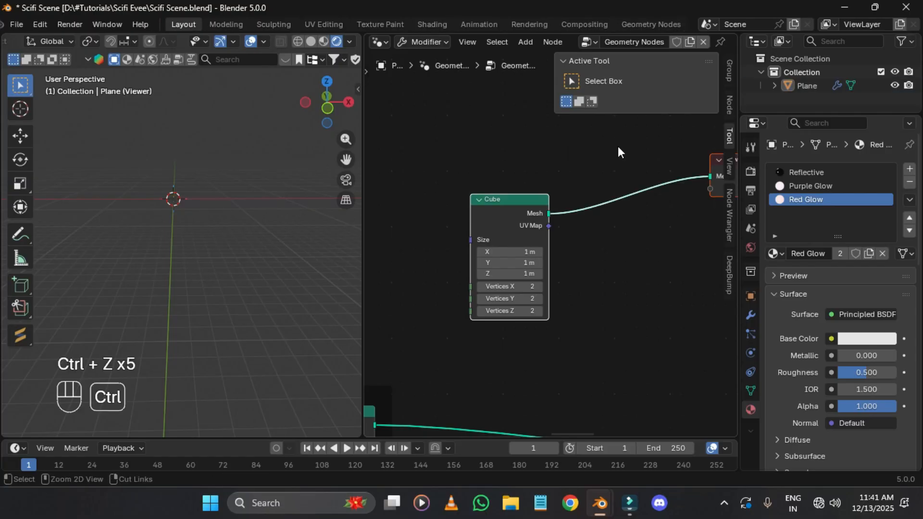
key(ctrl+z)
key(ctrl+z)
key(ctrl+z)
key(ctrl+z)
key(ctrl+z)
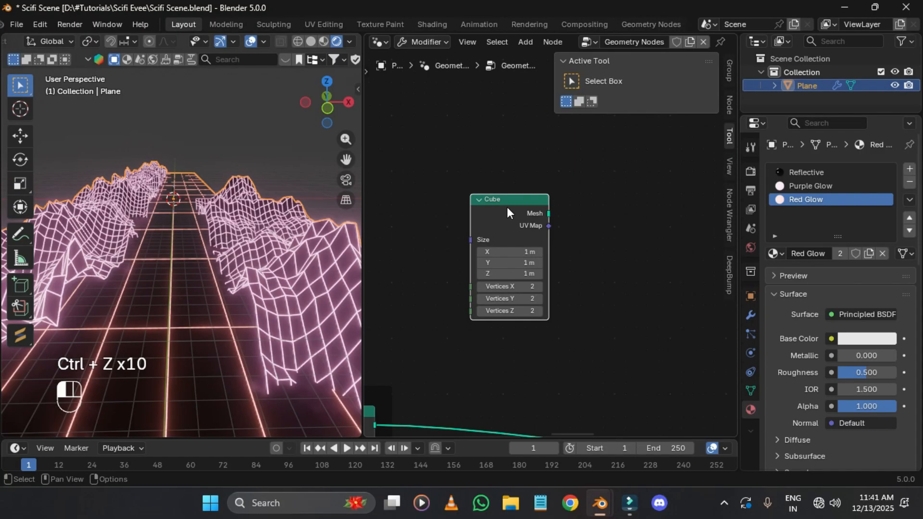
Step: Set the Cube node's X, Y and Z size to 1.2 m
middle_drag(558, 250, 539, 234)
scroll(536, 233, up, 2)
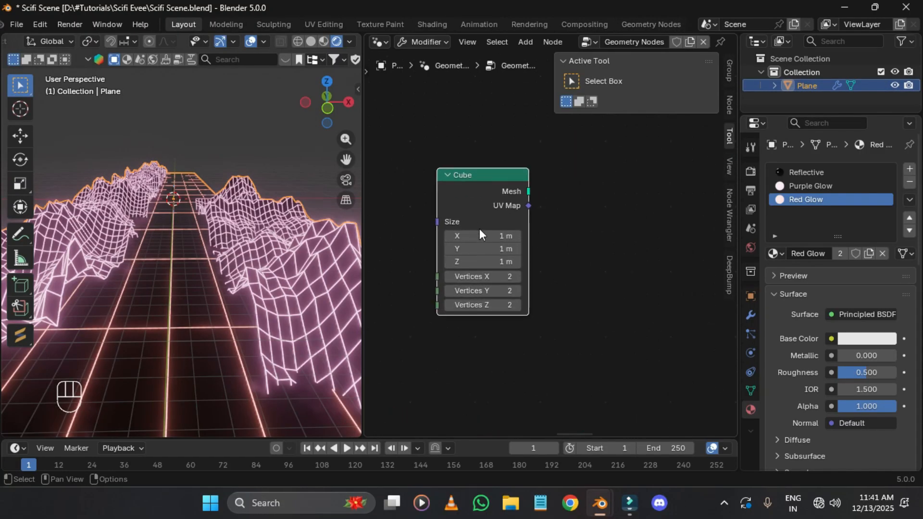
click(475, 235)
text(1.2)
key(Return)
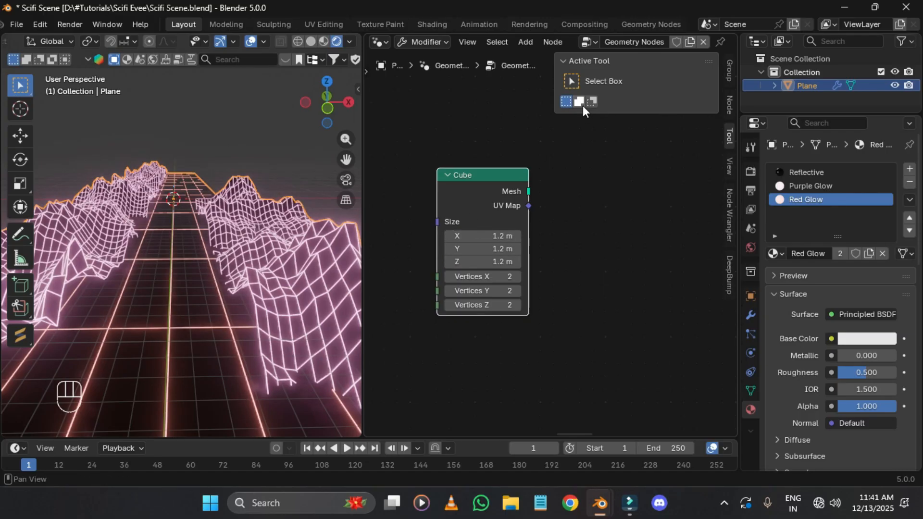
Step: Add a new Join Geometry node fed by the Cube's Mesh output
drag(530, 190, 631, 134)
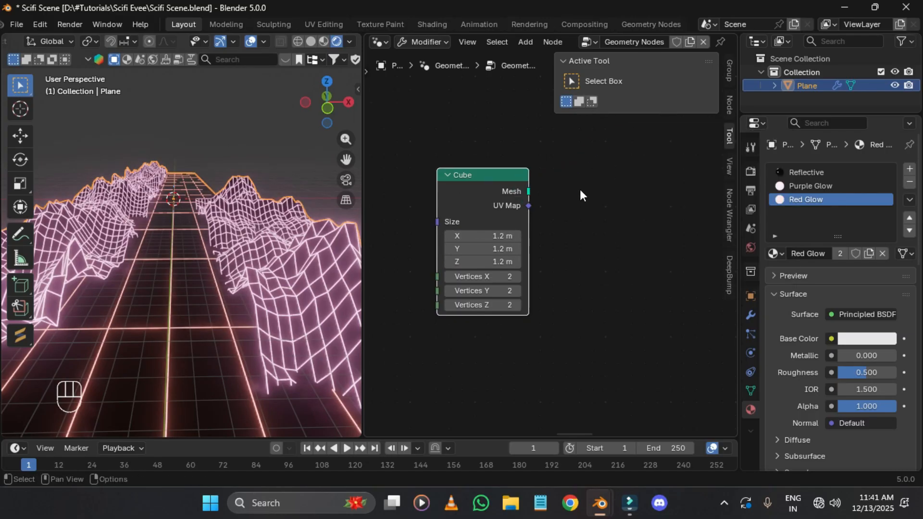
middle_drag(580, 189, 422, 228)
drag(371, 229, 512, 238)
text(jg)
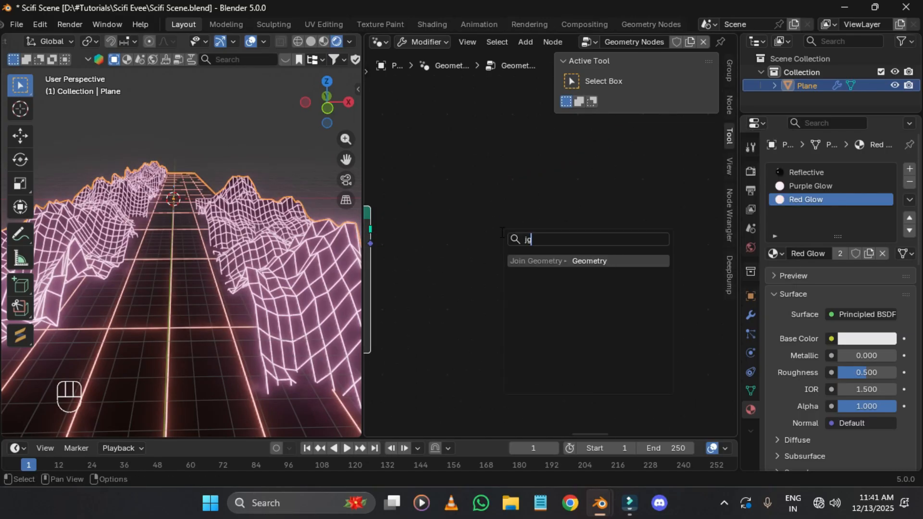
key(Return)
Step: Add a Transform Geometry node after the cube's Join Geometry node
drag(596, 235, 645, 133)
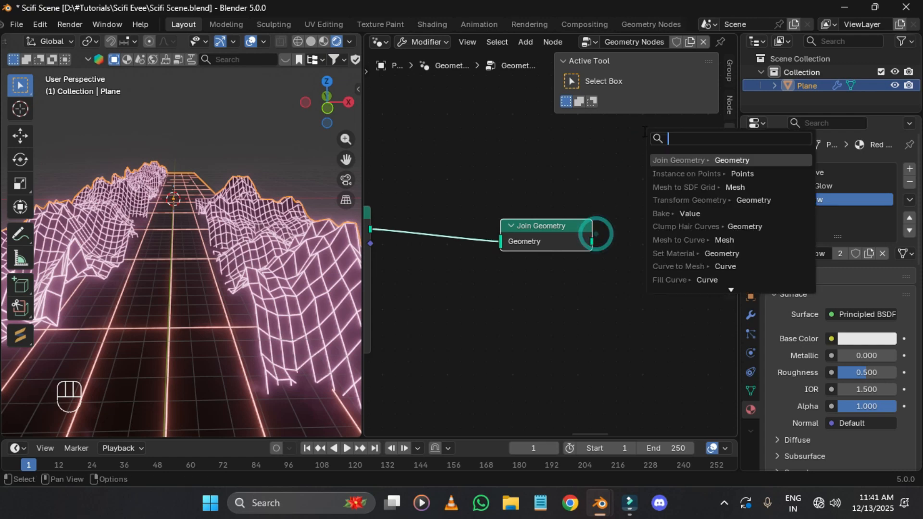
text(tra)
key(Return)
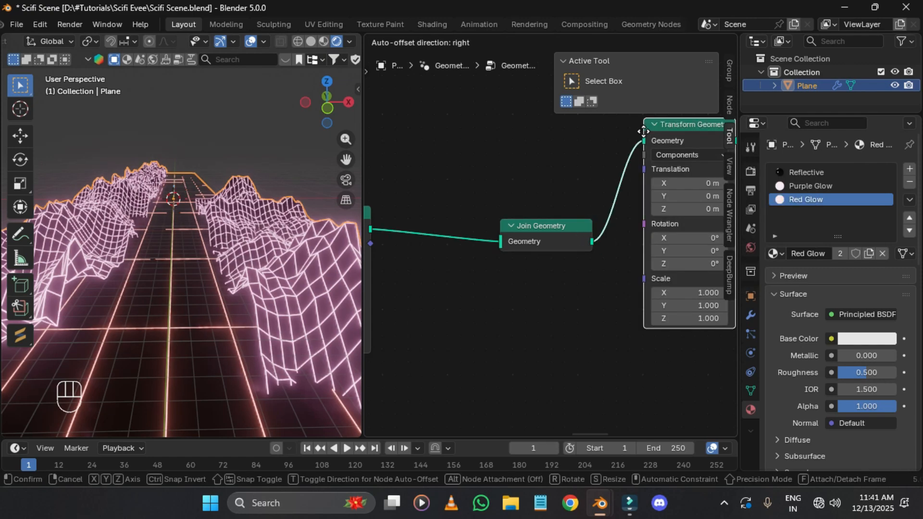
click(643, 130)
Step: Connect the cube's Transform Geometry output to the final Join Geometry node
scroll(644, 131, down, 6)
middle_drag(643, 131, 486, 133)
mouse_move(531, 139)
alt+right_down()
mouse_move(716, 449)
mouse_move(795, 401)
mouse_move(694, 305)
alt+right_up()
scroll(673, 295, down, 6)
scroll(666, 294, up, 1)
middle_drag(666, 294, 476, 274)
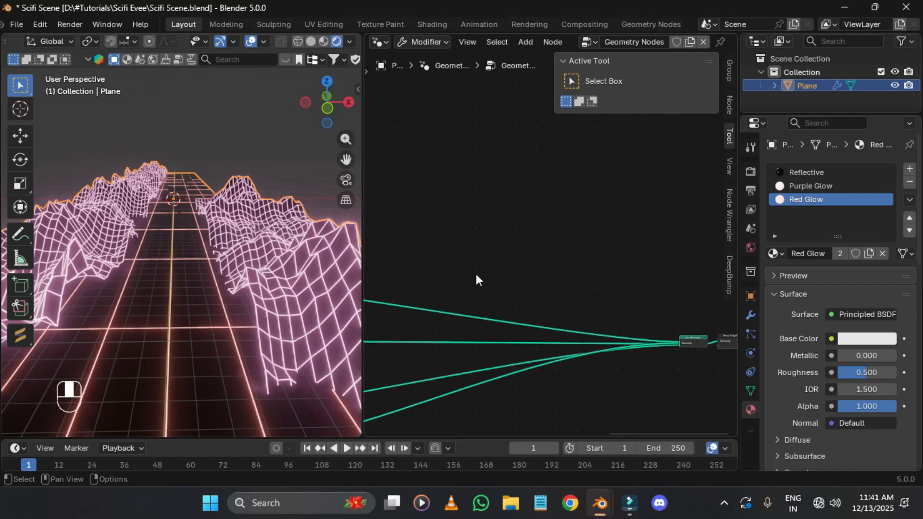
middle_drag(387, 181, 475, 198)
alt+right_drag(439, 190, 745, 355)
middle_drag(591, 313, 639, 339)
scroll(423, 221, up, 10)
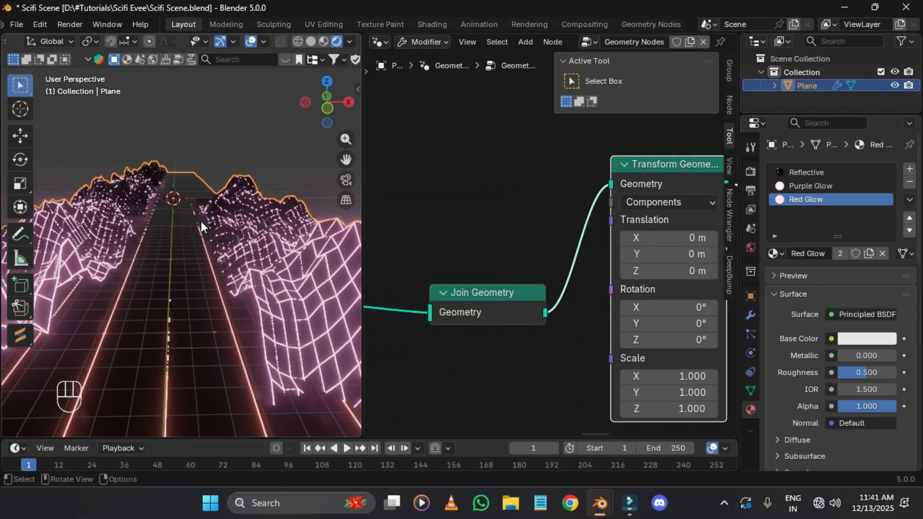
Step: Shift the cube along negative Y in its Transform Geometry node, bringing it closer to the viewpoint
click(250, 157)
mouse_move(236, 200)
middle_down()
mouse_move(203, 262)
mouse_move(237, 232)
mouse_move(270, 240)
middle_up()
mouse_move(332, 255)
middle_down()
mouse_move(362, 228)
mouse_move(356, 164)
middle_up()
drag(668, 254, 433, 255)
shift+middle_drag(275, 231, 288, 139)
scroll(284, 250, up, 2)
shift+middle_drag(284, 269, 284, 226)
click(289, 224)
scroll(531, 216, up, 2)
Step: Add a Mesh to Curve node in Edges mode fed by the Cube's Mesh output
middle_drag(588, 267, 507, 271)
drag(552, 184, 578, 144)
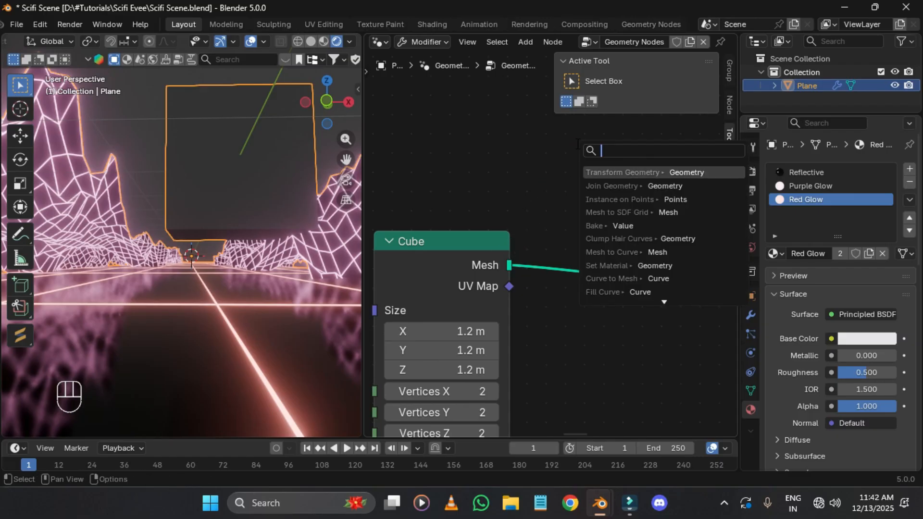
text(mes)
key(Return)
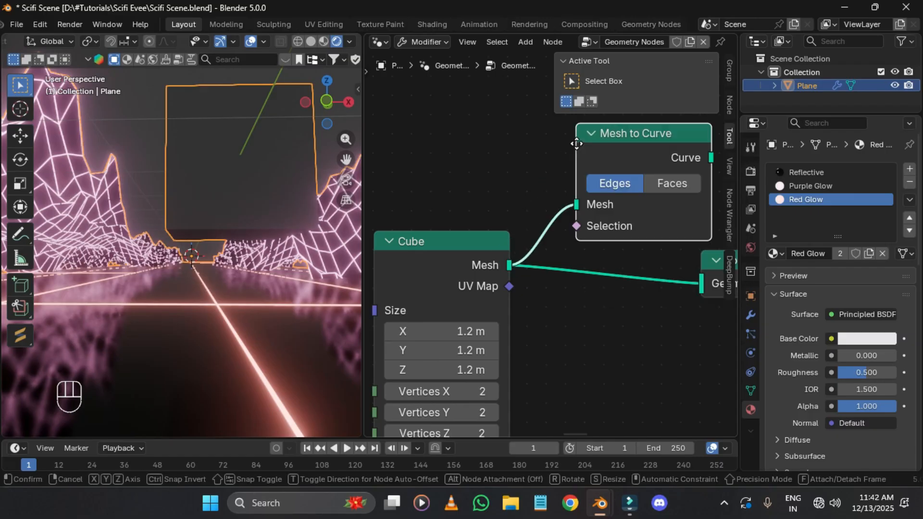
scroll(577, 143, down, 3)
click(526, 153)
Step: Add a Curve to Mesh node after the cube's Mesh to Curve node and tidy their placement
drag(603, 171, 646, 137)
text(c)
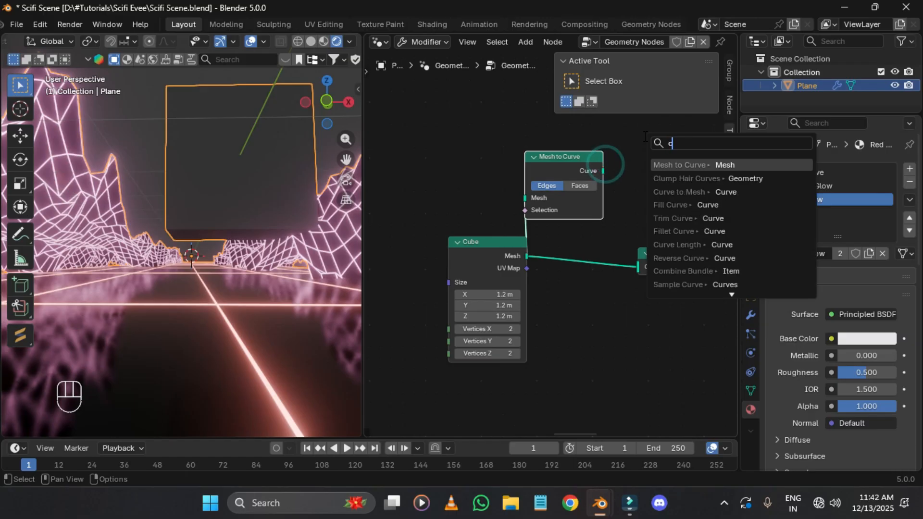
text(tm)
key(Return)
click(645, 137)
drag(574, 160, 601, 149)
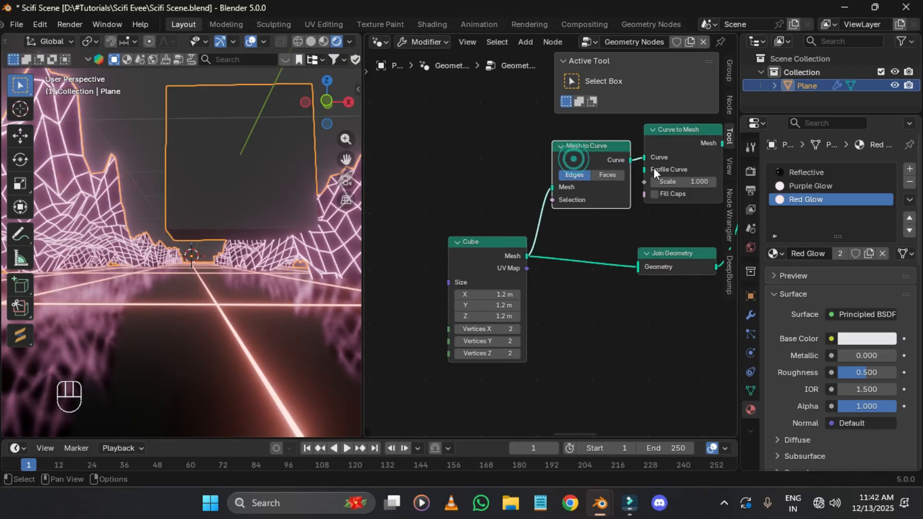
Step: Add a Curve Circle node feeding the Profile Curve input of the cube's Curve to Mesh node
drag(641, 186, 630, 223)
text(cc)
key(Return)
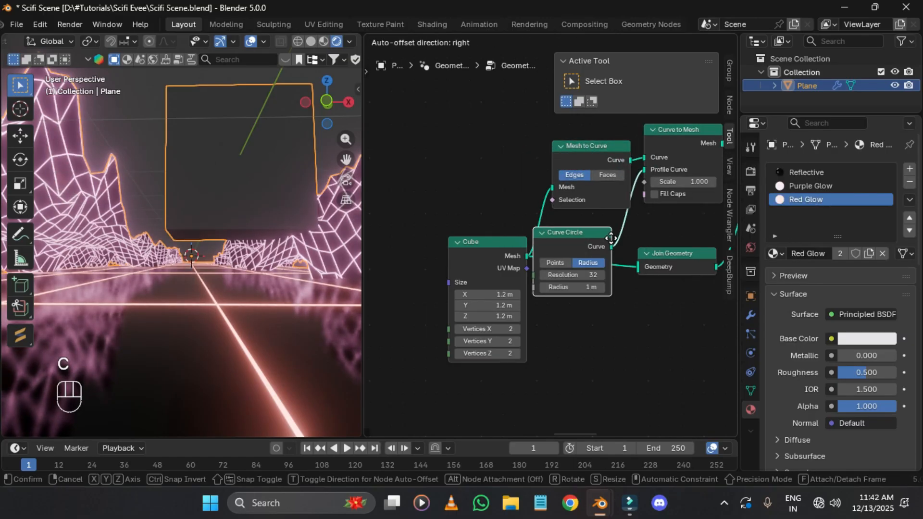
click(626, 225)
Step: Set the cube's Curve Circle to resolution 4 and radius 0.013 m, matching it against the Ground Wireframe setup
click(598, 262)
text(3)
key(Return)
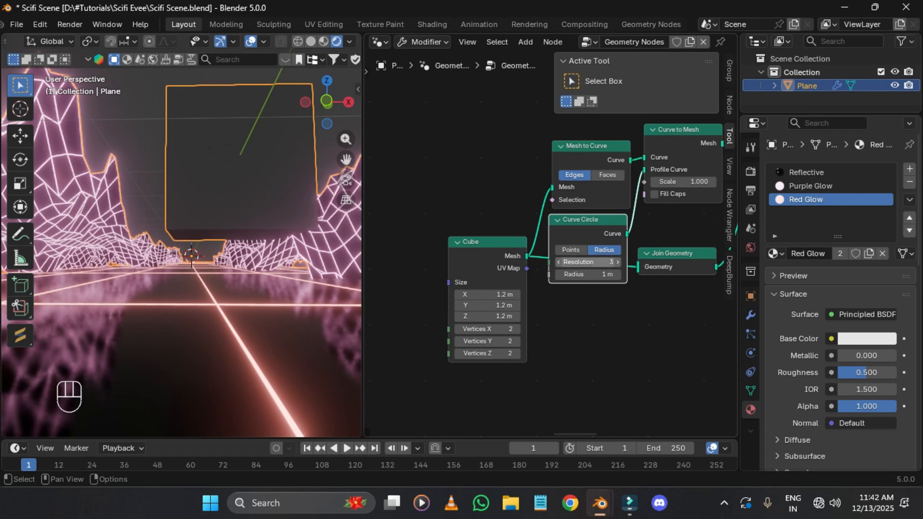
click(596, 263)
text(4)
key(Return)
click(583, 278)
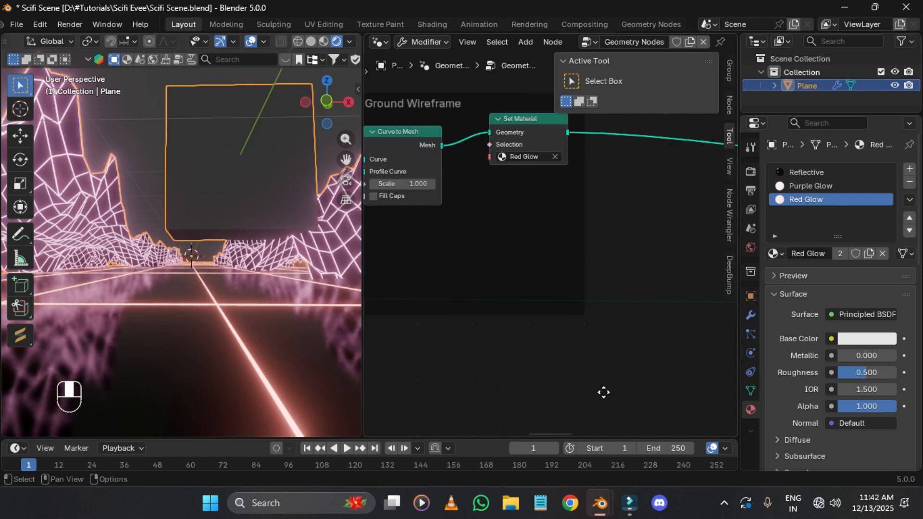
click(502, 350)
click(589, 316)
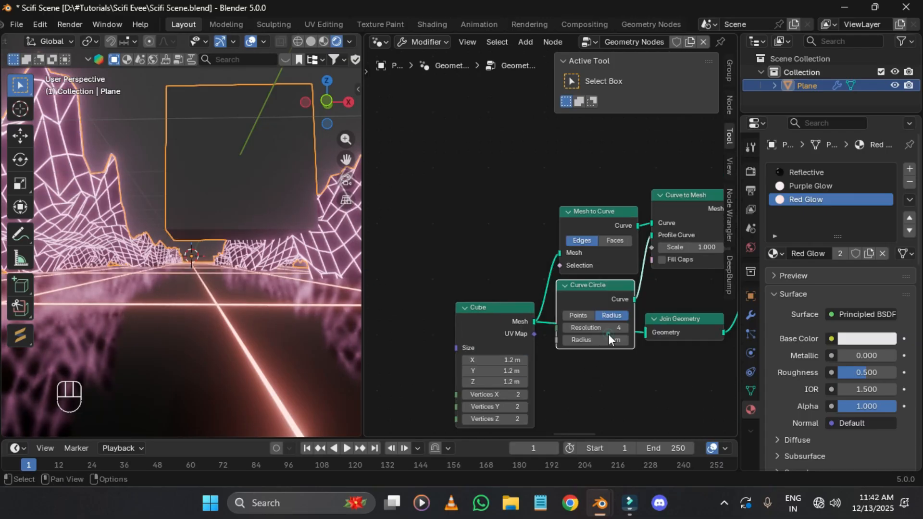
click(608, 333)
Step: Tidy the cube's Mesh to Curve node placement and connect the Curve to Mesh output to the cube's Join Geometry node
shift+click(608, 238)
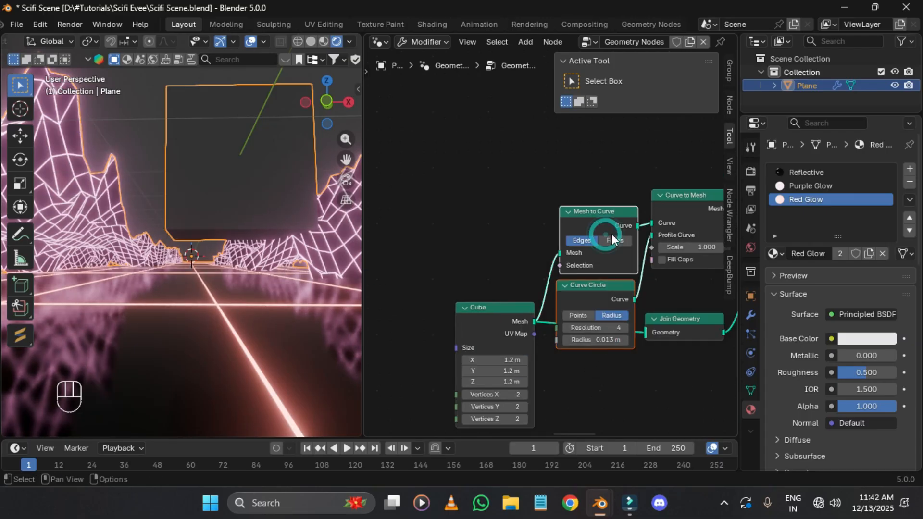
key(g)
click(615, 189)
click(546, 188)
middle_drag(547, 188, 489, 184)
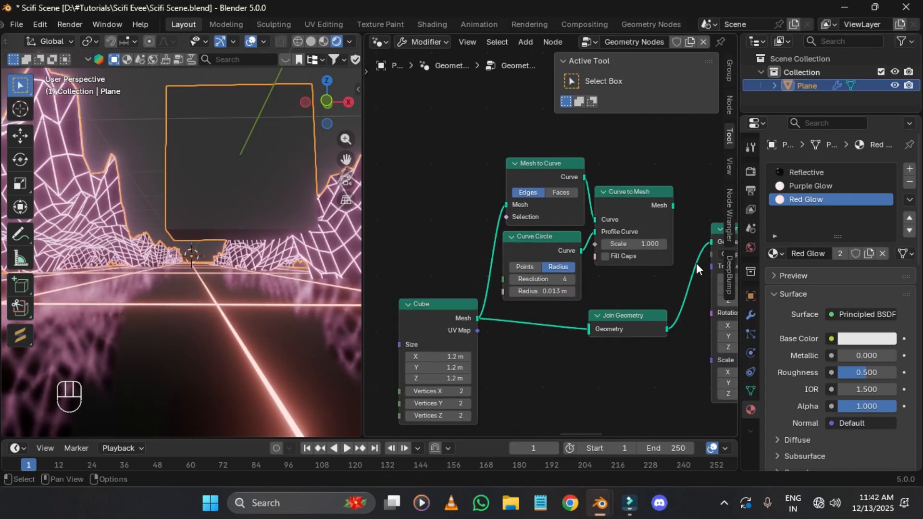
drag(592, 325, 590, 329)
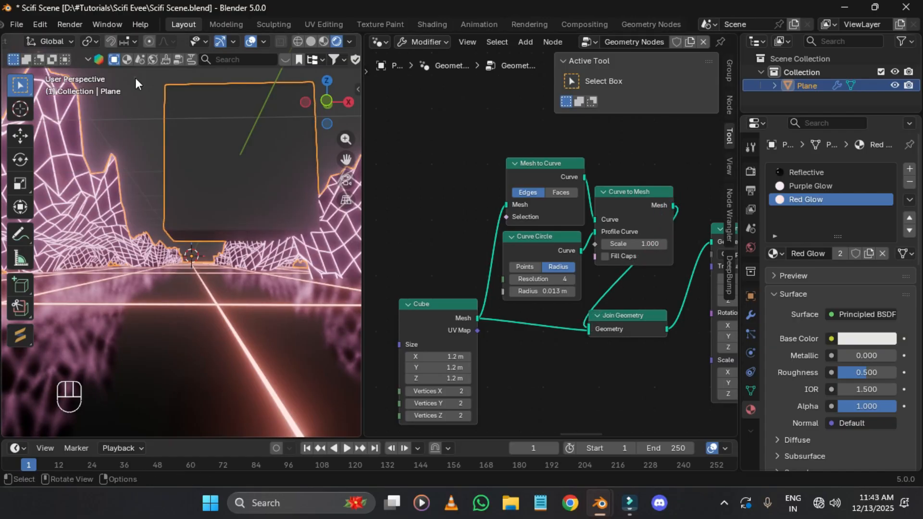
middle_drag(140, 96, 241, 185)
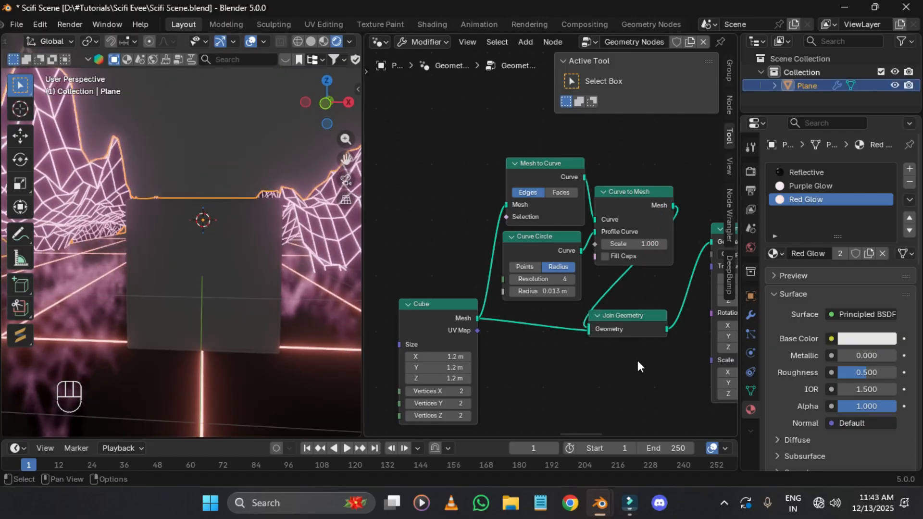
Step: Space out the cube's Transform Geometry and Join Geometry nodes and undo the accidental Curve Circle radius change
scroll(639, 333, down, 2)
middle_drag(639, 331, 615, 342)
drag(647, 247, 652, 288)
drag(567, 300, 588, 304)
drag(508, 283, 500, 283)
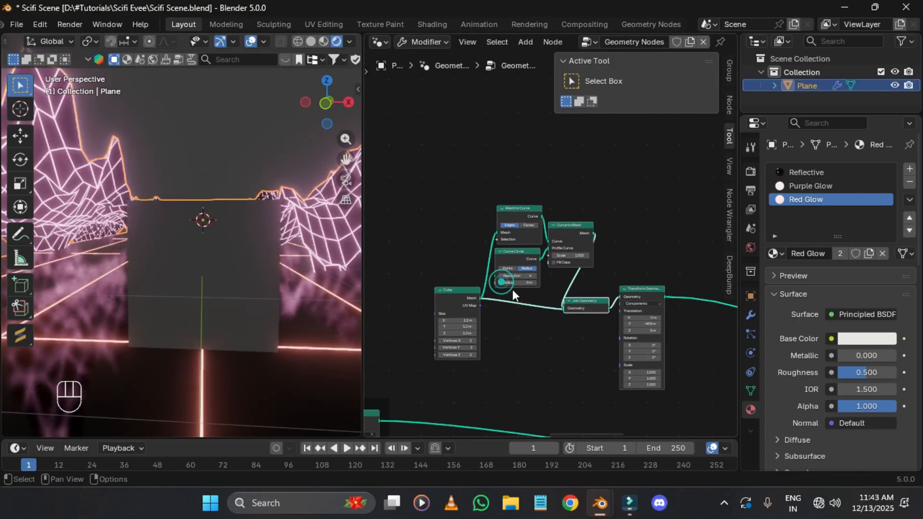
scroll(541, 308, up, 1)
key(ctrl+z)
key(shift+a)
click(543, 165)
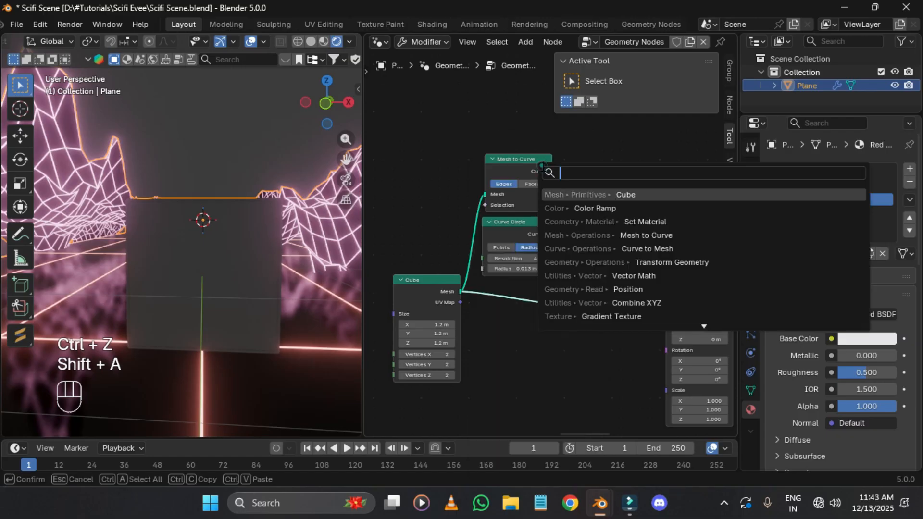
text(set)
key(Return)
right_click(535, 203)
Step: Insert a Set Material node between the Cube and Join Geometry, and duplicate it onto the link after Curve to Mesh
key(shift+a)
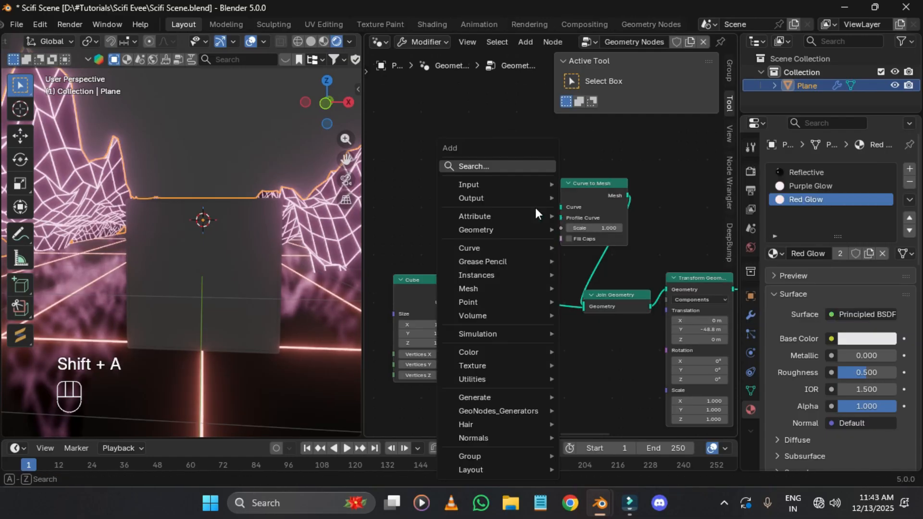
text(s)
click(539, 230)
click(498, 284)
key(shift+d)
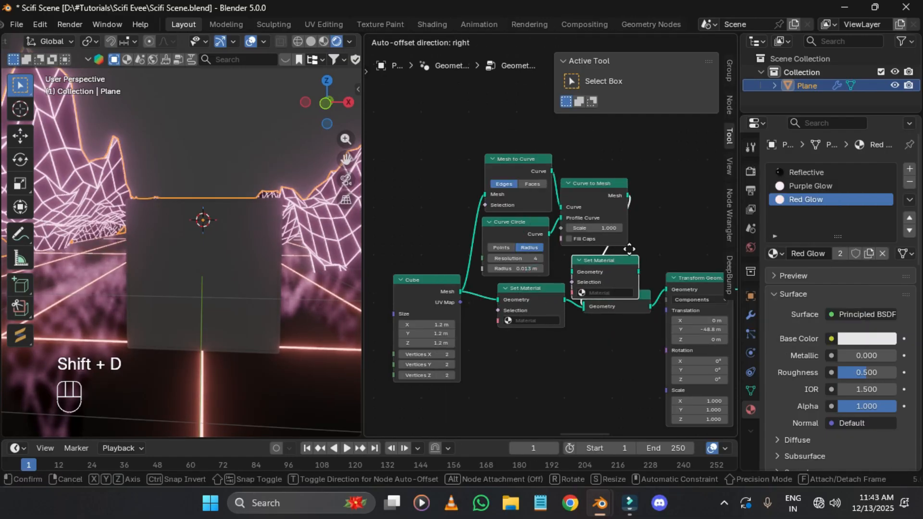
click(631, 246)
Step: Assign the Reflective material in the Set Material node directly after the Cube
middle_drag(545, 320, 576, 297)
click(576, 296)
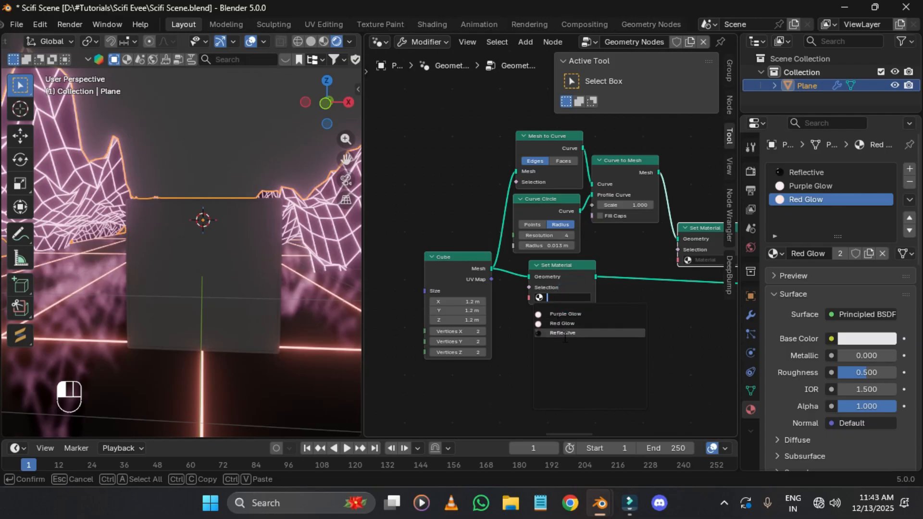
click(562, 332)
middle_drag(631, 281, 619, 312)
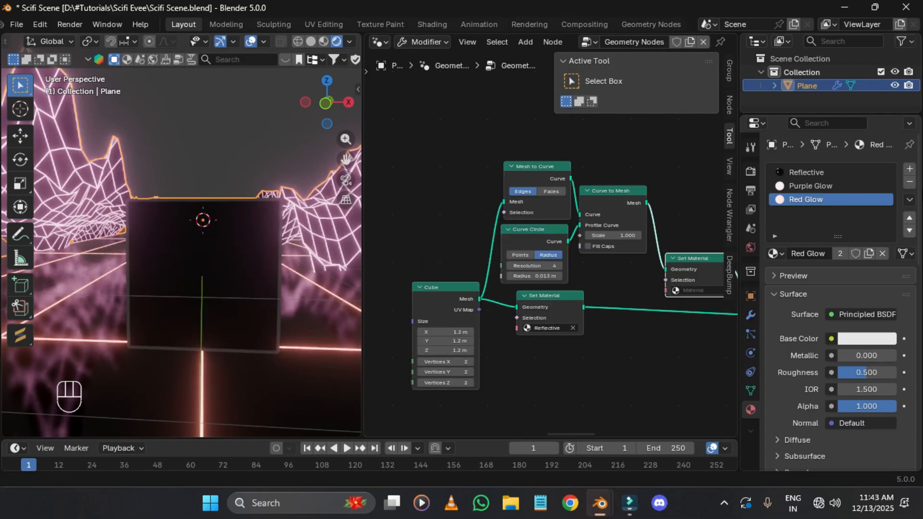
Step: Add a new material slot to the Plane with a new material named Blue Glow
click(911, 169)
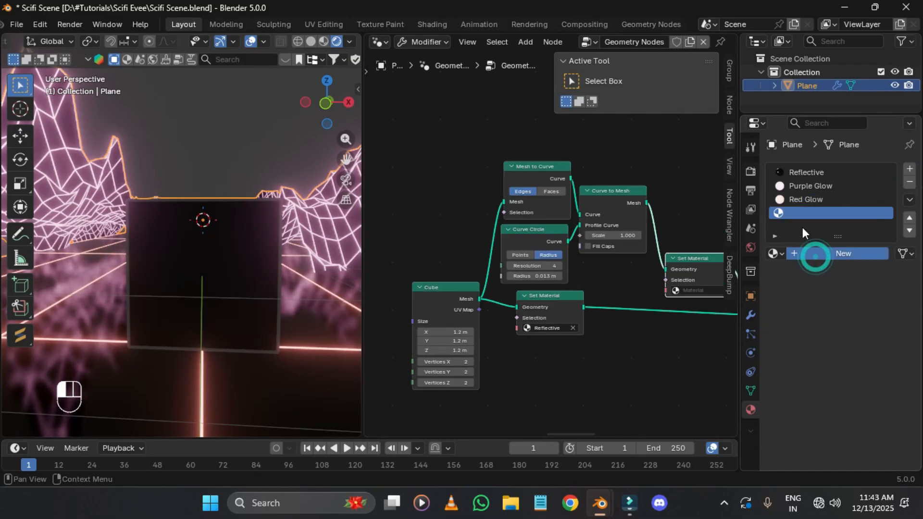
click(815, 254)
click(802, 253)
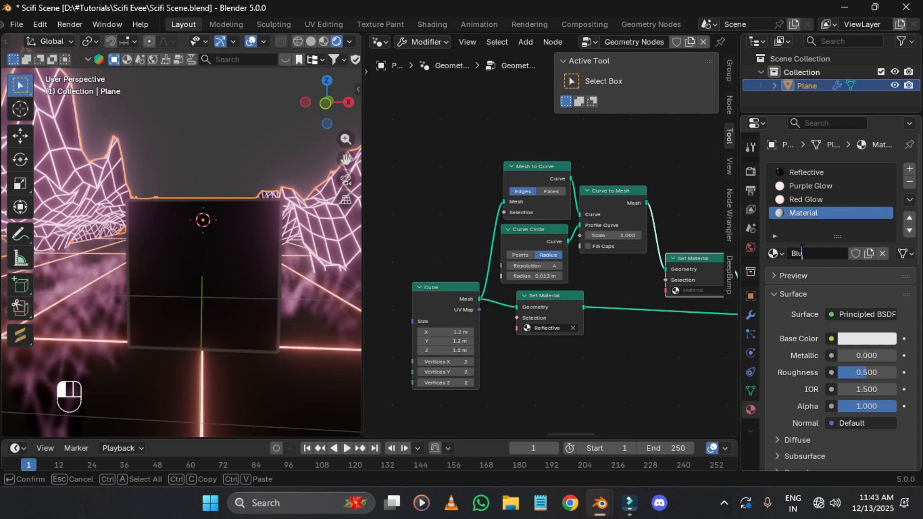
text(Blue Glow)
key(Return)
Step: Assign the Blue Glow material in the Set Material node after the cube's Curve to Mesh node
scroll(587, 272, up, 2)
click(584, 265)
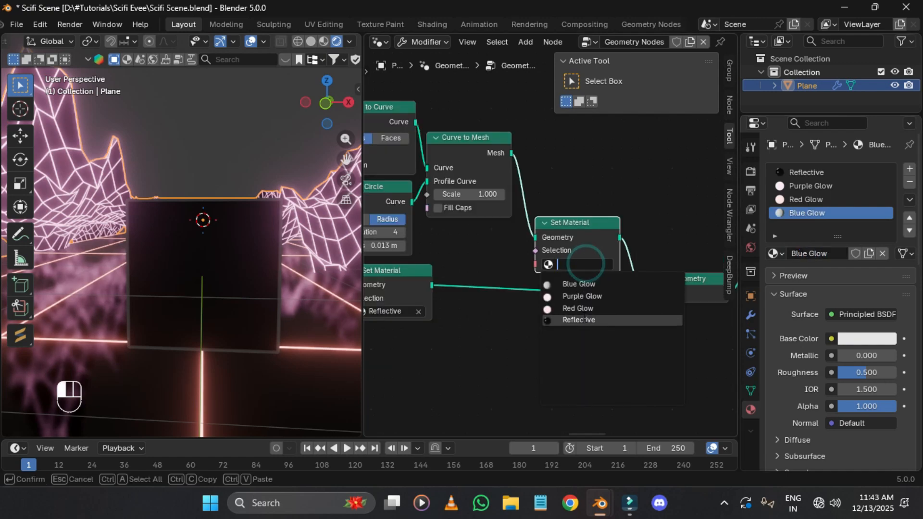
click(590, 284)
Step: In the Shader Editor, give Blue Glow a light blue emission color (#A5BBFFFF) with strength 10
click(380, 42)
click(432, 157)
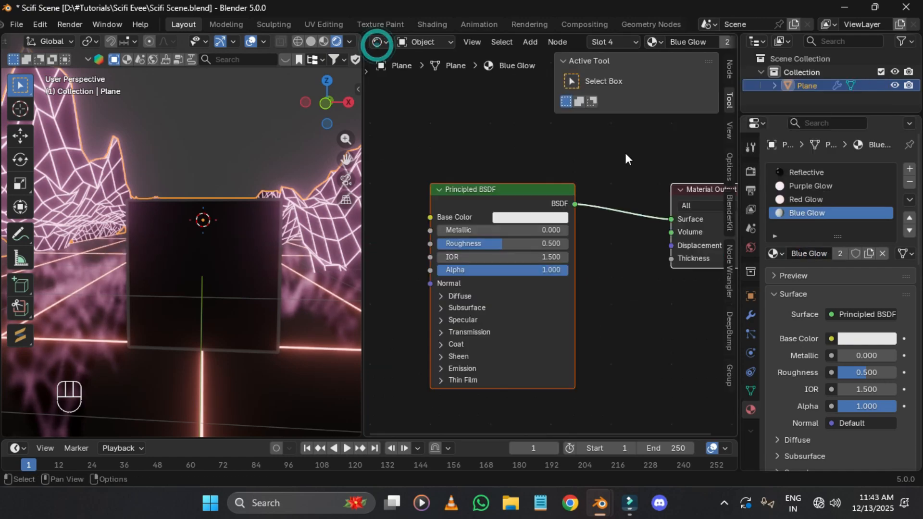
click(441, 368)
scroll(491, 253, up, 1)
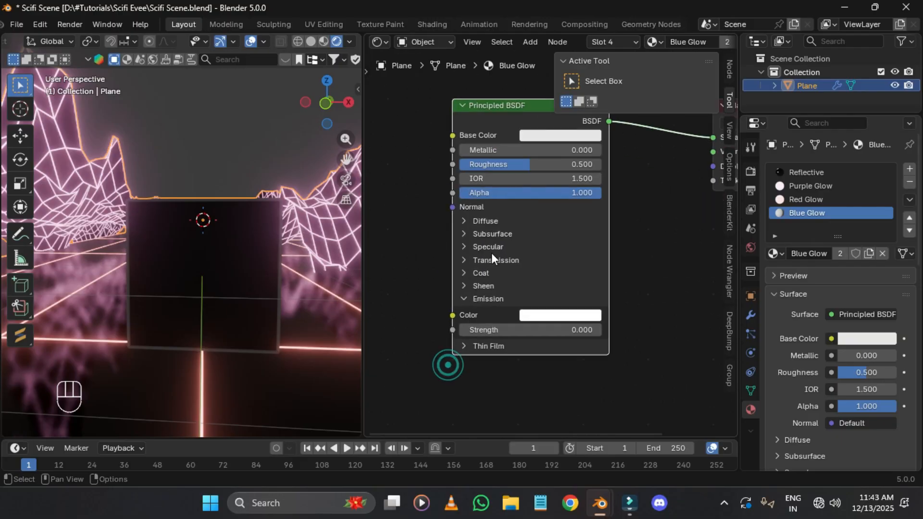
click(544, 317)
drag(577, 139, 590, 126)
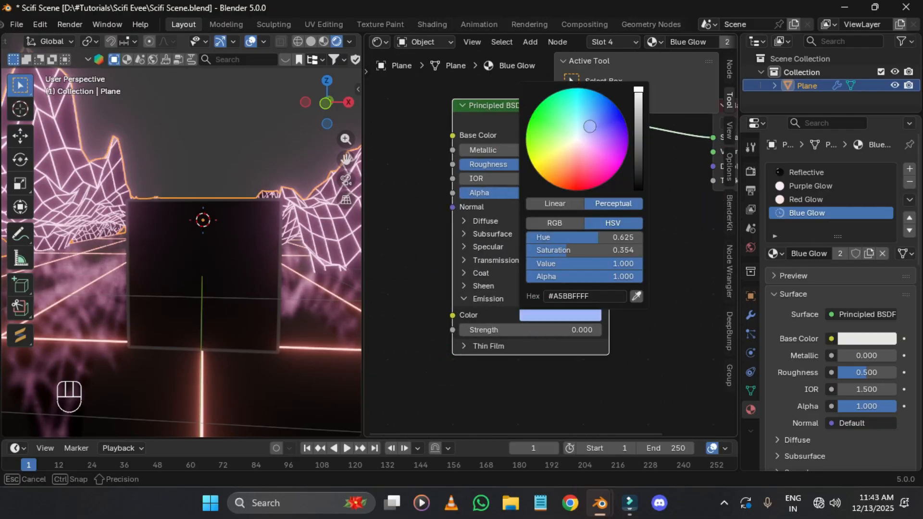
click(563, 329)
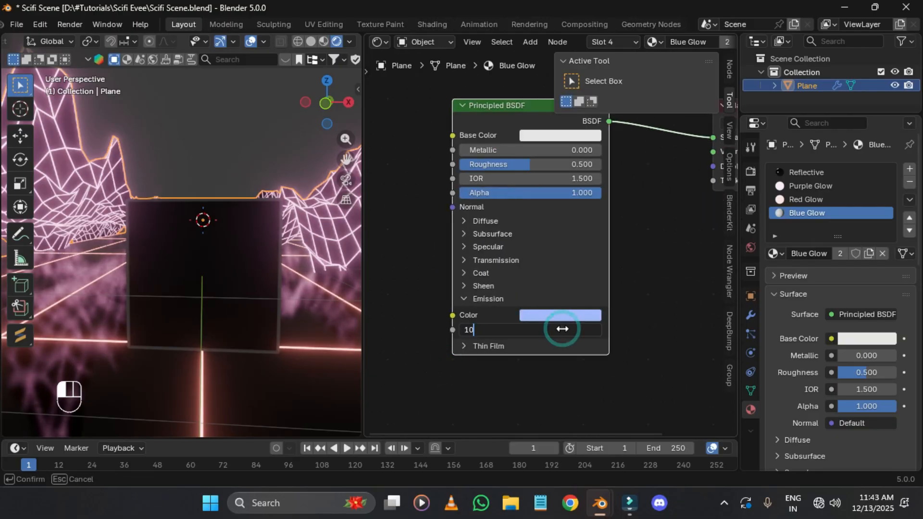
text(10)
key(Return)
middle_drag(190, 162, 244, 320)
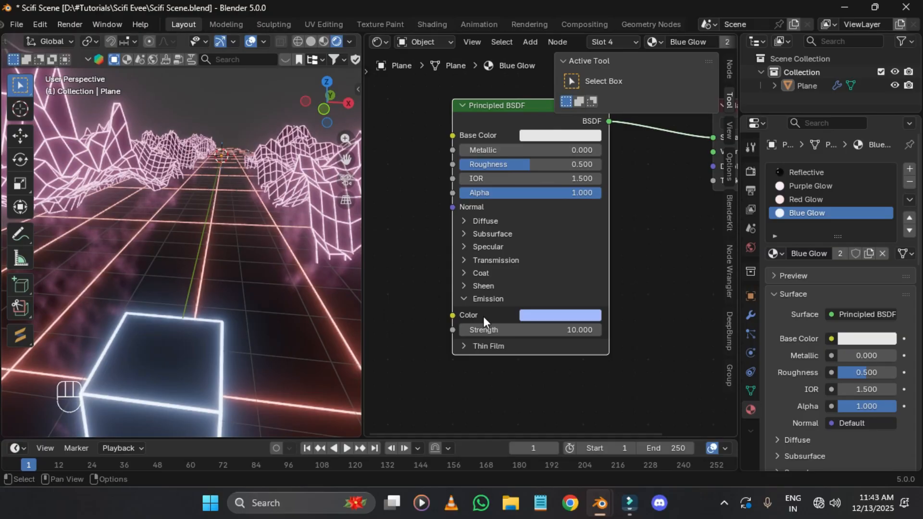
Step: Change Blue Glow's emission color to a deeper, more saturated blue and check the cube's glow in the viewport
click(573, 315)
mouse_move(590, 112)
mouse_down()
mouse_move(611, 121)
mouse_move(599, 123)
mouse_up()
scroll(201, 267, down, 4)
middle_drag(228, 152, 253, 237)
scroll(253, 237, up, 5)
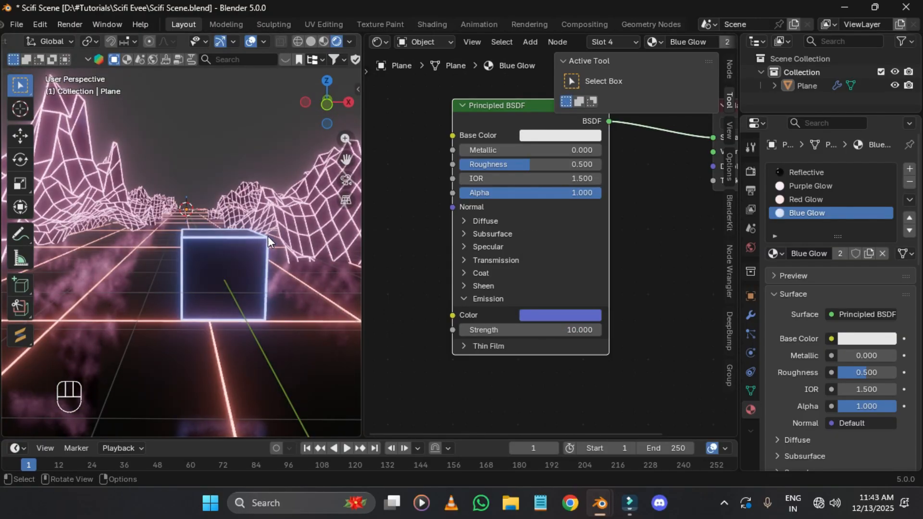
Step: Return to the Geometry Node Editor, enclose all the cube's nodes in a frame and label it Cube
click(378, 42)
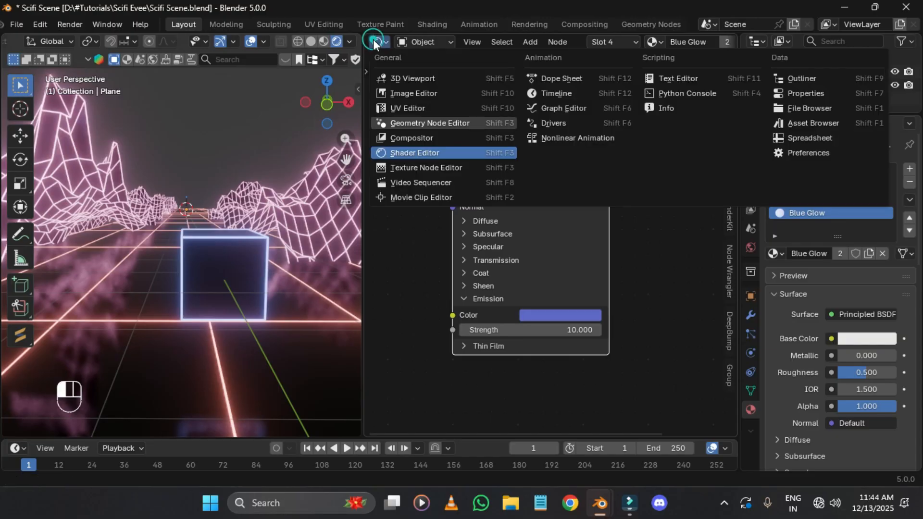
click(418, 123)
scroll(654, 221, down, 5)
scroll(645, 209, down, 1)
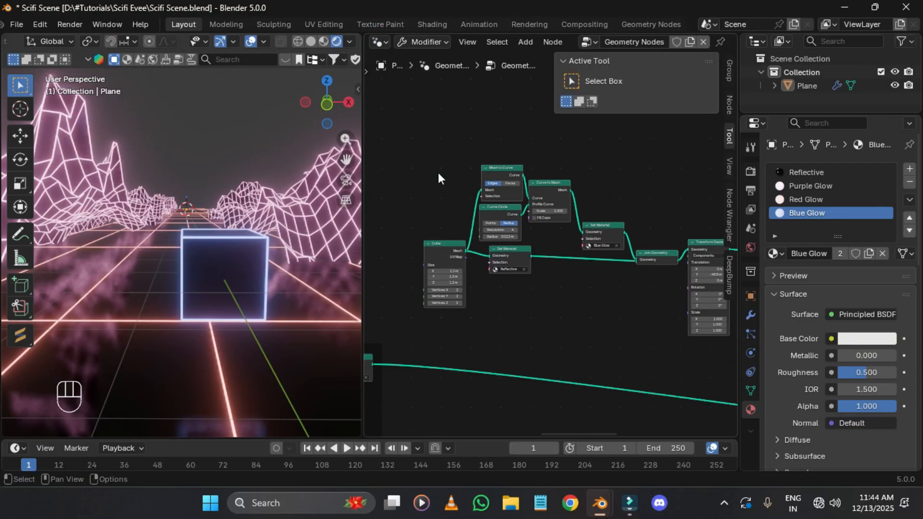
scroll(448, 180, down, 1)
middle_drag(603, 227, 571, 207)
key(ctrl+j)
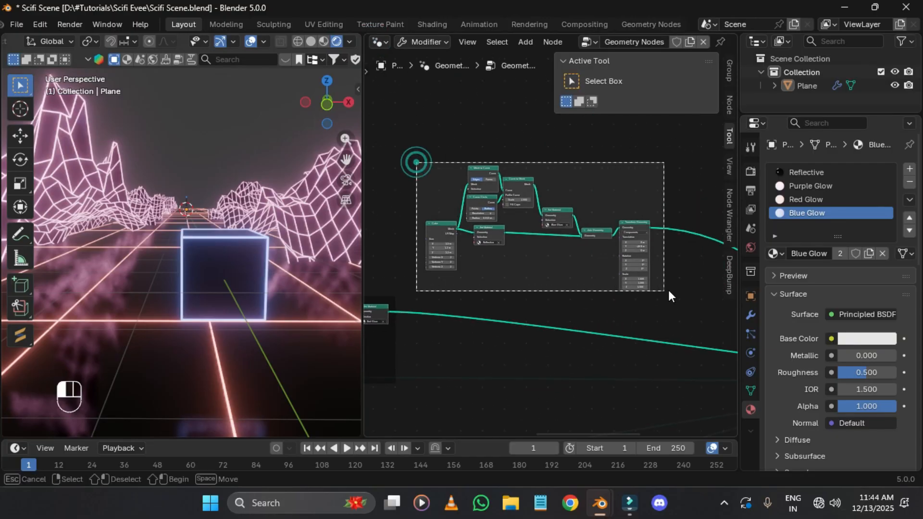
key(F2)
text(Cu)
text(be)
key(Return)
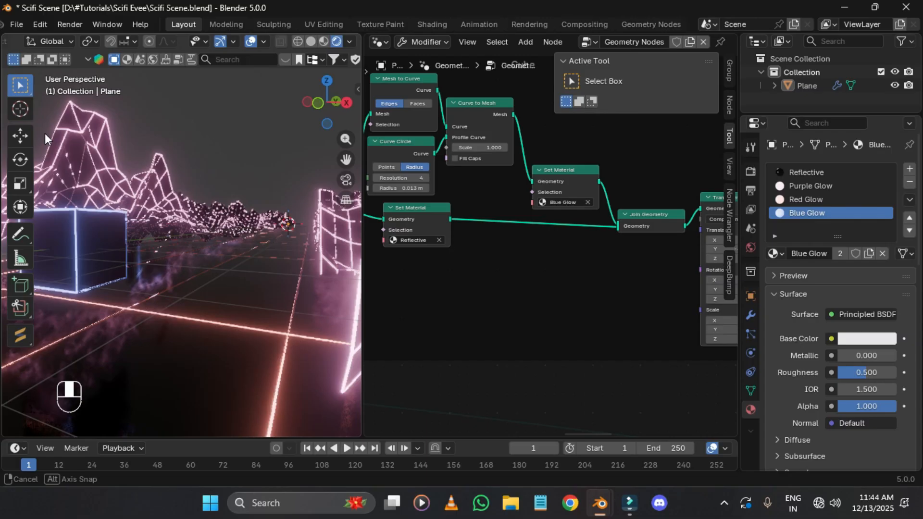
Step: Try lowering the cube toward the ground by setting its Transform Geometry Z translation to -0.07 m
middle_drag(140, 170, 177, 213)
click(146, 305)
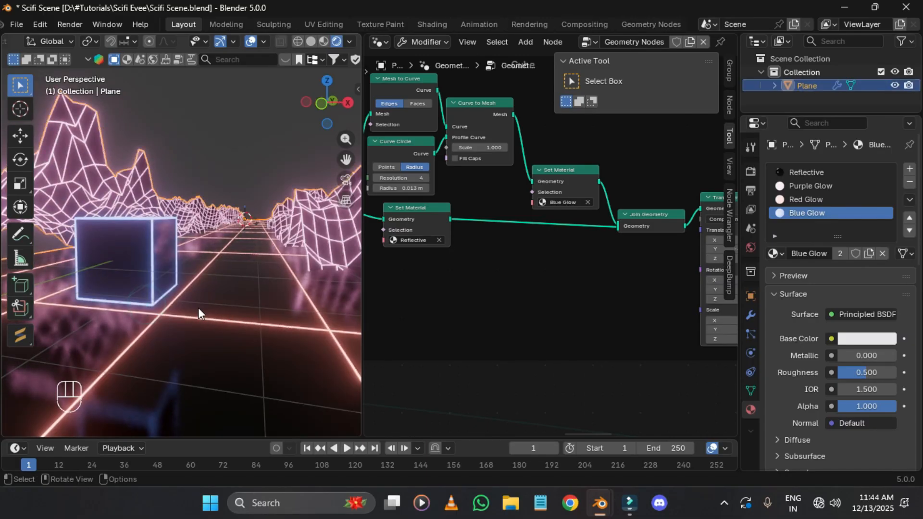
middle_drag(198, 307, 198, 306)
middle_drag(721, 242, 674, 239)
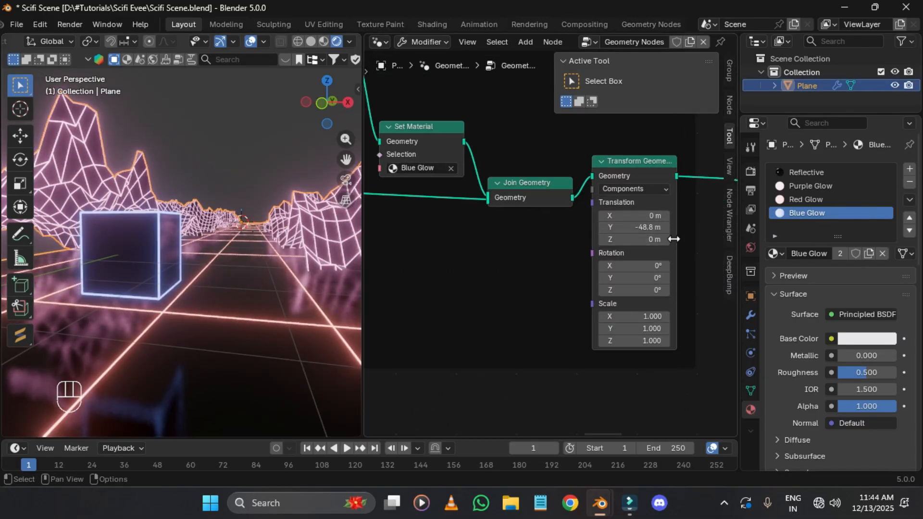
shift+drag(639, 239, 580, 239)
click(636, 240)
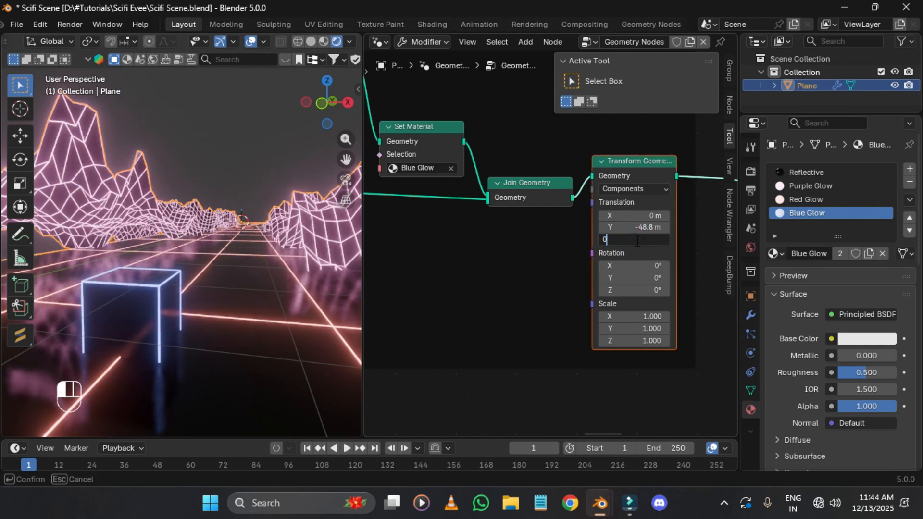
text(0.07)
key(Return)
click(637, 239)
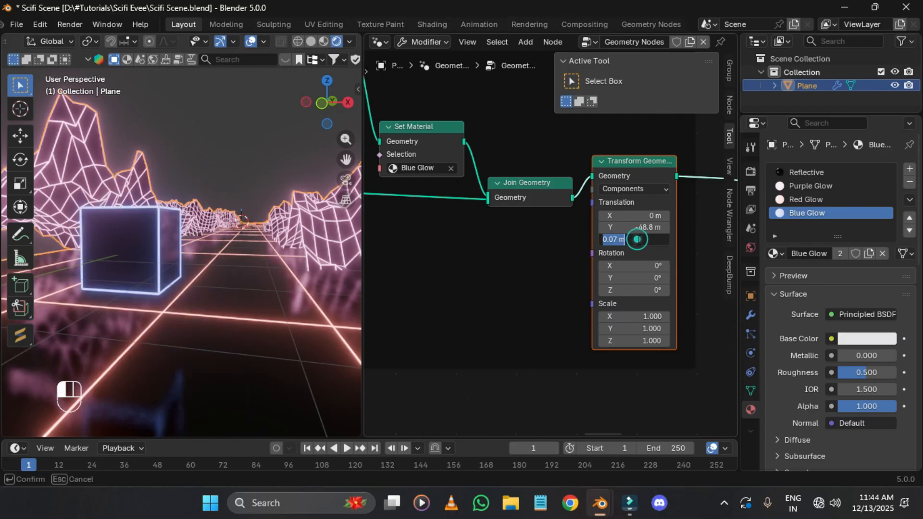
text(-)
key(Return)
middle_drag(289, 231, 298, 238)
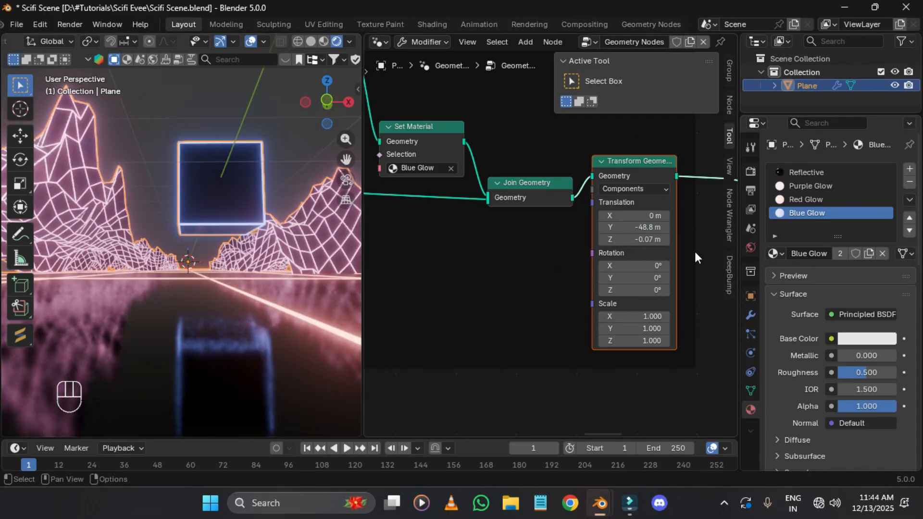
Step: Set the Z translation in the cube's Transform Geometry node to -0.7 m
shift+drag(640, 241, 594, 241)
click(640, 241)
text(-0.0)
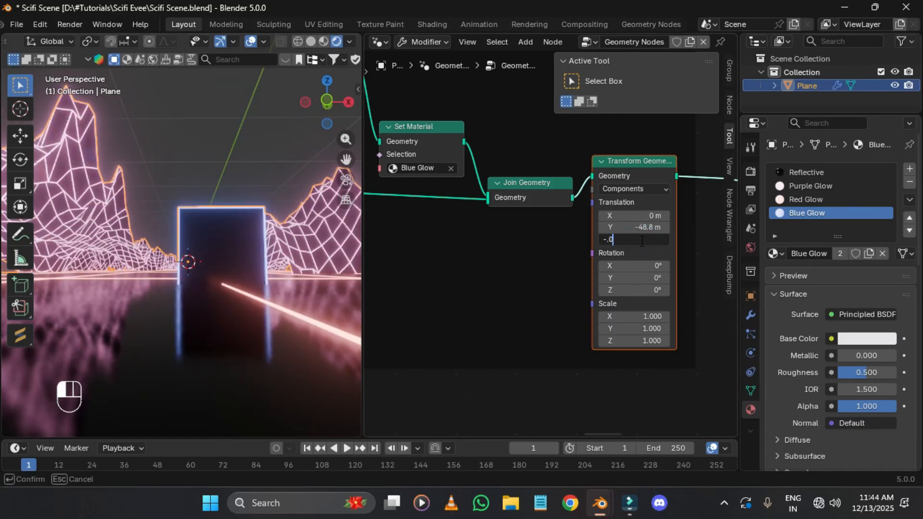
text(7)
key(Return)
Step: Rotate the cube in its Transform Geometry node to 45° on X and 35° on Y
middle_drag(628, 227, 621, 195)
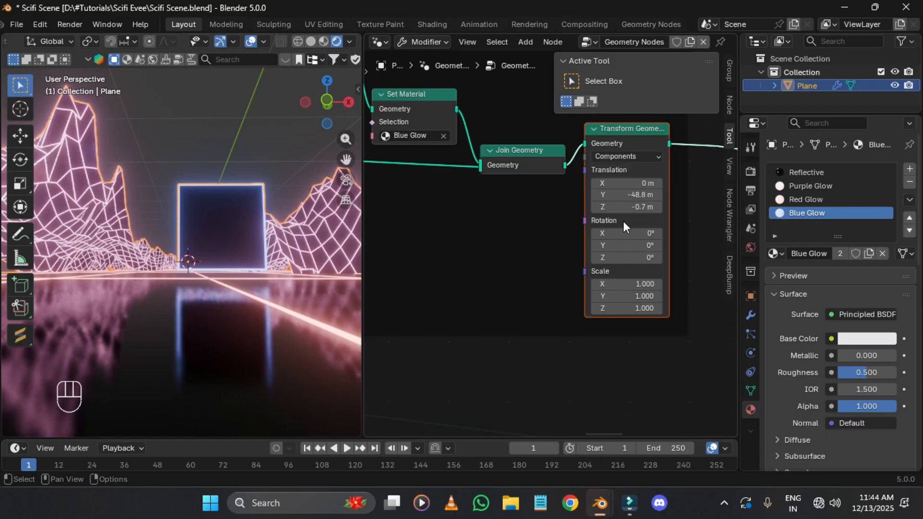
drag(615, 234, 631, 263)
mouse_move(630, 244)
mouse_down()
mouse_move(647, 243)
mouse_move(634, 232)
mouse_up()
text(45)
click(714, 261)
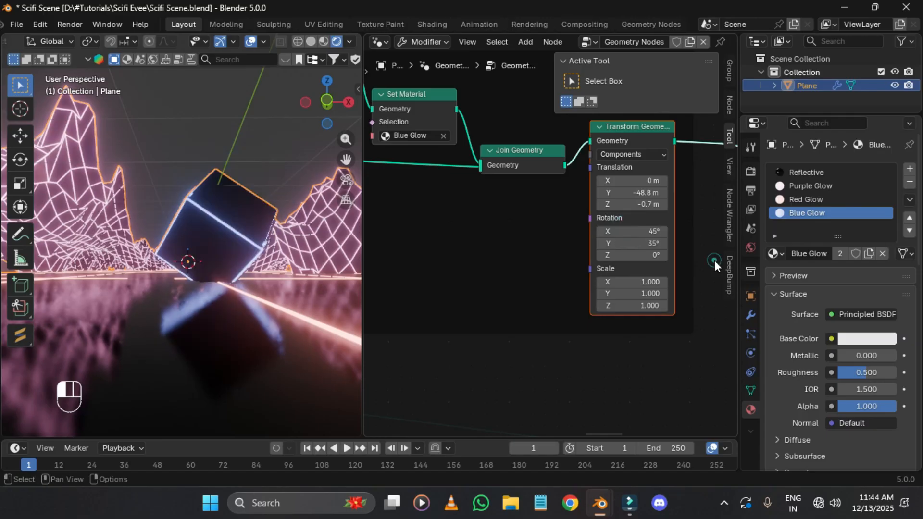
Step: Try a Z translation of -0.07 m for the rotated cube in its Transform Geometry node
scroll(290, 259, up, 1)
middle_drag(274, 194, 298, 211)
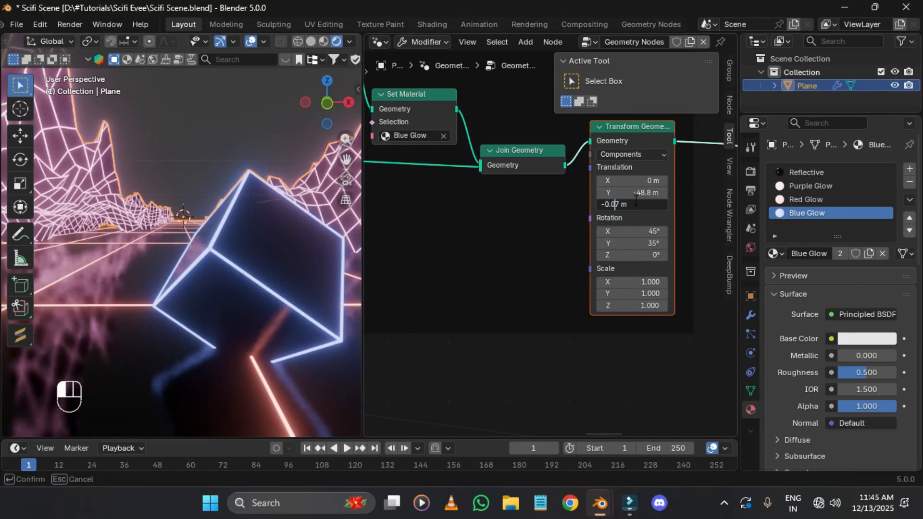
click(544, 219)
mouse_move(269, 255)
middle_down()
mouse_move(266, 264)
mouse_move(268, 254)
middle_up()
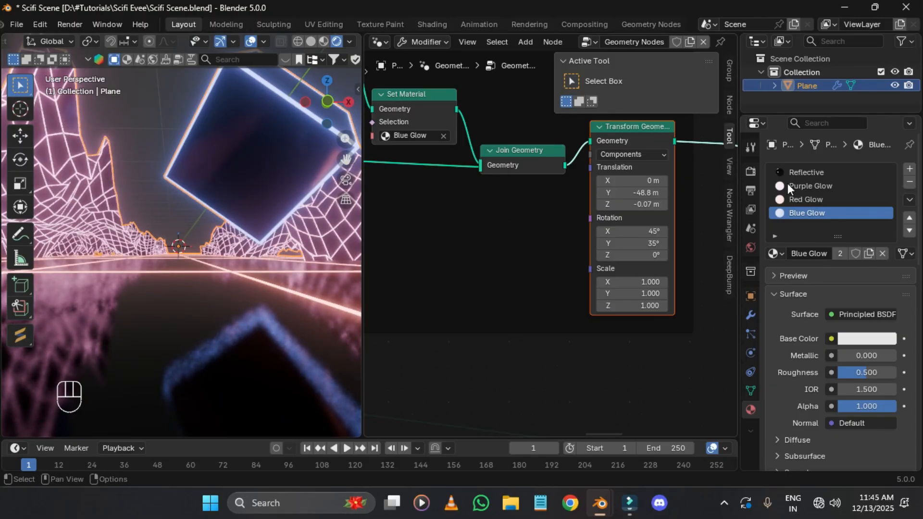
Step: Set the Z translation in the cube's Transform Geometry node to -0.44 m and save the file
shift+drag(635, 204, 662, 207)
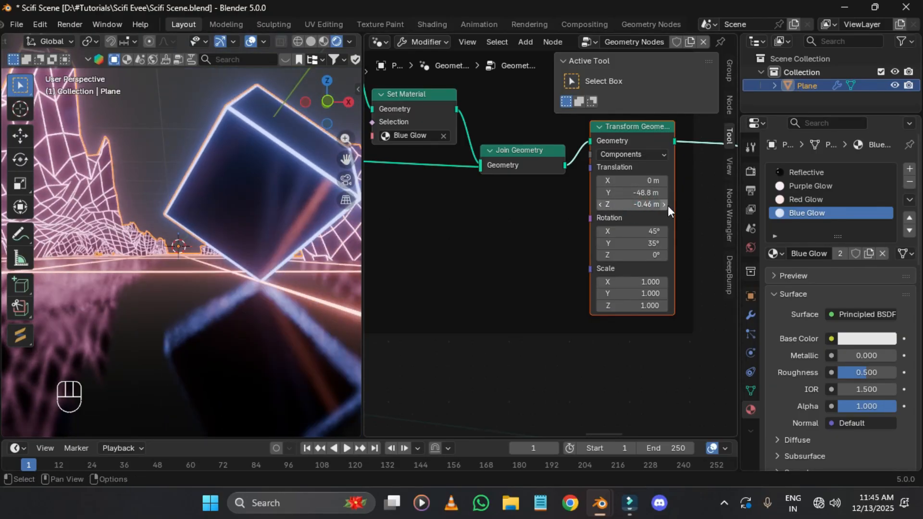
click(668, 205)
double_click(625, 205)
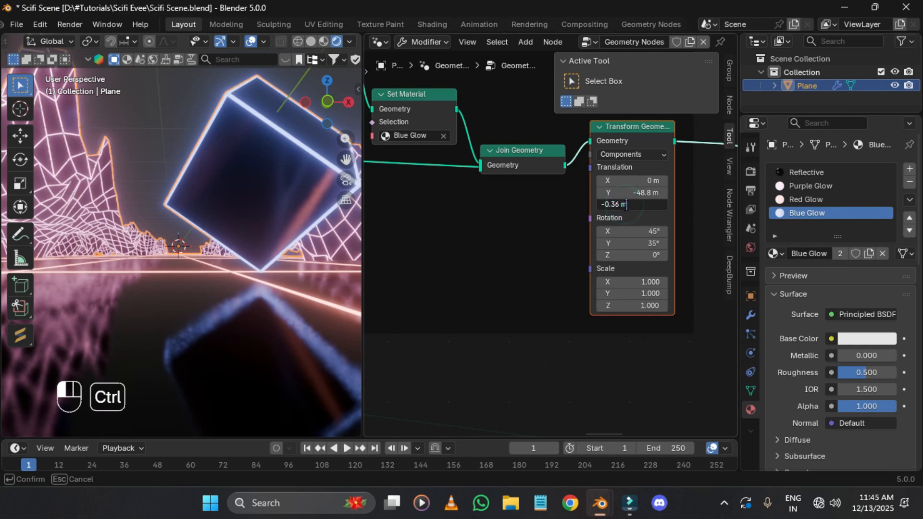
text(4)
key(Return)
scroll(313, 289, down, 4)
mouse_move(245, 243)
middle_down()
mouse_move(234, 220)
mouse_move(236, 248)
middle_up()
shift+drag(632, 255, 661, 255)
scroll(544, 203, down, 6)
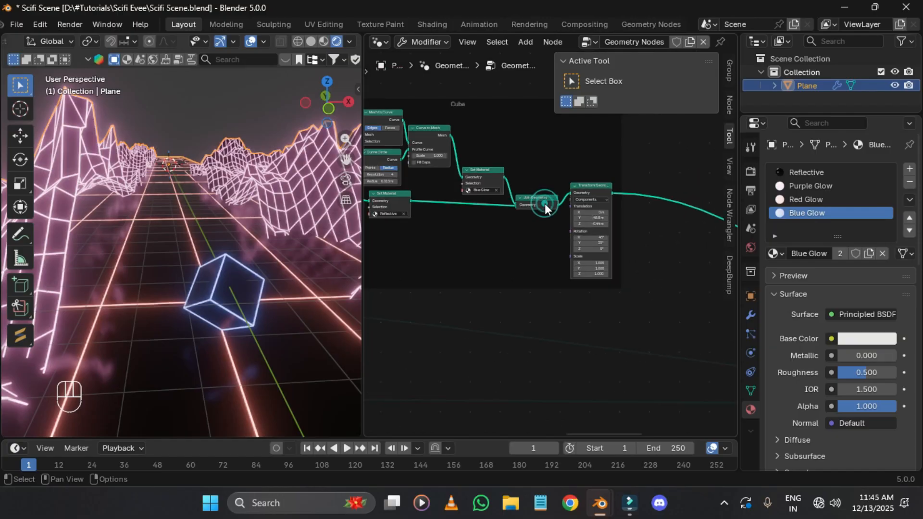
key(ctrl+s)
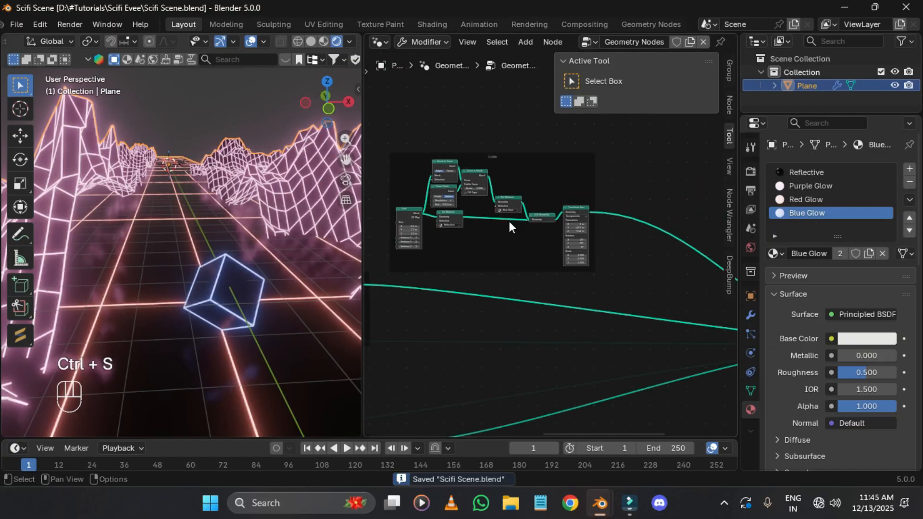
Step: Duplicate the whole Cube frame with its nodes and place the copy below the other node groups
scroll(535, 214, up, 1)
scroll(459, 139, down, 2)
drag(462, 140, 619, 240)
scroll(619, 240, down, 1)
key(ctrl+shift+d)
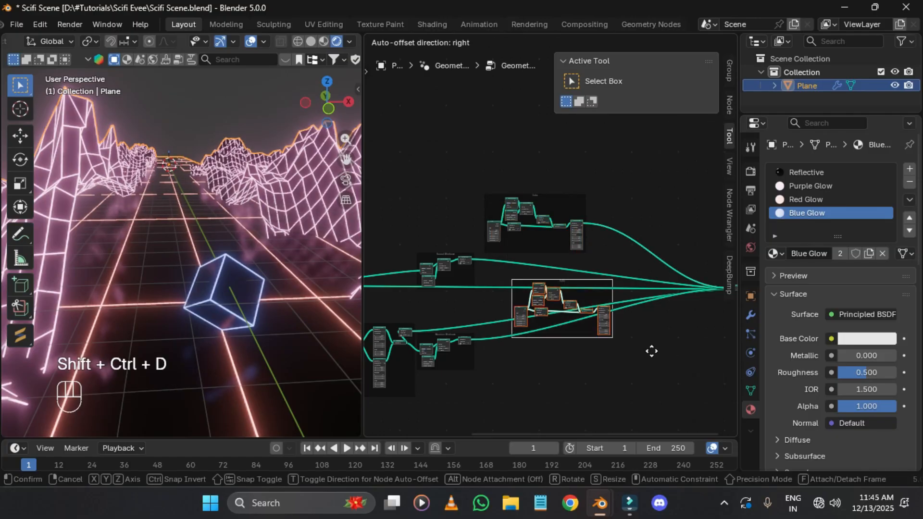
click(622, 389)
Step: Connect the Transform Geometry output of the duplicated Cube frame to the final Join Geometry node
scroll(618, 384, up, 5)
middle_drag(613, 376, 509, 325)
click(613, 278)
scroll(579, 306, up, 1)
click(580, 308)
scroll(509, 325, up, 2)
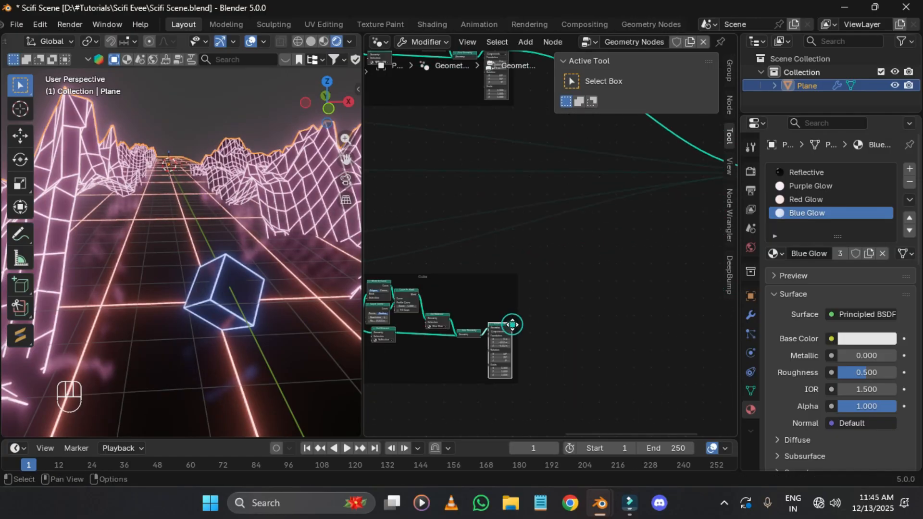
alt+right_drag(723, 85, 756, 171)
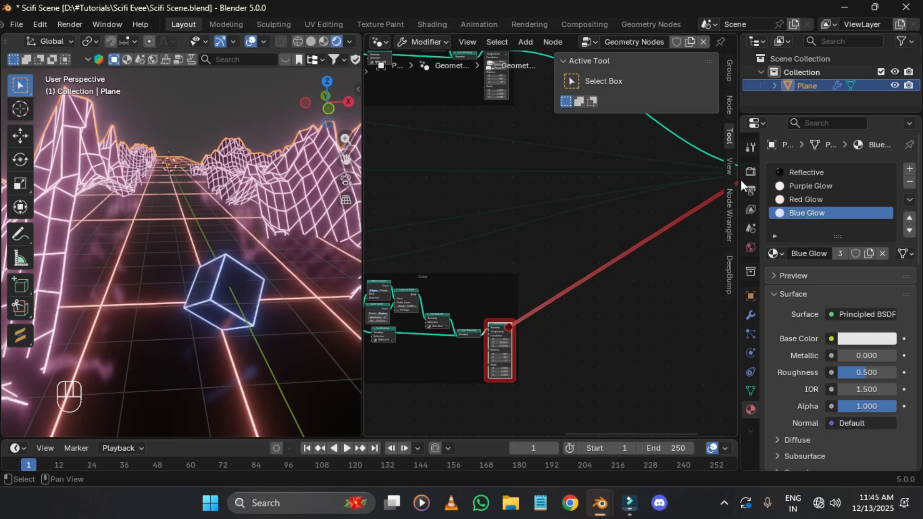
Step: Move the duplicated cube to X 1.7 m and Y -34 m in its Transform Geometry node
middle_drag(558, 270, 648, 186)
scroll(648, 186, up, 3)
scroll(583, 267, up, 8)
scroll(628, 296, up, 2)
middle_drag(628, 296, 607, 242)
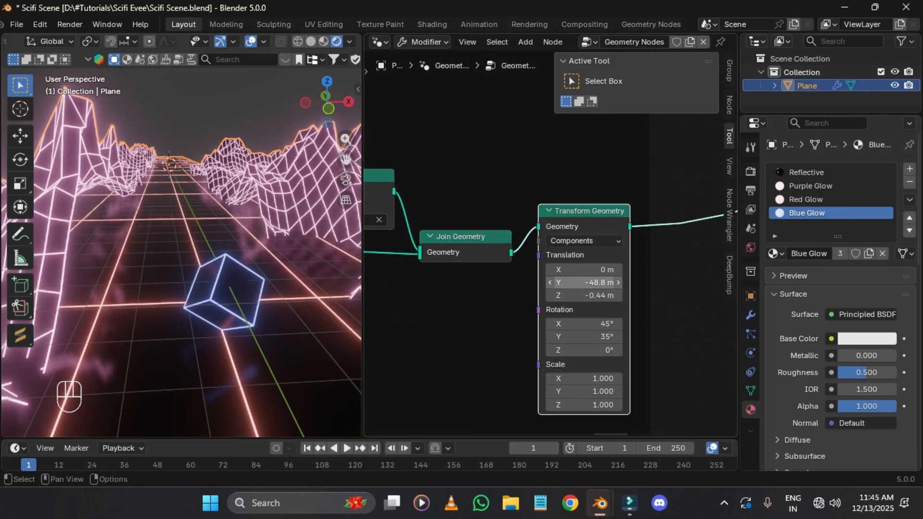
drag(597, 282, 615, 270)
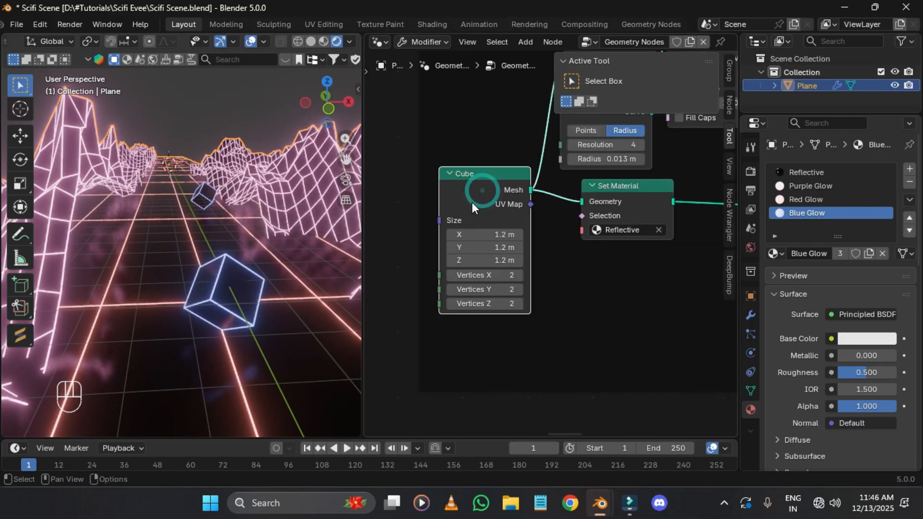
Step: Swap the Cube node in the duplicated frame for a Cone mesh primitive
key(shift+s)
click(469, 169)
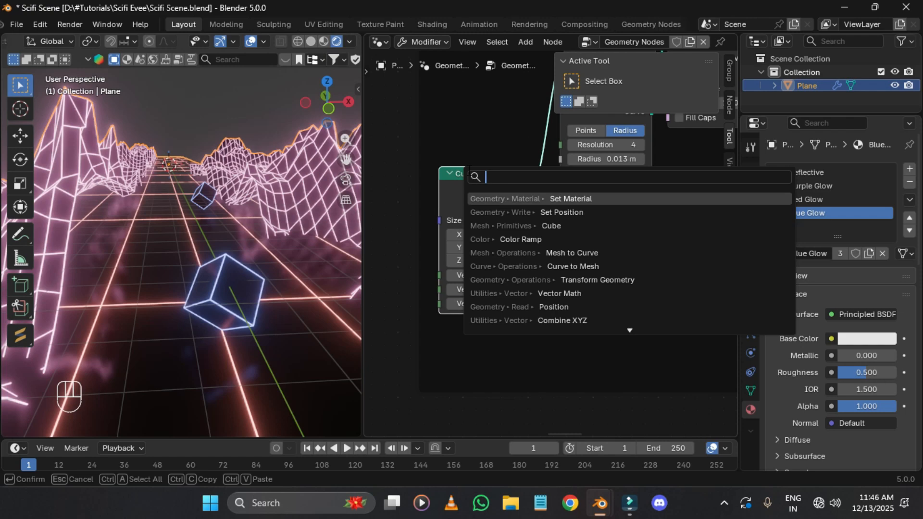
key(Return)
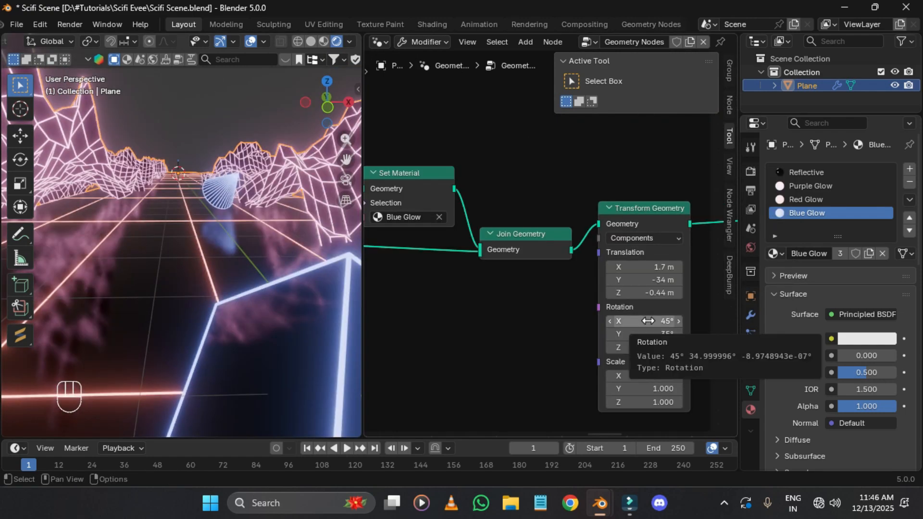
Step: Reset the cone's rotation to 0° on all axes and set its Z translation to -1.35 m
key(BackSpace)
mouse_move(658, 295)
shift+mouse_down()
mouse_move(625, 294)
mouse_move(642, 294)
shift+mouse_up()
drag(659, 347, 662, 347)
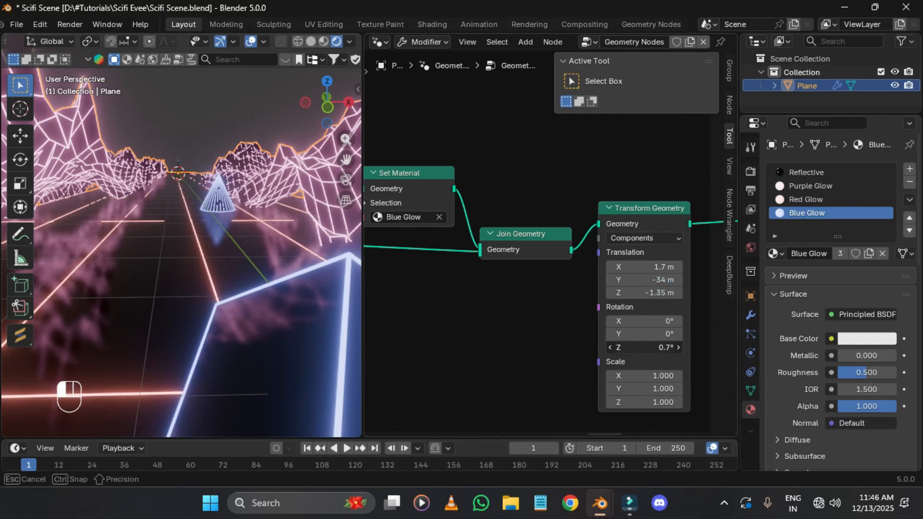
right_click(659, 347)
middle_drag(692, 231, 480, 183)
middle_drag(602, 257, 735, 249)
scroll(668, 288, down, 4)
mouse_move(191, 224)
middle_down()
mouse_move(190, 203)
mouse_move(200, 244)
mouse_move(201, 231)
middle_up()
scroll(651, 317, down, 5)
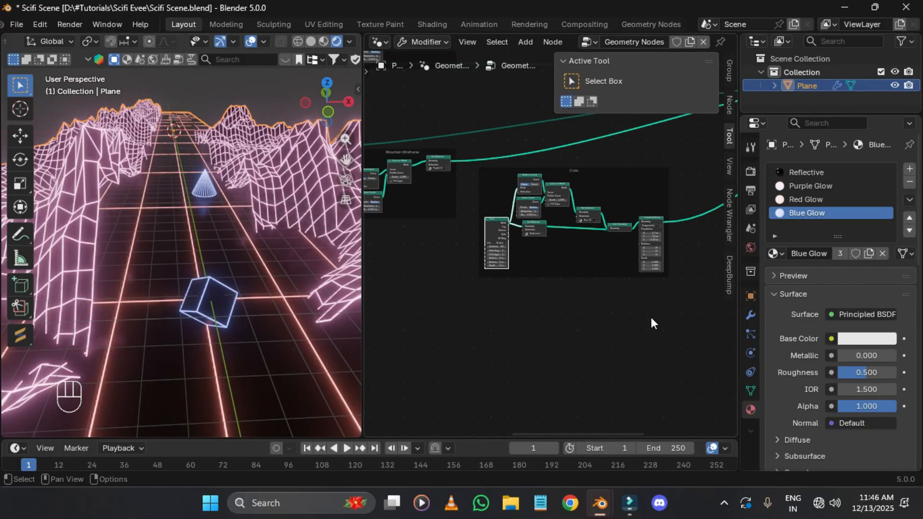
Step: Duplicate the frame containing the cone's nodes and place the copy below it
drag(651, 302, 504, 199)
scroll(642, 185, down, 2)
middle_drag(643, 185, 622, 208)
key(shift+d)
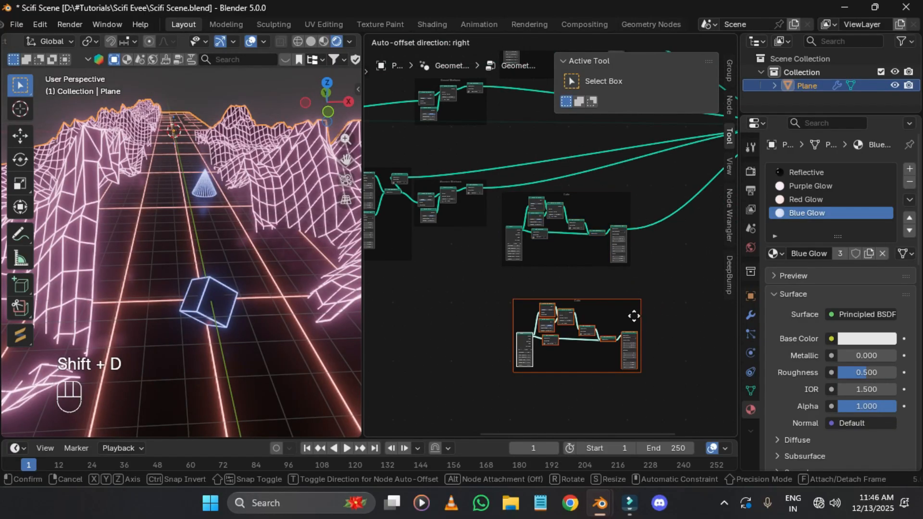
click(634, 318)
Step: Label the original frame around the cone's nodes Cone
scroll(577, 254, up, 5)
click(597, 161)
middle_drag(615, 152, 611, 168)
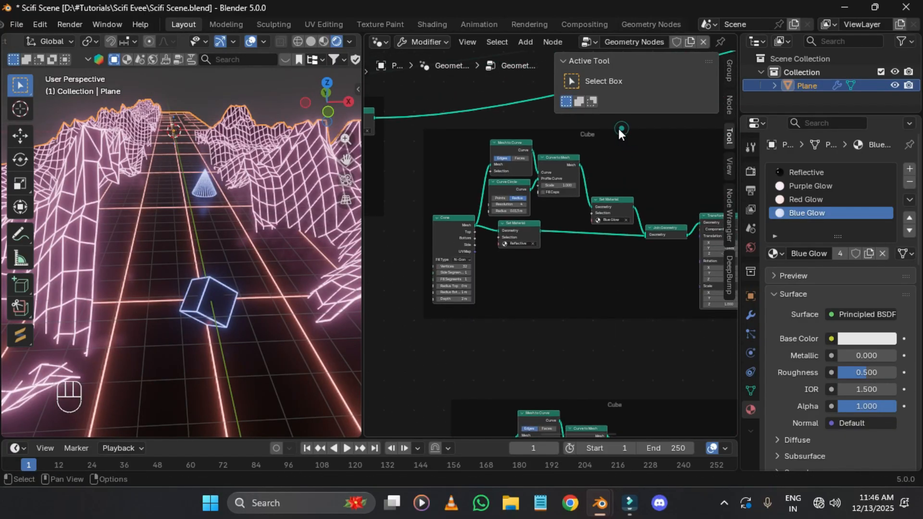
click(618, 129)
key(F2)
text(Cone)
key(Return)
Step: Set the vertices of the Cone node in the Cone frame to 16
scroll(624, 203, up, 3)
middle_drag(624, 203, 447, 199)
scroll(594, 261, up, 4)
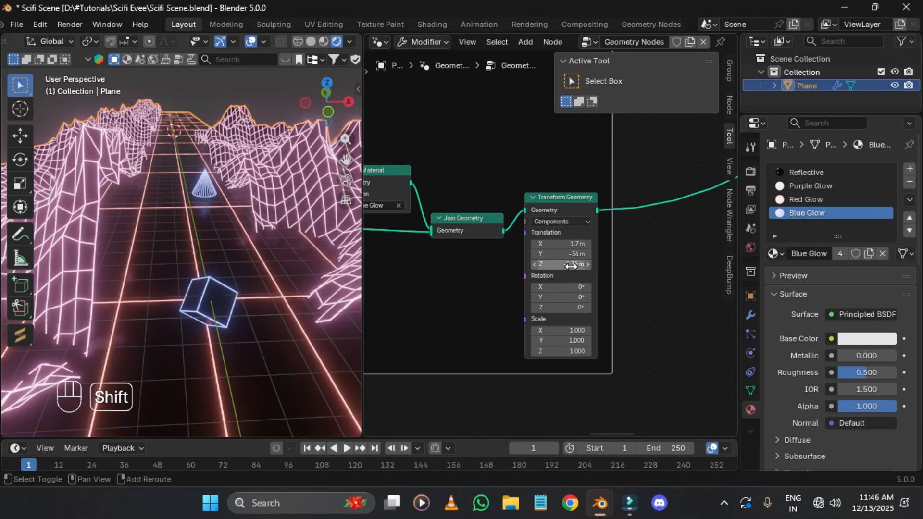
middle_drag(577, 286, 863, 266)
middle_drag(404, 268, 482, 267)
drag(470, 268, 593, 291)
click(470, 268)
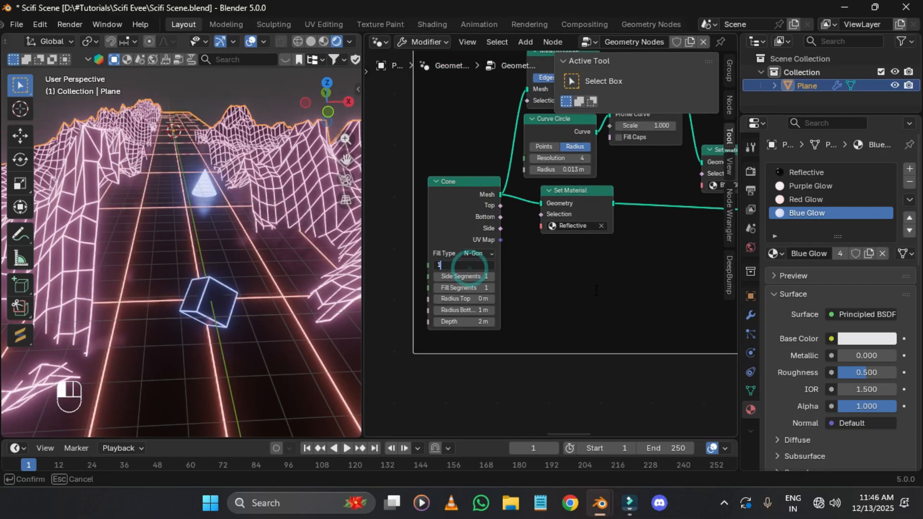
text(16)
key(Return)
Step: Set the cone's scale to 0.690 on all axes and its X translation to 2.31 m, and save the file
ctrl+scroll(599, 352, right, 5)
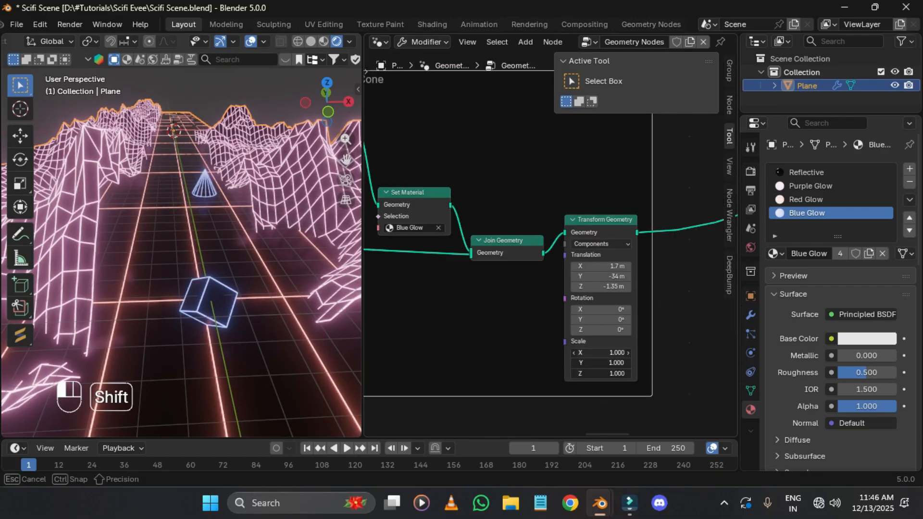
shift+drag(601, 374, 575, 374)
shift+drag(600, 267, 640, 267)
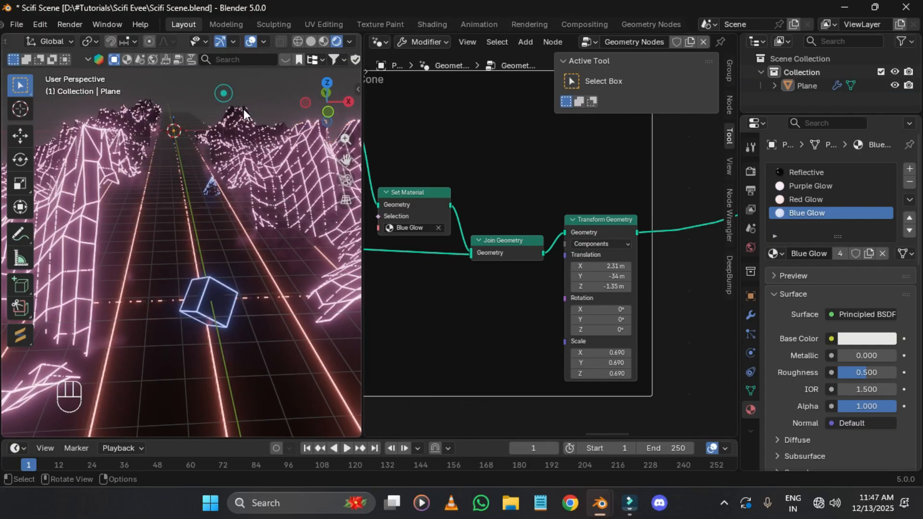
key(ctrl+s)
Step: Label the duplicated frame below the Cone frame IcoSphere
middle_drag(467, 219, 624, 367)
scroll(625, 367, down, 6)
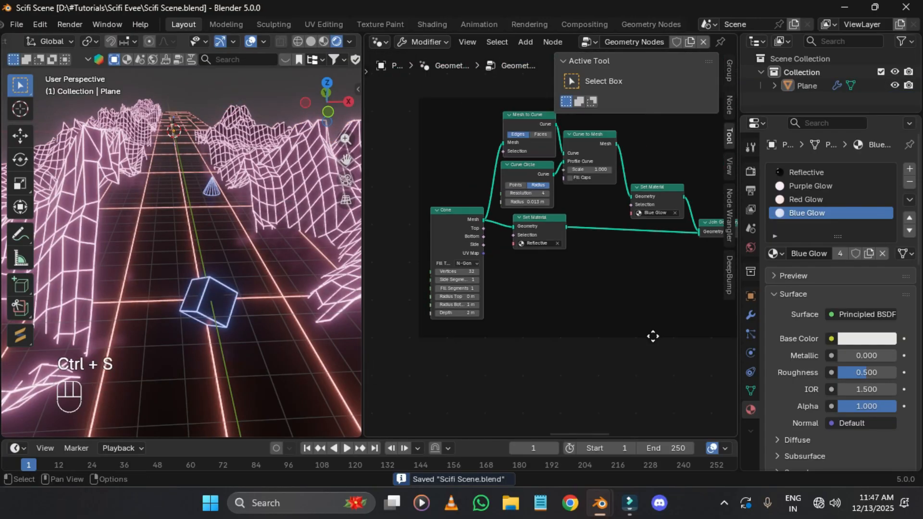
middle_drag(653, 336, 539, 114)
click(538, 202)
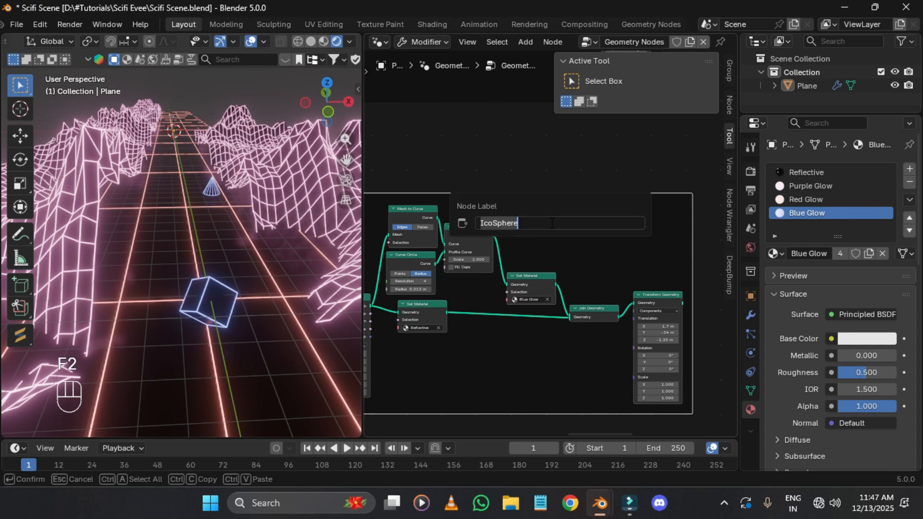
text(1)
key(Return)
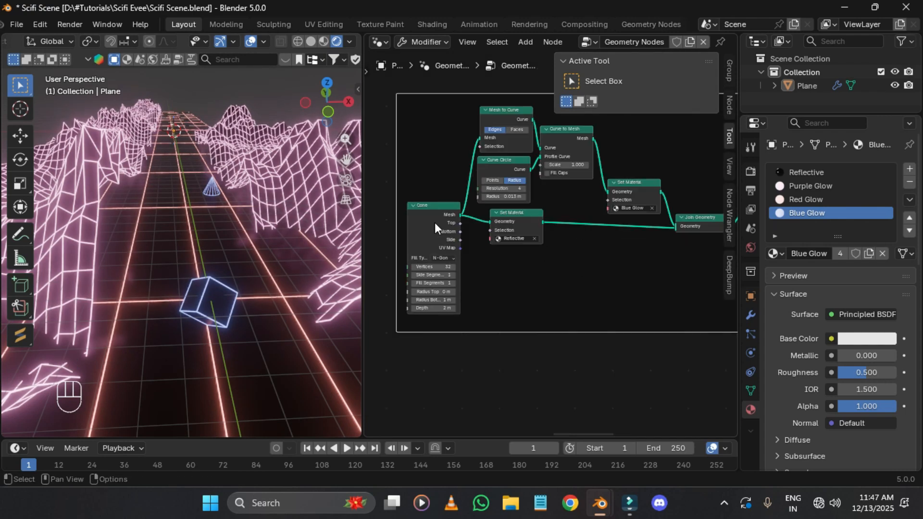
Step: Open the node swap search for the Cone node in the duplicated frame
click(434, 223)
key(shift+s)
click(405, 169)
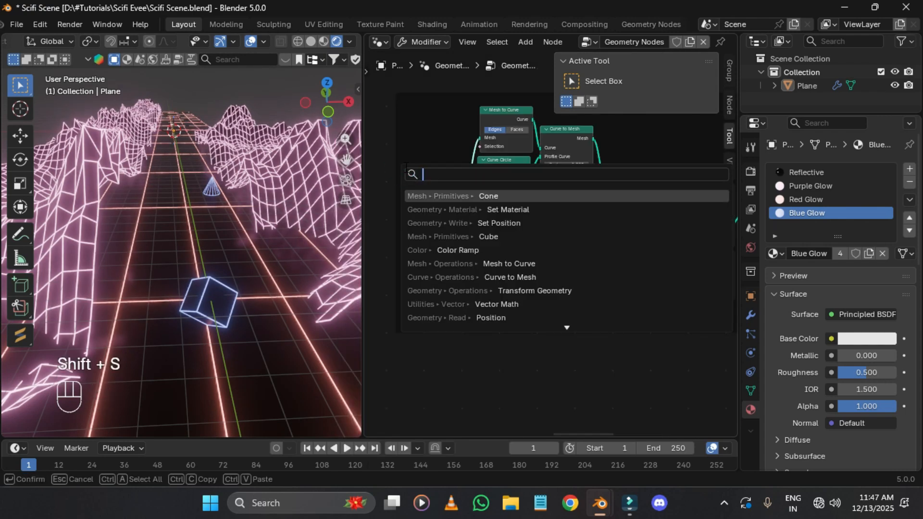
Step: Add an Ico Sphere node as the source mesh of the new duplicated shape group
text(ico)
key(Return)
scroll(476, 231, up, 4)
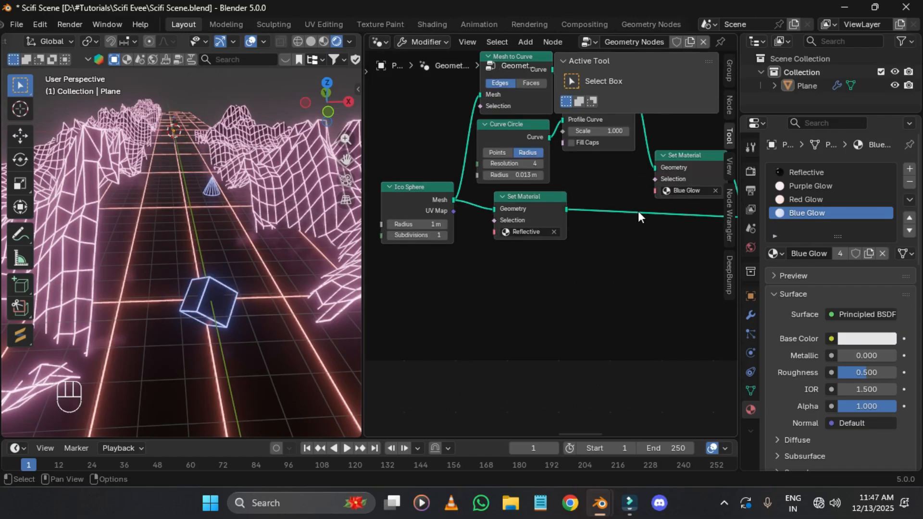
Step: Reset the Transform Geometry translation of the Ico Sphere group to 0 m on all axes
middle_drag(663, 217, 373, 244)
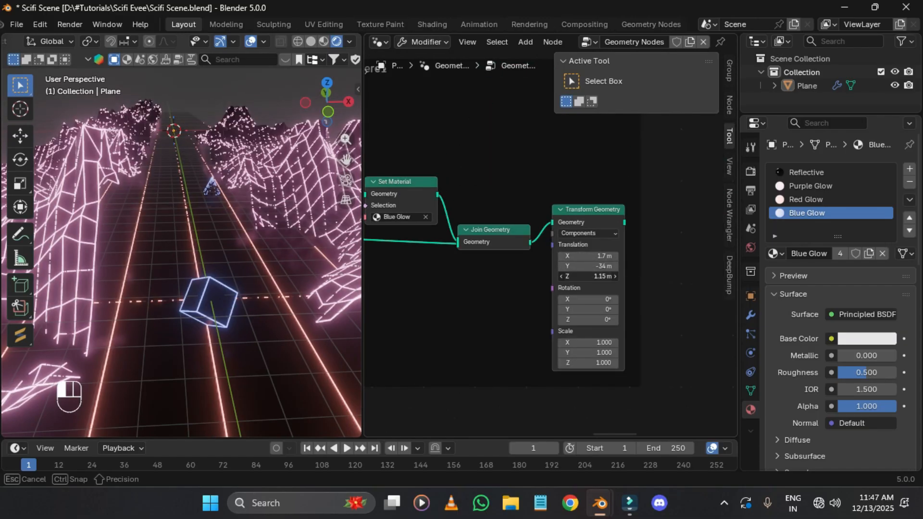
shift+drag(604, 266, 597, 266)
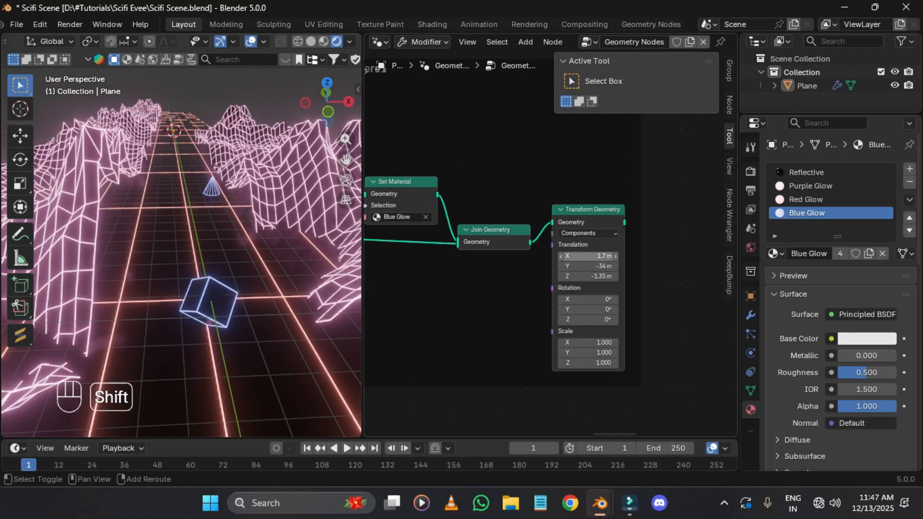
key(BackSpace)
right_click(591, 221)
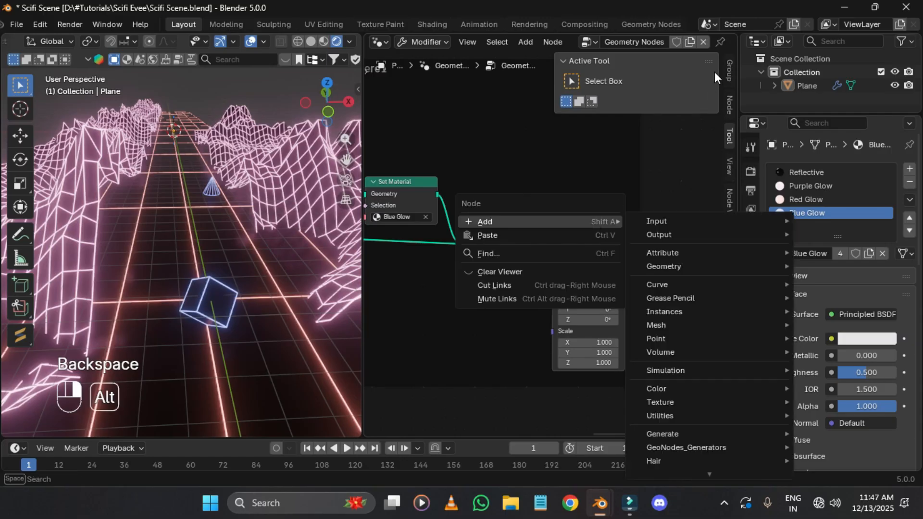
scroll(585, 216, down, 4)
middle_drag(584, 217, 492, 266)
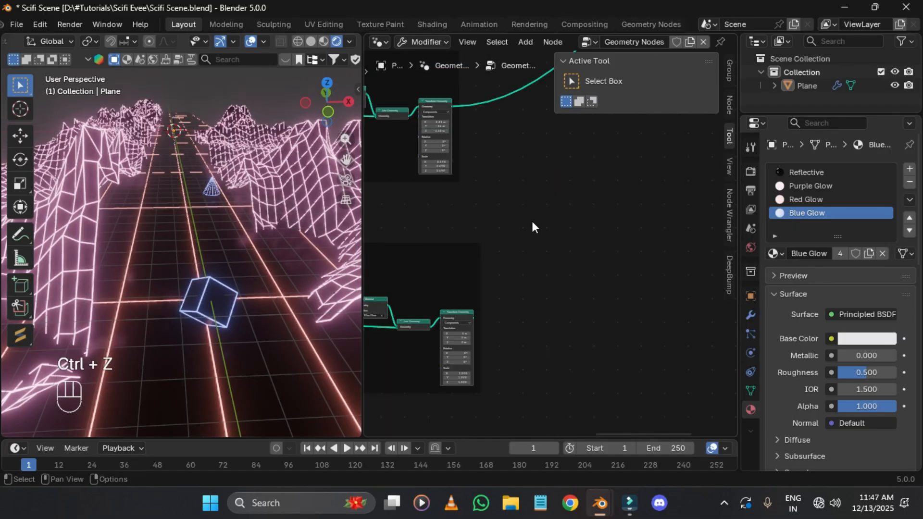
Step: Link the Ico Sphere group's Transform Geometry output into the same final geometry join as the other shape groups
ctrl+middle_drag(534, 223, 622, 325)
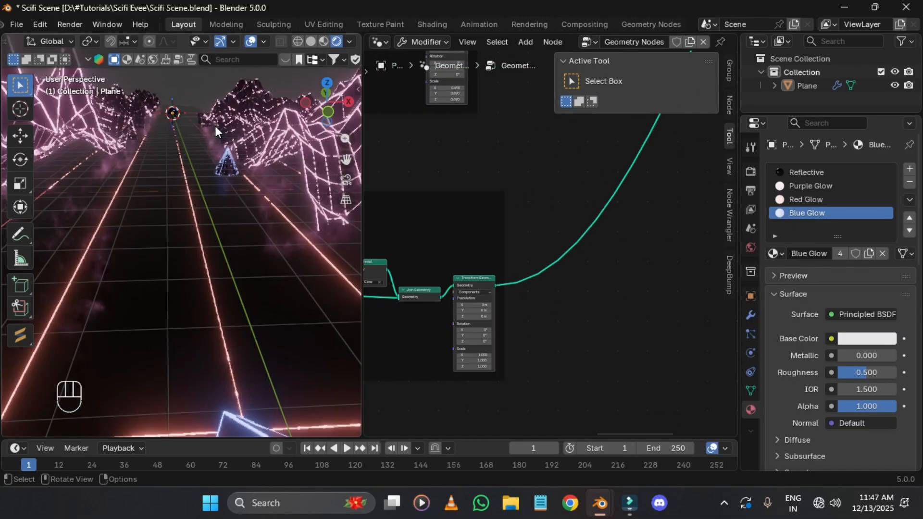
scroll(203, 114, up, 2)
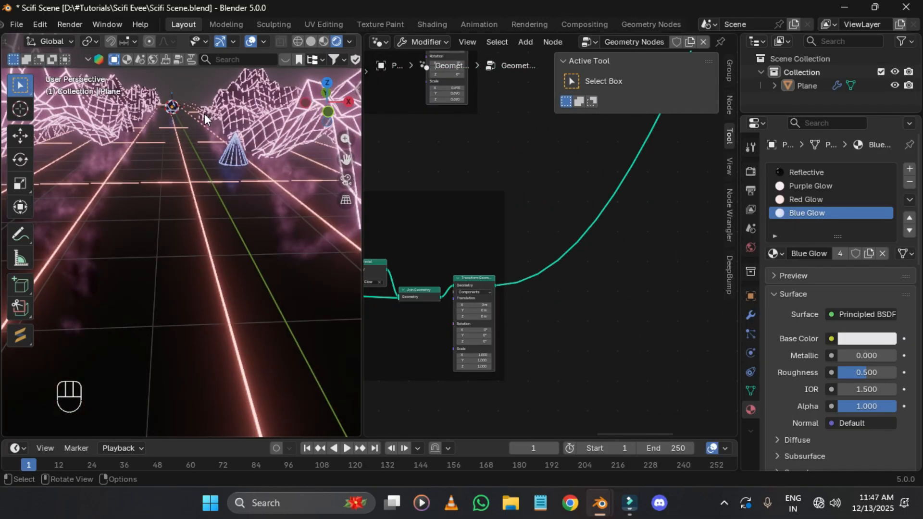
scroll(204, 113, down, 4)
middle_drag(467, 224, 556, 207)
scroll(537, 249, up, 8)
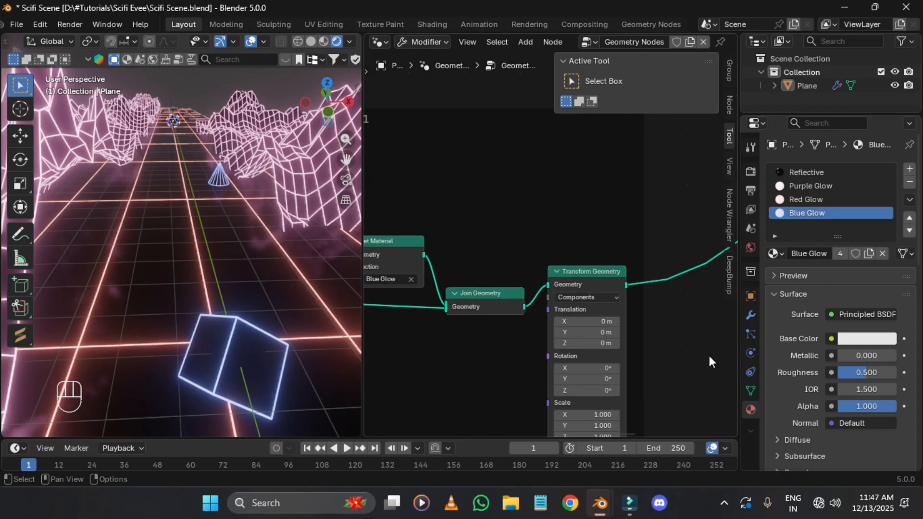
Step: Set the ico sphere's translation to X -3.2 m, Y -45.5 m and Z 3.08 m
drag(586, 332, 611, 332)
scroll(627, 217, up, 3)
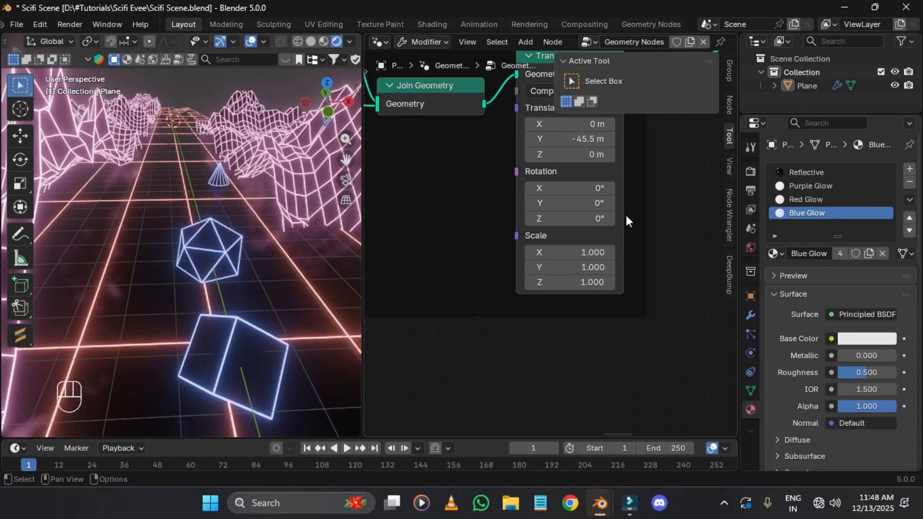
middle_drag(598, 131, 609, 171)
mouse_move(607, 188)
shift+mouse_down()
mouse_move(643, 188)
mouse_move(625, 187)
shift+mouse_up()
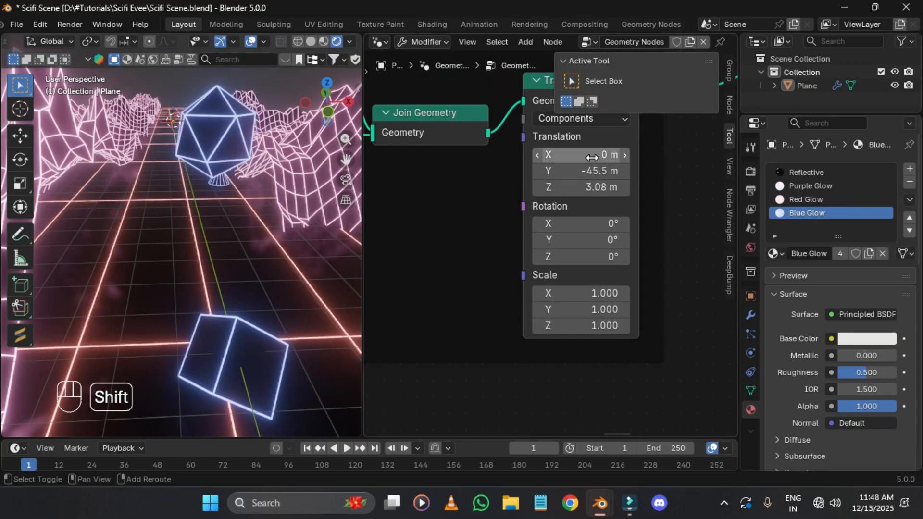
shift+drag(601, 155, 590, 154)
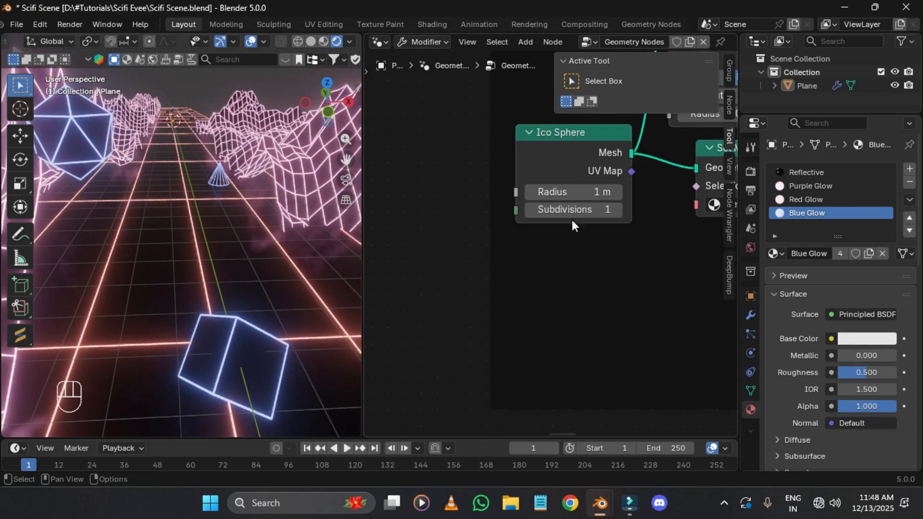
Step: Set the Ico Sphere node's radius to 0.86 m and its subdivisions to 2
shift+drag(575, 196, 567, 196)
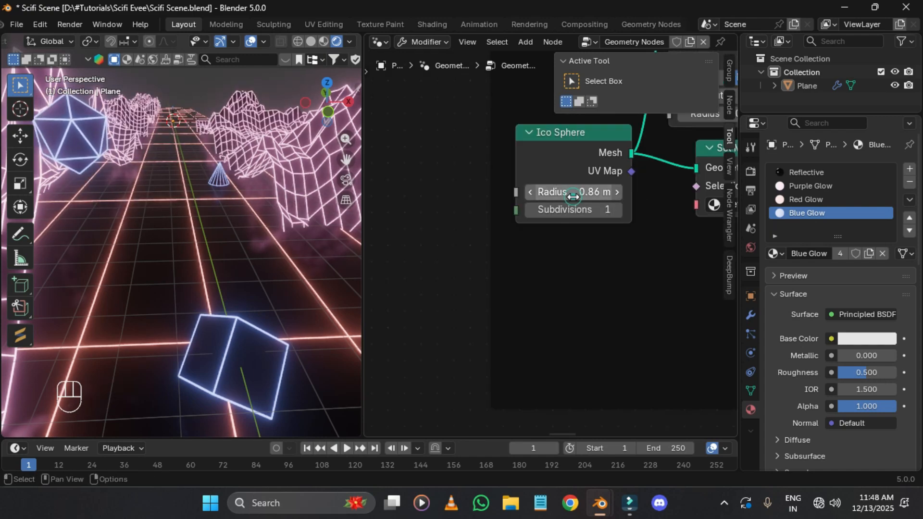
middle_drag(640, 192, 503, 266)
click(532, 232)
click(485, 257)
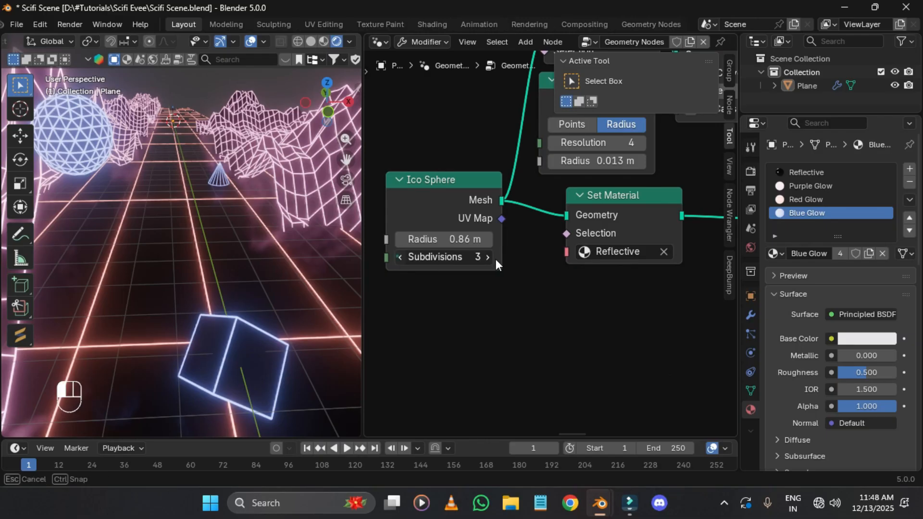
click(398, 257)
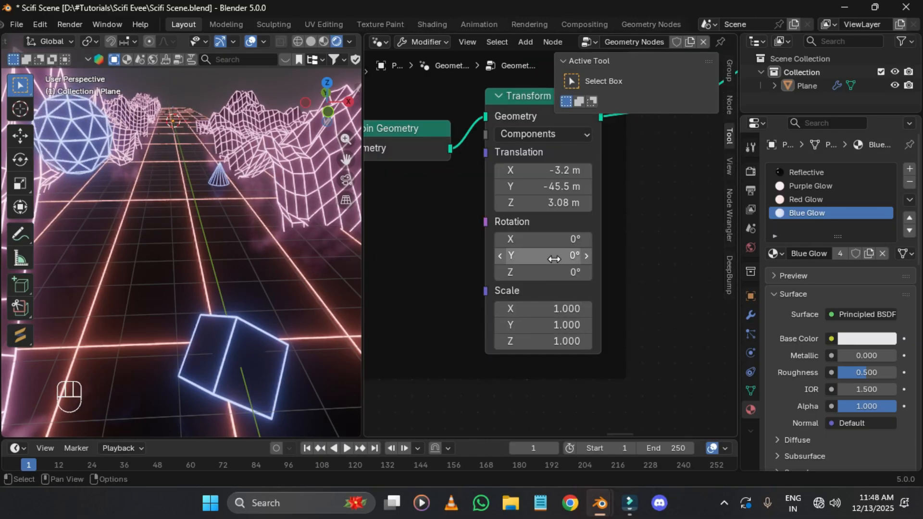
drag(555, 259, 568, 259)
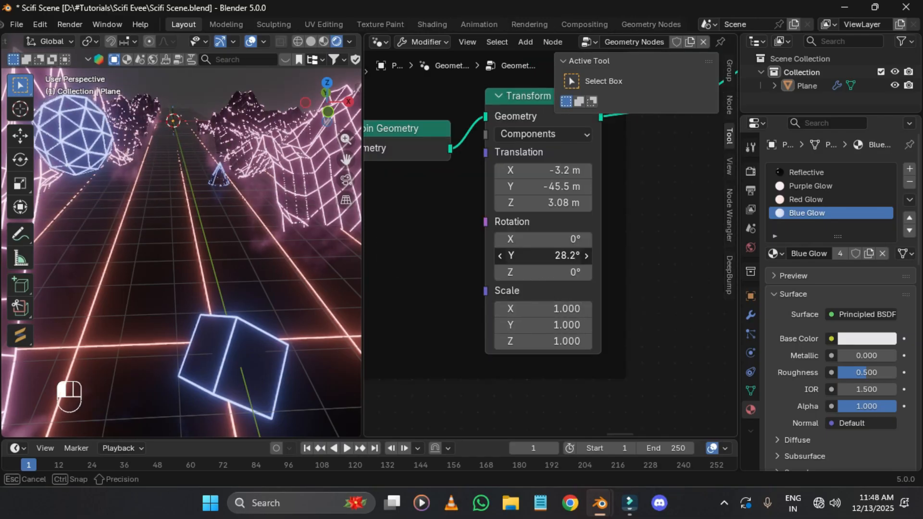
right_click(560, 263)
middle_drag(588, 277, 590, 340)
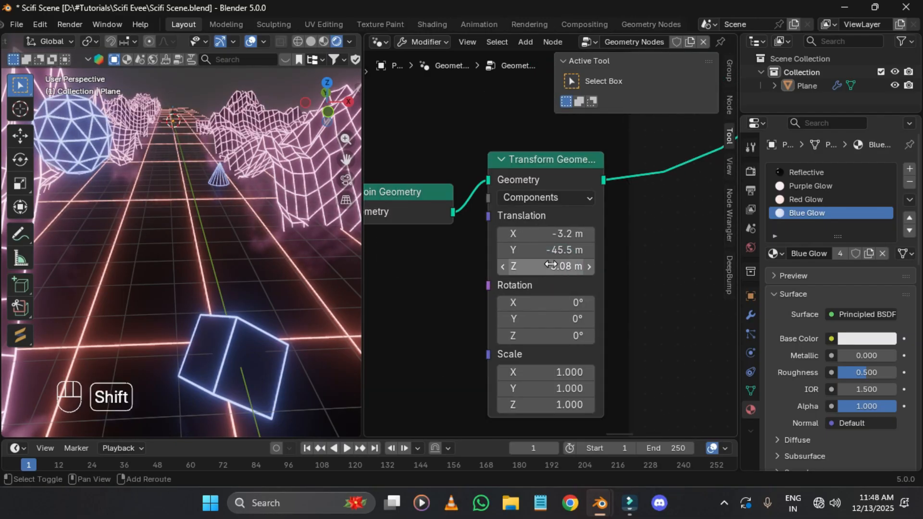
Step: Adjust the ico sphere's Y translation to bring it past the cube, toward the near end of the road
mouse_move(551, 264)
shift+mouse_down()
mouse_move(547, 249)
mouse_move(556, 250)
shift+mouse_up()
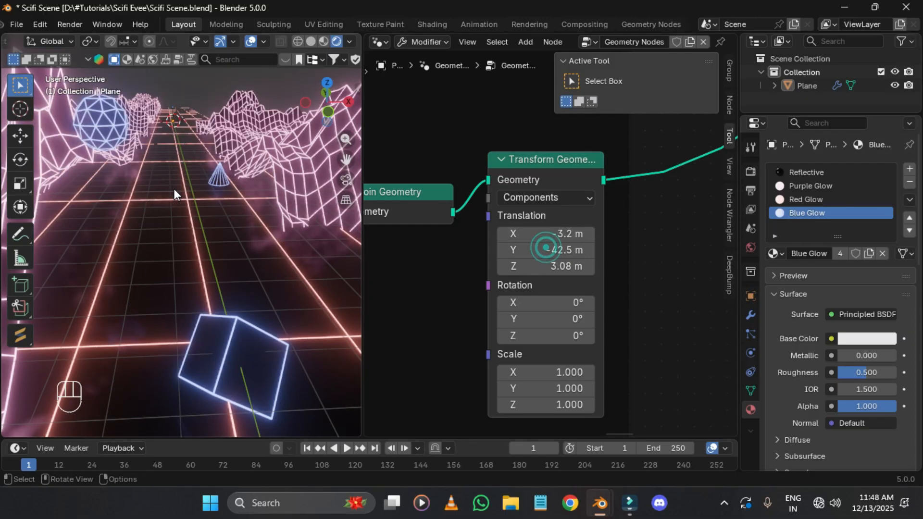
scroll(174, 188, down, 5)
middle_drag(221, 194, 223, 179)
scroll(231, 215, up, 1)
shift+drag(546, 250, 522, 250)
Step: Duplicate the whole ico sphere node group and place the copy below the original
scroll(546, 250, down, 4)
middle_drag(577, 183, 563, 215)
scroll(563, 215, down, 4)
drag(608, 343, 319, 215)
scroll(560, 214, down, 2)
key(ctrl+shift+d)
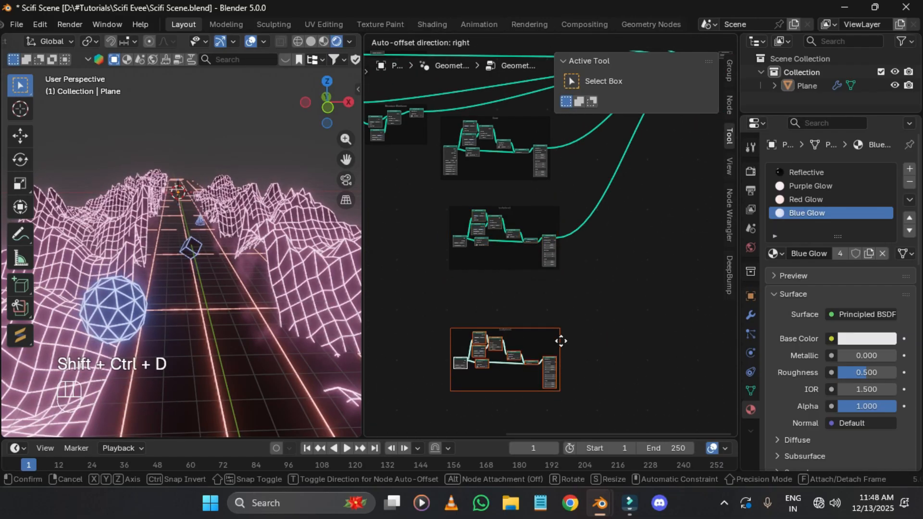
click(566, 326)
Step: Link the copied ico sphere group's Transform Geometry output into the final geometry join
alt+right_drag(589, 255, 682, 58)
middle_drag(686, 130, 716, 119)
scroll(543, 216, up, 20)
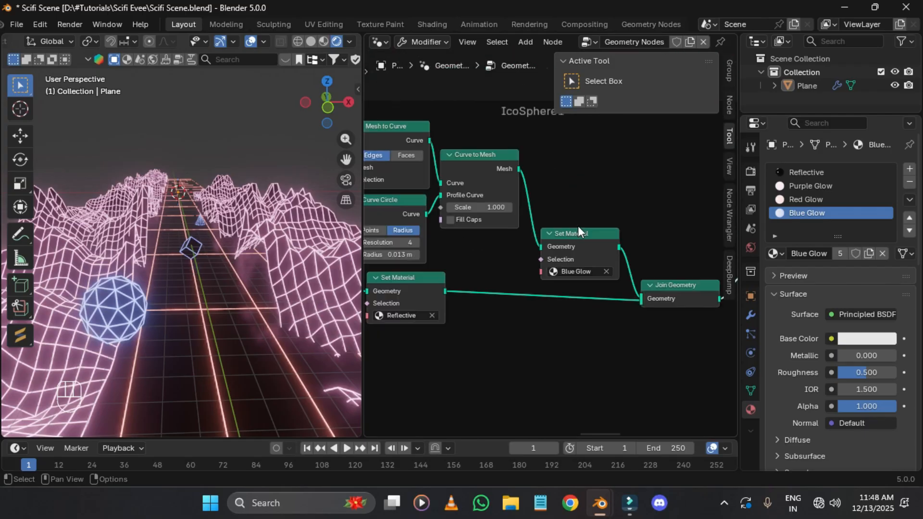
Step: Set the copied ico sphere's translation to X 2.13 m, Y -31.4 m and Z 3.4 m
click(582, 242)
scroll(573, 255, up, 3)
middle_drag(426, 219, 627, 177)
middle_drag(435, 204, 626, 180)
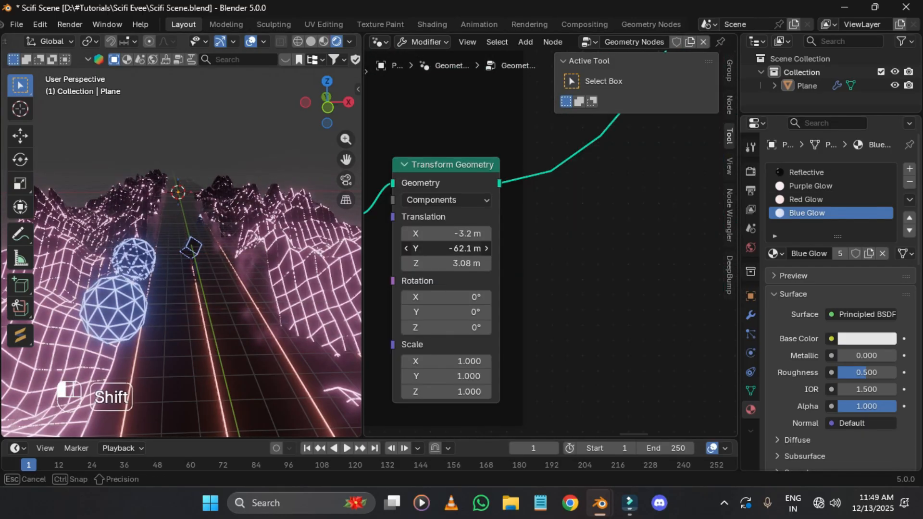
mouse_move(464, 235)
shift+mouse_down()
mouse_move(442, 234)
mouse_move(462, 234)
shift+mouse_up()
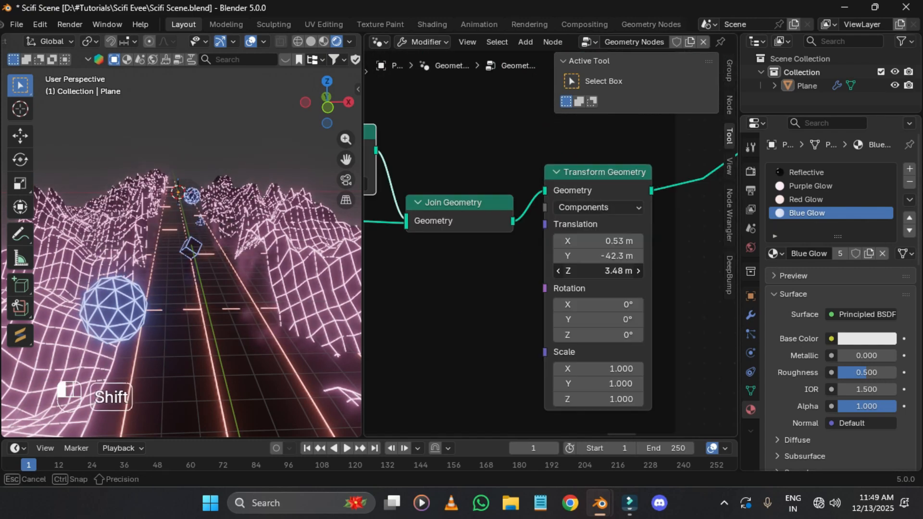
shift+drag(621, 270, 618, 270)
mouse_move(128, 143)
middle_down()
mouse_move(139, 141)
mouse_move(130, 143)
middle_up()
shift+drag(618, 256, 605, 256)
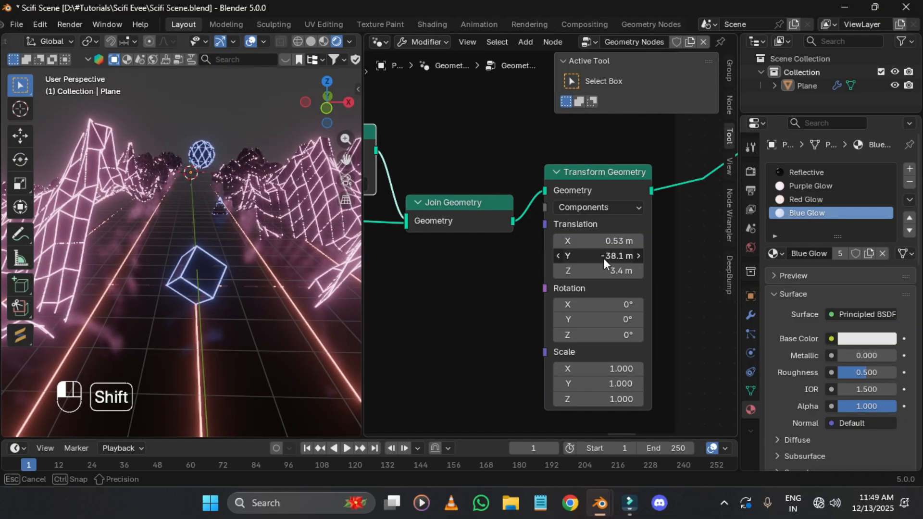
shift+drag(605, 242, 610, 241)
shift+drag(605, 256, 598, 255)
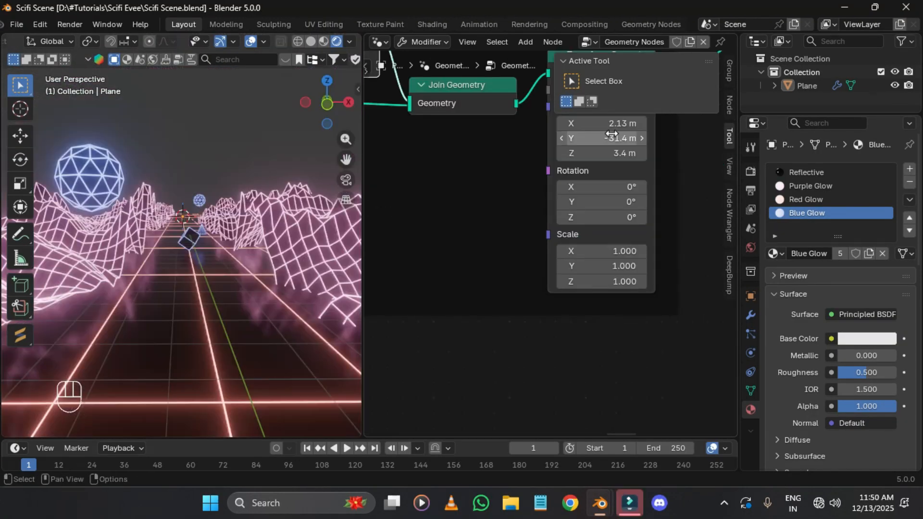
Step: Duplicate the whole Cone node group and place the copy below the two ico sphere groups
scroll(537, 228, down, 3)
middle_drag(182, 233, 171, 264)
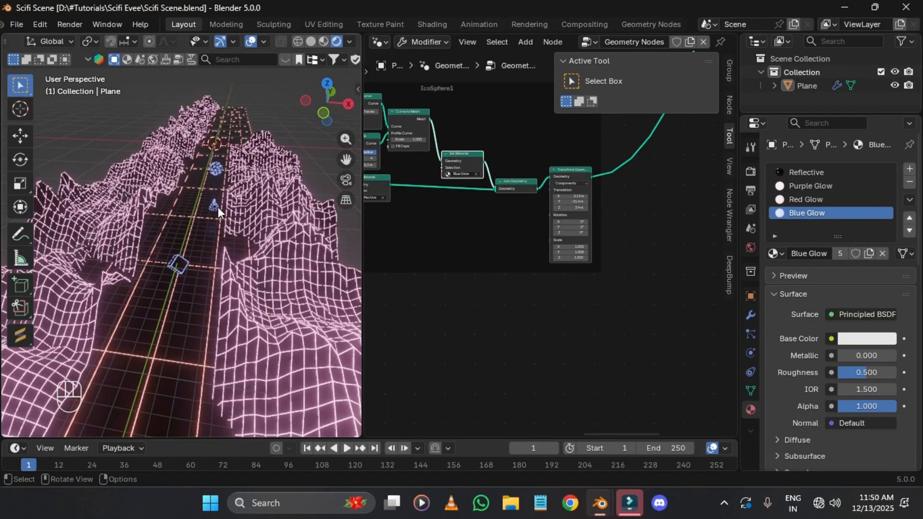
click(218, 206)
middle_drag(467, 251, 613, 449)
middle_drag(560, 230, 579, 358)
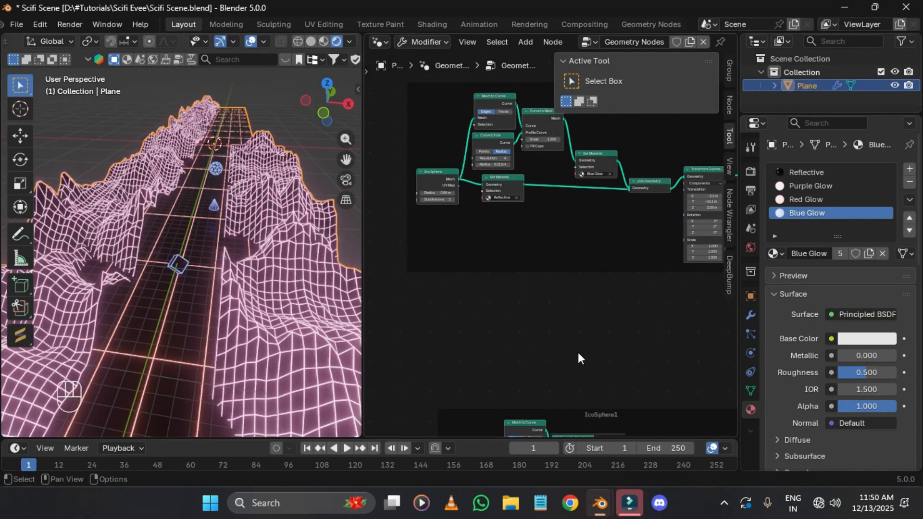
middle_drag(605, 301, 581, 400)
scroll(577, 346, down, 4)
middle_drag(564, 240, 566, 362)
click(655, 299)
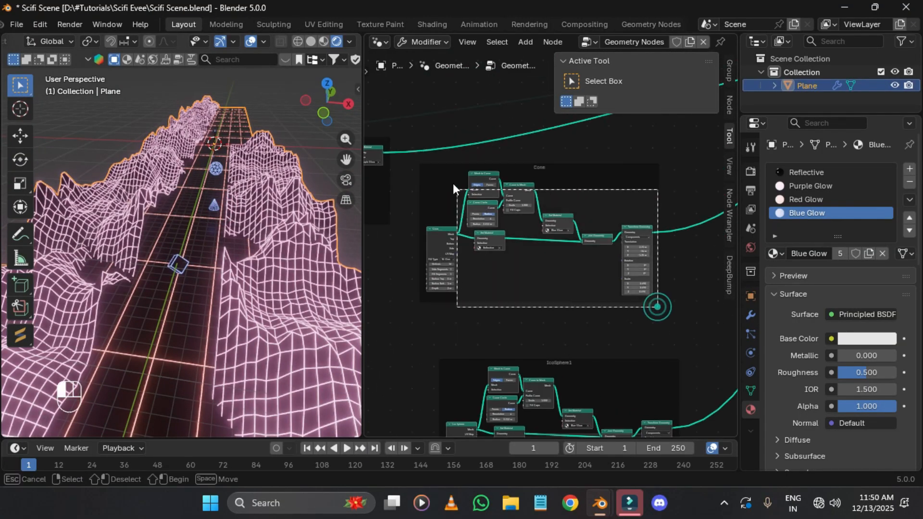
scroll(553, 120, down, 4)
key(shift+d)
click(678, 395)
Step: Link the copied cone group's Transform Geometry output into the final geometry join
scroll(676, 394, up, 4)
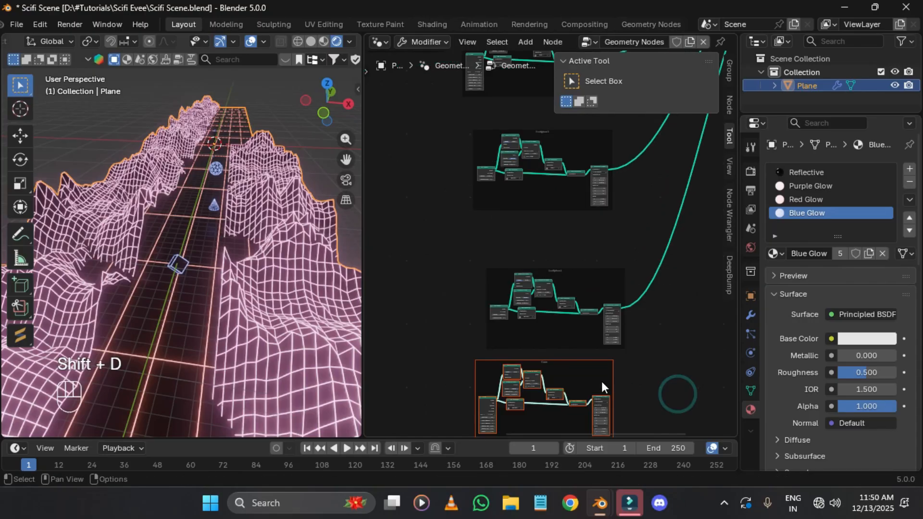
click(601, 382)
alt+right_drag(611, 363, 678, 72)
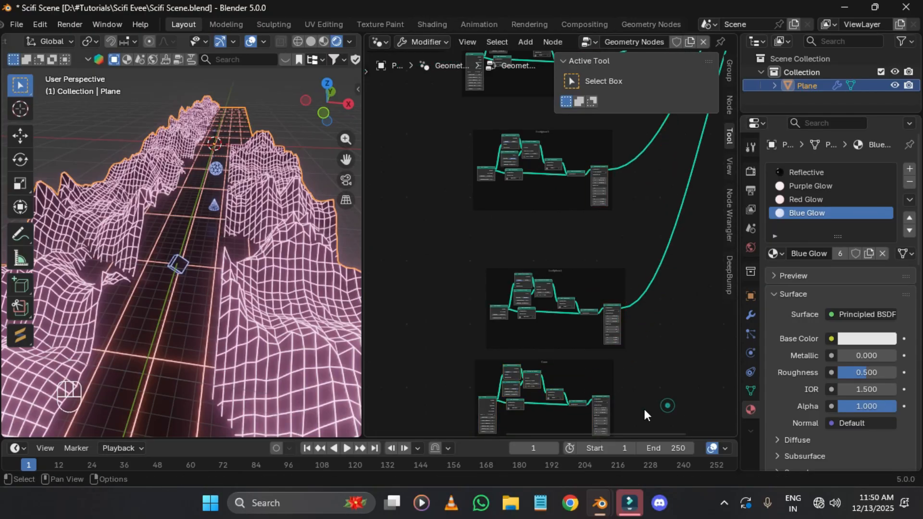
alt+right_drag(745, 6, 745, 5)
Step: Set the copied cone's Y translation to -50.9 m and undo the trial X shift
middle_drag(540, 299, 552, 118)
scroll(505, 236, up, 10)
middle_drag(592, 219, 645, 260)
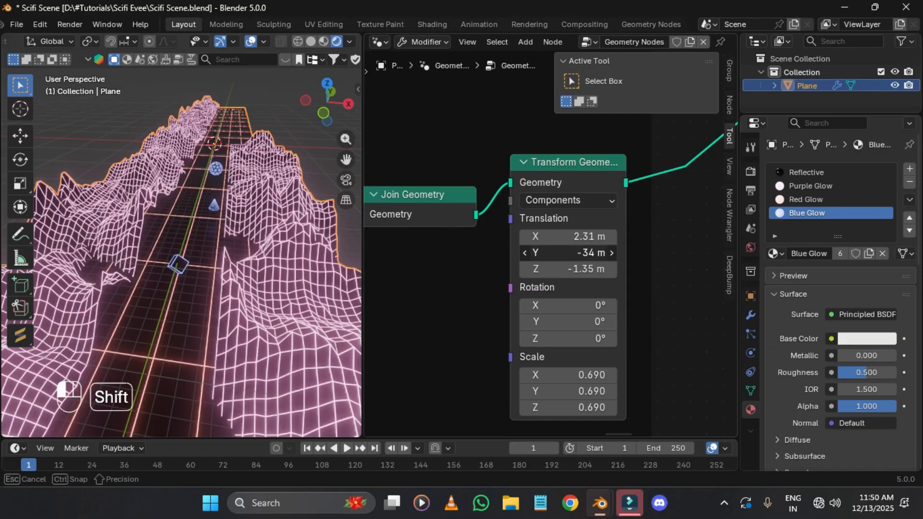
shift+drag(581, 253, 563, 253)
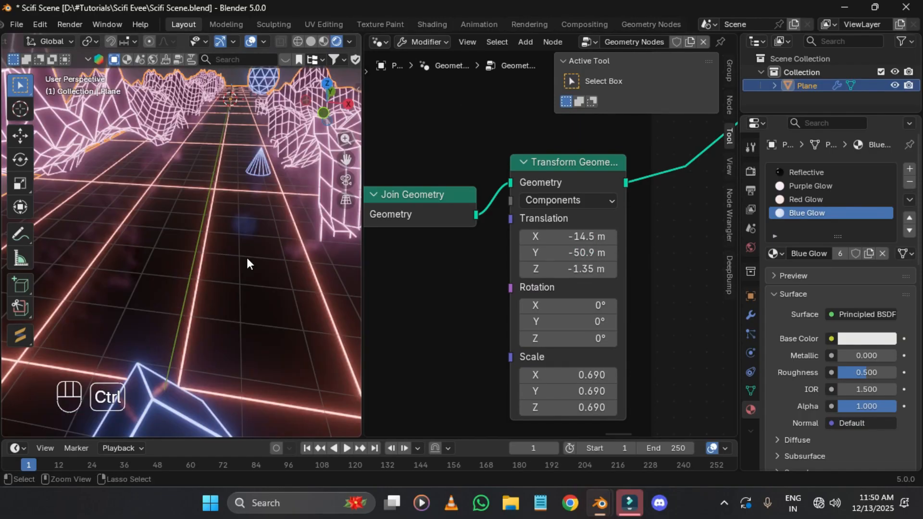
key(ctrl+z)
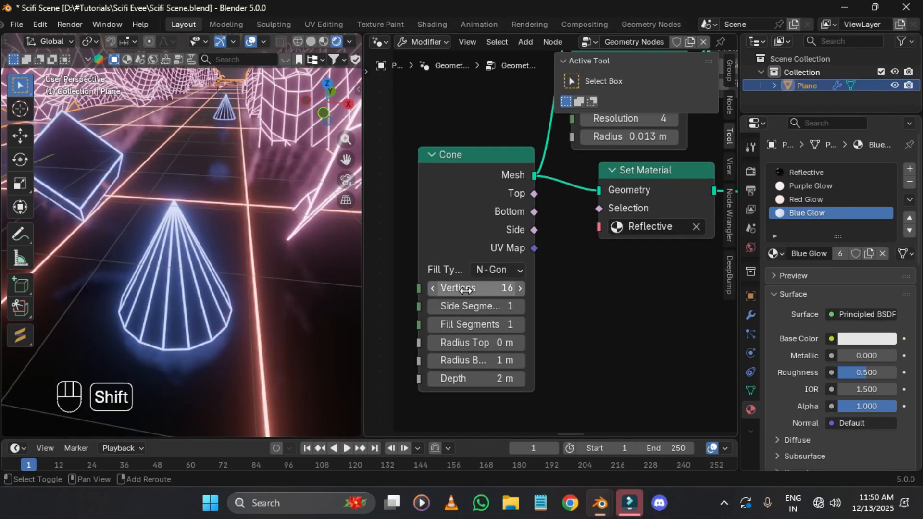
Step: Set the copied Cone node to 4 vertices and 3 side segments to make a segmented pyramid
mouse_move(465, 290)
shift+mouse_down()
mouse_move(452, 289)
mouse_move(481, 286)
shift+mouse_up()
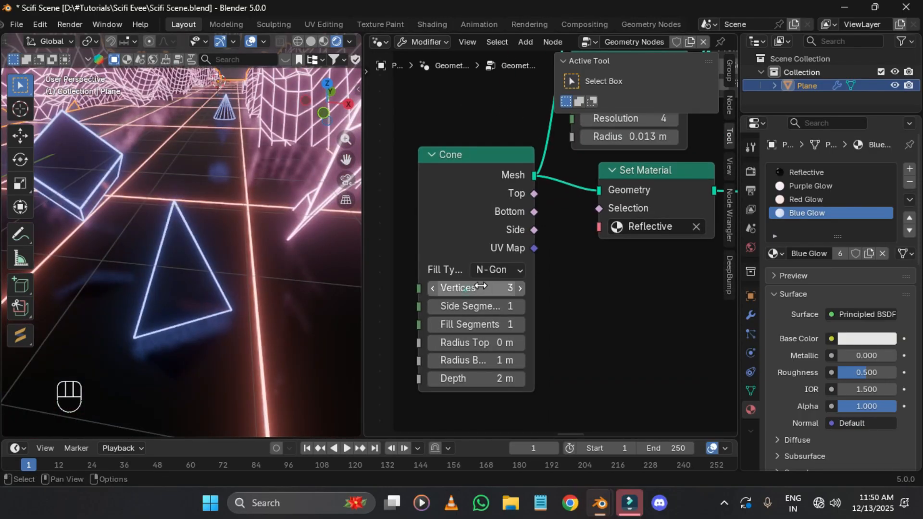
click(523, 288)
middle_drag(288, 269, 235, 255)
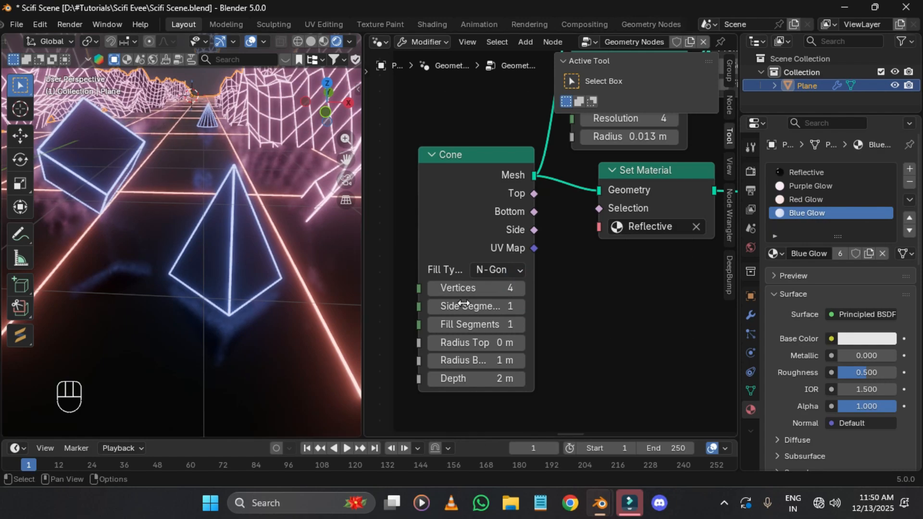
click(519, 305)
click(519, 306)
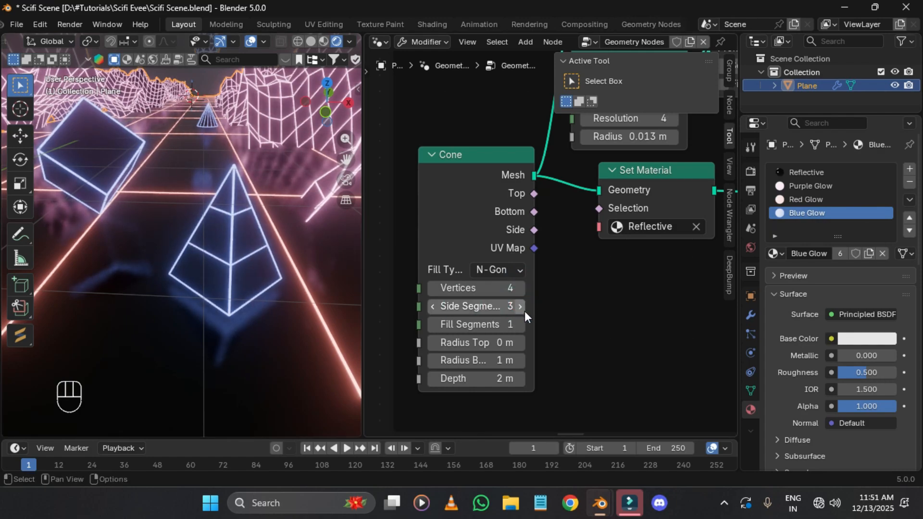
drag(439, 323, 452, 323)
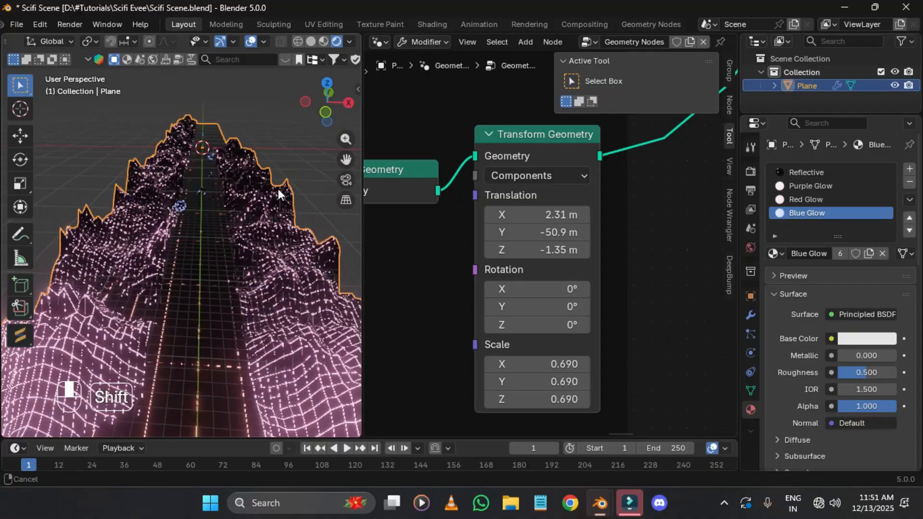
Step: Set the segmented pyramid's translation to X -1.97 m and Y -86.7 m
drag(538, 250, 561, 232)
shift+drag(539, 215, 532, 215)
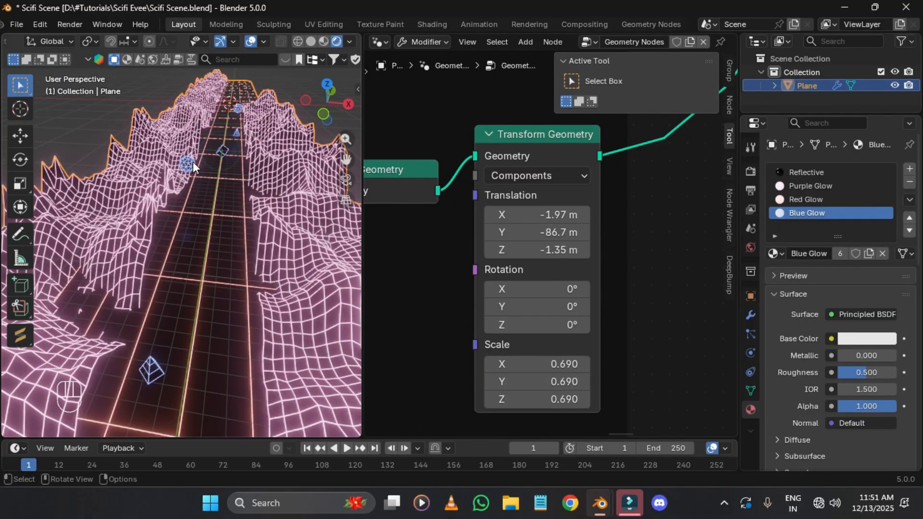
Step: Duplicate the lowest Cone node group and place the copy below it, with its output linked into the final geometry join
scroll(682, 268, down, 4)
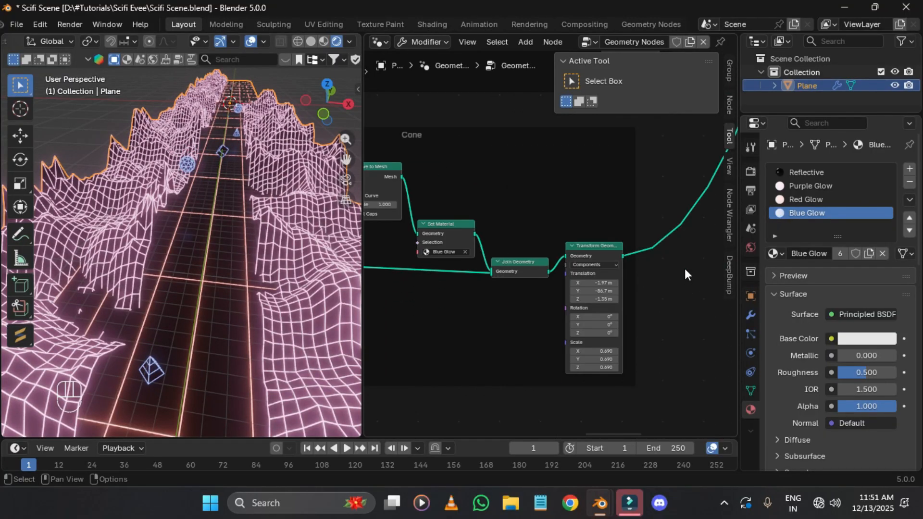
scroll(685, 268, down, 4)
scroll(625, 332, down, 2)
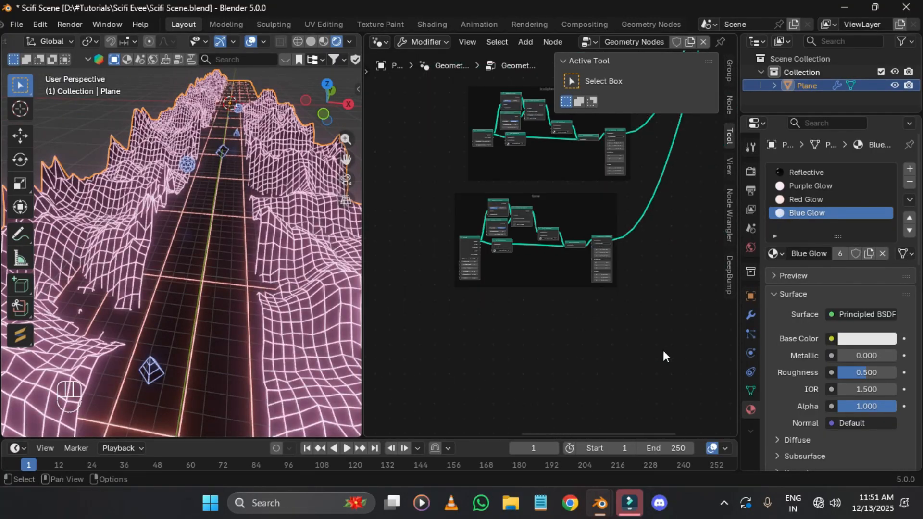
drag(662, 355, 467, 196)
key(shift+d)
click(612, 330)
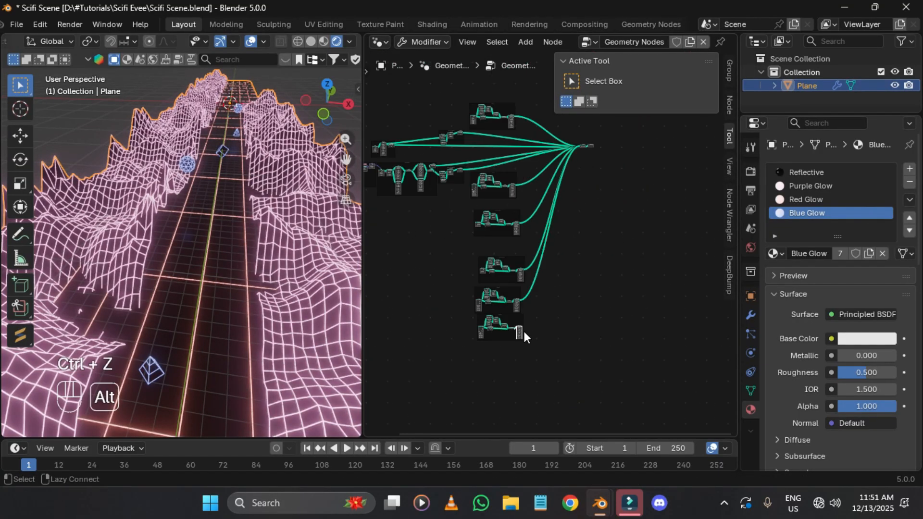
Step: Swap the Cone node in the newly copied group for a Cylinder node
scroll(521, 296, up, 6)
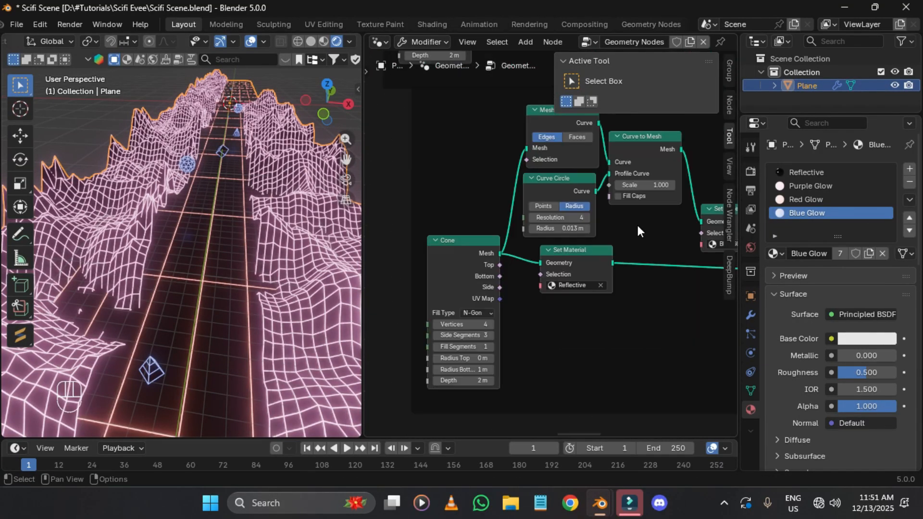
drag(463, 203, 406, 216)
key(g)
click(366, 292)
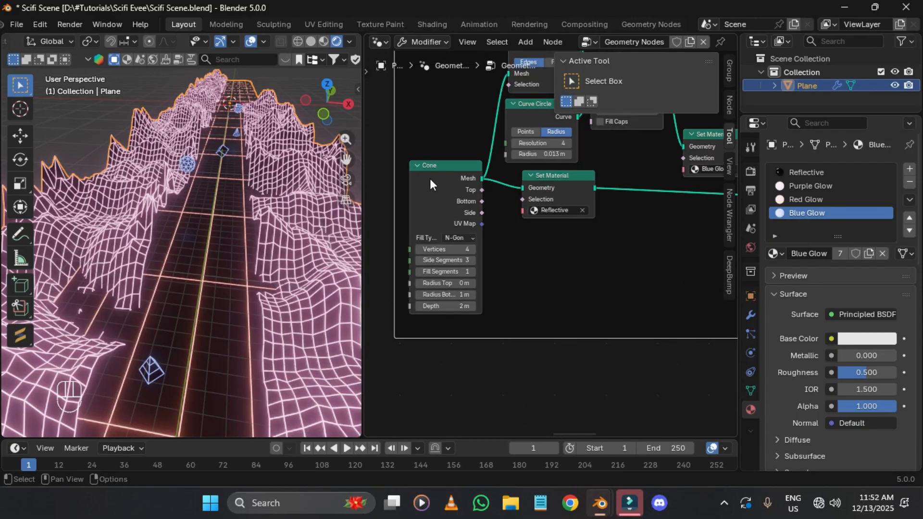
click(431, 180)
key(shift+s)
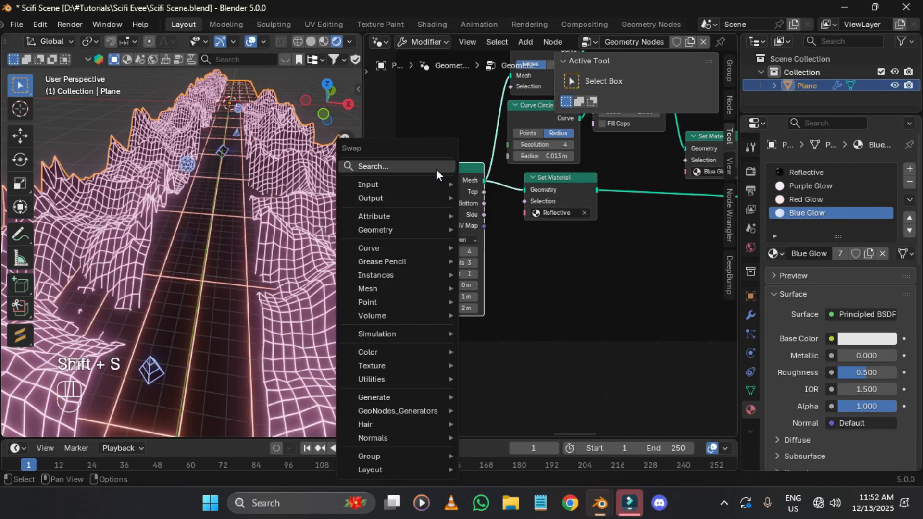
click(405, 167)
text(cyl)
key(Return)
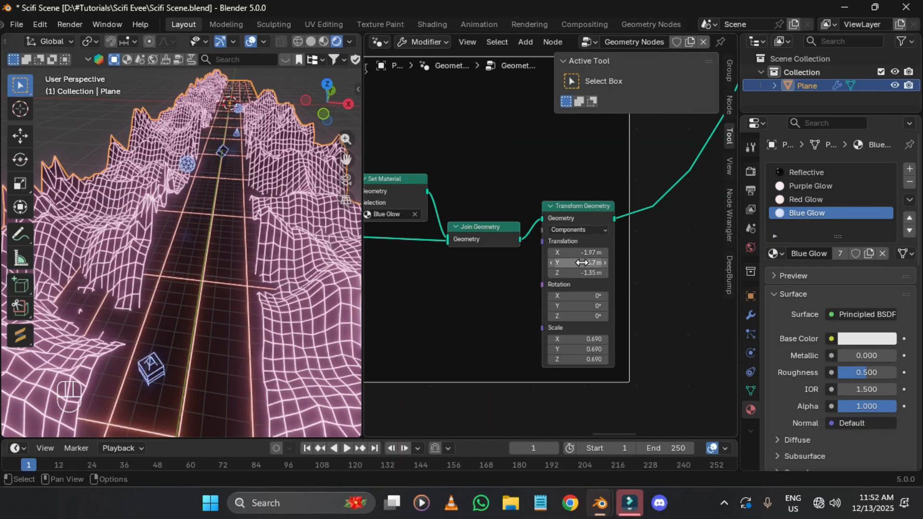
Step: Set the cylinder's translation to X 0.3 m and Y -85 m
mouse_move(587, 263)
mouse_down()
mouse_move(601, 262)
mouse_move(595, 280)
mouse_move(598, 273)
mouse_move(579, 263)
mouse_move(585, 253)
mouse_up()
right_click(579, 271)
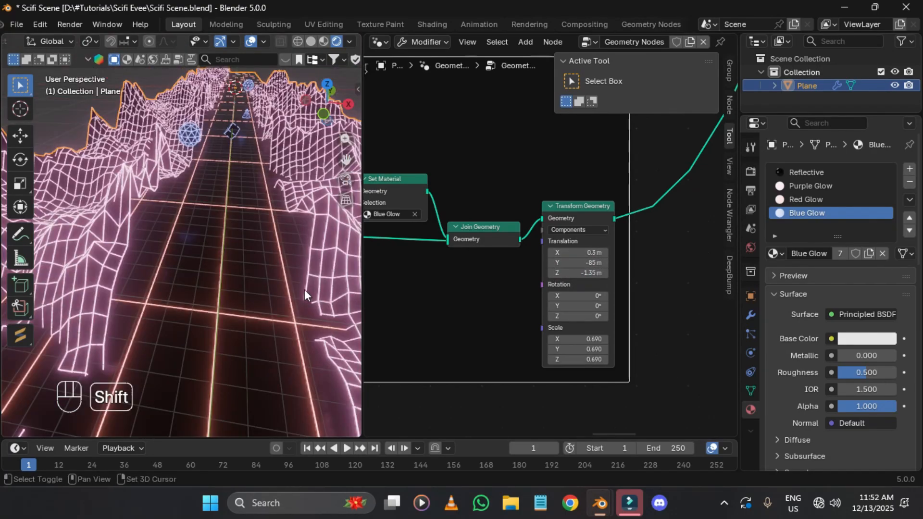
shift+middle_drag(304, 289, 296, 225)
scroll(270, 201, up, 3)
scroll(270, 201, down, 5)
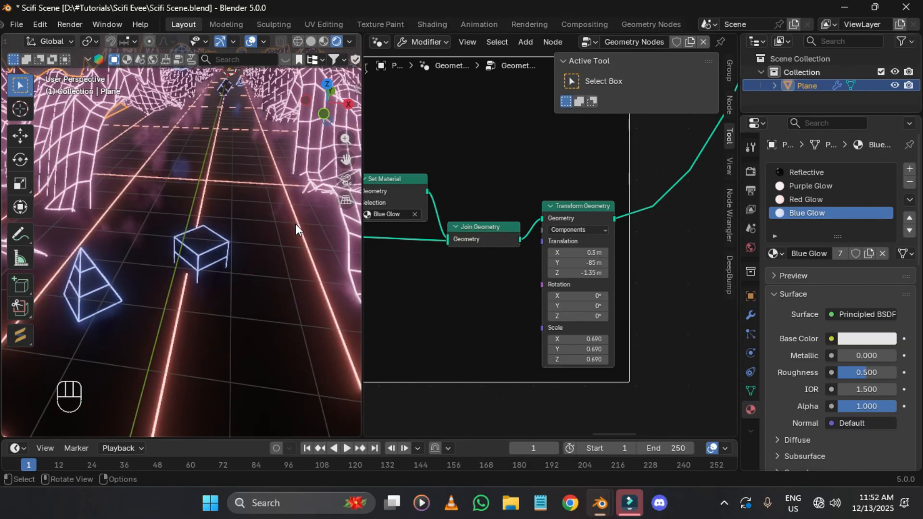
Step: Set the Cylinder node to 15 vertices and 2 side segments
middle_drag(541, 226, 604, 220)
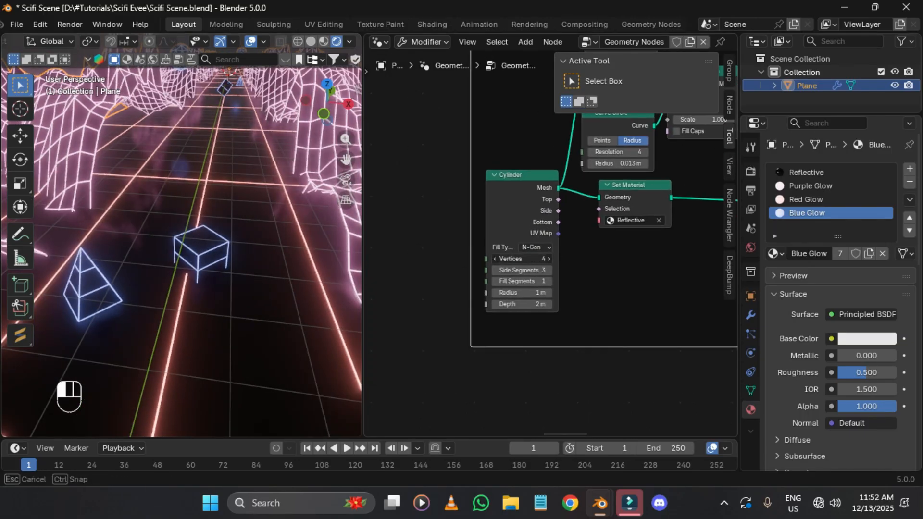
drag(522, 259, 553, 259)
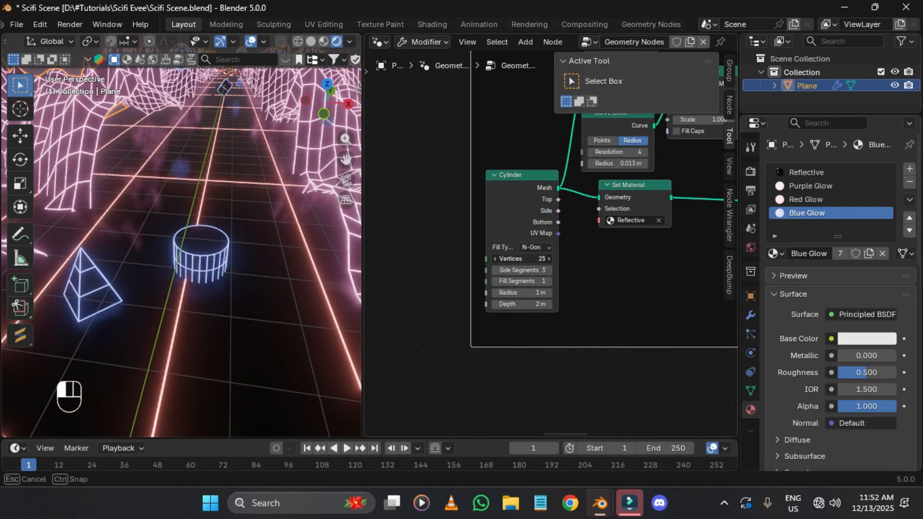
click(548, 270)
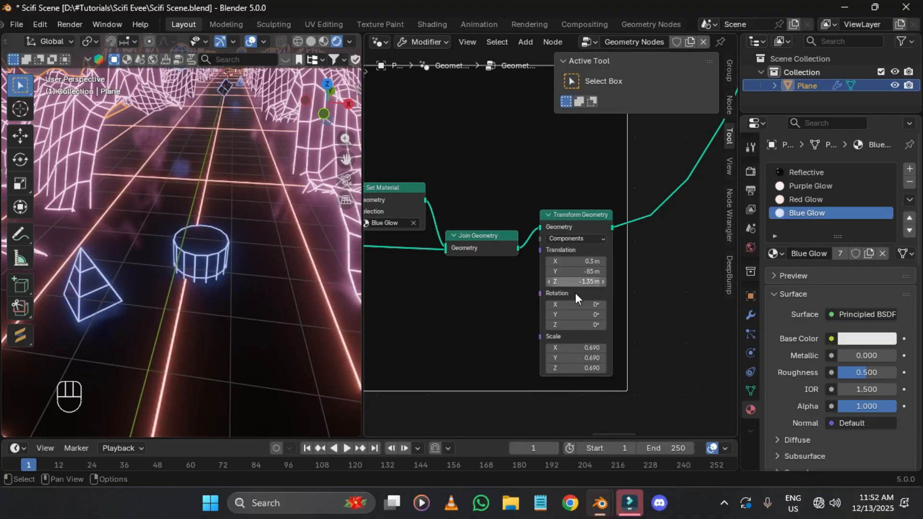
Step: Set the cylinder's Z translation to -0.8 m
drag(590, 284, 635, 282)
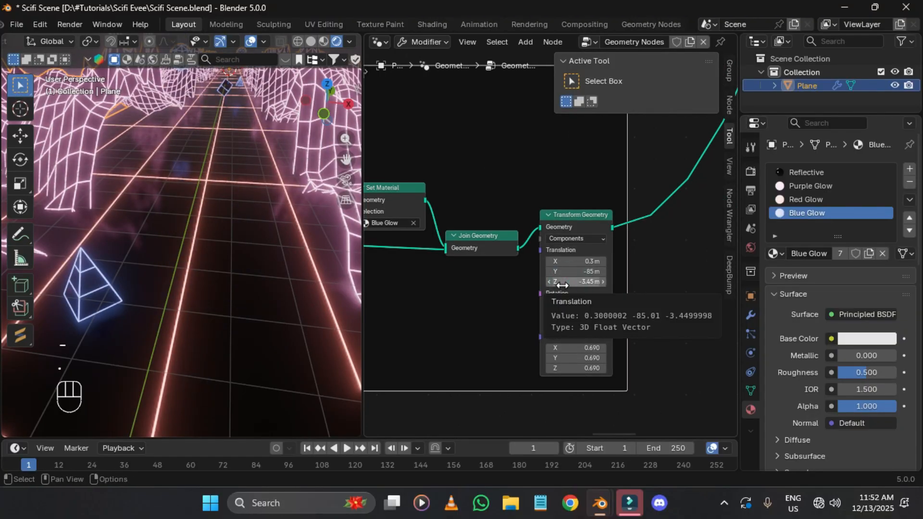
key(8)
text(8)
key(Return)
Step: Try rotating the cylinder about Z, cancel it, and set its translation to X 2.55 m and Y -78.4 m
middle_drag(270, 238, 283, 216)
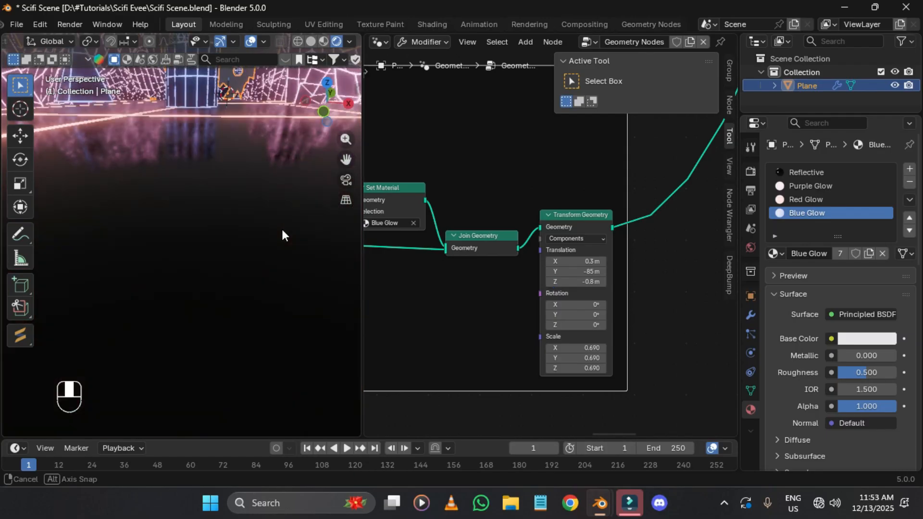
shift+drag(572, 306, 584, 325)
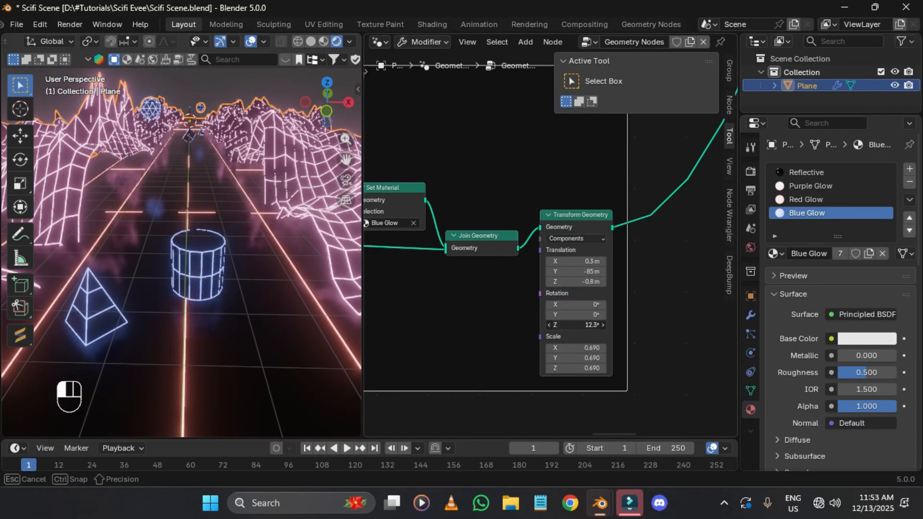
right_click(584, 325)
shift+drag(576, 272, 594, 271)
shift+drag(575, 261, 579, 262)
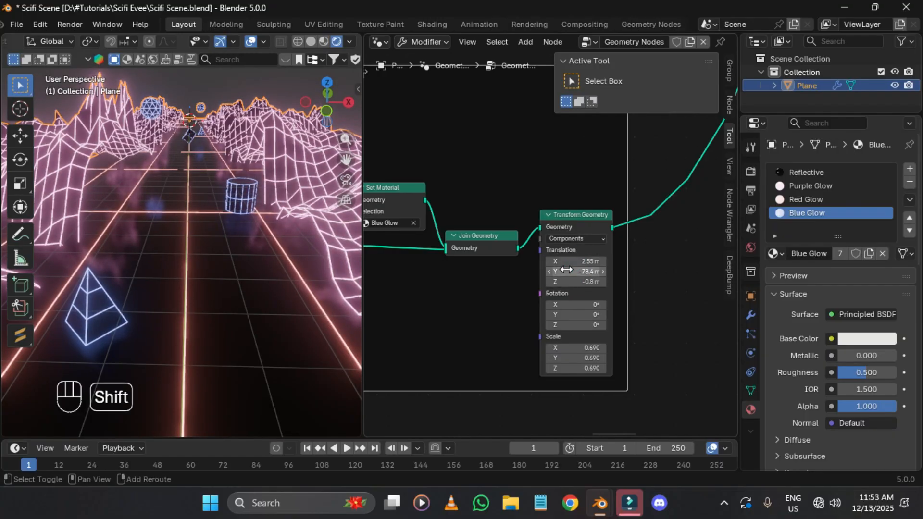
Step: Duplicate the Cylinder node group below the original and link the copy's Transform Geometry output into the final geometry join
scroll(237, 206, down, 3)
scroll(564, 255, down, 6)
drag(628, 318, 462, 210)
key(shift+d)
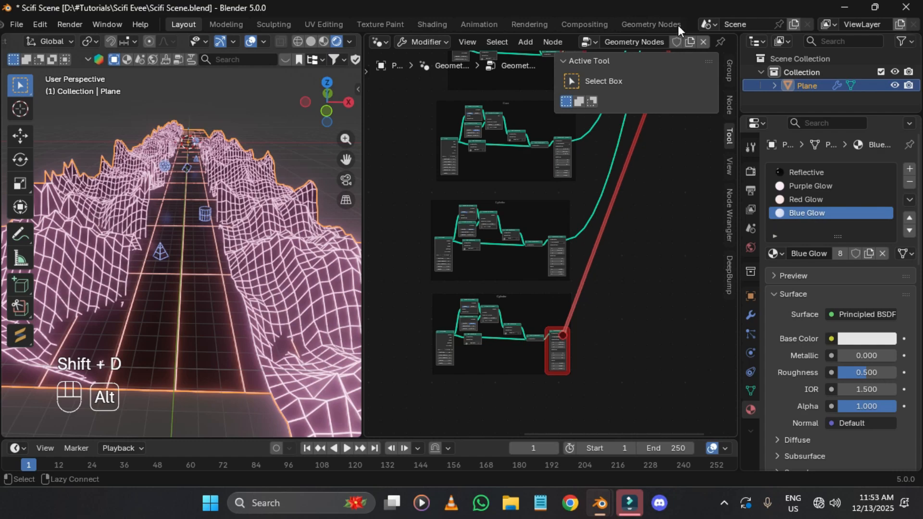
alt+right_drag(678, 25, 677, 29)
key(ctrl+z)
Step: Set the copied cylinder's translation to X -2.85 m and Y about -47 m
scroll(625, 135, down, 2)
scroll(567, 255, up, 9)
mouse_move(663, 300)
shift+mouse_down()
mouse_move(653, 300)
mouse_move(666, 300)
shift+mouse_up()
middle_drag(636, 285, 553, 246)
key(ctrl+z)
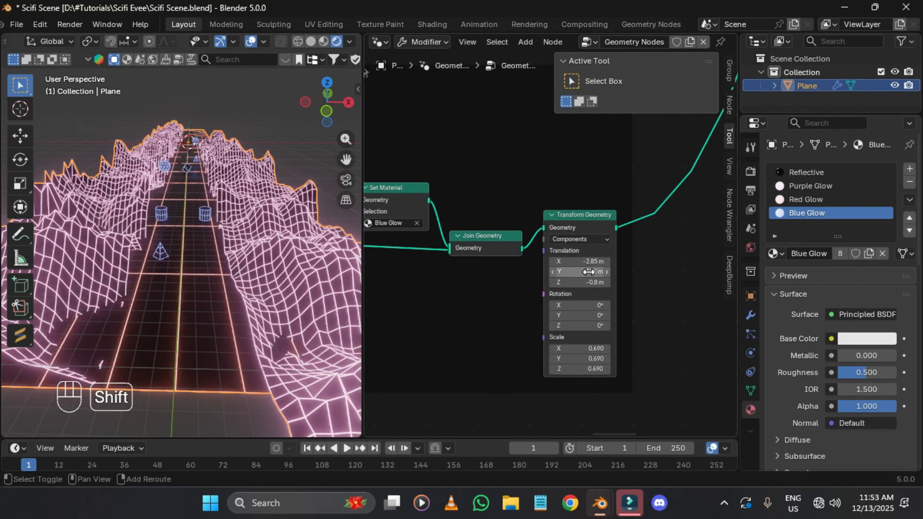
shift+drag(583, 272, 599, 272)
Step: Set the copied Cylinder node's vertices to 4 to make it box-shaped
middle_drag(625, 299, 498, 323)
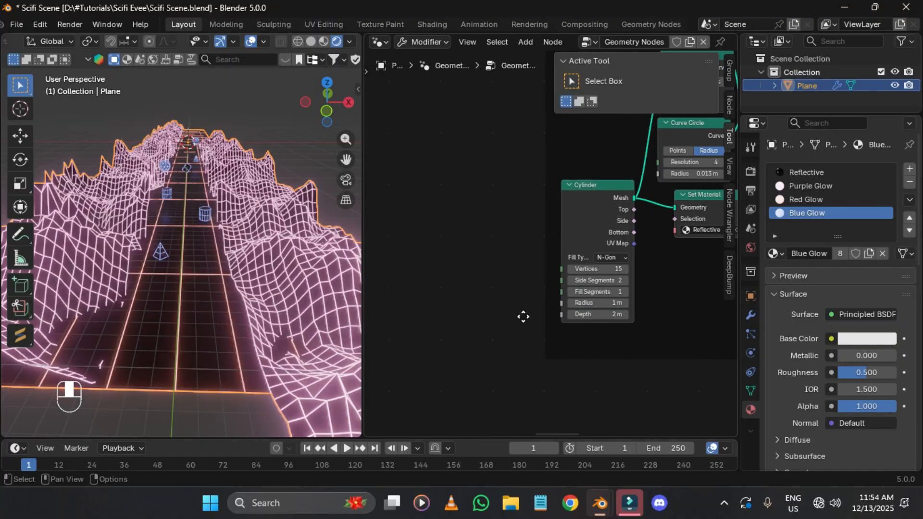
drag(585, 282, 564, 281)
key(4)
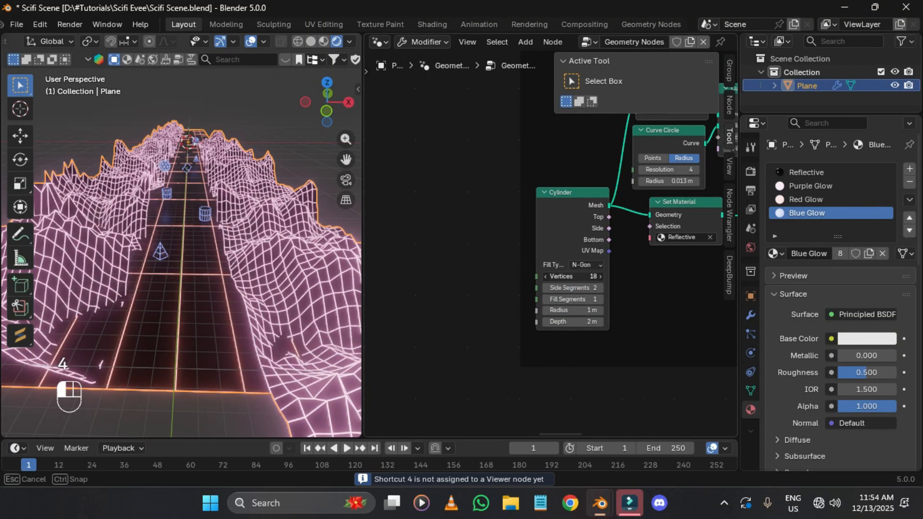
scroll(219, 169, up, 5)
shift+middle_drag(219, 169, 579, 288)
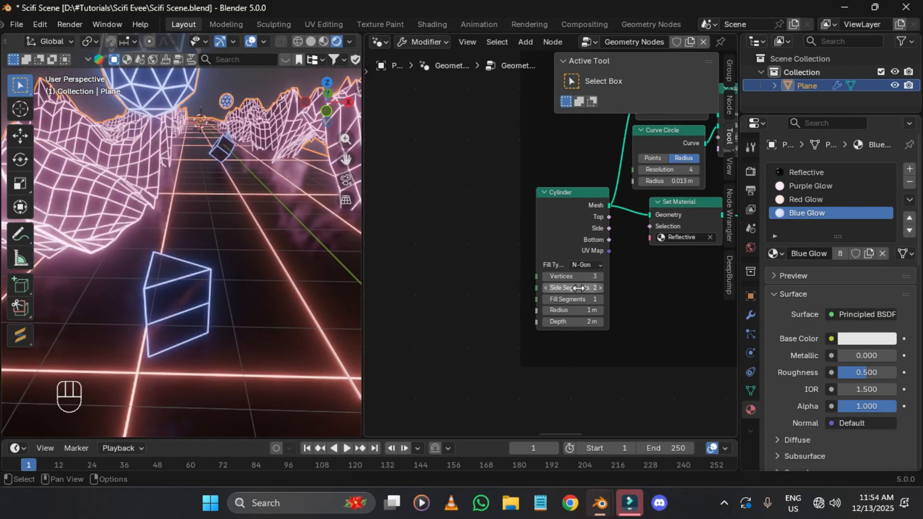
key(Return)
Step: Set the copied Cylinder node's fill type to Triangles and its side segments to 3
click(586, 265)
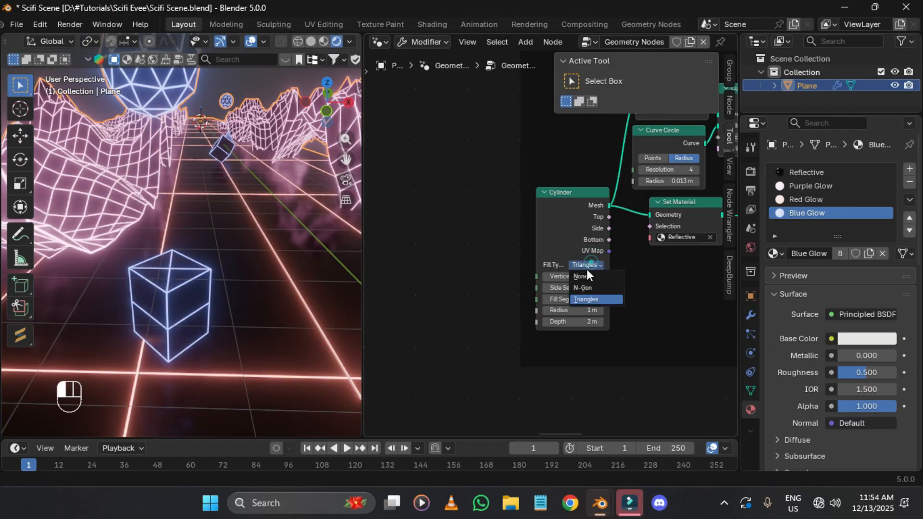
click(583, 275)
click(581, 265)
click(577, 299)
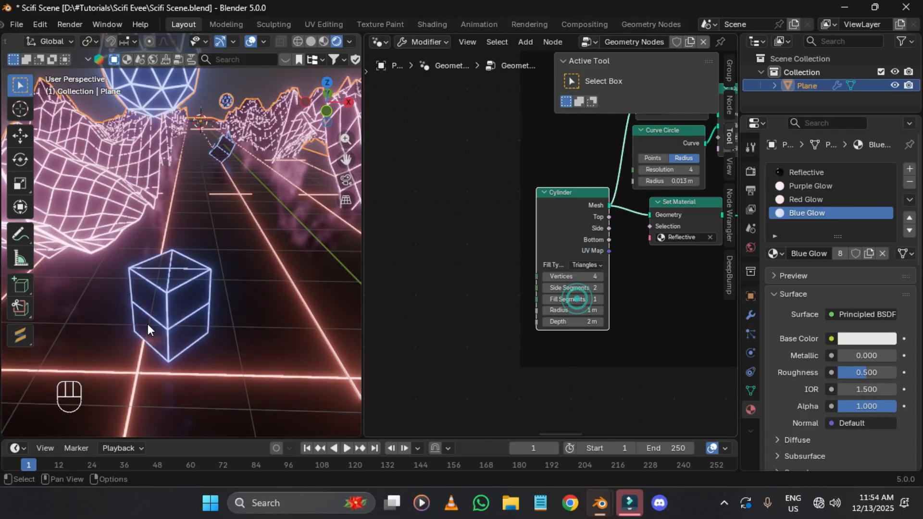
click(599, 287)
Step: Check the placed shapes along the road and save the scene file
scroll(241, 296, down, 10)
middle_drag(278, 230, 281, 217)
click(282, 217)
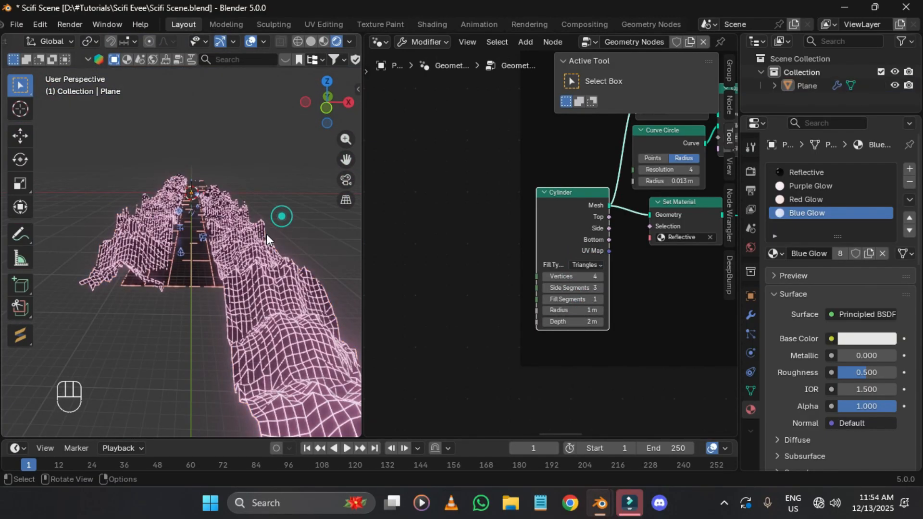
scroll(267, 233, up, 8)
mouse_move(249, 252)
middle_down()
mouse_move(248, 241)
mouse_move(239, 267)
middle_up()
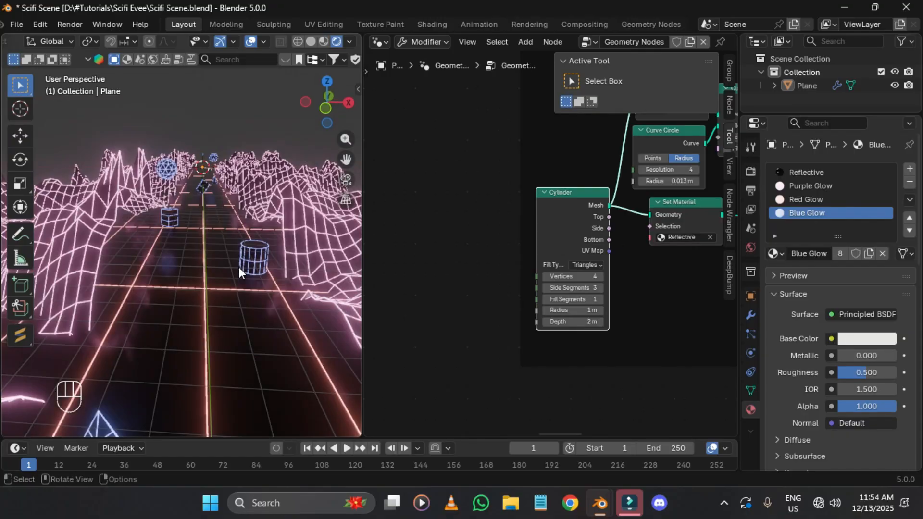
key(ctrl+s)
Step: Reselect the road plane and clear Blue Glow from the Set Material node for the segmented pyramid's wireframe
middle_drag(695, 214, 474, 240)
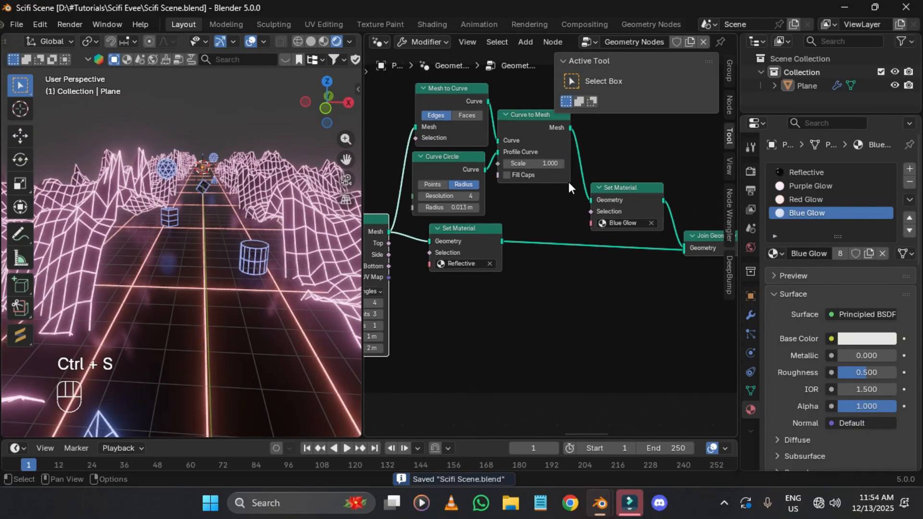
middle_drag(607, 175, 585, 205)
middle_drag(638, 267, 625, 248)
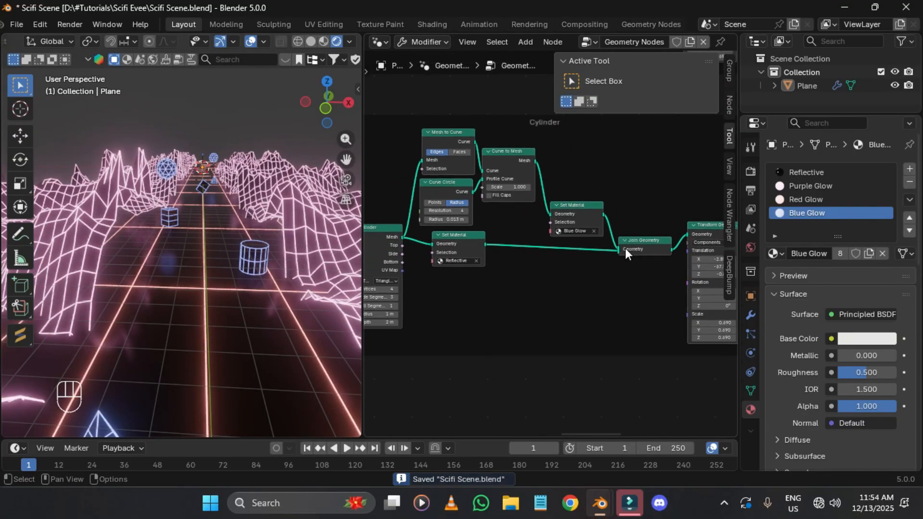
scroll(301, 171, down, 3)
shift+middle_drag(161, 293, 158, 181)
click(159, 181)
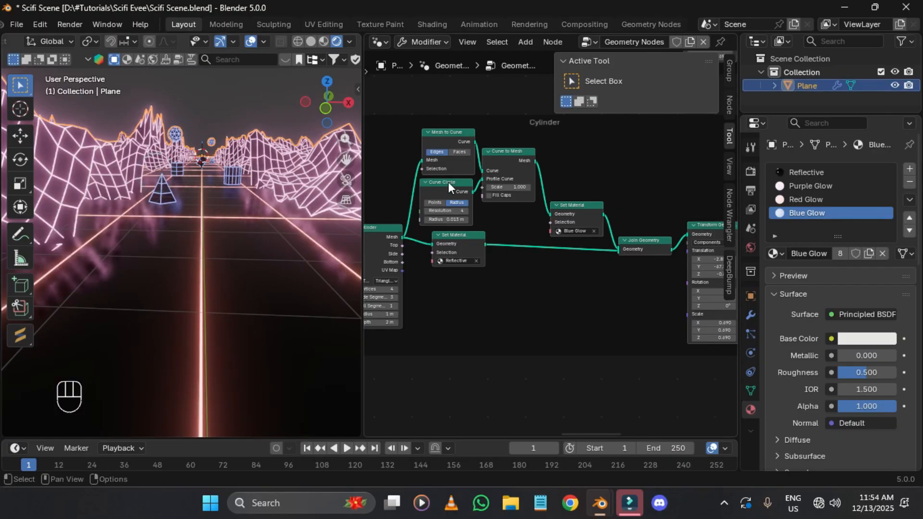
middle_drag(447, 95, 454, 291)
middle_drag(563, 135, 462, 274)
scroll(601, 217, down, 3)
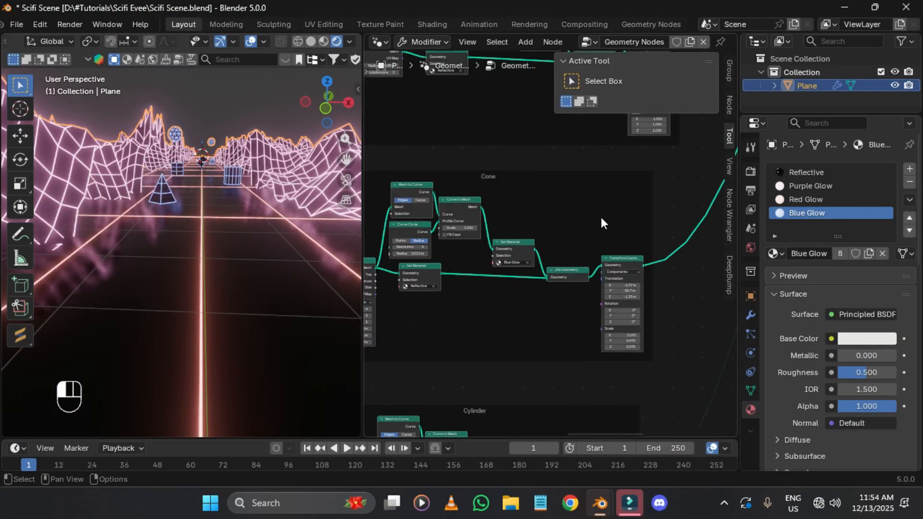
scroll(504, 268, up, 4)
middle_drag(560, 264, 595, 272)
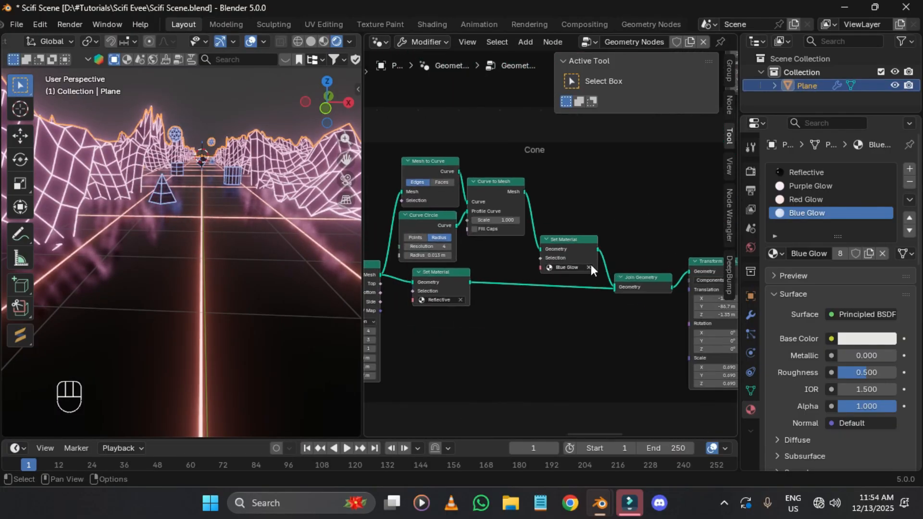
click(590, 266)
Step: Add a new material slot to the plane and create a material named Pink in it
click(834, 255)
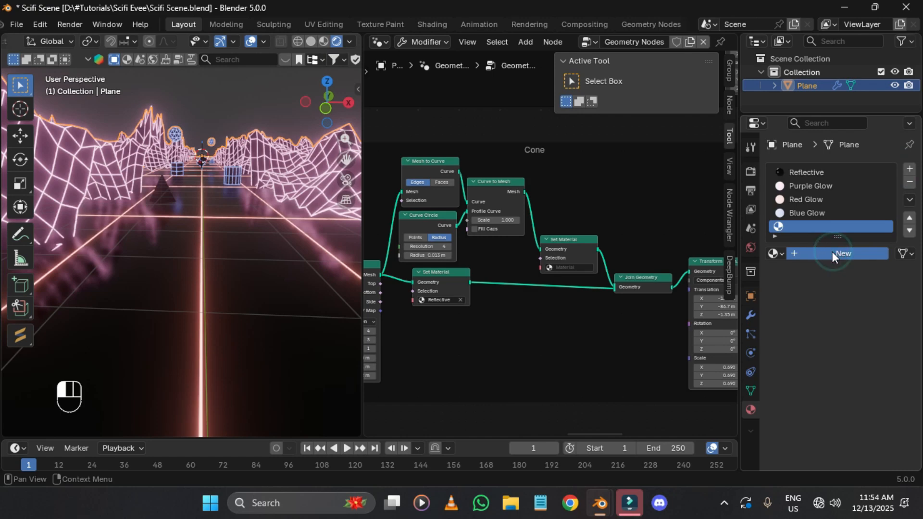
double_click(820, 254)
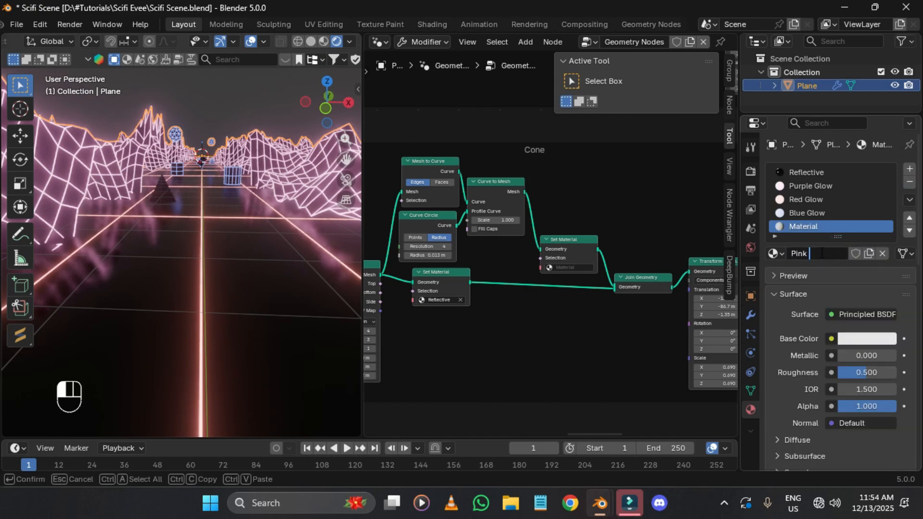
text(Pink)
key(Return)
Step: Complete the new material's name as Pink Glow and give it a hot pink emission color with strength 10
scroll(784, 372, down, 7)
click(786, 375)
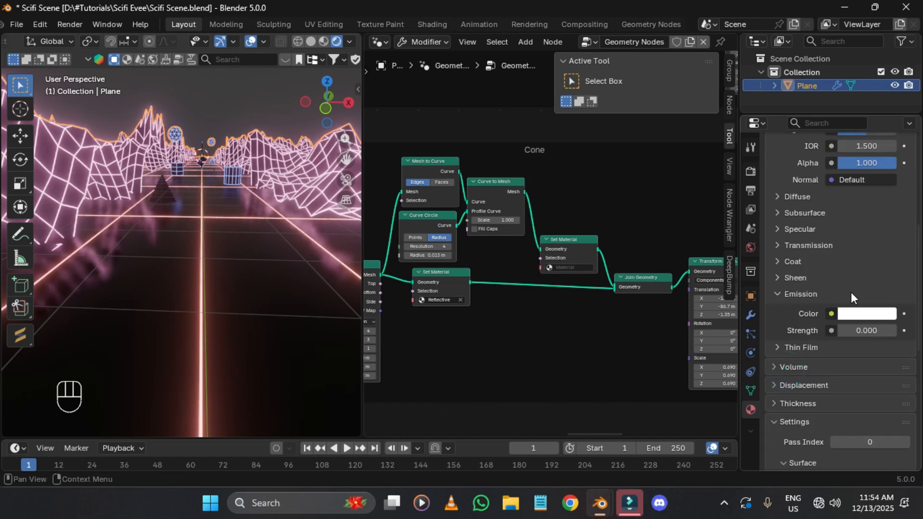
click(847, 311)
click(839, 176)
click(866, 331)
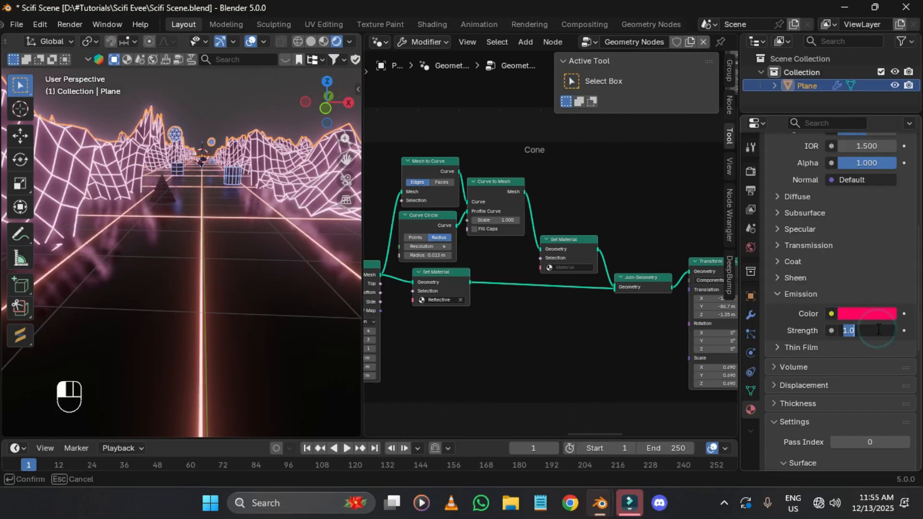
text(10)
key(Return)
Step: Assign Pink Glow to the Set Material node of the segmented pyramid's wireframe
click(558, 267)
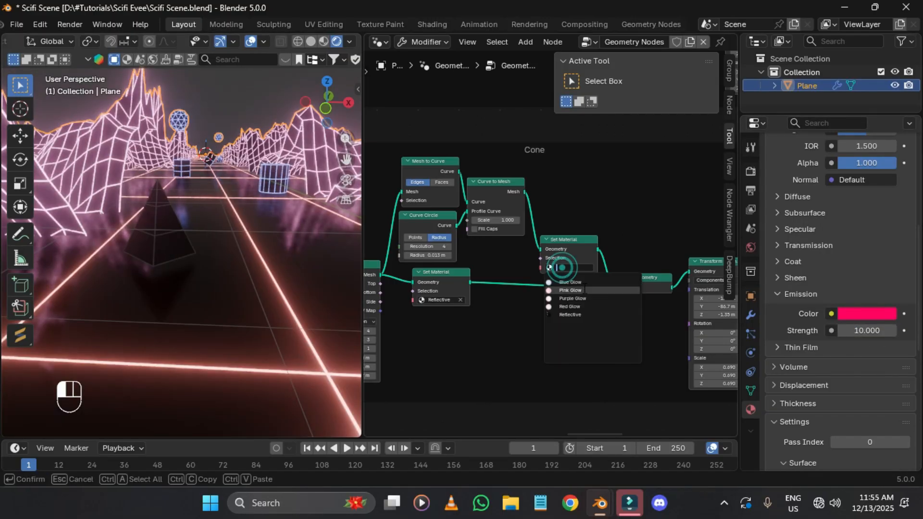
click(609, 291)
middle_drag(621, 351, 524, 327)
shift+drag(634, 297, 642, 298)
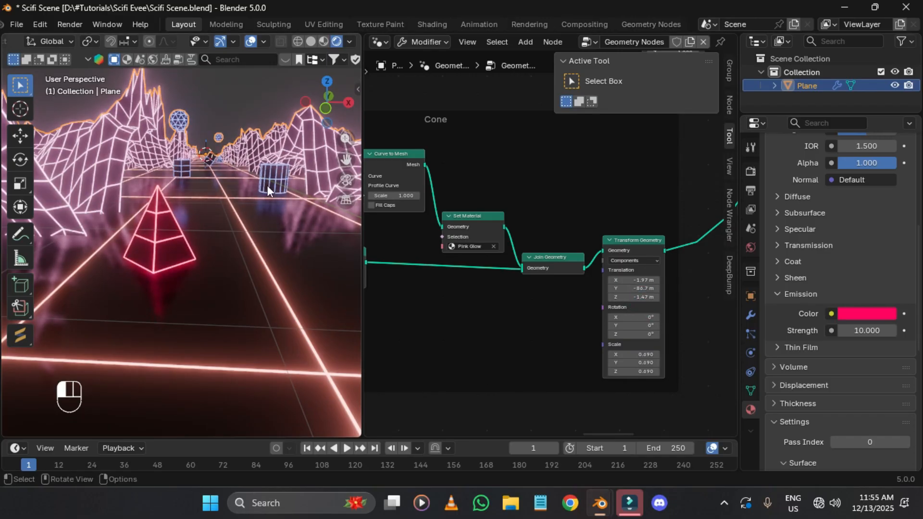
middle_drag(268, 191, 268, 196)
middle_drag(601, 223, 737, 293)
Step: Add another material slot to the plane and create a material named Orange Yellow Glow in it
scroll(814, 210, up, 9)
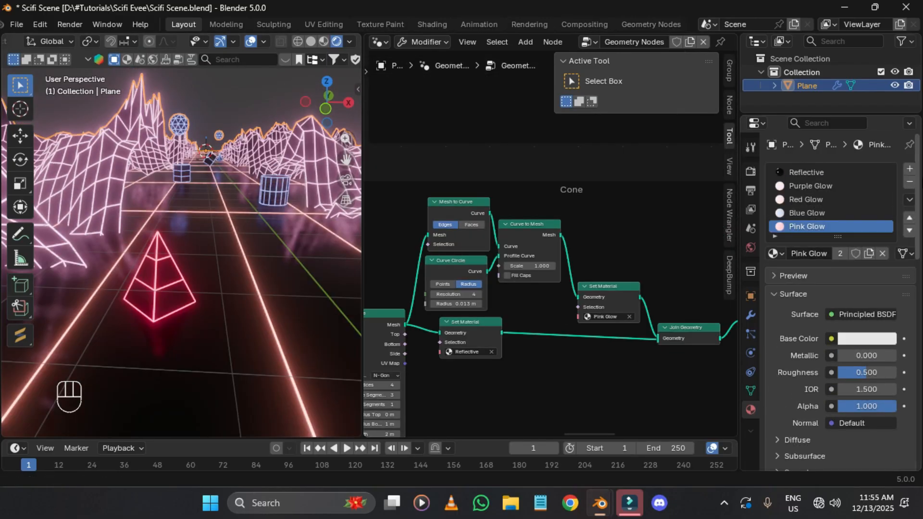
click(909, 169)
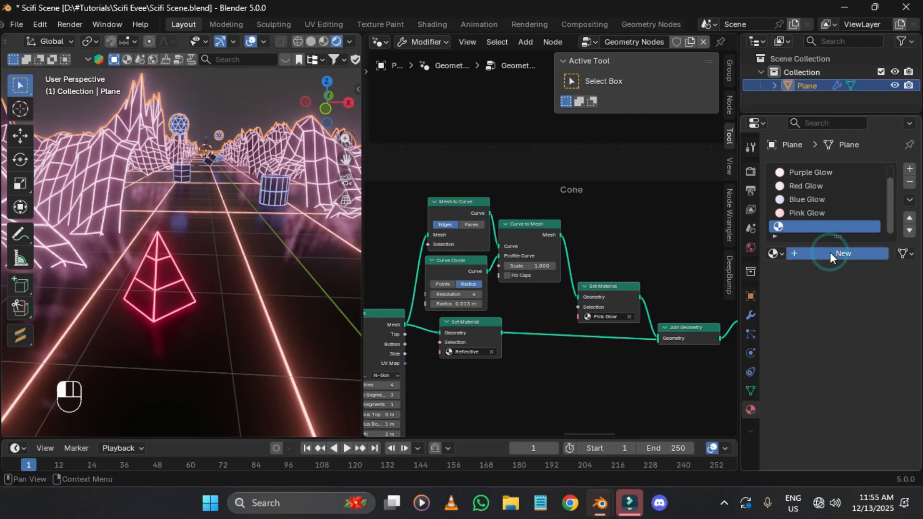
click(830, 252)
double_click(830, 252)
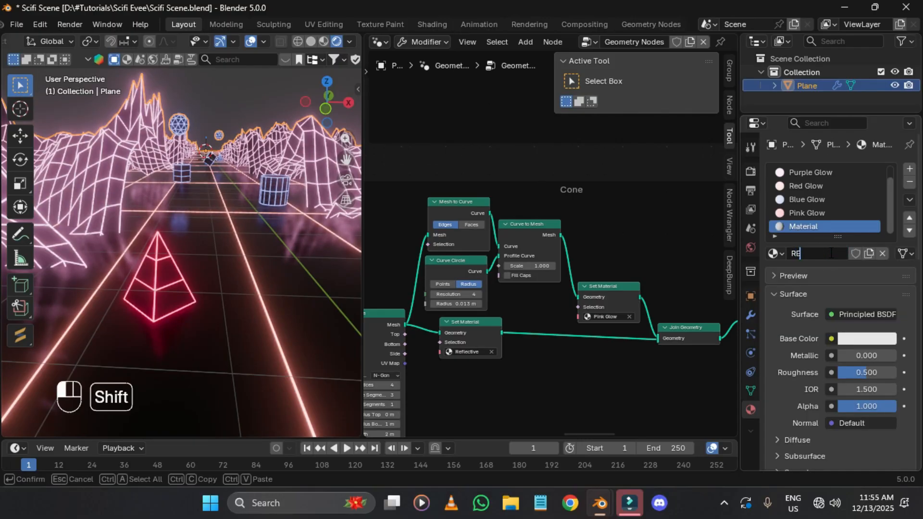
key(Return)
double_click(831, 253)
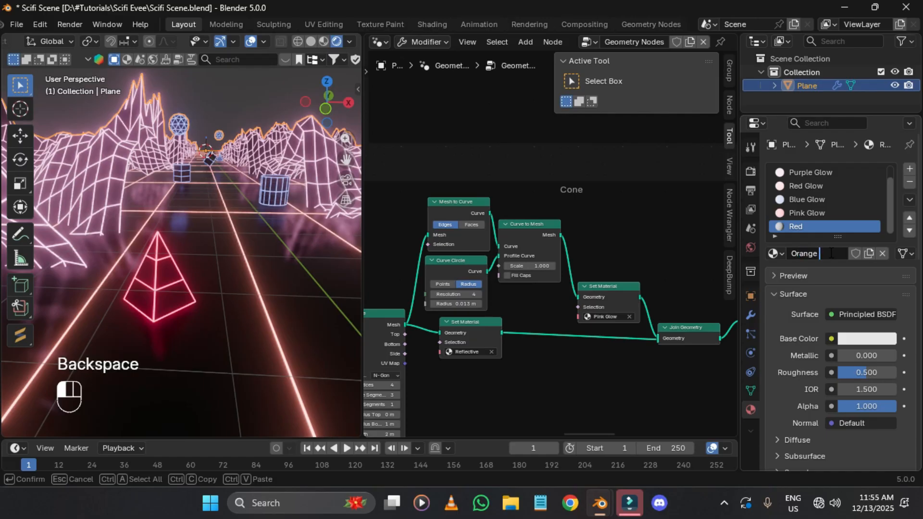
text(Orange BLu)
key(Return)
Step: Set Orange Yellow Glow's base color to #E7BD00, use the same emission color, and set the emission strength to 10
click(854, 337)
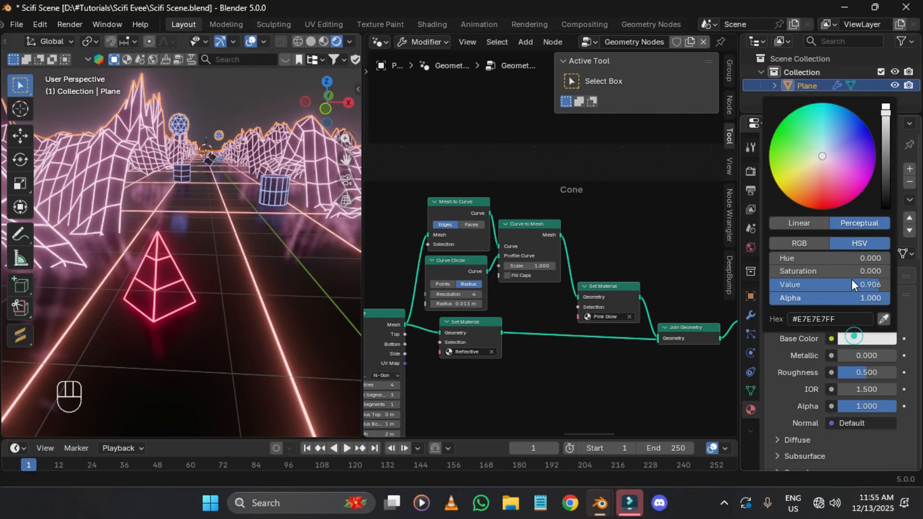
drag(837, 157, 780, 188)
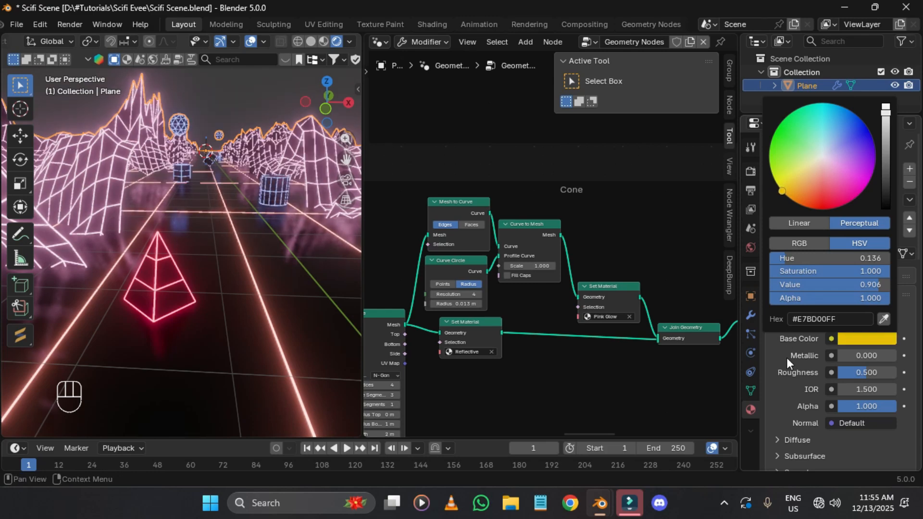
scroll(860, 409, down, 5)
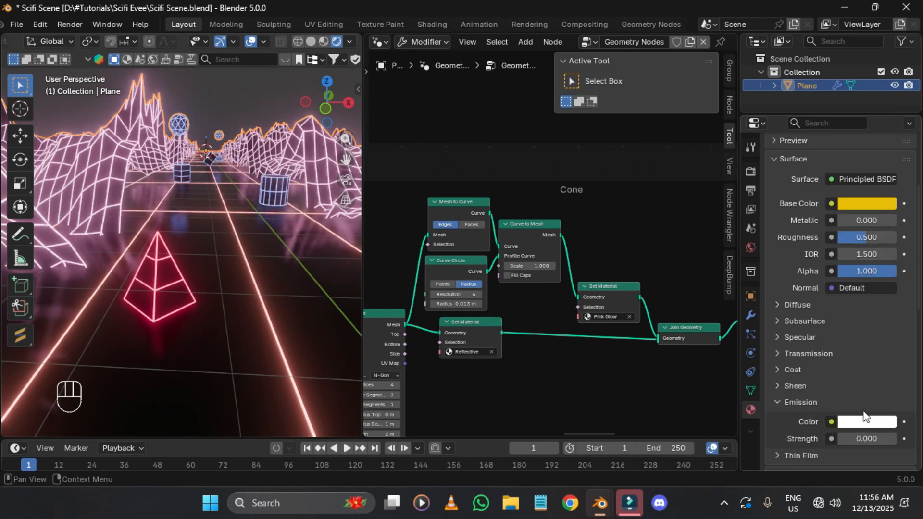
text(10)
key(Return)
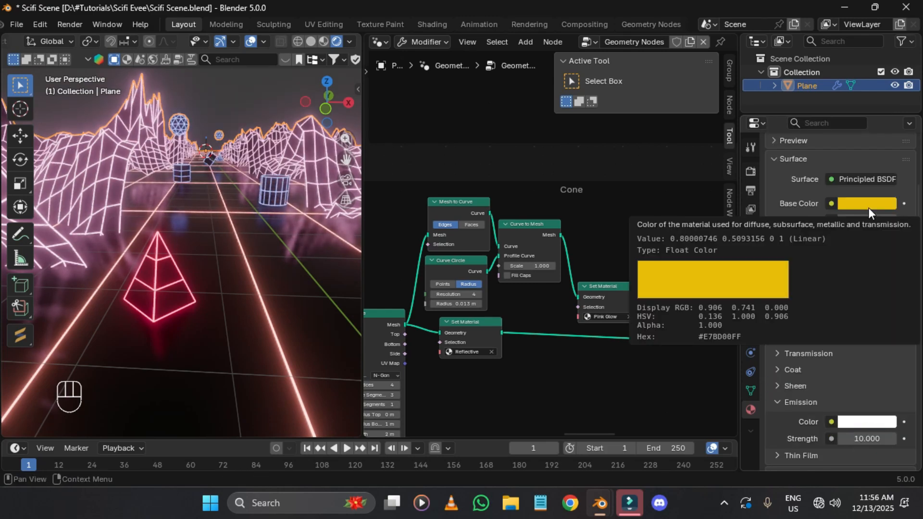
key(ctrl+c)
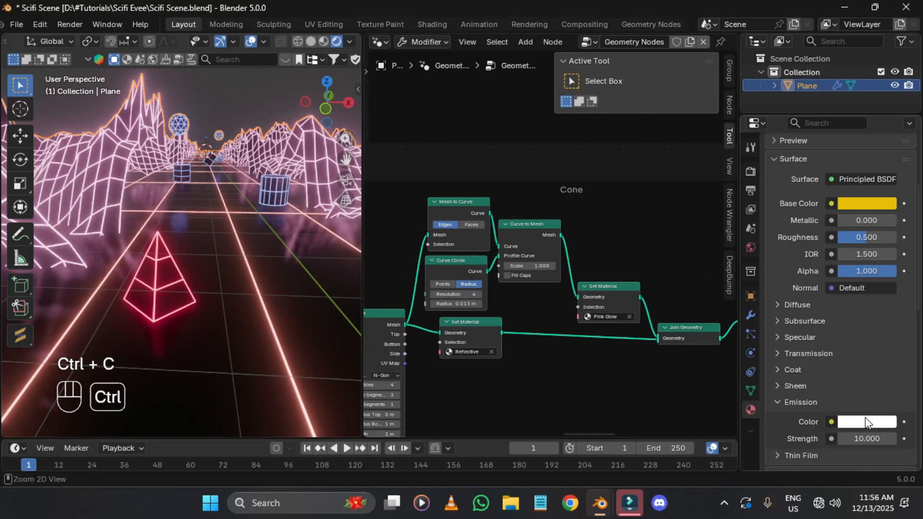
key(ctrl+v)
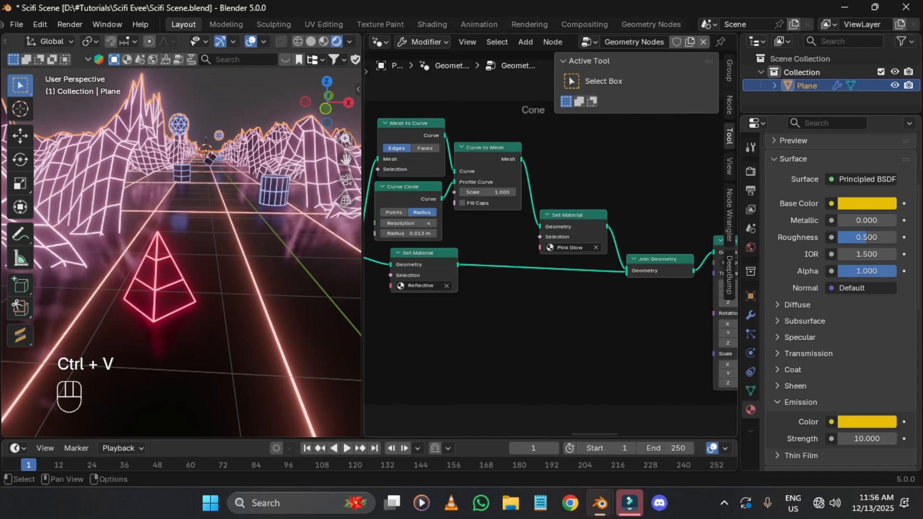
Step: Assign Orange Yellow Glow to the wireframe Set Material node of the round cylinder just beyond the pyramid
middle_drag(564, 197, 471, 192)
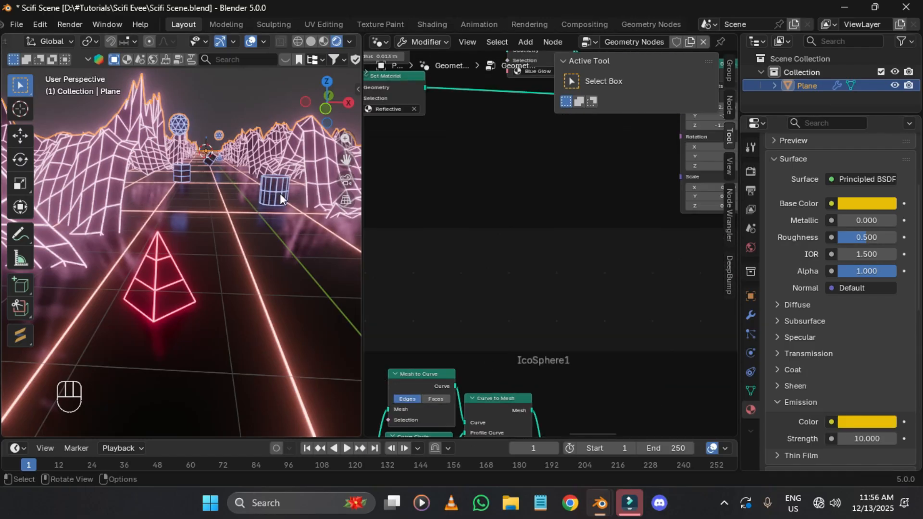
middle_drag(559, 158, 572, 206)
middle_drag(520, 413, 461, 56)
click(538, 172)
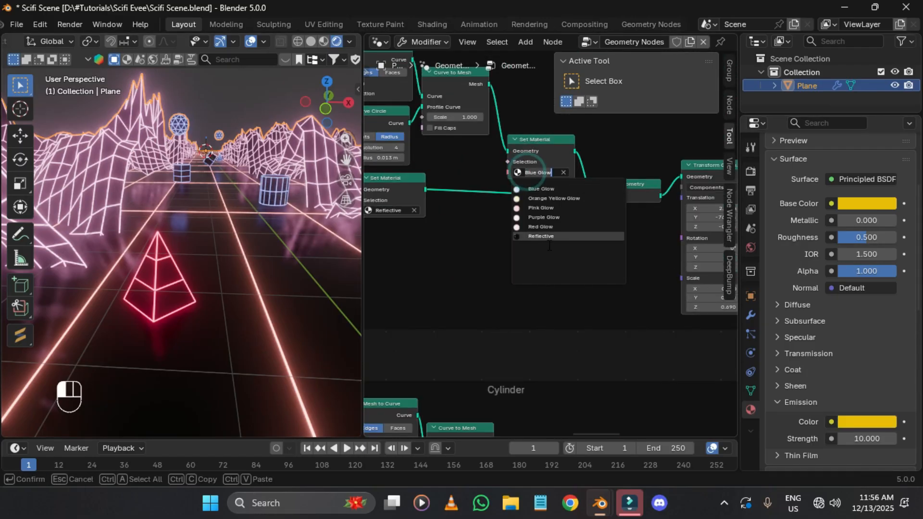
click(550, 198)
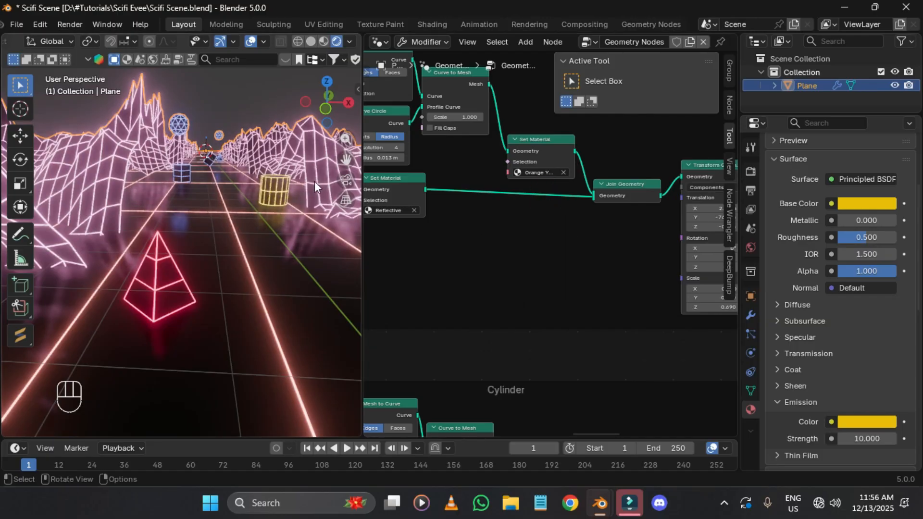
Step: Replace Blue Glow with Red Glow in the wireframe Set Material node of the next Cylinder frame
scroll(279, 230, down, 3)
scroll(279, 231, down, 2)
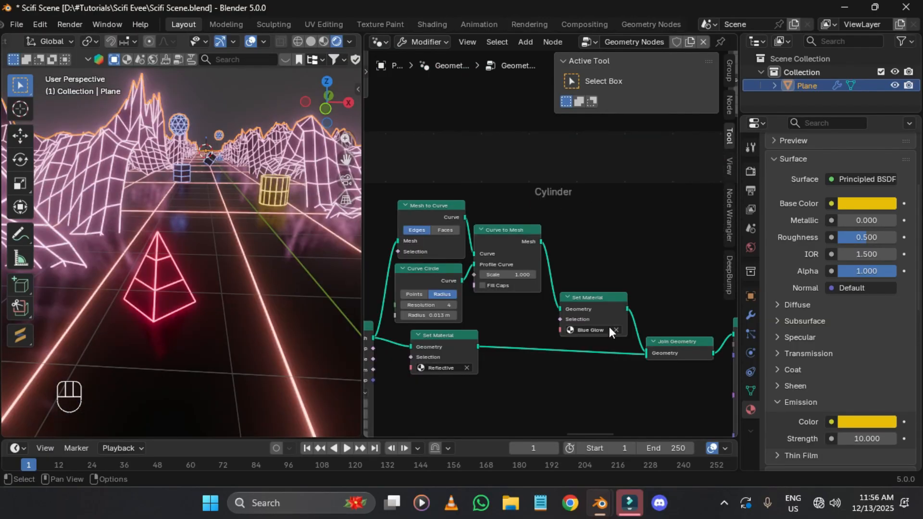
click(610, 330)
click(605, 378)
scroll(263, 226, down, 3)
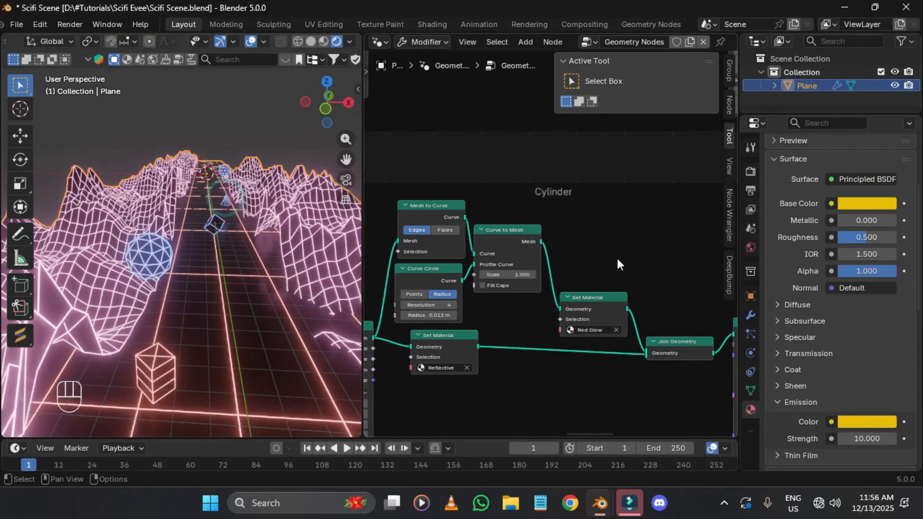
Step: Review the glow materials available for the pyramid's wireframe Set Material node in the Cone frame
middle_drag(618, 263, 620, 140)
middle_drag(619, 206, 533, 96)
click(570, 264)
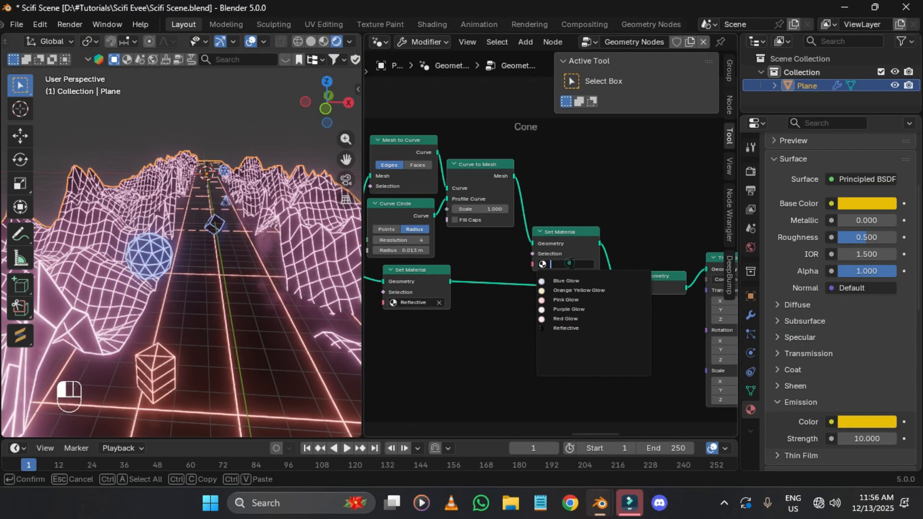
Step: Add a material slot with a new material on the plane and set its base color to cyan #55E7E7
scroll(846, 202, up, 5)
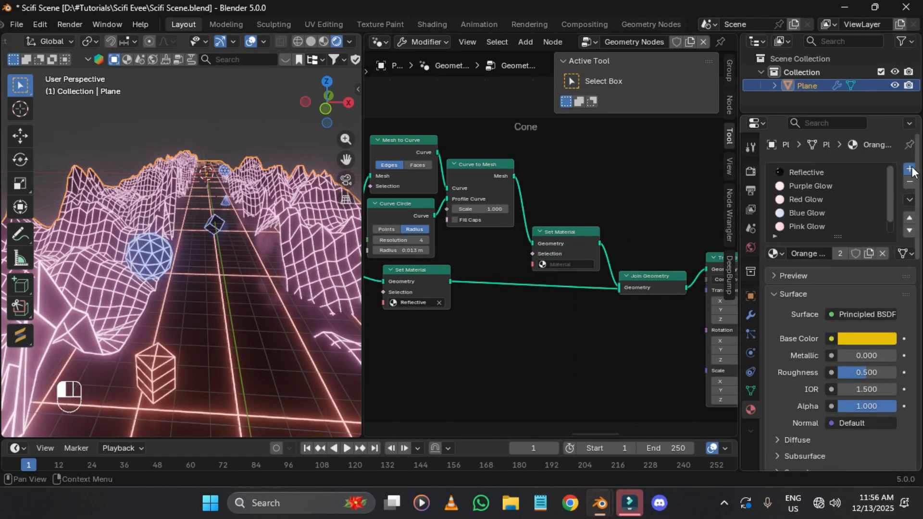
click(912, 170)
click(857, 254)
click(873, 338)
drag(850, 172, 827, 116)
Step: Copy the new material's cyan base color to its emission color and set the emission strength to 4
scroll(861, 235, down, 5)
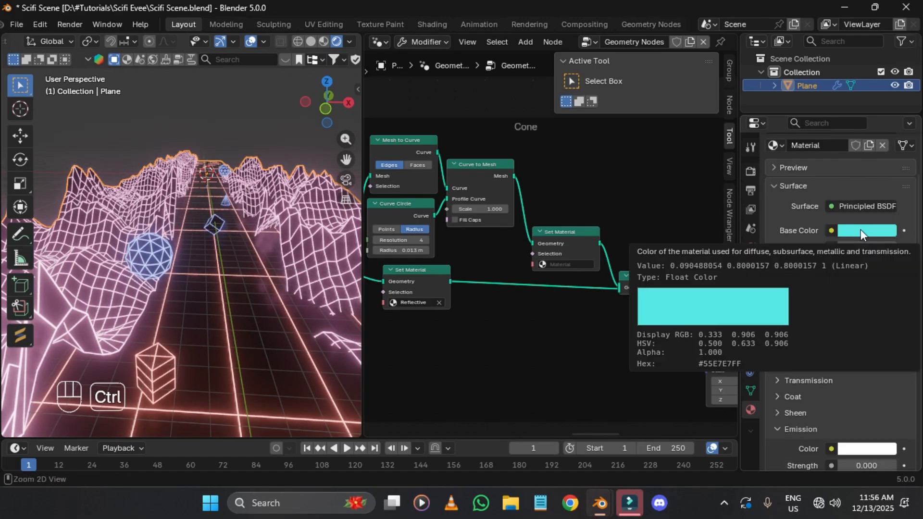
key(ctrl+c)
key(ctrl+v)
scroll(863, 384, down, 4)
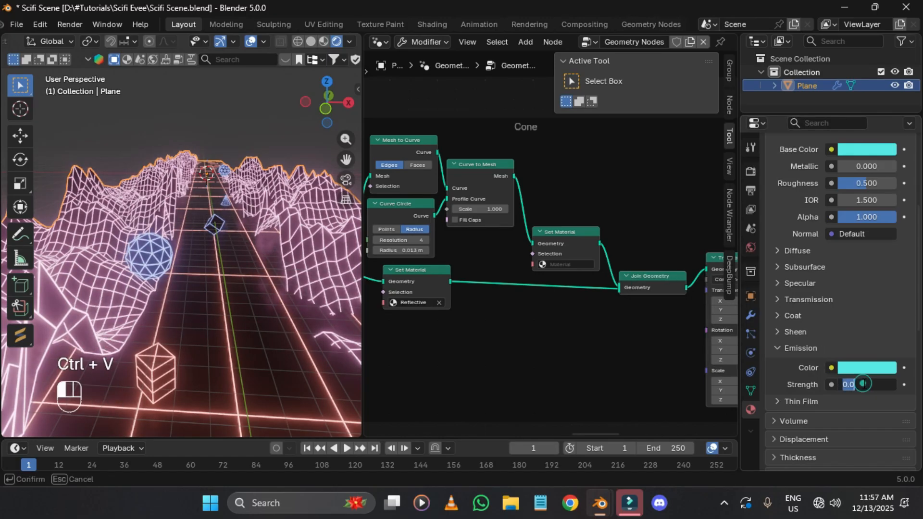
text(4)
key(Return)
Step: Rename the new cyan material as Cyan Glow
scroll(863, 182, up, 6)
double_click(835, 173)
text(C)
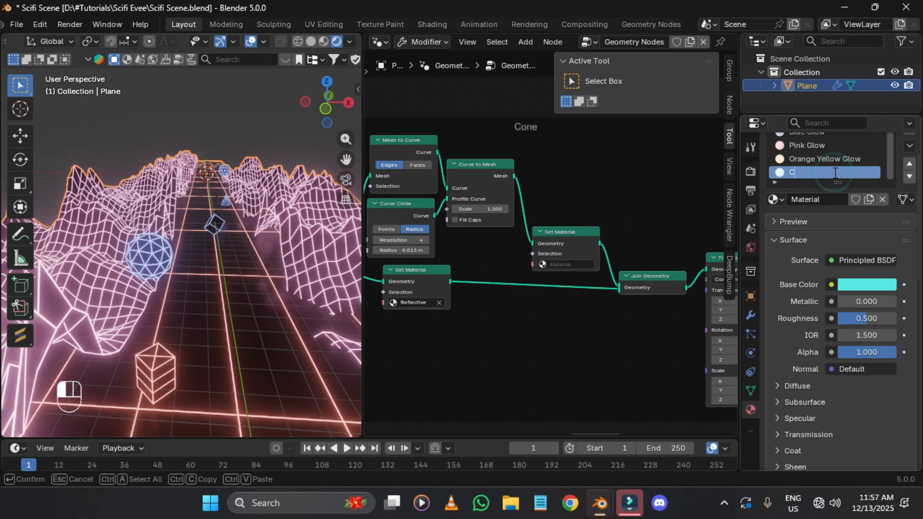
text(yan Glow)
key(Return)
Step: Assign Cyan Glow to the pyramid's wireframe Set Material node in the Cone frame
click(567, 264)
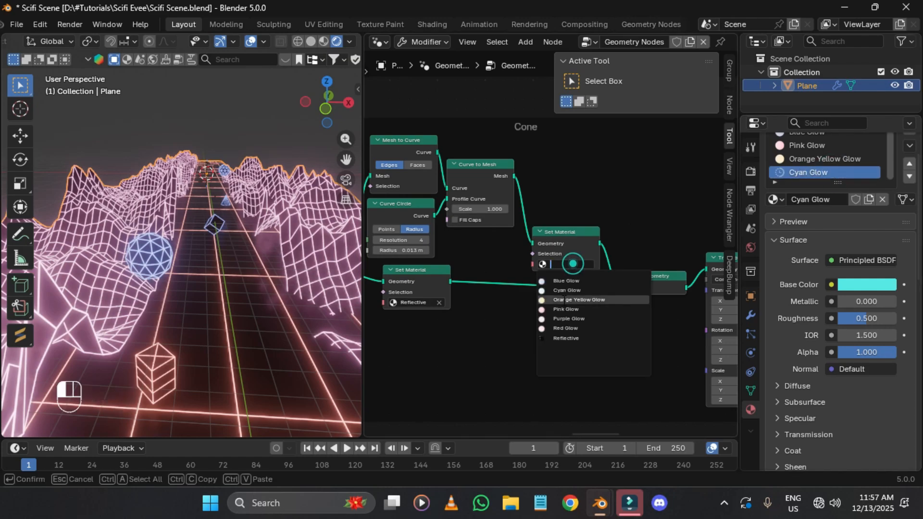
click(549, 290)
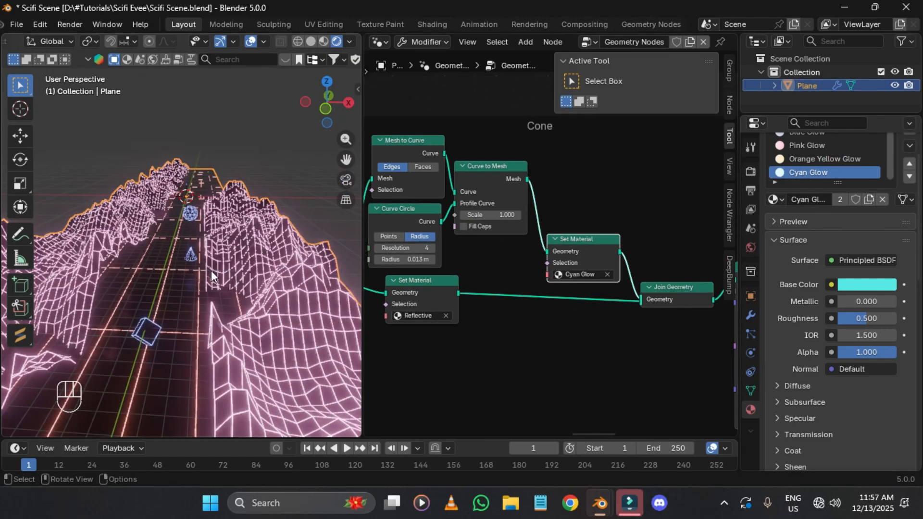
shift+middle_drag(211, 276, 237, 219)
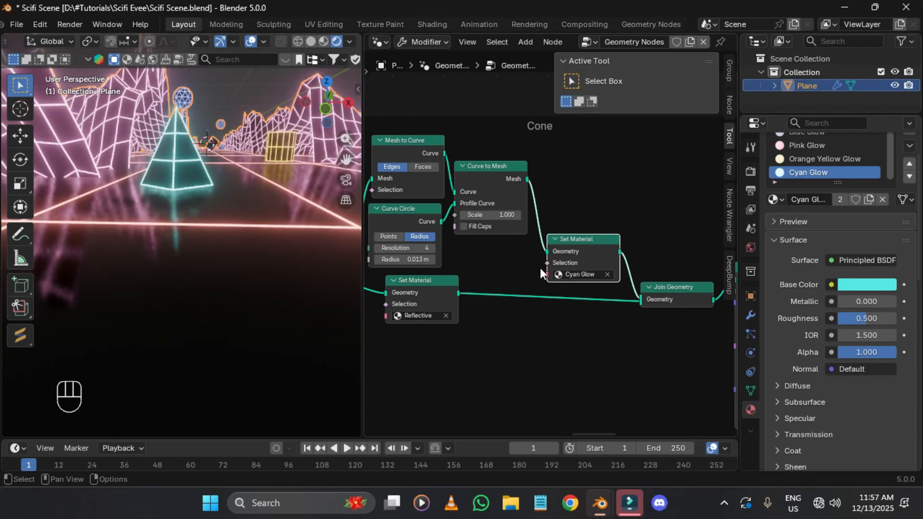
key(ctrl+z)
key(ctrl+z)
key(ctrl+z)
key(ctrl+z)
key(ctrl+shift+z)
key(ctrl+shift+z)
key(ctrl+shift+z)
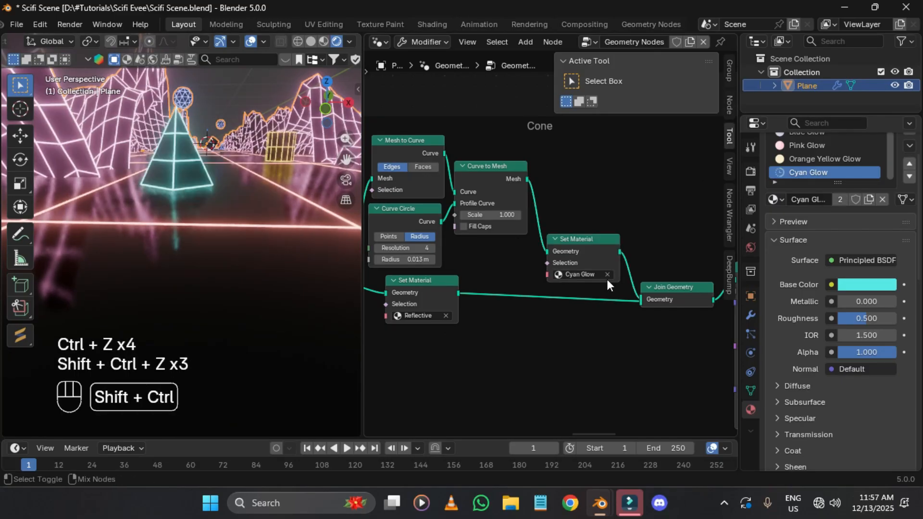
Step: Clear Cyan Glow from the pyramid's wireframe Set Material node and assign Red Glow instead
click(609, 275)
click(583, 276)
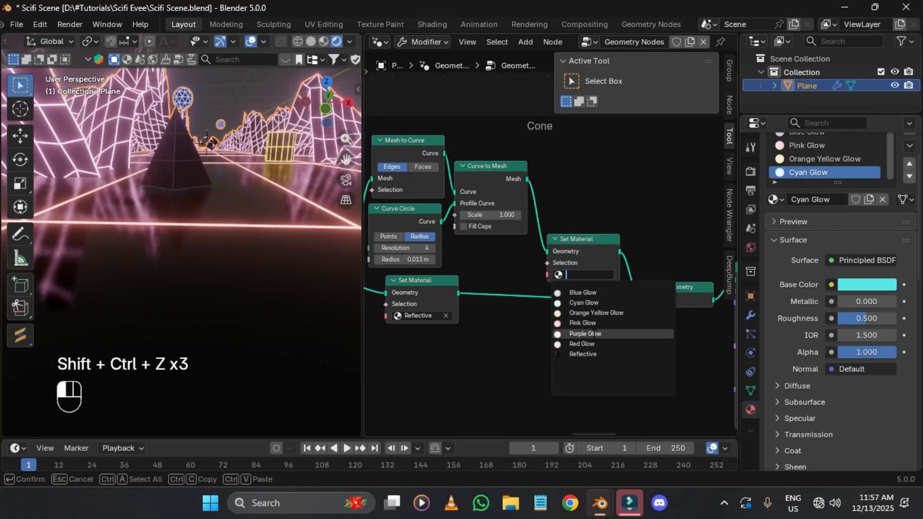
click(584, 343)
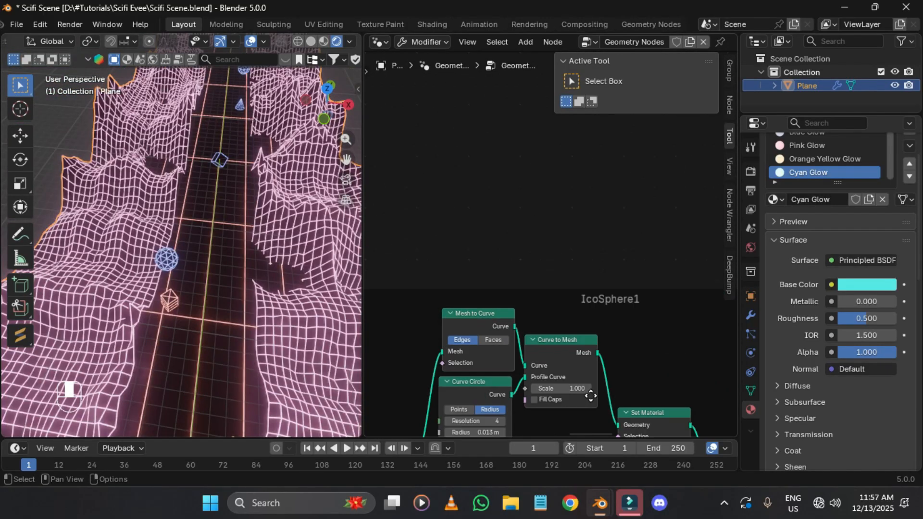
Step: Assign Cyan Glow to the wireframe Set Material node of the smooth cone placed at Y -34 m
middle_drag(591, 395, 443, 410)
click(412, 228)
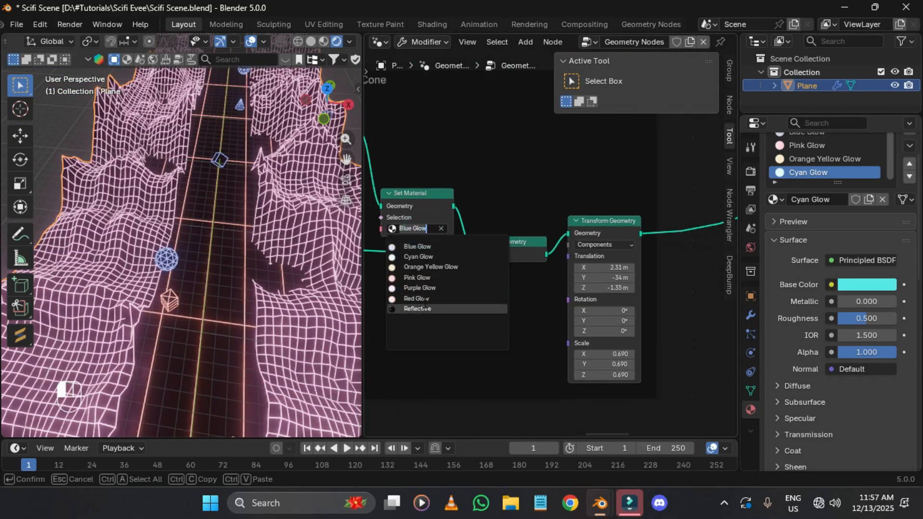
click(441, 258)
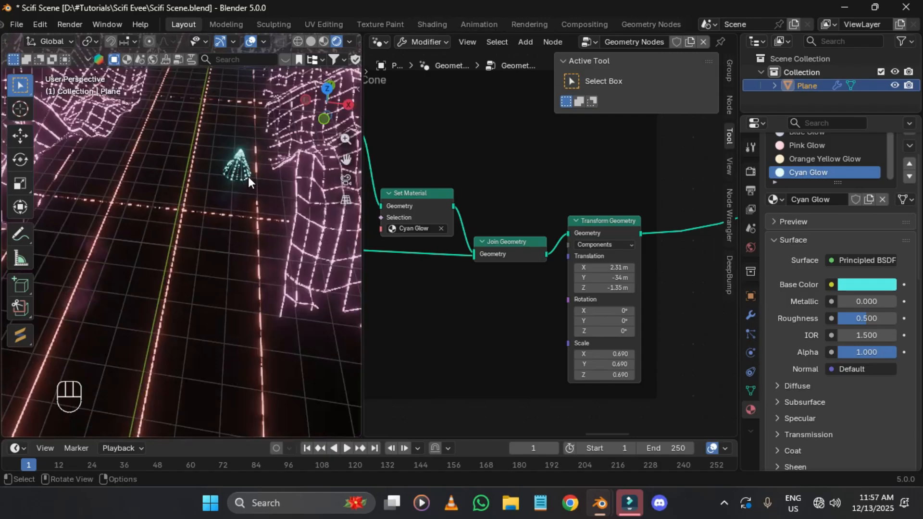
scroll(266, 140, up, 3)
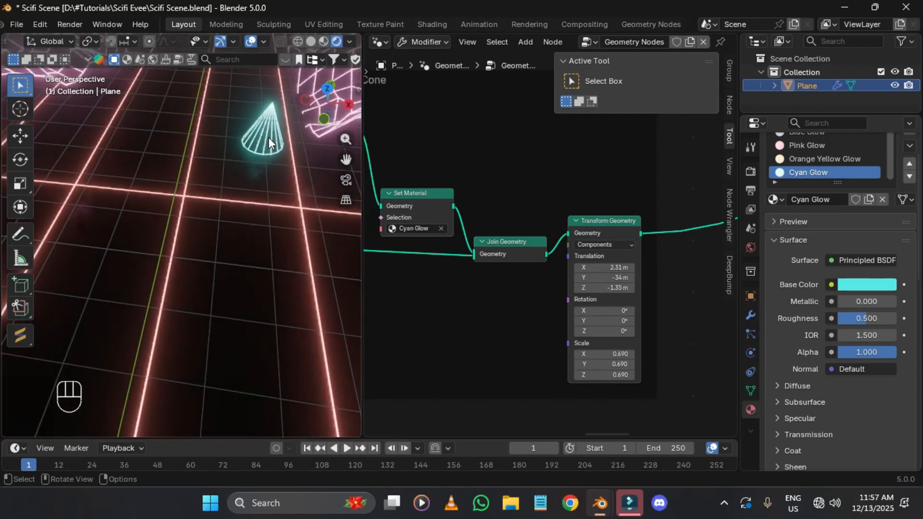
scroll(268, 141, down, 2)
shift+middle_drag(284, 86, 275, 241)
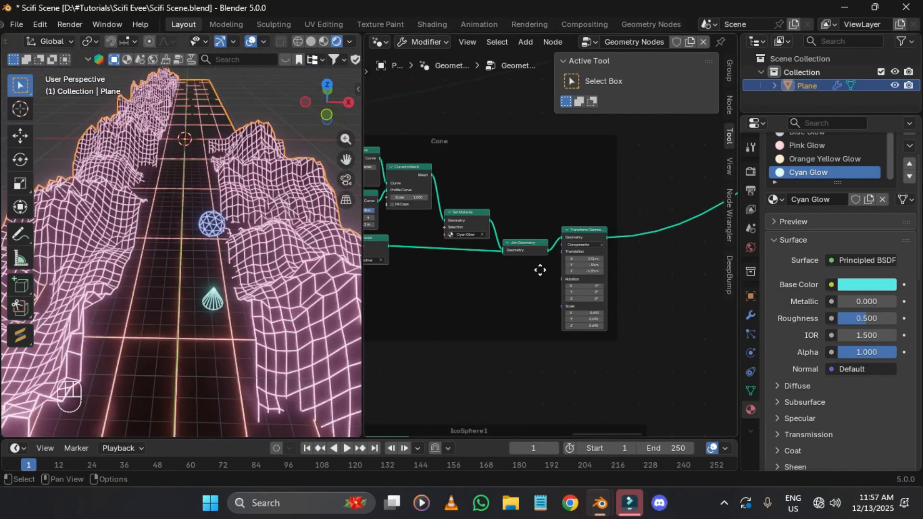
Step: Assign Purple Glow to the wireframe Set Material node in the IcoSphere1 frame in place of Blue Glow
middle_drag(540, 268, 618, 193)
scroll(604, 392, up, 4)
middle_drag(604, 394, 602, 199)
click(580, 210)
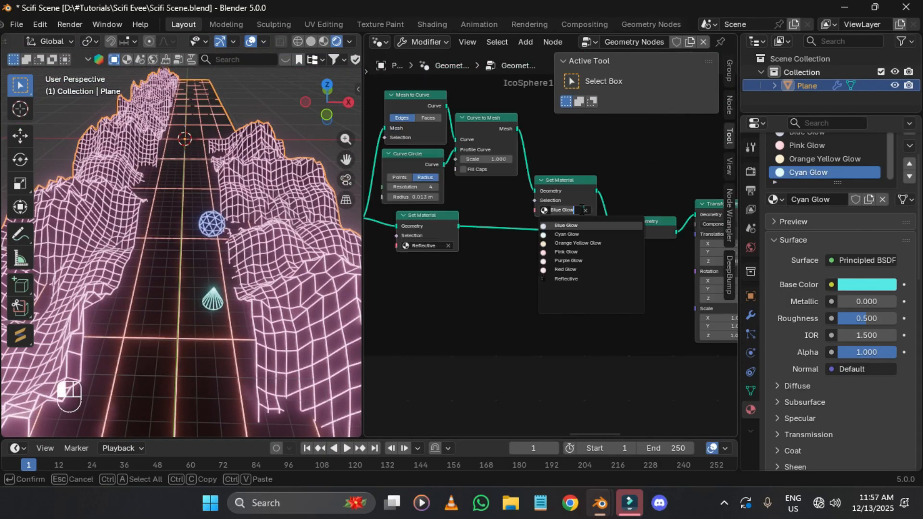
click(580, 210)
click(586, 263)
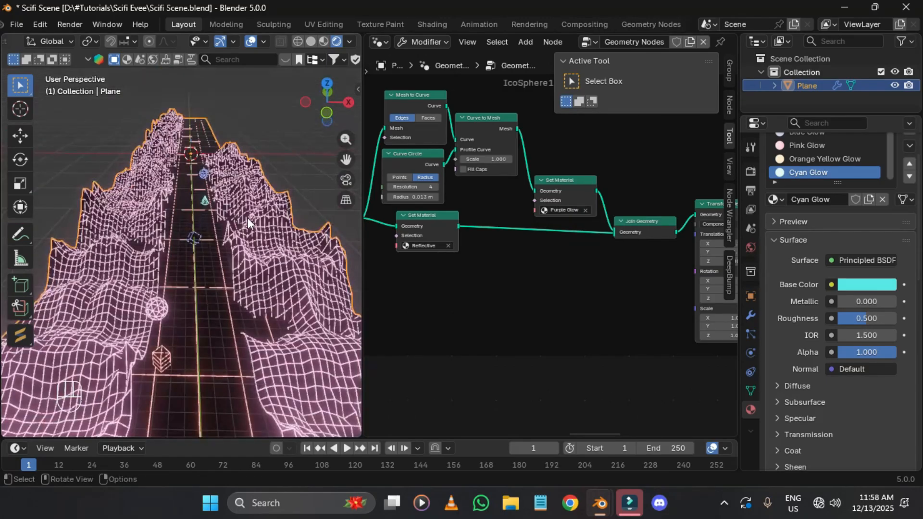
Step: Save the scene file and switch the viewport to solid shading
middle_drag(247, 217, 259, 161)
scroll(260, 161, up, 5)
scroll(240, 126, down, 7)
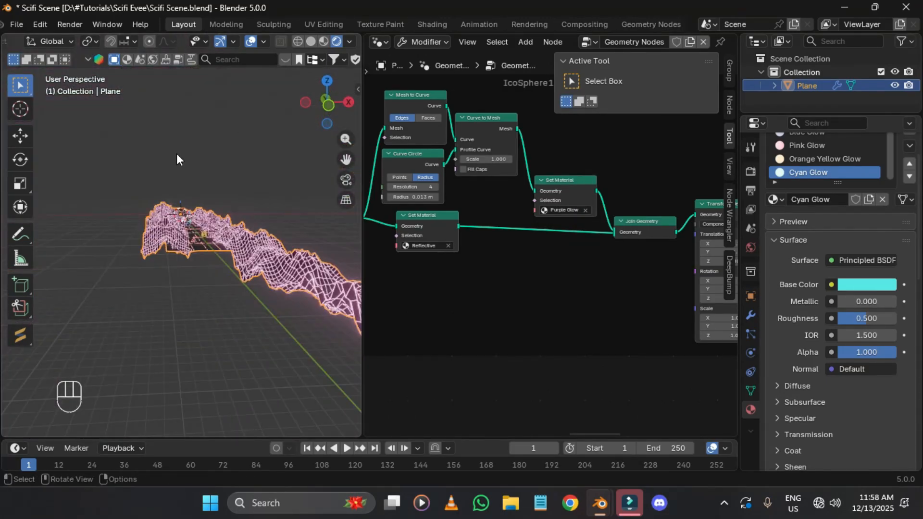
middle_drag(177, 159, 247, 200)
scroll(248, 200, up, 3)
key(ctrl+s)
click(297, 41)
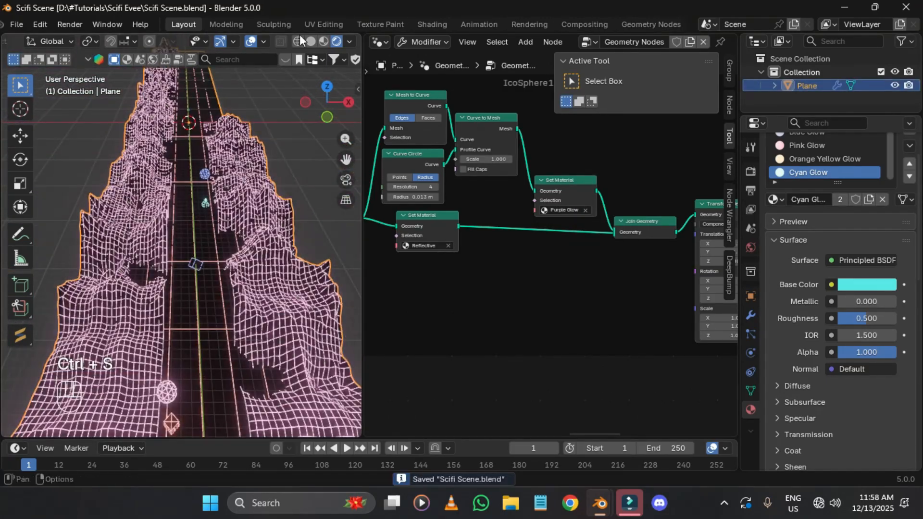
click(310, 42)
Step: Enlarge the timeline area, set the animation's end frame to 200 and save the file
drag(122, 439, 121, 399)
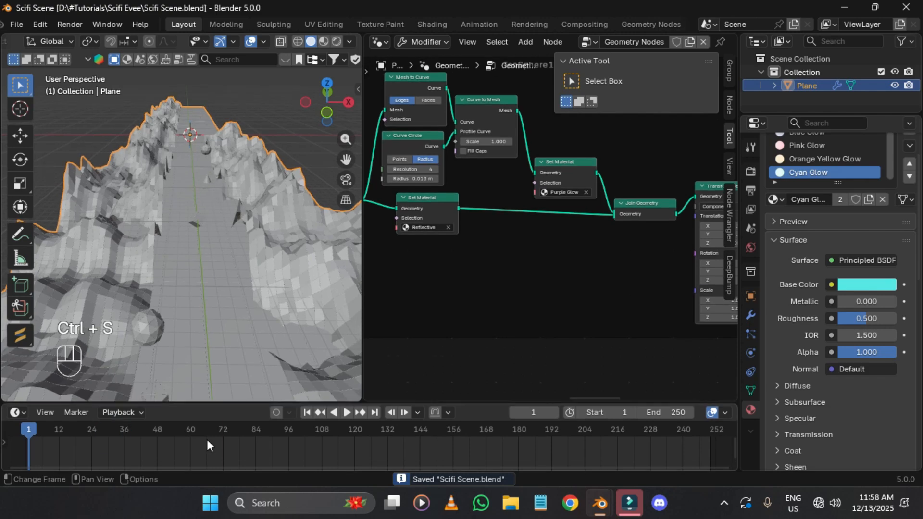
scroll(208, 445, down, 7)
text(200)
key(Return)
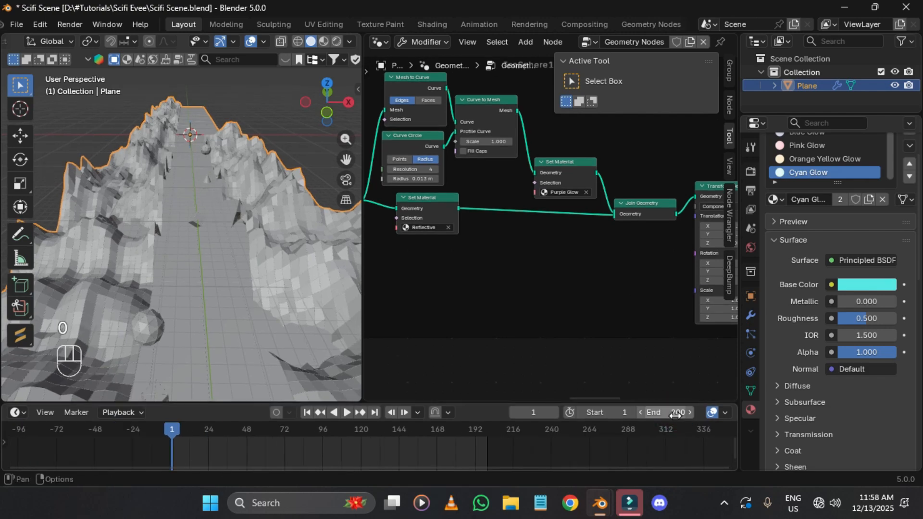
key(ctrl+s)
Step: Open the Animation section of the preferences and bring up its F-Curves settings
click(26, 22)
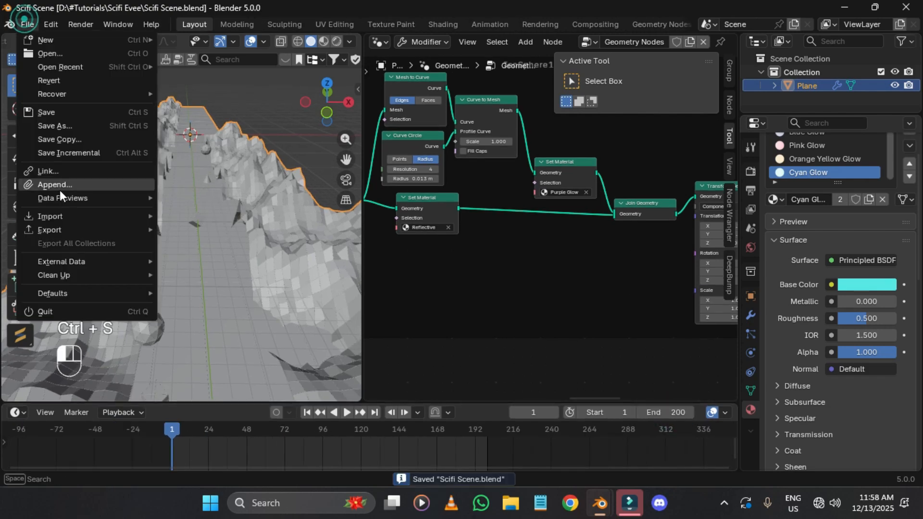
mouse_move(50, 24)
click(113, 220)
click(107, 303)
click(133, 283)
click(123, 228)
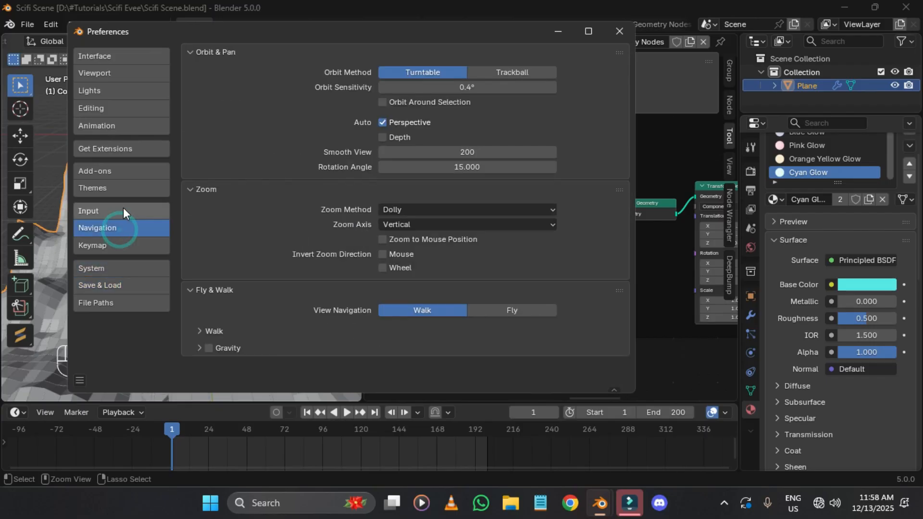
click(139, 171)
click(135, 126)
scroll(392, 311, down, 3)
Step: Set the default F-curve interpolation to Linear, with the default handles set to Auto Clamped
click(399, 303)
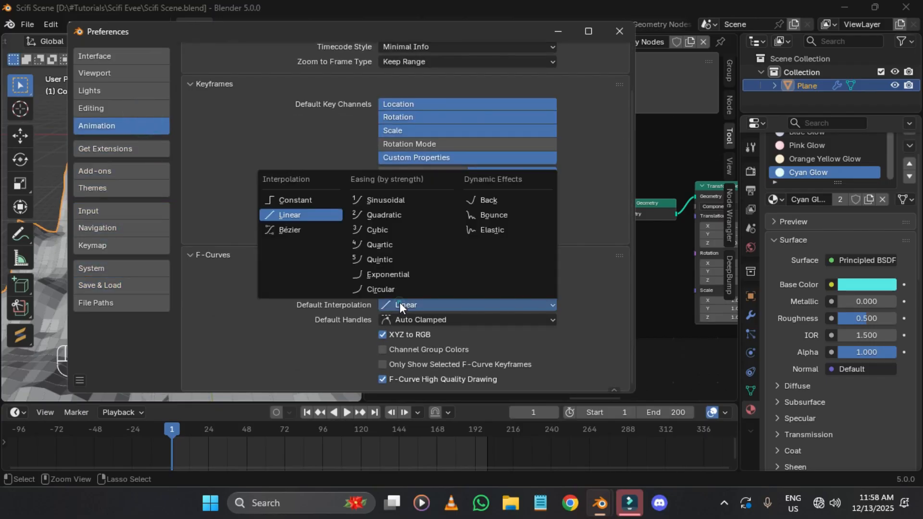
click(277, 215)
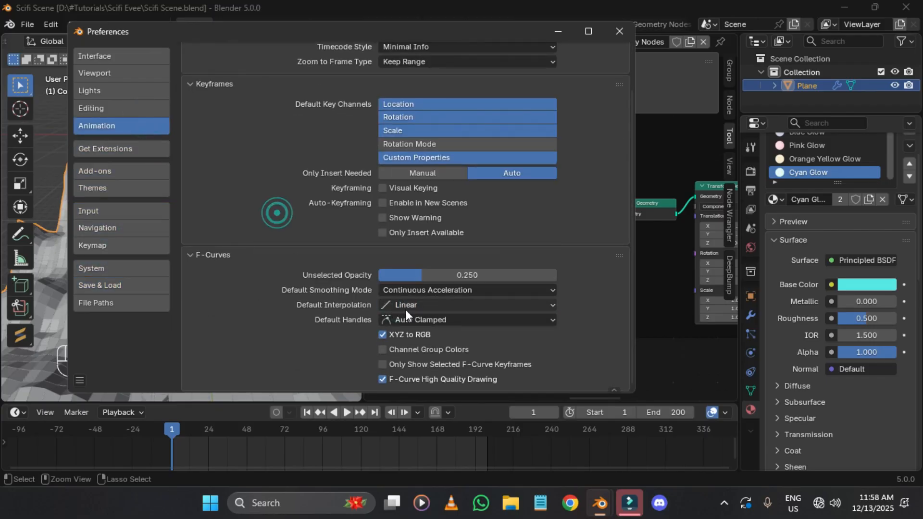
click(406, 306)
click(307, 229)
click(424, 307)
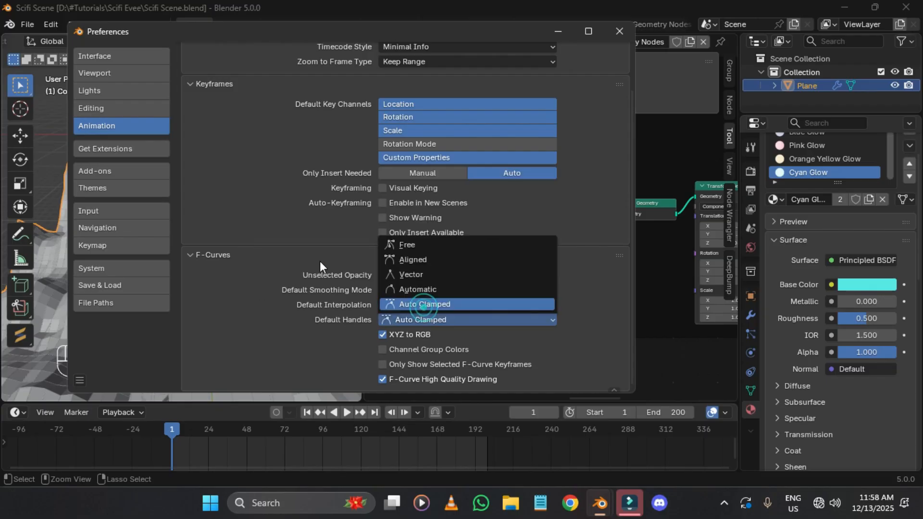
click(390, 302)
click(318, 215)
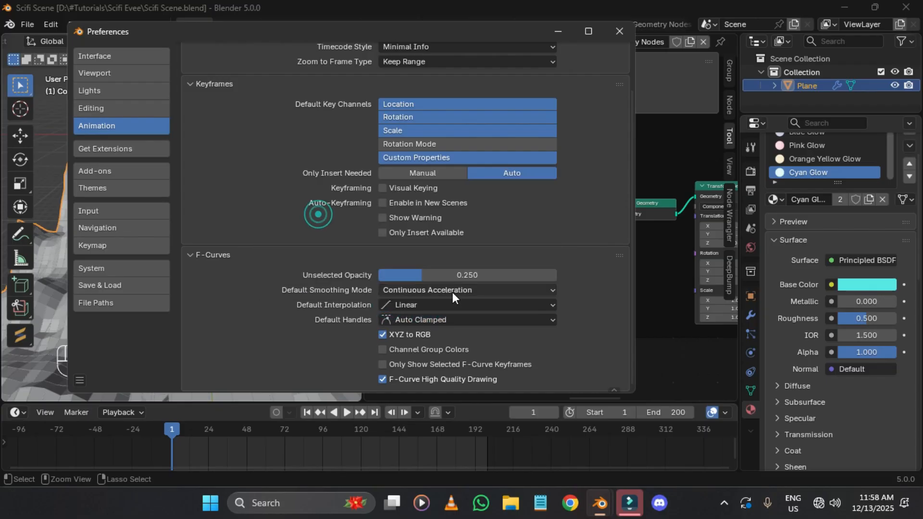
Step: Save the preferences and close their window
click(80, 381)
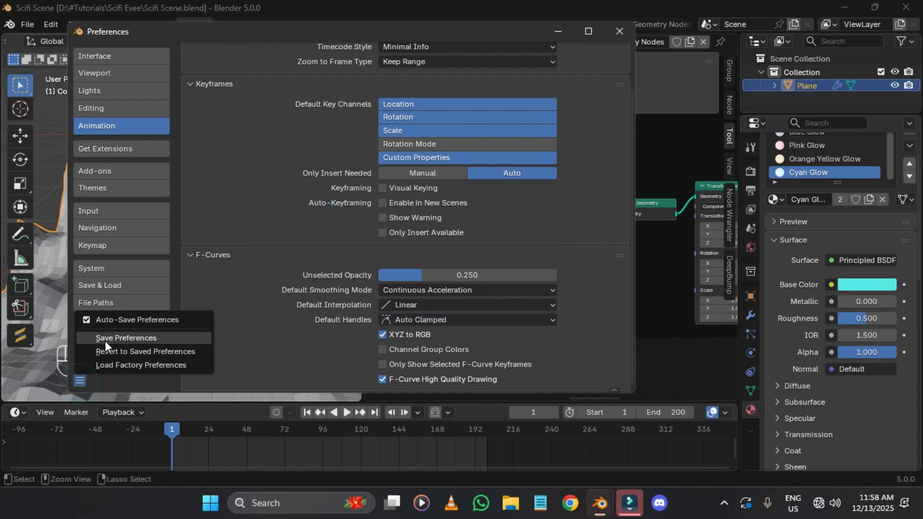
click(105, 341)
click(631, 27)
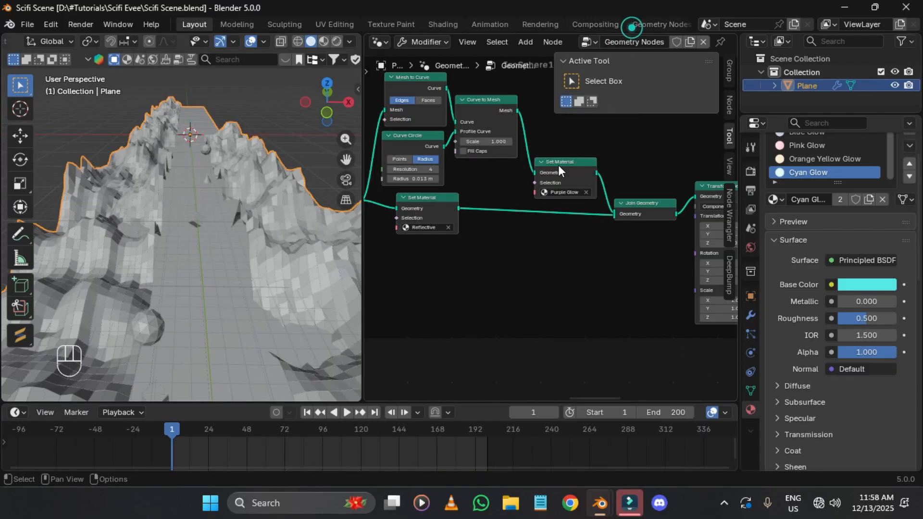
Step: Keyframe the 0° rotation of the pyramid's Transform Geometry node in the Cone frame at frame 1
middle_drag(558, 166, 671, 203)
middle_drag(521, 251, 412, 228)
scroll(188, 262, down, 4)
shift+middle_drag(188, 262, 189, 178)
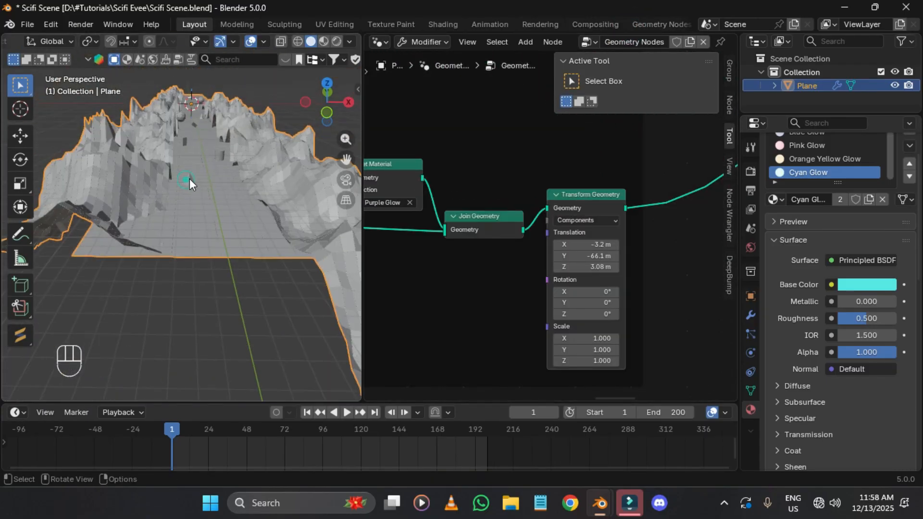
scroll(189, 178, up, 5)
scroll(241, 215, up, 4)
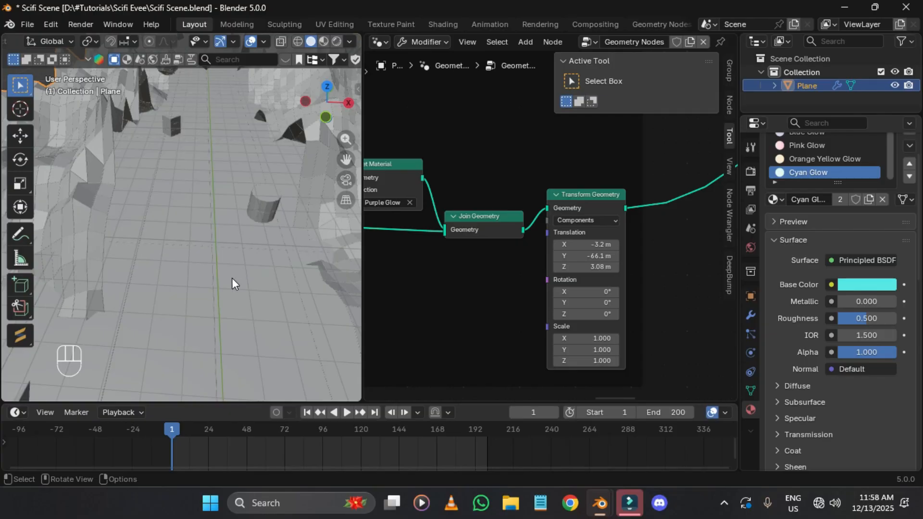
scroll(483, 298, down, 6)
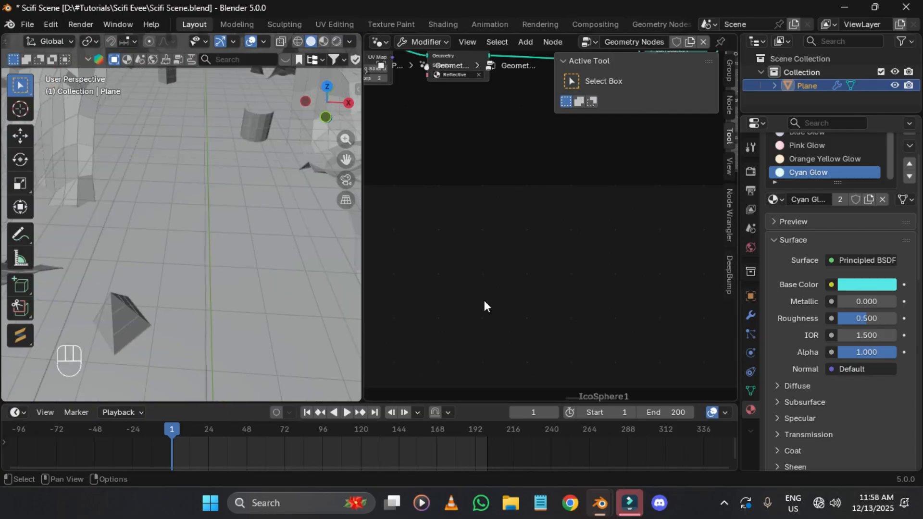
middle_drag(516, 314, 476, 98)
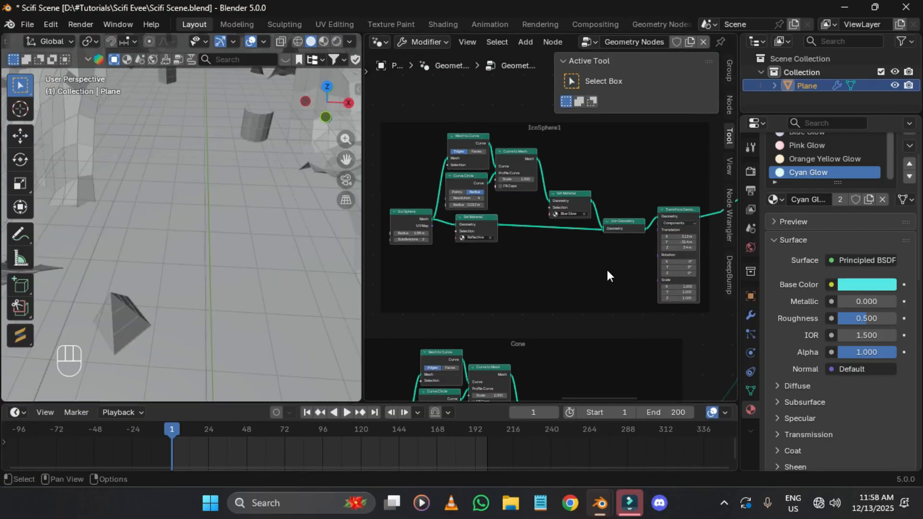
middle_drag(613, 381, 520, 58)
middle_drag(517, 313, 389, 149)
scroll(409, 45, down, 3)
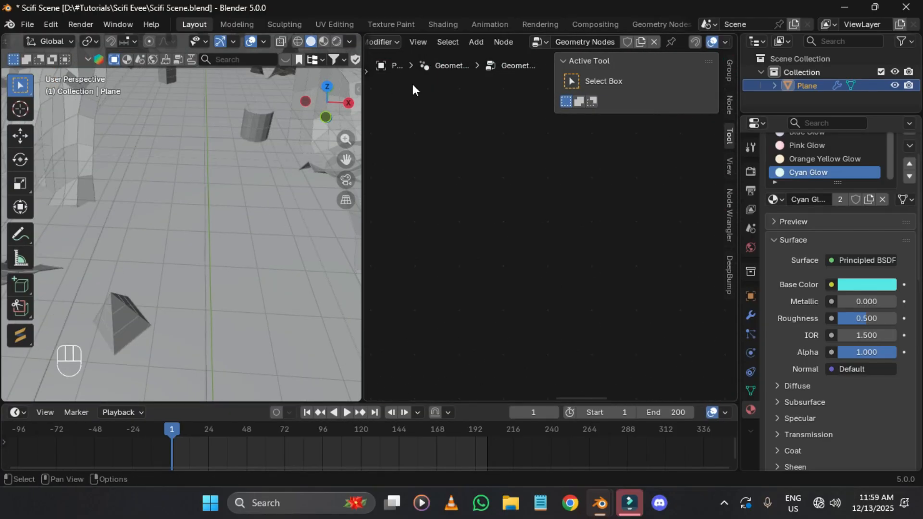
scroll(467, 178, down, 10)
middle_drag(469, 179, 605, 411)
scroll(577, 301, up, 4)
middle_drag(577, 301, 550, 296)
scroll(543, 274, up, 3)
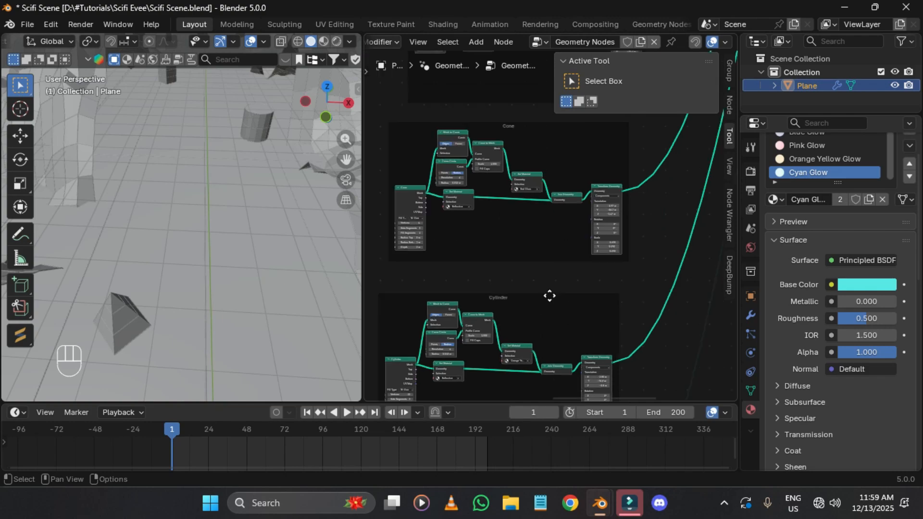
scroll(558, 200, up, 5)
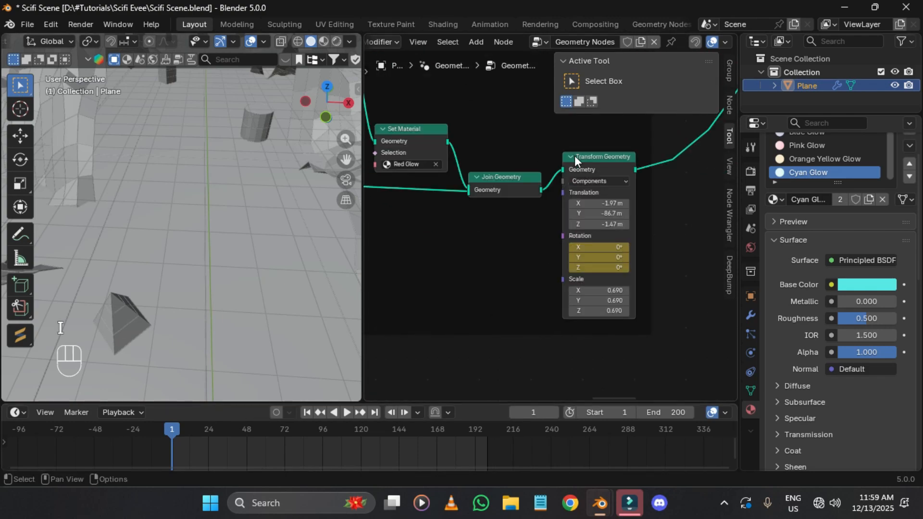
Step: Go to frame 200 and set the pyramid's rotation to 720° on all three axes
drag(212, 438, 218, 423)
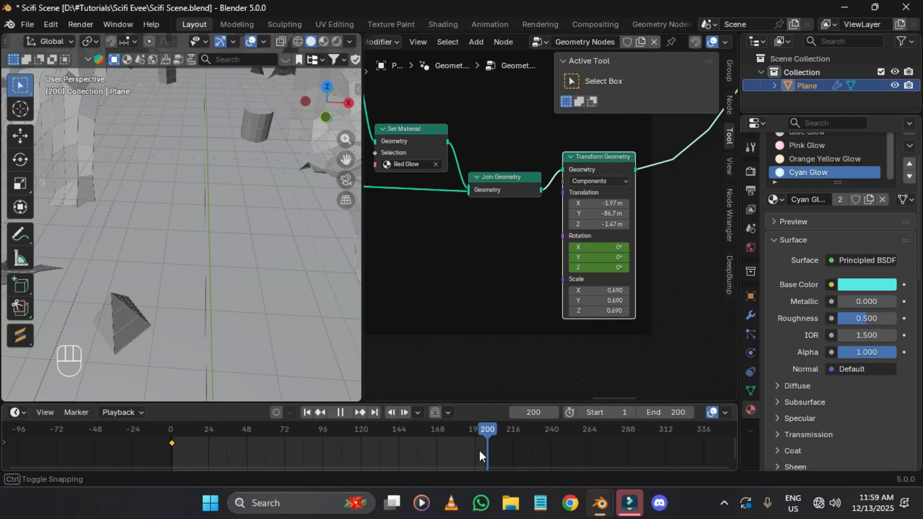
click(594, 248)
text(720)
key(Return)
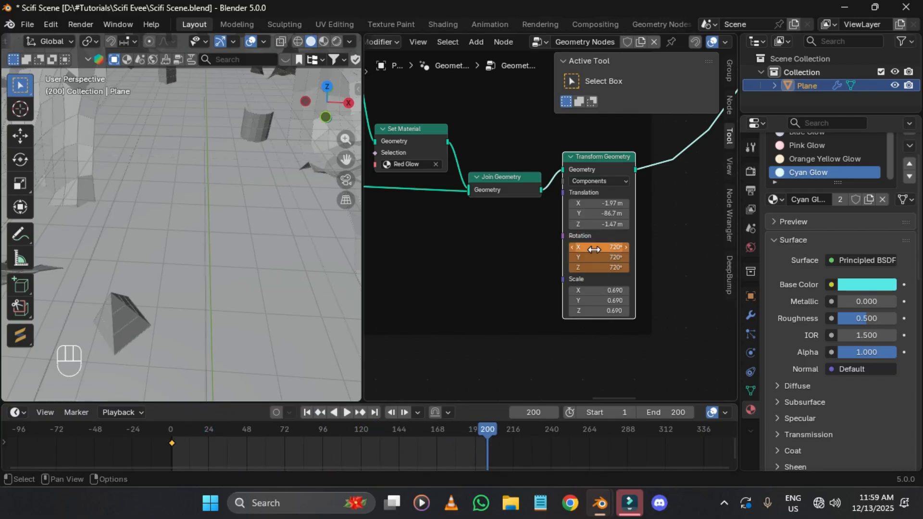
Step: Preview the pyramid's spin on all axes and reset its X, Y and Z rotation to 0° at frame 200
key(space)
key(space)
key(ctrl+z)
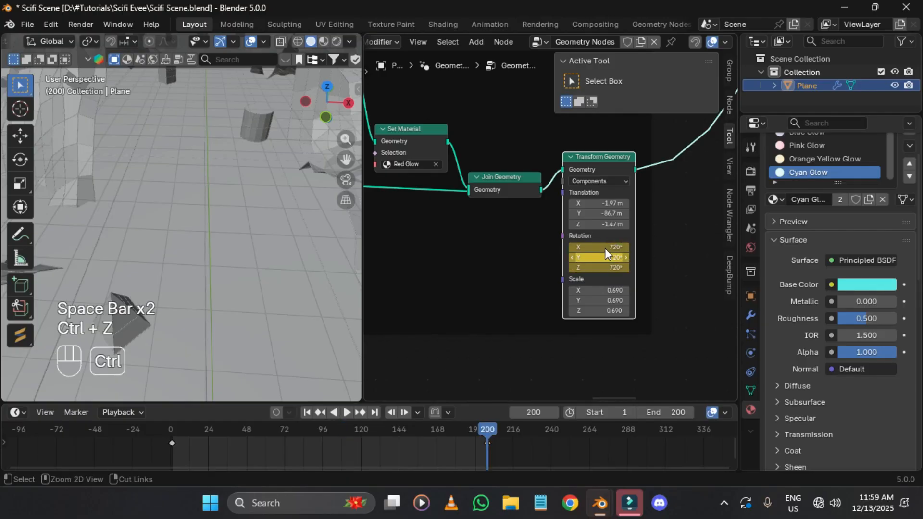
key(BackSpace)
Step: Set the pyramid's Z rotation to 720° at frame 200, keyframe it and play the animation
click(597, 267)
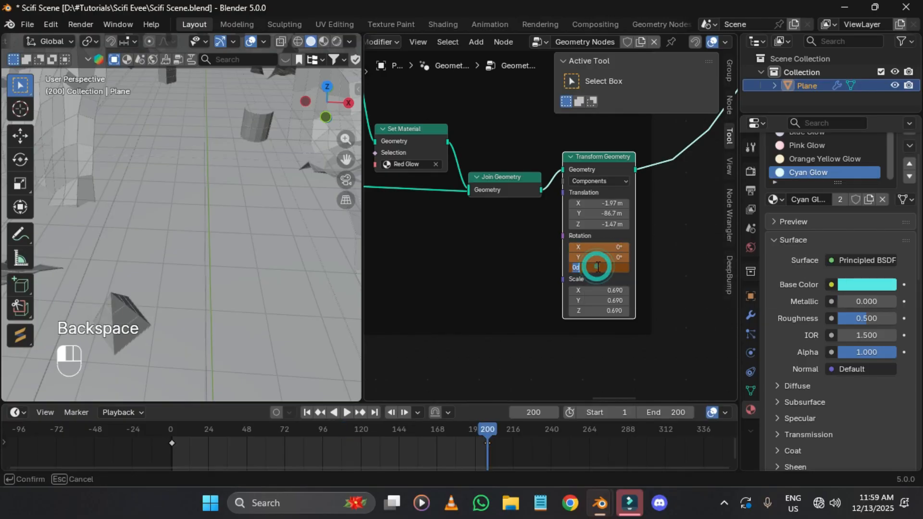
text(720)
key(Return)
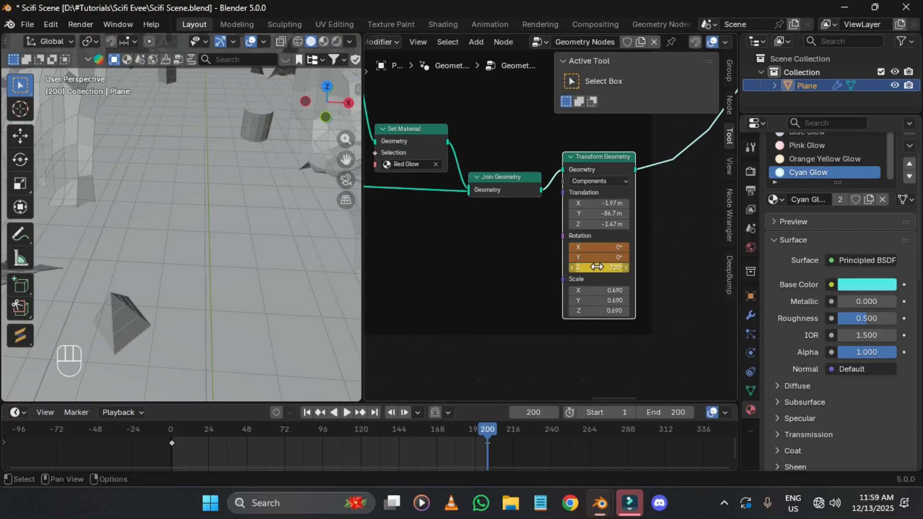
key(space)
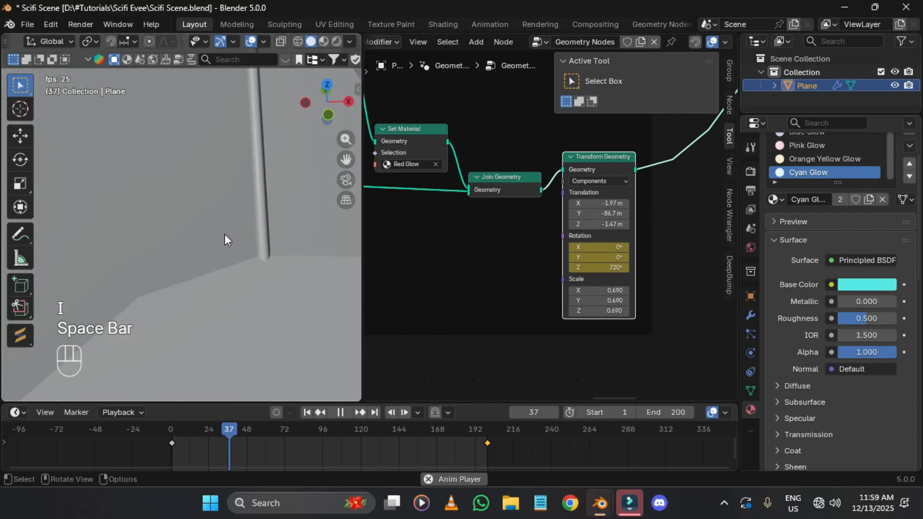
shift+middle_drag(246, 145, 251, 247)
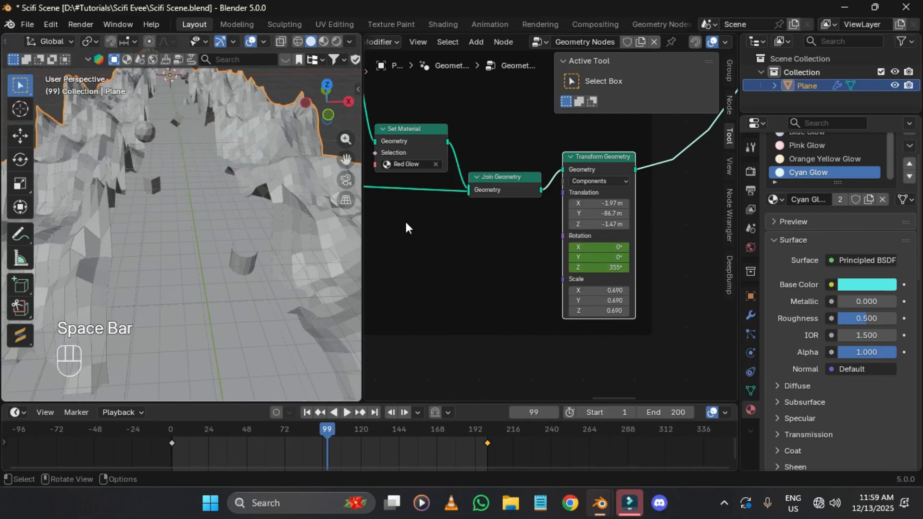
Step: Keyframe the cylinder's Transform Geometry rotation from 0° at frame 1 to 720° on Z at frame 200, and play it back
middle_drag(599, 249, 723, 304)
middle_drag(658, 370, 672, 193)
click(562, 262)
click(523, 294)
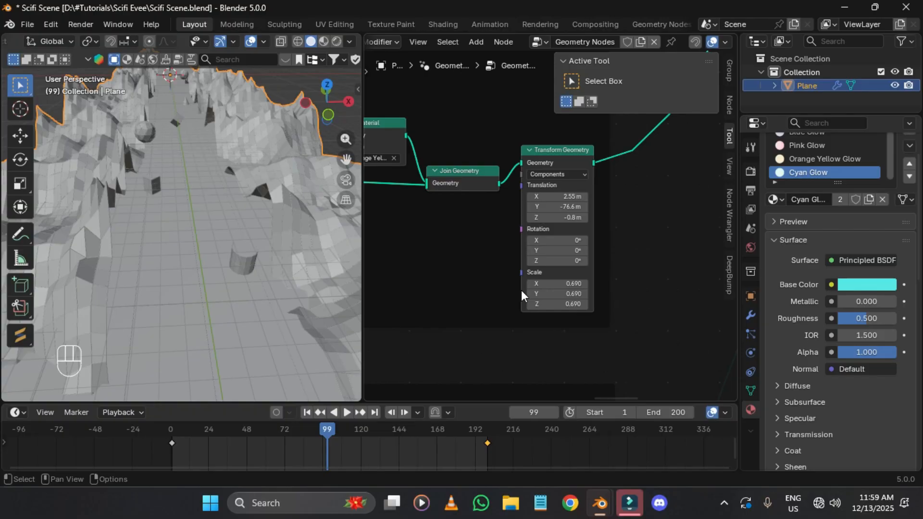
click(307, 412)
key(i)
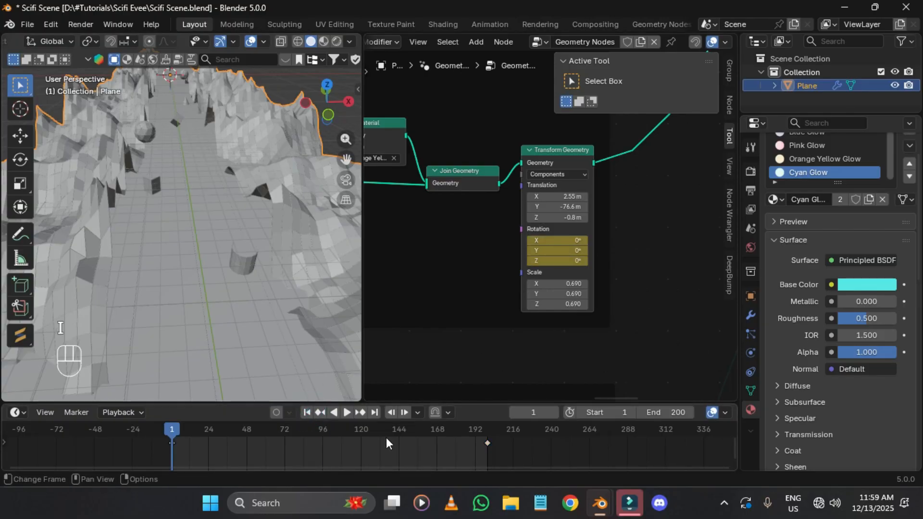
click(374, 412)
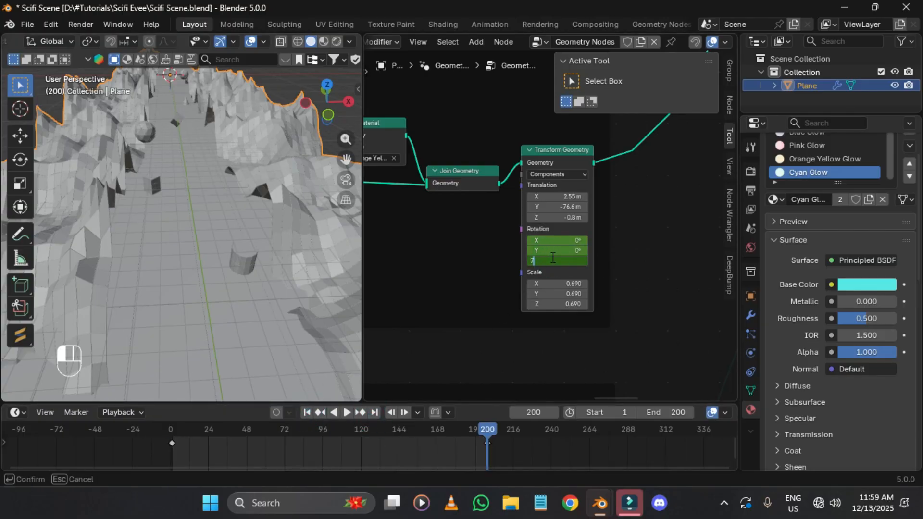
key(space)
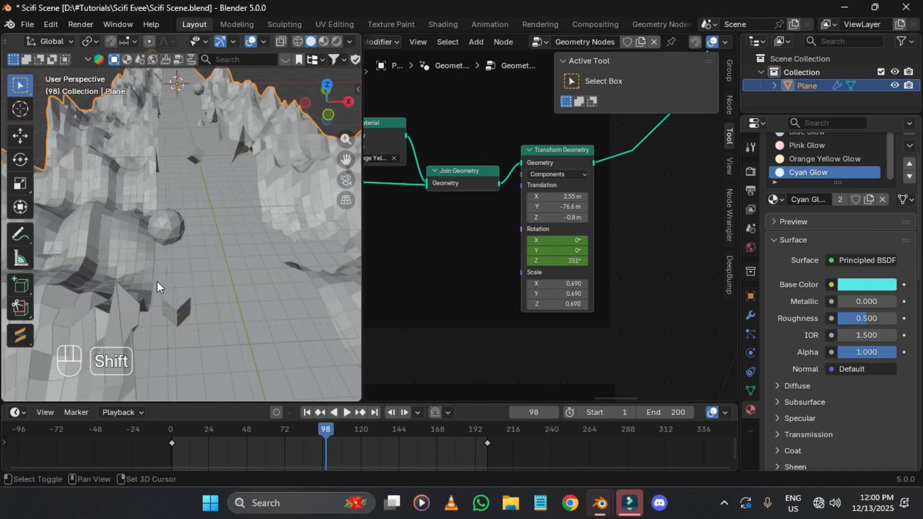
Step: Keyframe the Red Glow cylinder's rotation from 0° at frame 1 to 720° on Z at frame 200
middle_drag(562, 303, 560, 140)
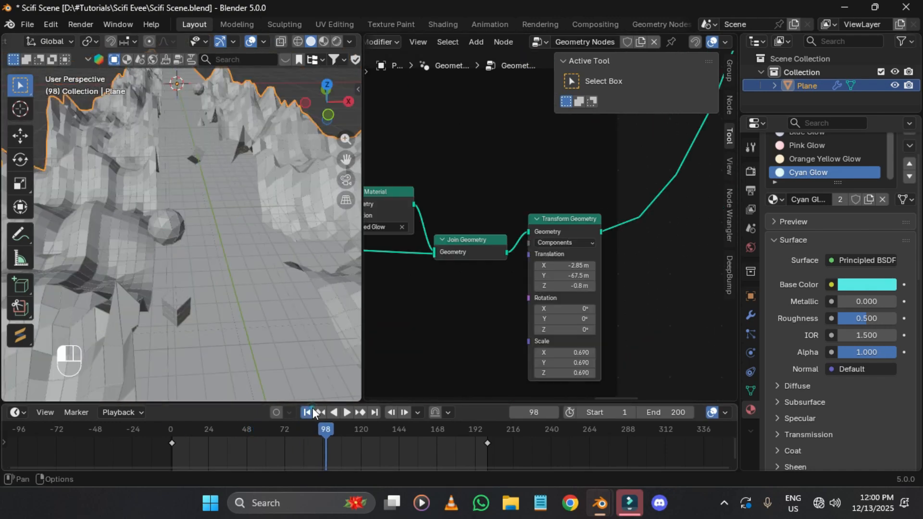
click(312, 409)
key(i)
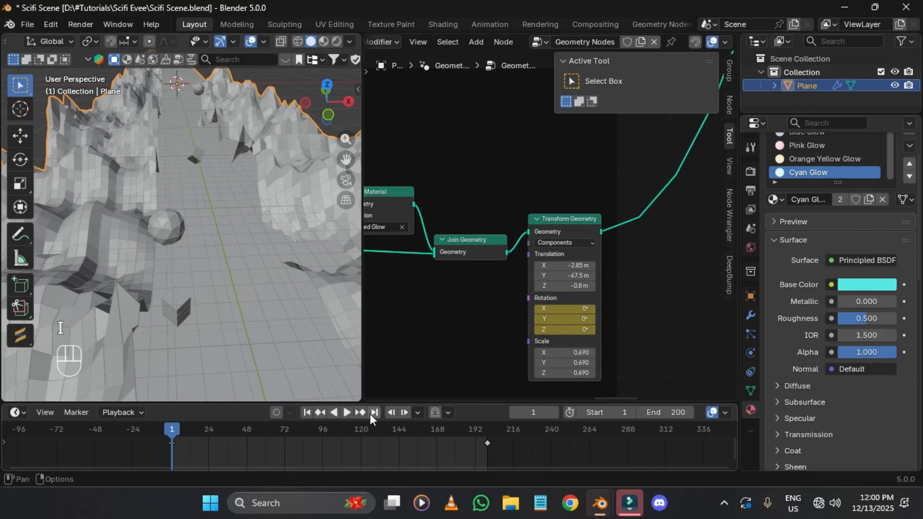
click(371, 413)
drag(565, 330, 564, 329)
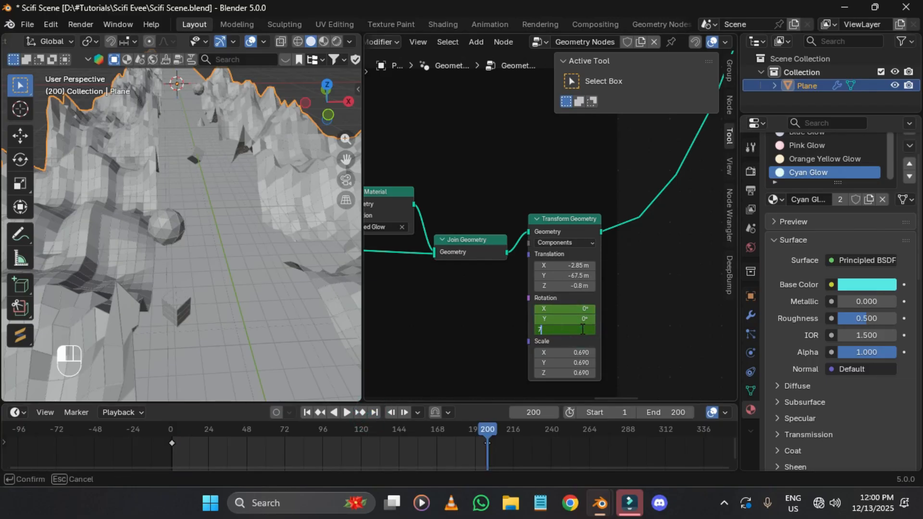
middle_drag(539, 214, 527, 268)
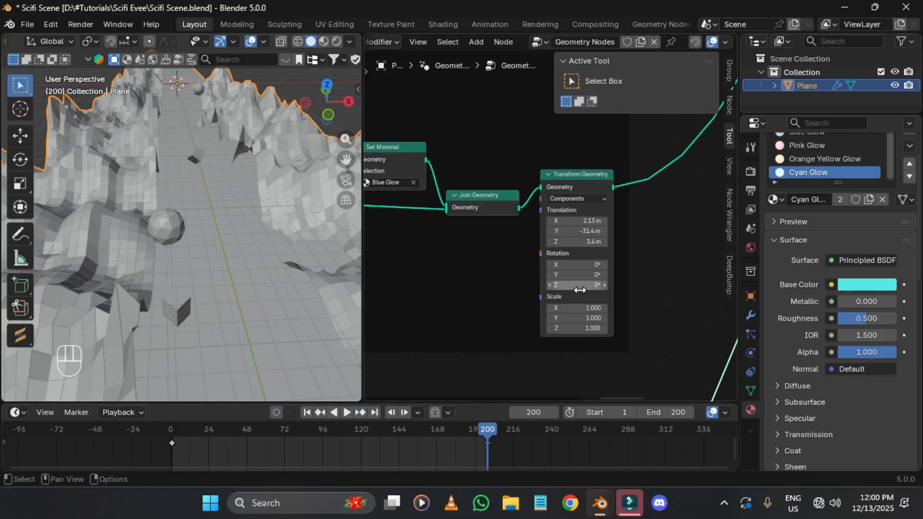
drag(580, 265, 580, 285)
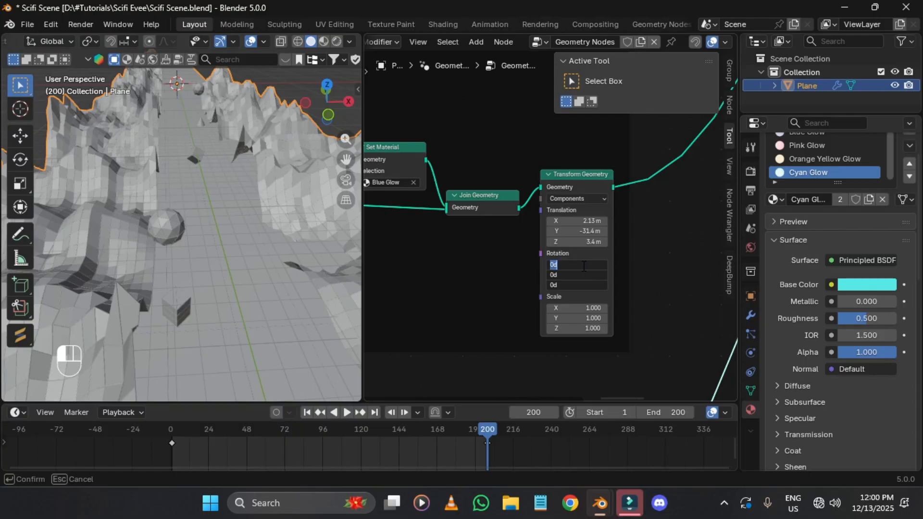
key(Return)
Step: Reverse the Red Glow cylinder's spin by keyframing its Z rotation at 0° on frame 200 and 720° on frame 1
middle_drag(578, 263, 660, 66)
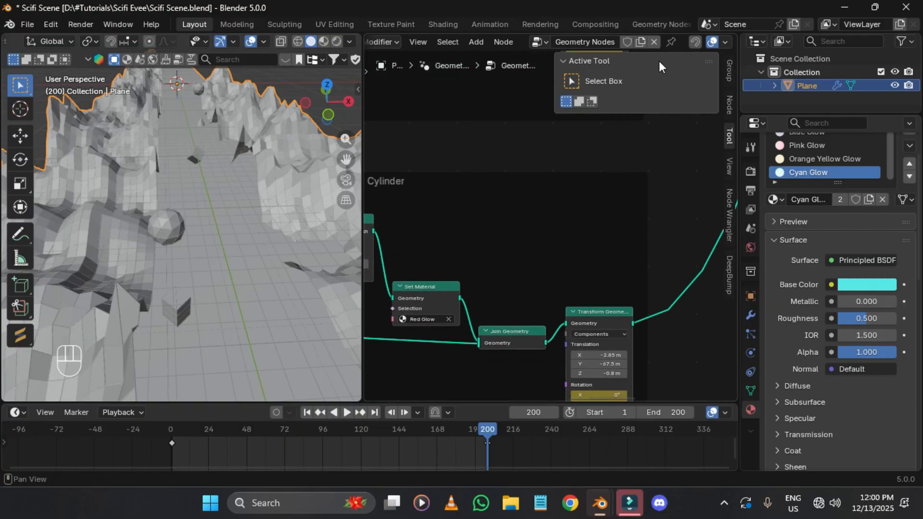
middle_drag(575, 212, 539, 118)
scroll(540, 120, up, 1)
middle_drag(538, 253, 532, 195)
scroll(532, 194, up, 1)
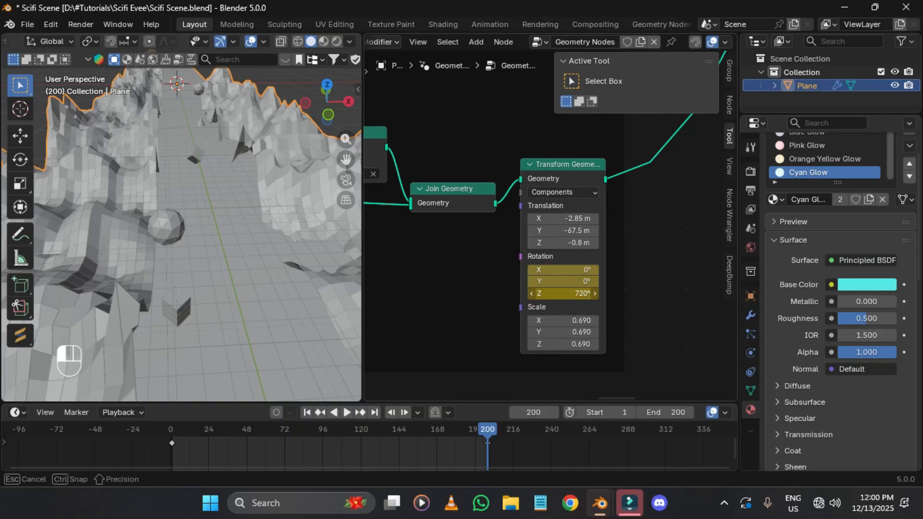
drag(572, 290, 572, 289)
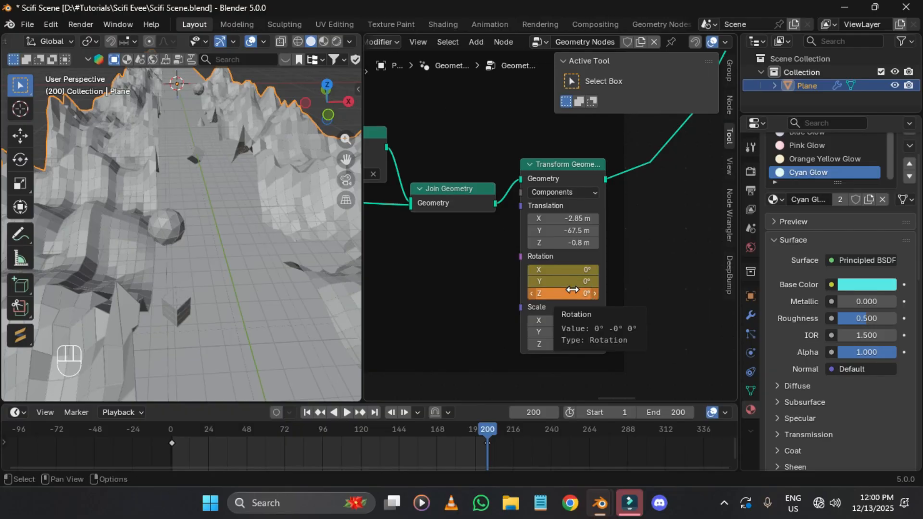
click(308, 412)
click(573, 293)
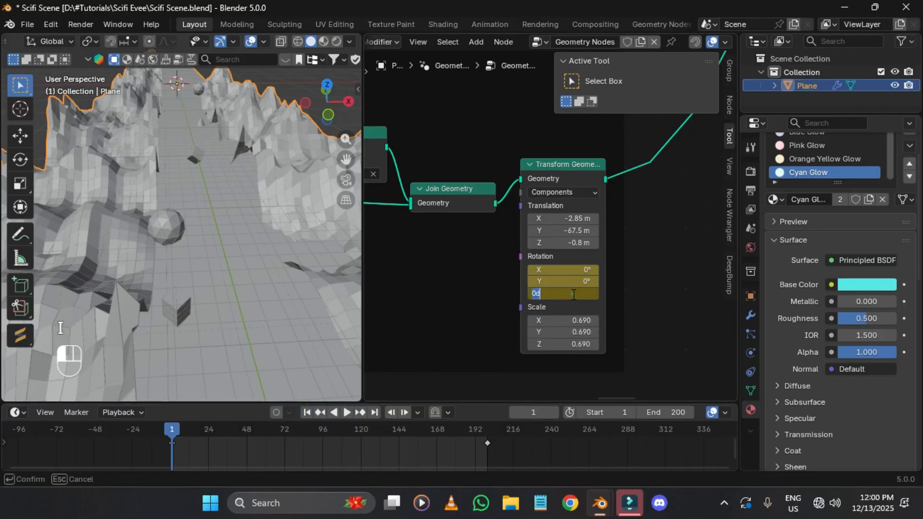
key(Return)
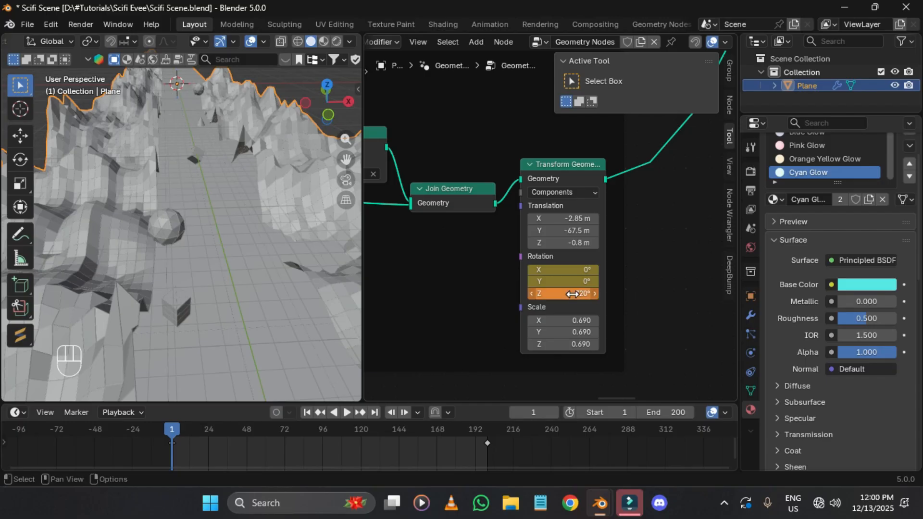
middle_drag(572, 294, 626, 202)
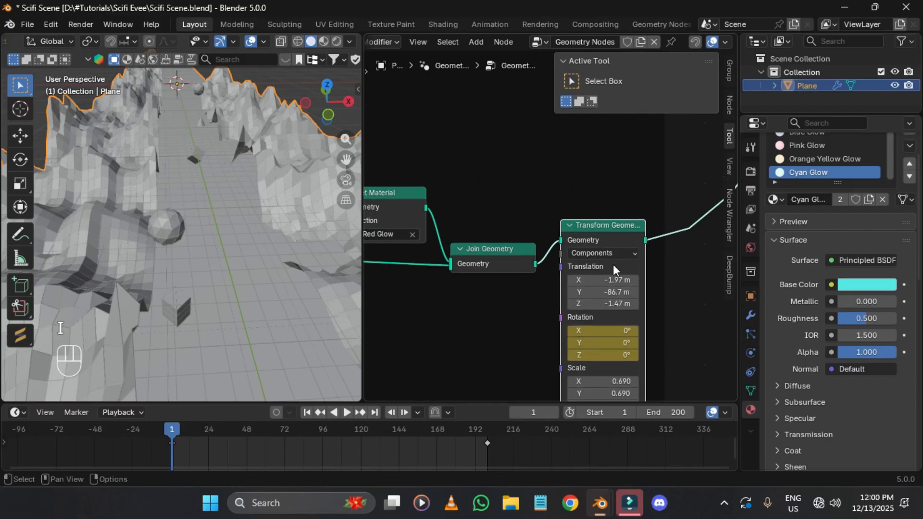
Step: Keyframe the sphere at X 2.13 m with 0° rotation at frame 1 and 720° on all three axes at frame 200
middle_drag(500, 270, 433, 283)
key(space)
key(space)
middle_drag(433, 283, 464, 269)
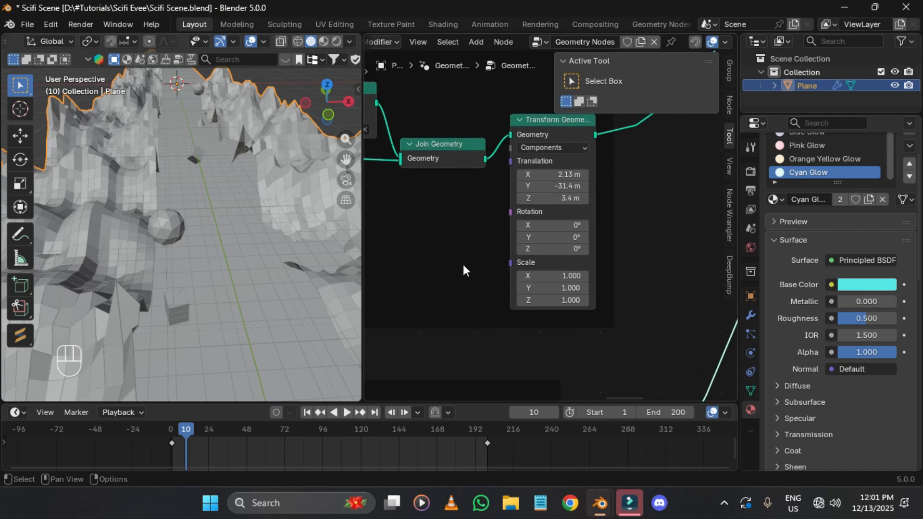
key(i)
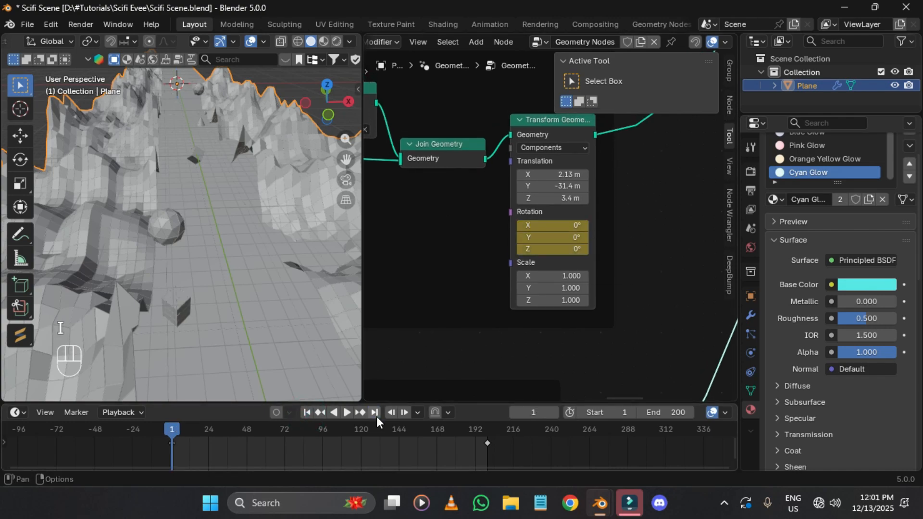
click(375, 413)
drag(531, 224, 531, 249)
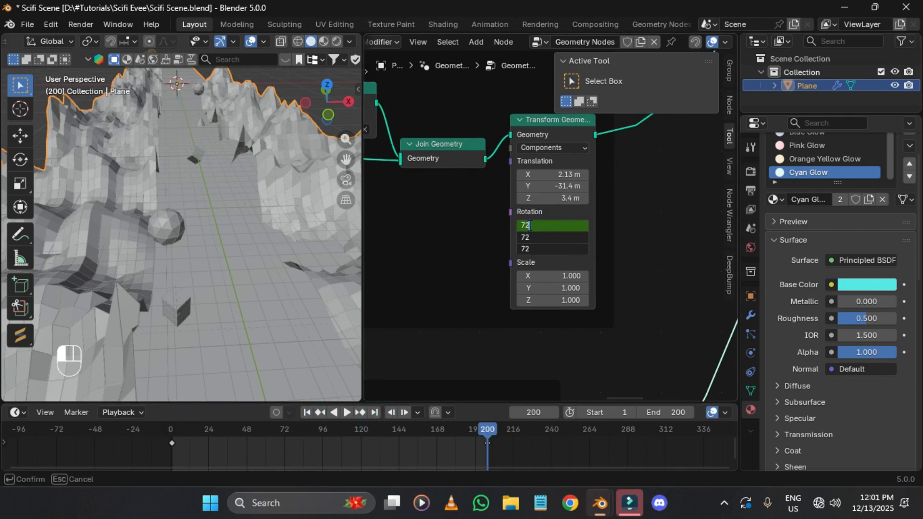
key(Return)
Step: Play the animation and examine the spheres' rotation up close in the viewport
key(space)
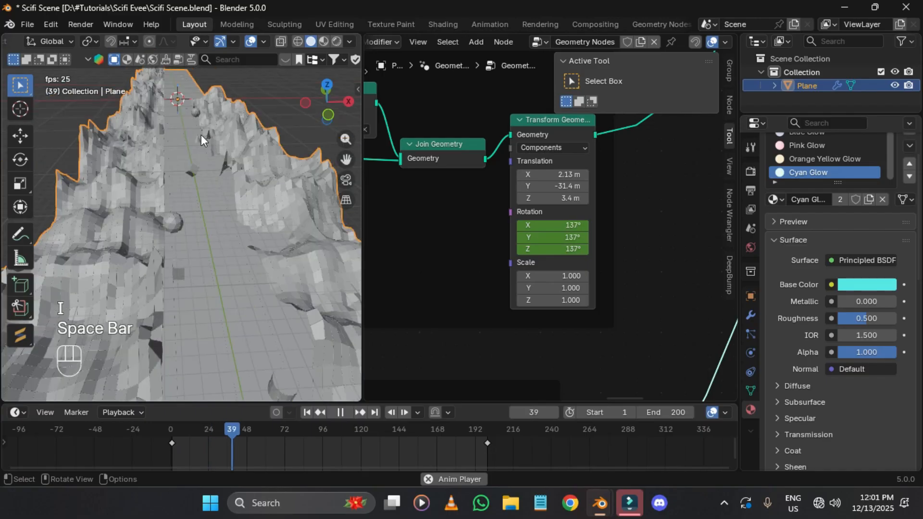
scroll(198, 107, up, 4)
shift+middle_drag(205, 93, 232, 166)
scroll(232, 165, down, 3)
key(space)
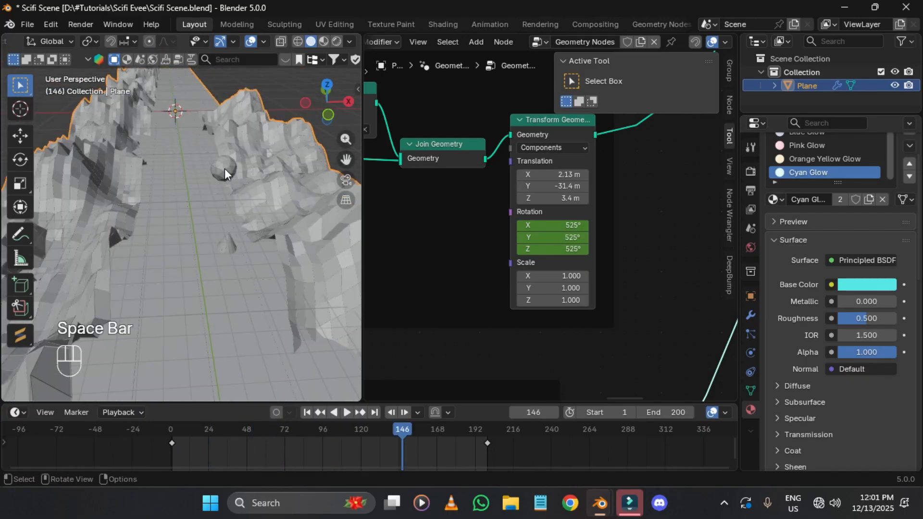
shift+middle_drag(240, 256, 251, 203)
scroll(251, 204, down, 3)
Step: Keyframe the other sphere's rotation at 0° on frame 200 and enter its starting rotation on all three axes at frame 1
middle_drag(570, 270, 653, 221)
middle_drag(731, 136, 399, 290)
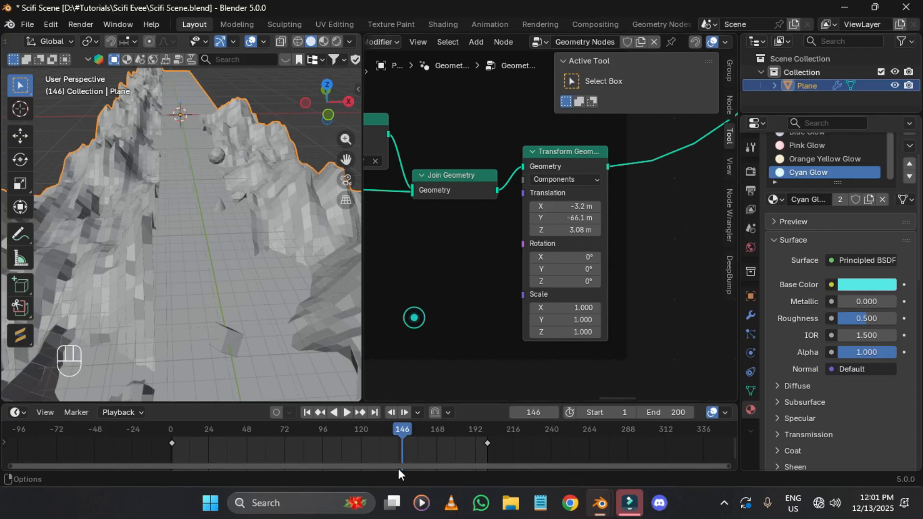
click(371, 414)
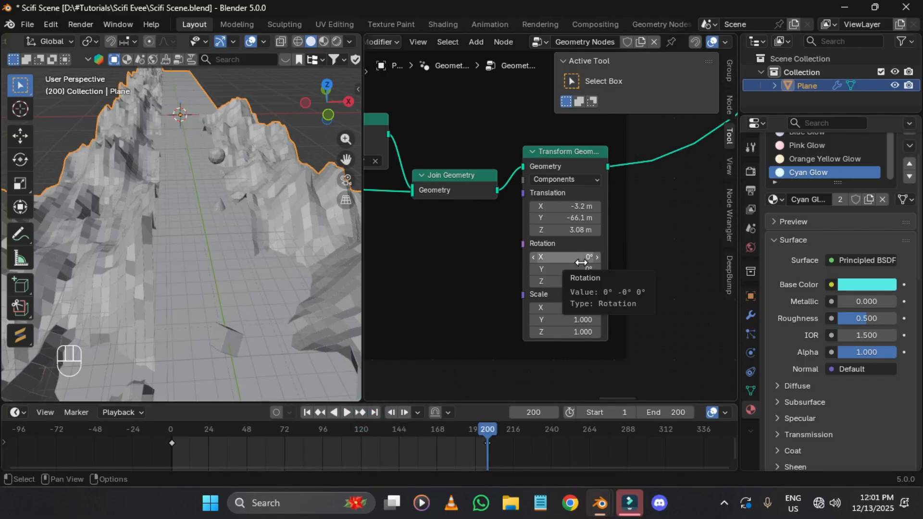
key(i)
click(307, 412)
drag(565, 257, 566, 257)
click(582, 258)
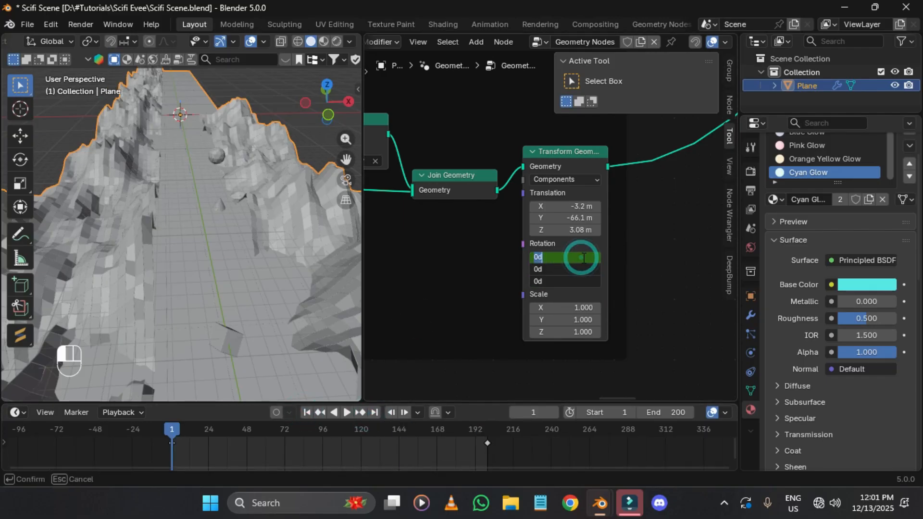
key(Return)
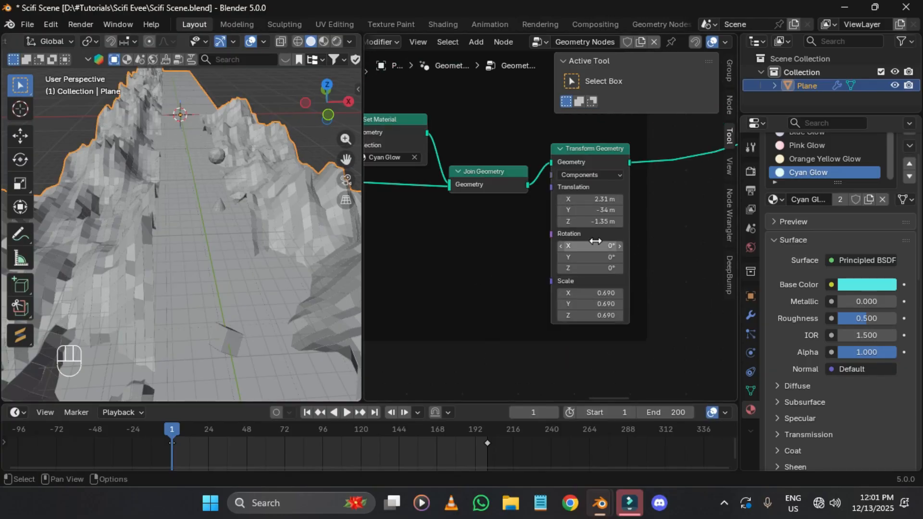
Step: Keyframe the Cyan Glow shape's rotation from 0° at frame 1 to 720° on Z at frame 200
key(i)
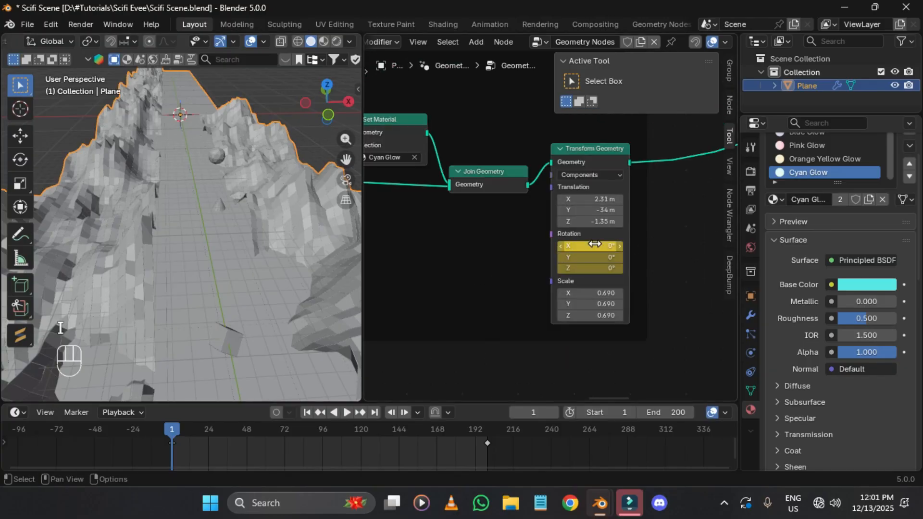
click(375, 412)
click(610, 268)
text(720)
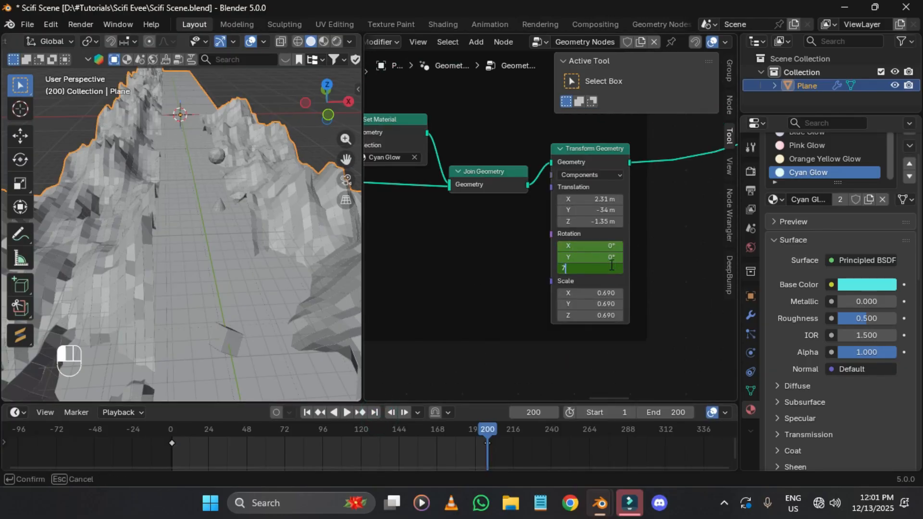
key(Return)
key(i)
middle_drag(610, 265, 706, 143)
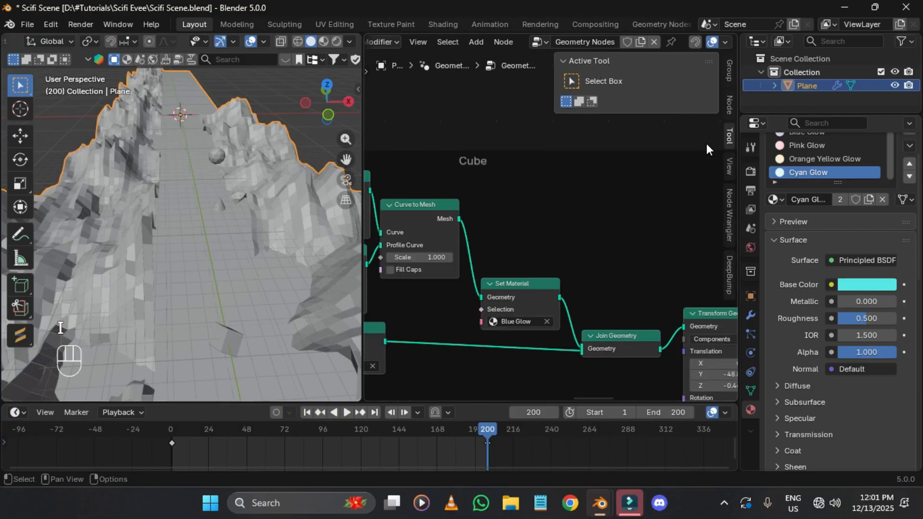
Step: Keyframe the cube's Transform Geometry rotation at frame 1
scroll(251, 356, up, 2)
shift+middle_drag(250, 355, 225, 300)
scroll(177, 304, up, 2)
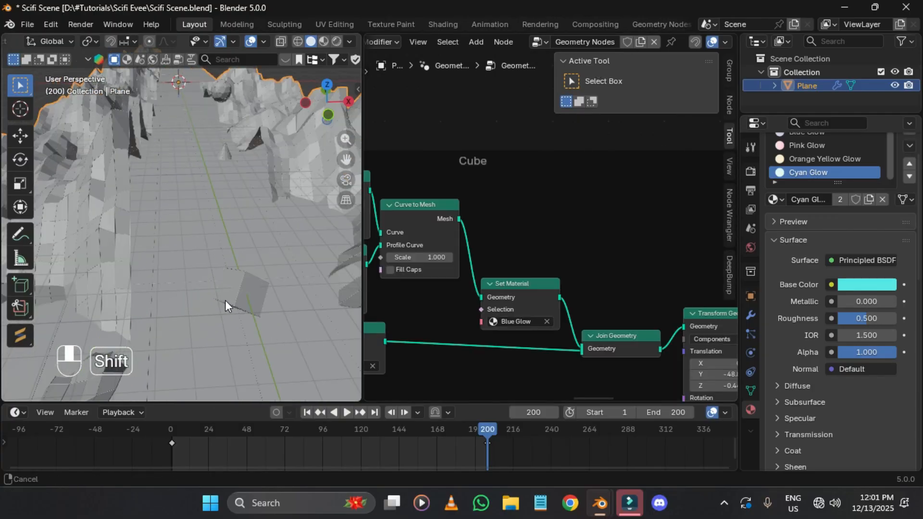
scroll(225, 300, up, 2)
middle_drag(524, 346, 421, 124)
click(309, 413)
key(i)
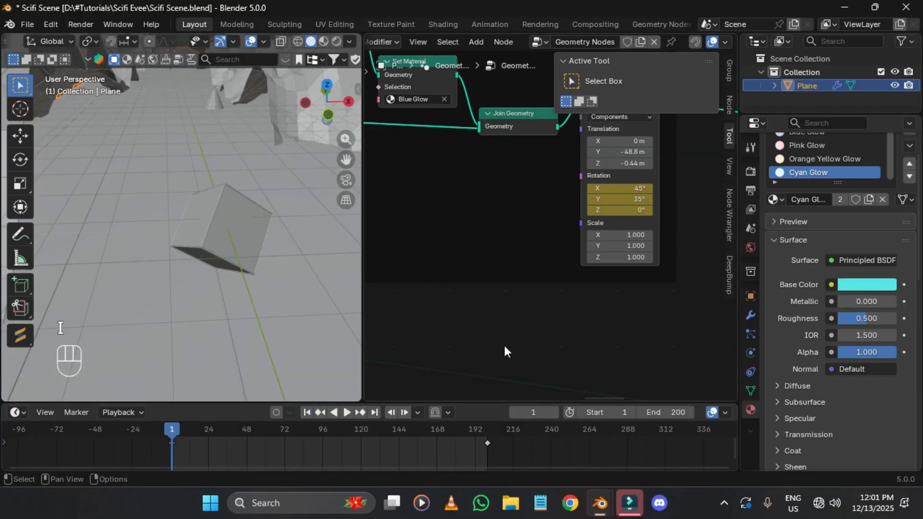
Step: Set the cube's Z rotation to 720° at frame 200, keyframe it and preview the spin
click(374, 413)
click(617, 210)
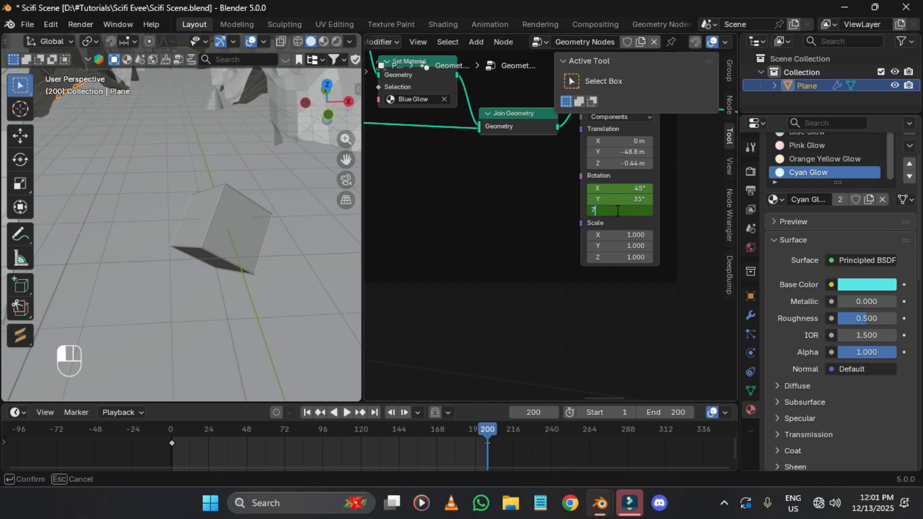
text(720)
key(Return)
key(i)
key(space)
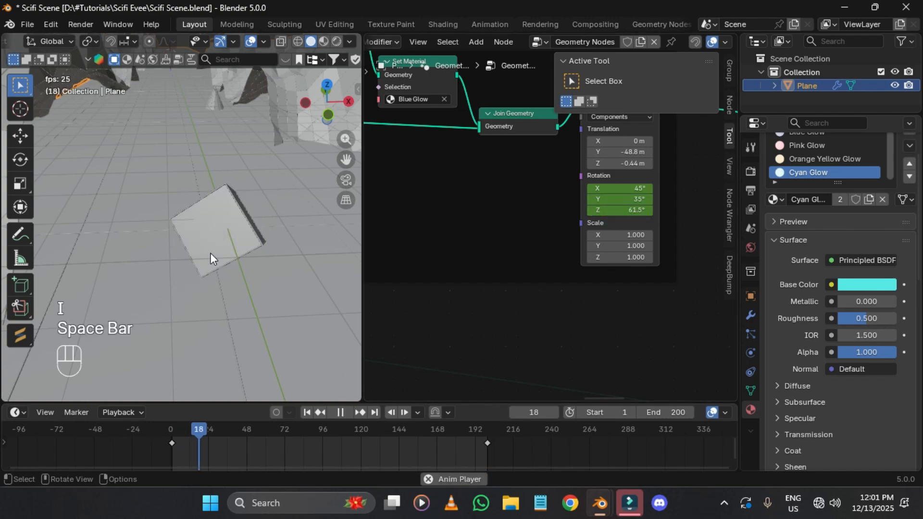
middle_drag(221, 238, 260, 159)
key(space)
Step: Return to frame 1 and view the terrain and shapes from the front
click(306, 412)
middle_drag(293, 337, 327, 220)
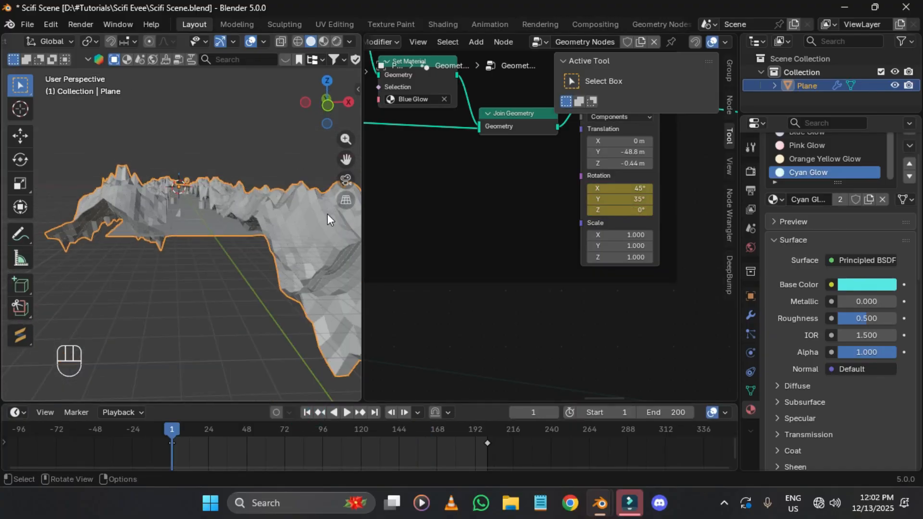
click(332, 106)
scroll(191, 206, up, 5)
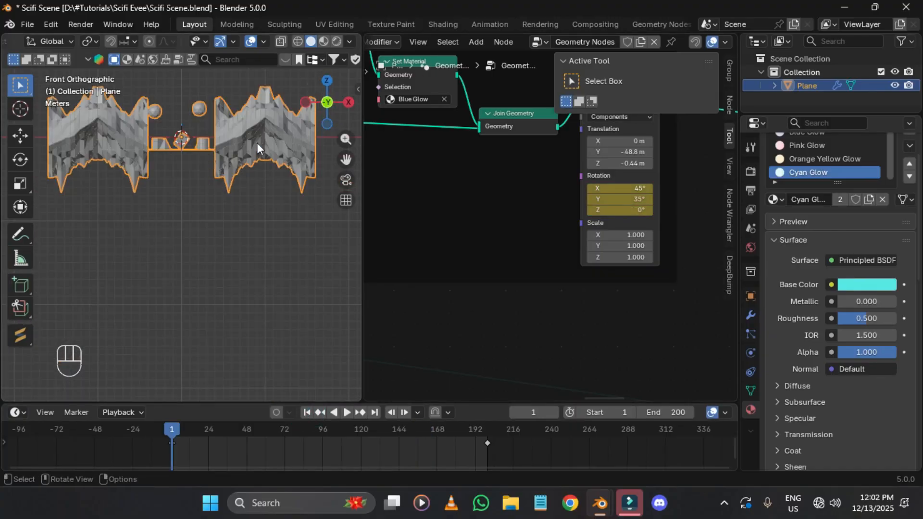
key(grave)
click(153, 120)
shift+middle_drag(219, 140, 234, 187)
scroll(235, 187, up, 4)
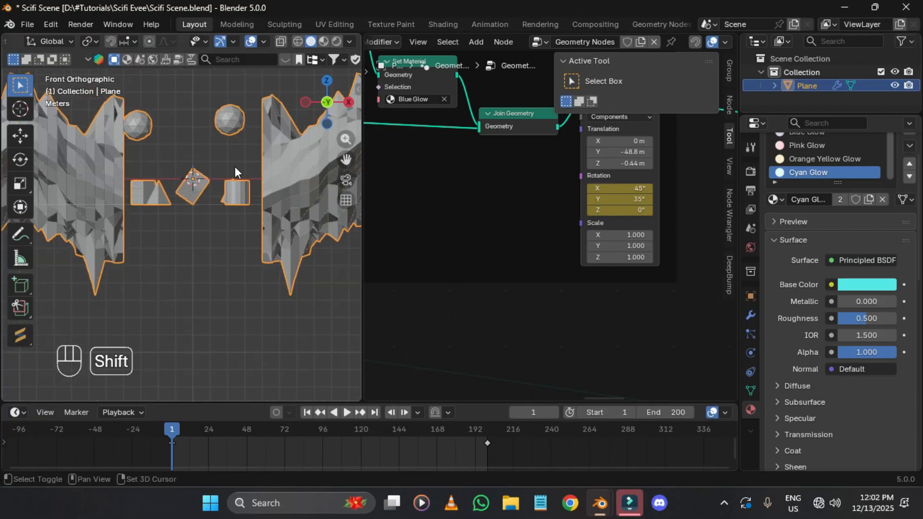
Step: Add a camera, look through it with the camera locked to the view, and pull it back from the terrain
key(shift+a)
click(177, 376)
click(346, 180)
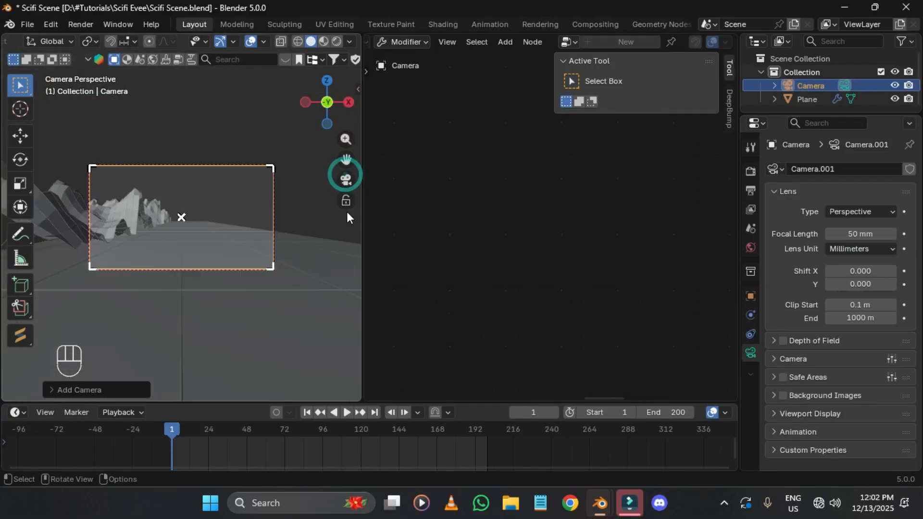
scroll(280, 223, down, 5)
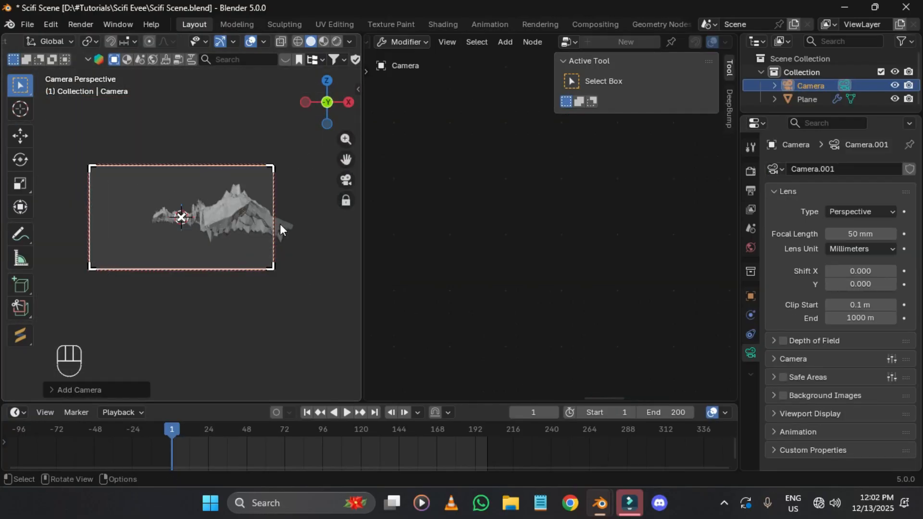
scroll(279, 224, up, 1)
click(334, 199)
click(340, 200)
middle_drag(340, 200, 331, 236)
scroll(270, 240, down, 2)
Step: Duplicate the terrain plane and place the copy along the Y axis at the near end of the road
click(153, 217)
middle_drag(238, 225, 212, 261)
key(shift+d)
key(x)
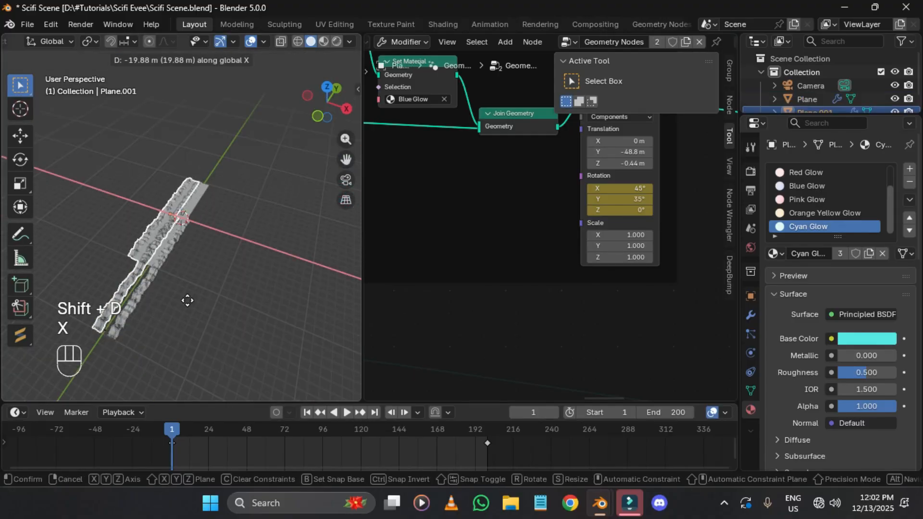
key(y)
click(147, 377)
Step: Slide the terrain copy along the Y axis so its edge meets the original terrain, and check the seam
scroll(192, 280, up, 8)
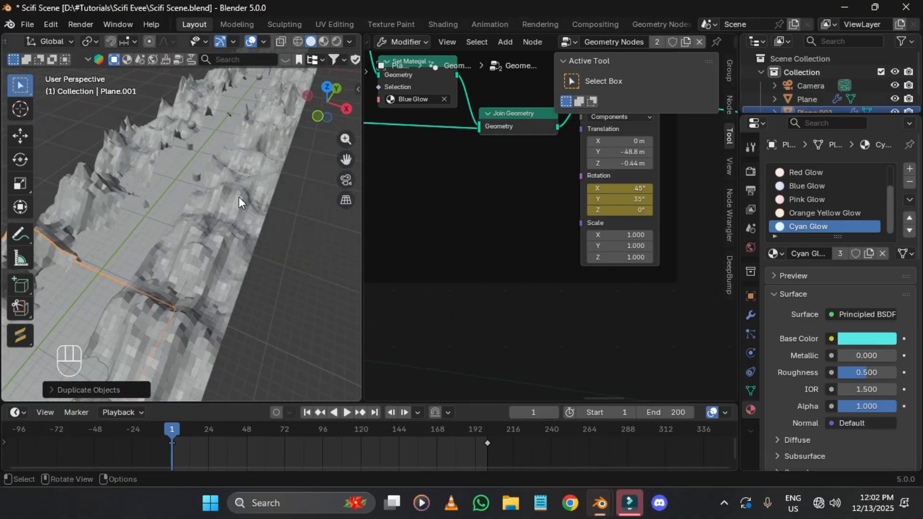
shift+middle_drag(239, 197, 233, 206)
key(g)
key(y)
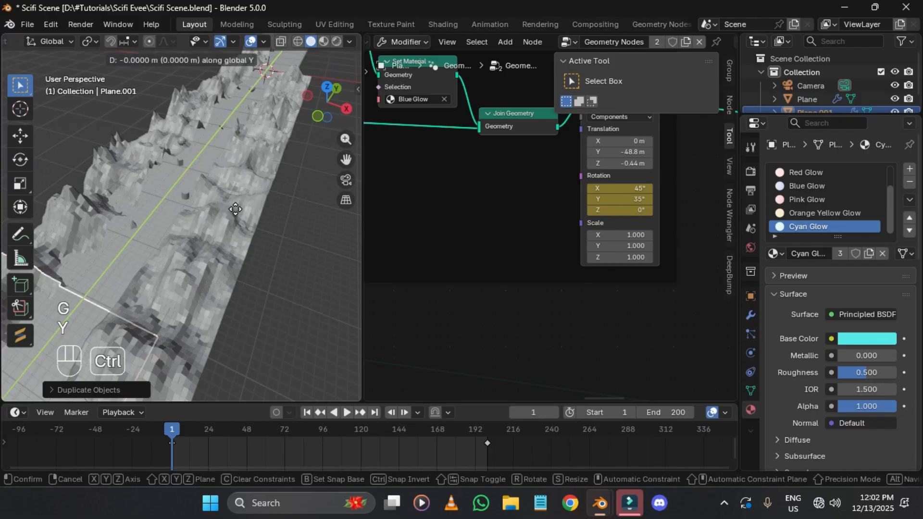
click(233, 206)
scroll(282, 182, up, 5)
scroll(253, 218, up, 3)
shift+middle_drag(282, 182, 227, 230)
middle_drag(227, 230, 214, 225)
scroll(214, 225, down, 7)
click(126, 115)
click(106, 160)
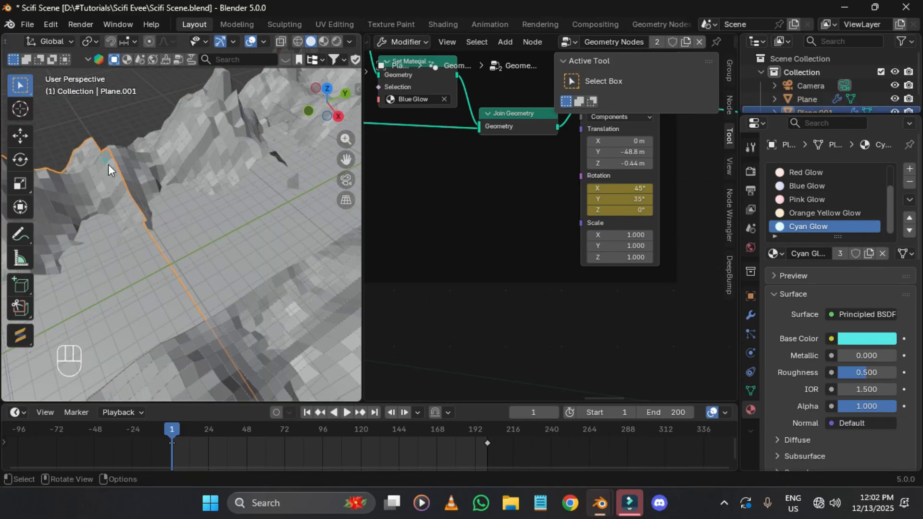
Step: Select both terrain planes, duplicate them and place the copies along the Y axis towards the far end of the road
scroll(154, 211, down, 8)
drag(76, 276, 166, 294)
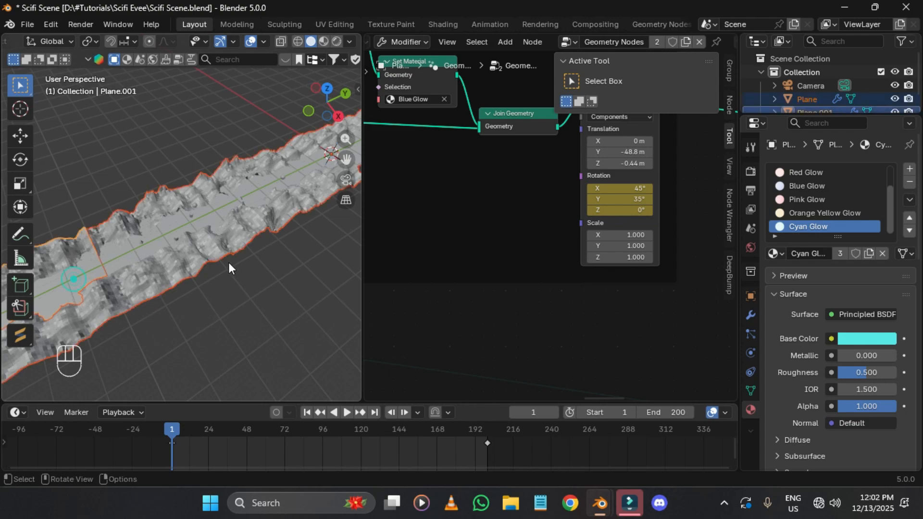
scroll(226, 259, down, 6)
shift+middle_drag(212, 240, 203, 231)
key(shift+d)
key(y)
key(ctrl)
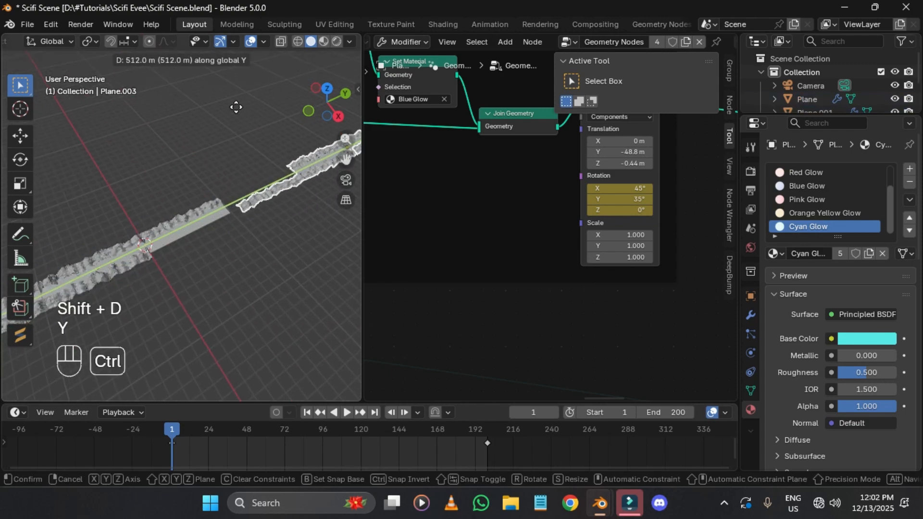
click(190, 170)
Step: Fine-tune the new copies along the Y axis so they join the existing terrain without a gap
scroll(190, 176, up, 9)
shift+middle_drag(226, 284, 250, 254)
key(g)
key(y)
key(ctrl)
key(shift+ctrl)
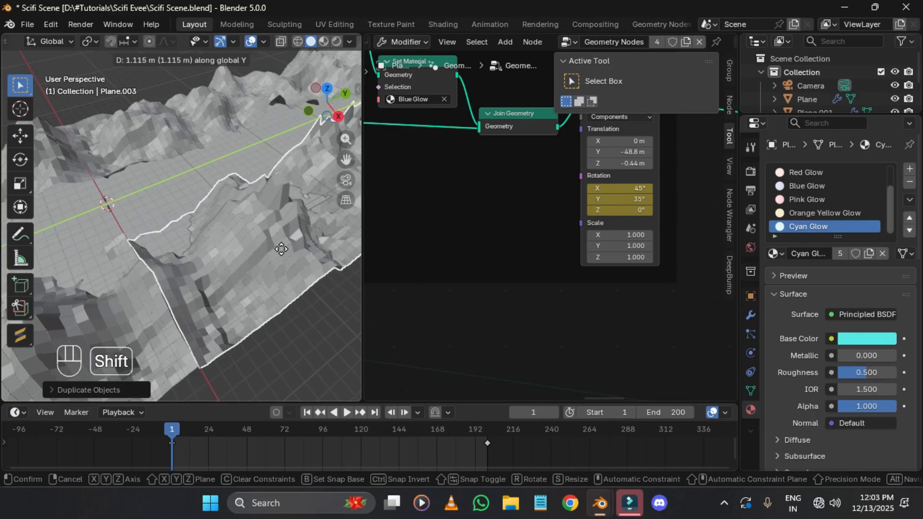
click(300, 342)
Step: Preview the extended terrain in playback through the camera and return to frame 1
click(344, 179)
key(space)
key(space)
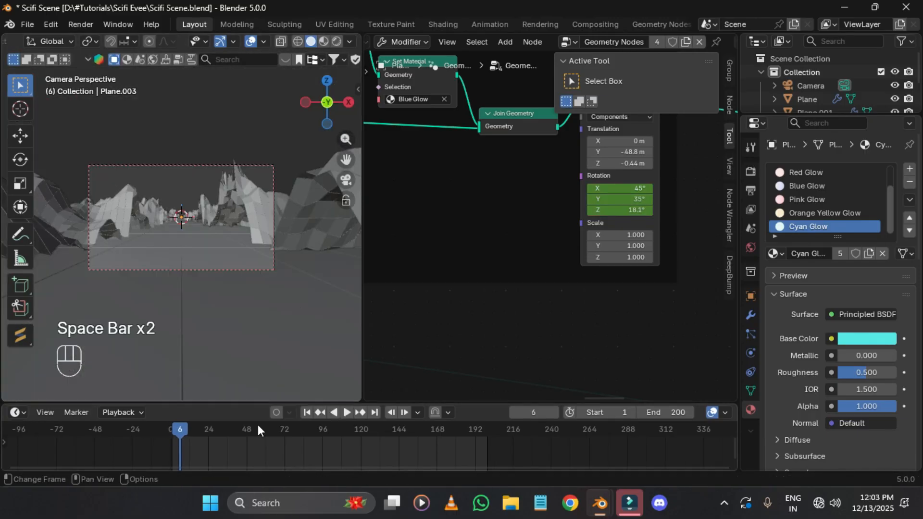
key(space)
scroll(246, 235, up, 5)
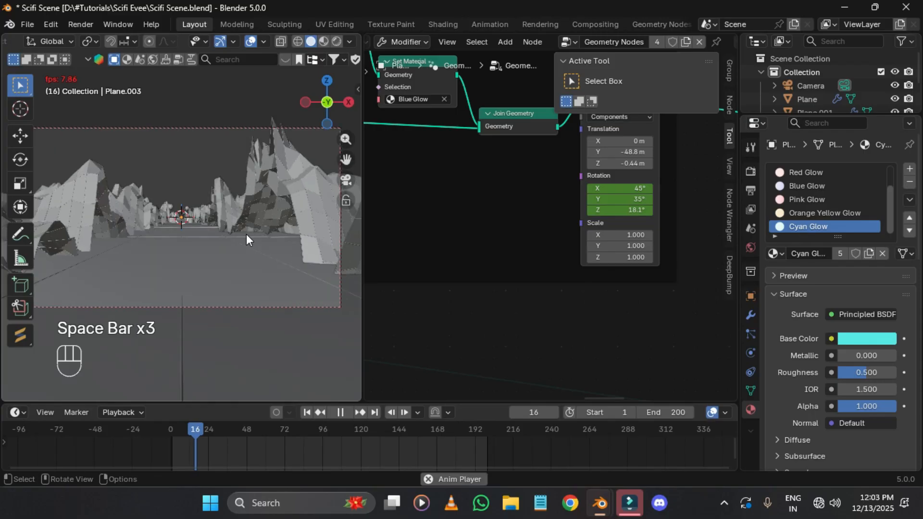
key(space)
click(309, 412)
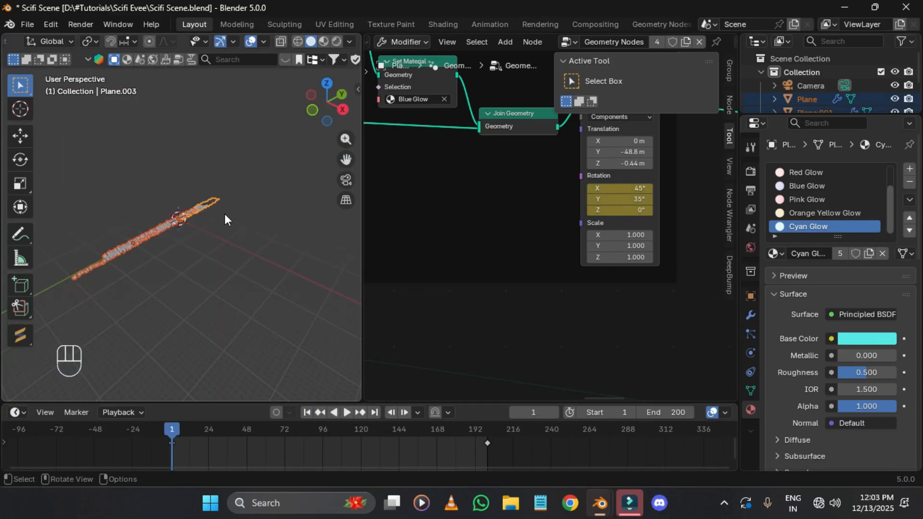
Step: Move the terrain planes into a new collection named Scene, including Plane.002
scroll(827, 87, down, 3)
key(m)
click(272, 238)
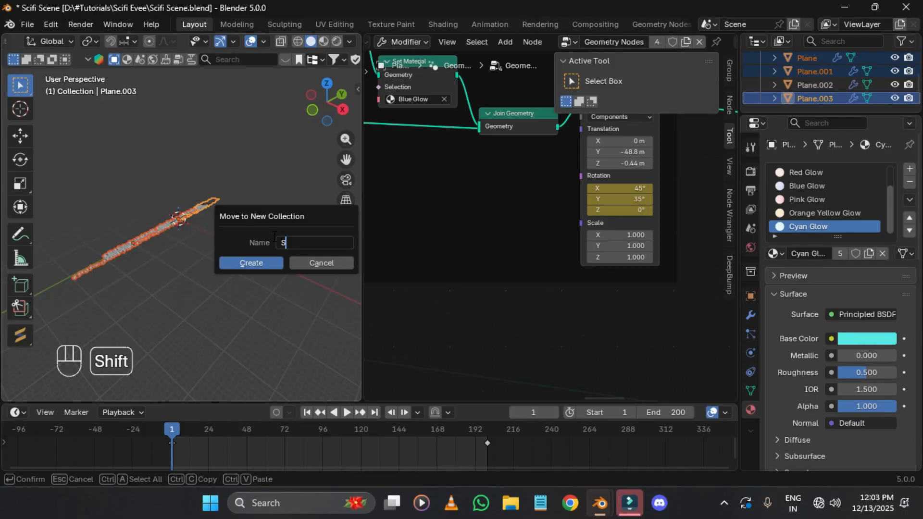
text(Scene)
click(255, 263)
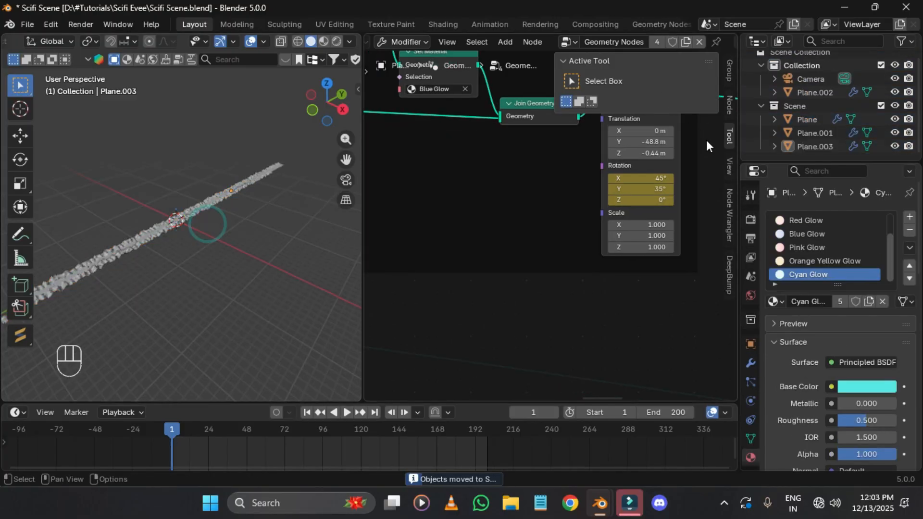
drag(796, 97, 805, 114)
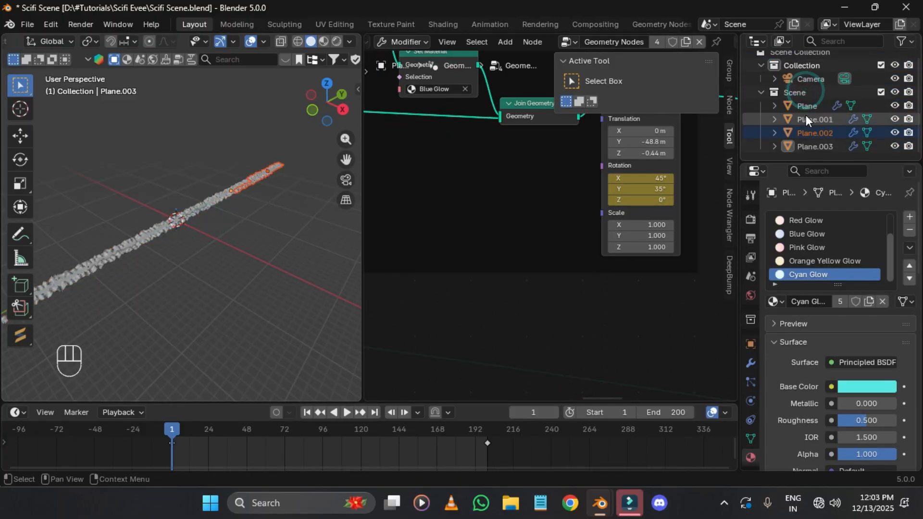
Step: Select all objects in the Scene collection and insert a keyframe for them at frame 1
right_click(787, 93)
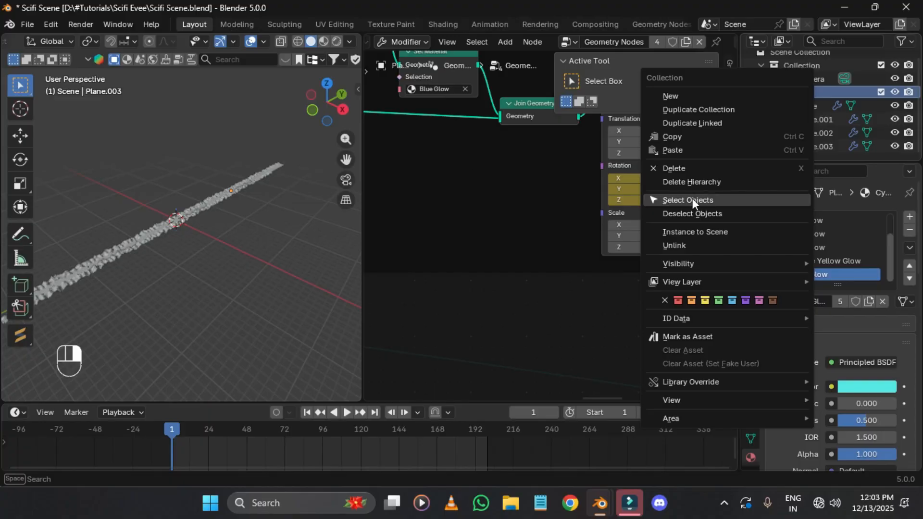
click(692, 200)
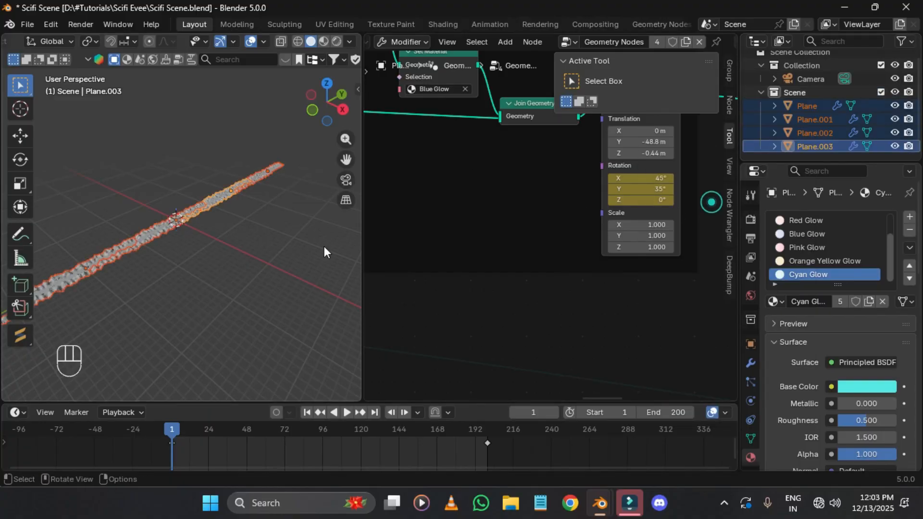
click(349, 184)
click(349, 184)
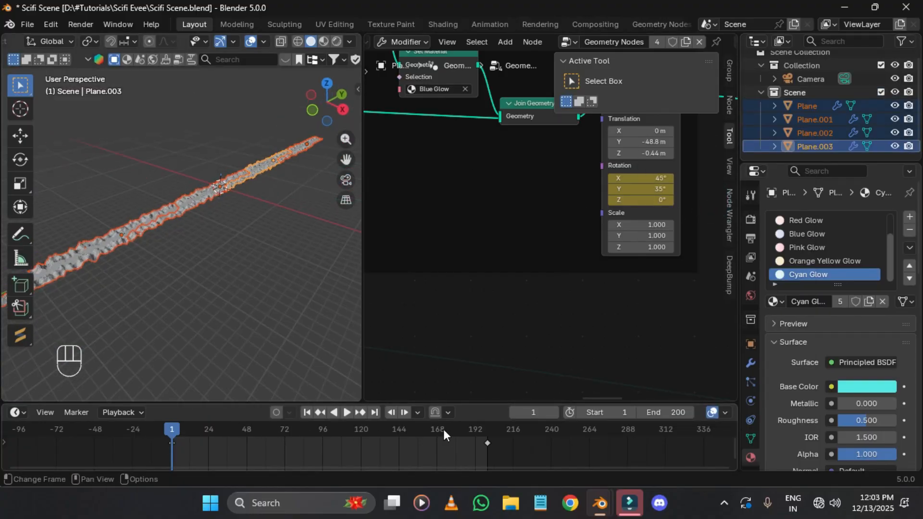
scroll(243, 288, down, 3)
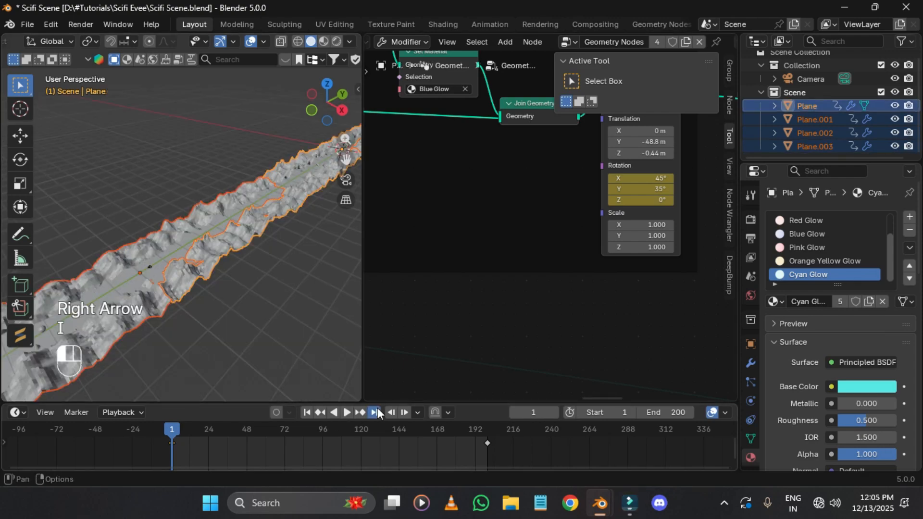
Step: At frame 200, move the selected terrain planes -400 m along the Y axis and keyframe them
click(376, 410)
text(gy)
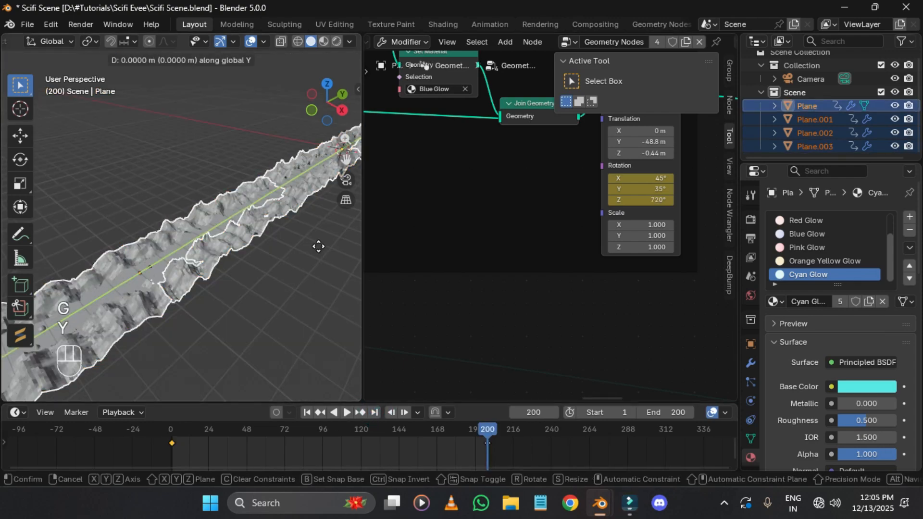
text(-400)
key(Return)
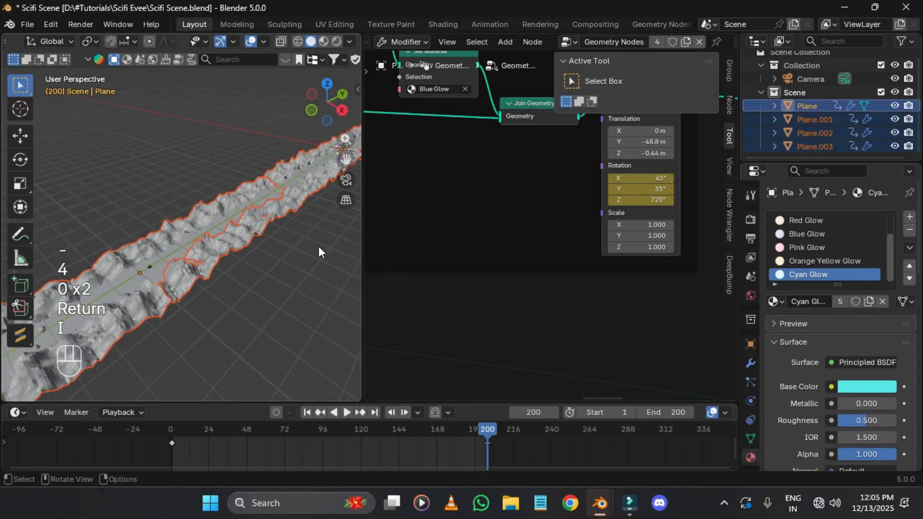
Step: Preview the terrain motion through the camera and compare frame 1 with frame 200
click(307, 412)
click(299, 350)
key(space)
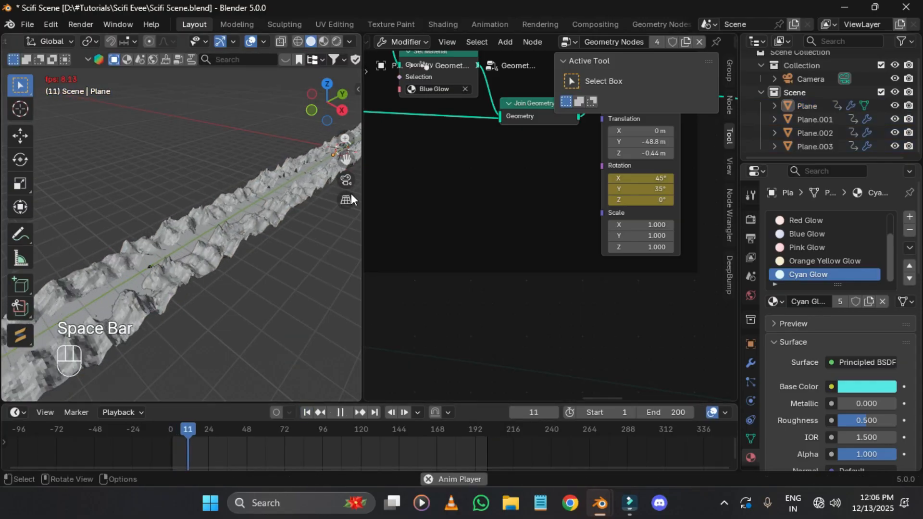
click(349, 180)
click(307, 413)
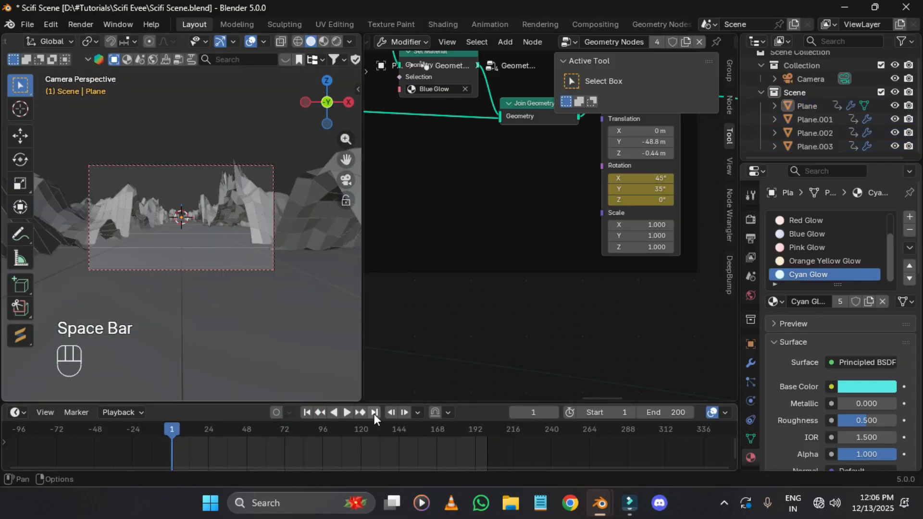
click(374, 412)
click(307, 412)
click(375, 412)
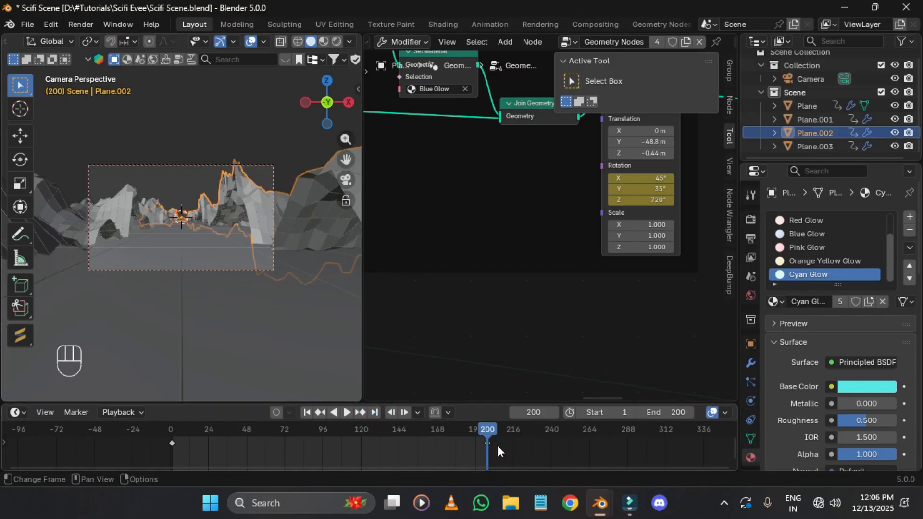
Step: Select all objects in the Scene collection and shift their end keyframes to just past frame 200
key(g)
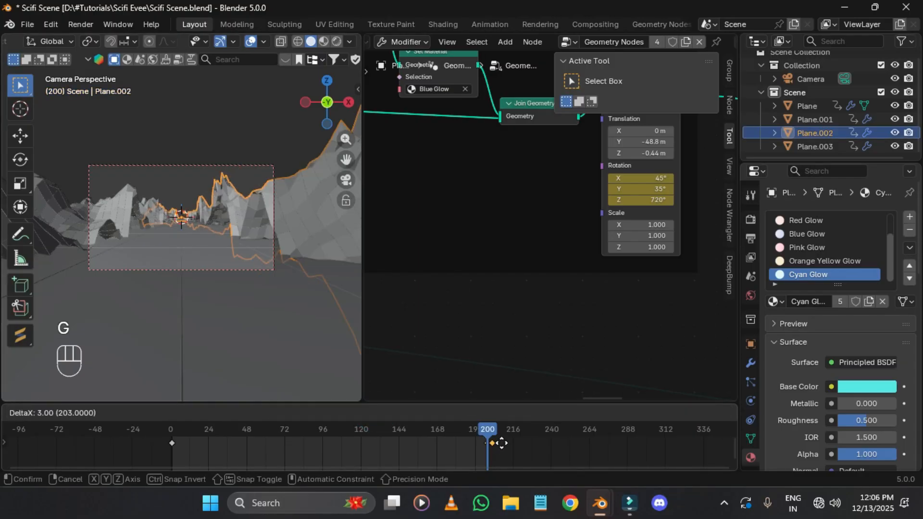
right_click(501, 443)
right_click(800, 93)
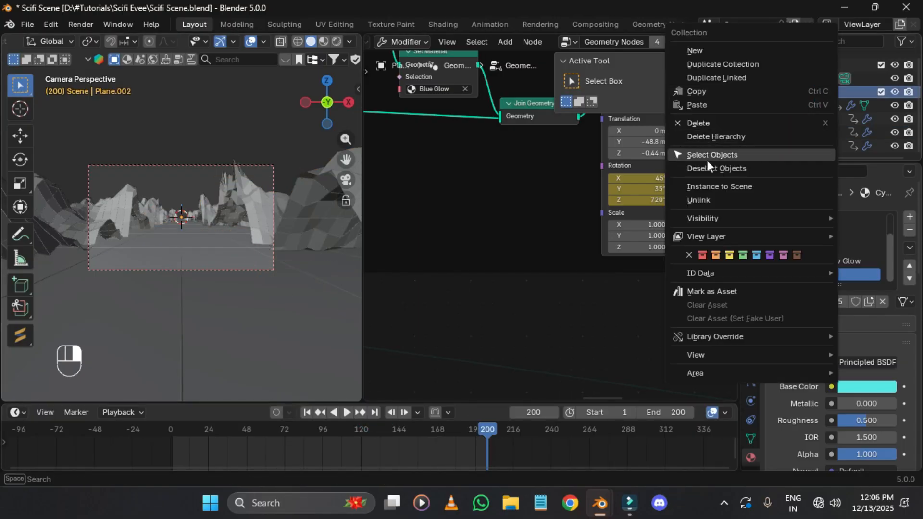
click(707, 160)
key(g)
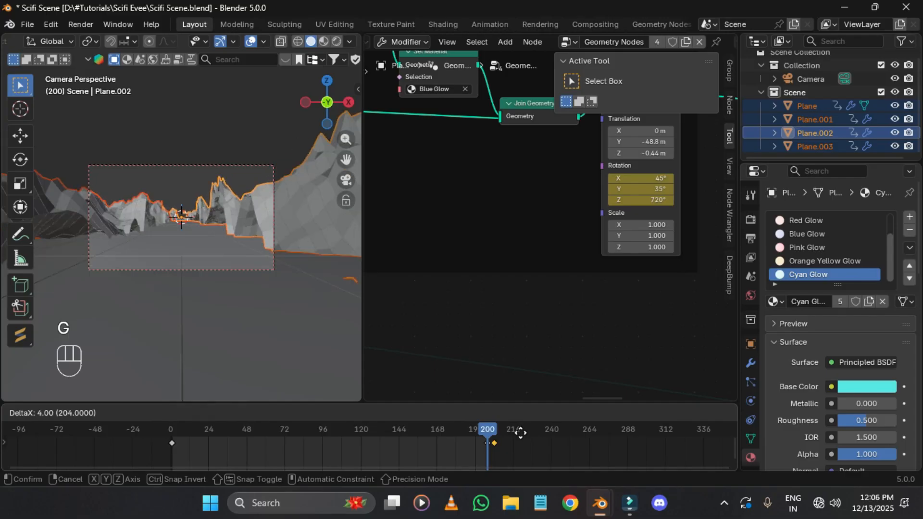
click(518, 434)
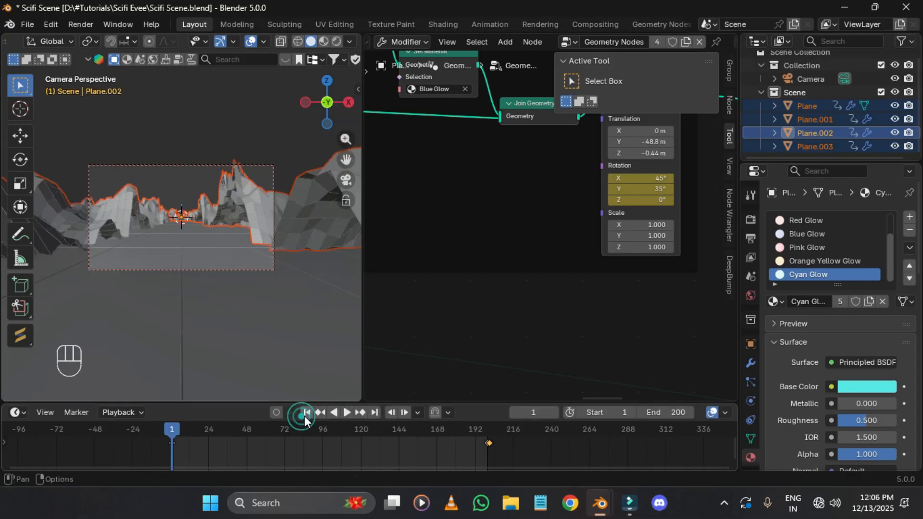
Step: Preview the looping road animation through the camera from frame 1, and save the file
key(space)
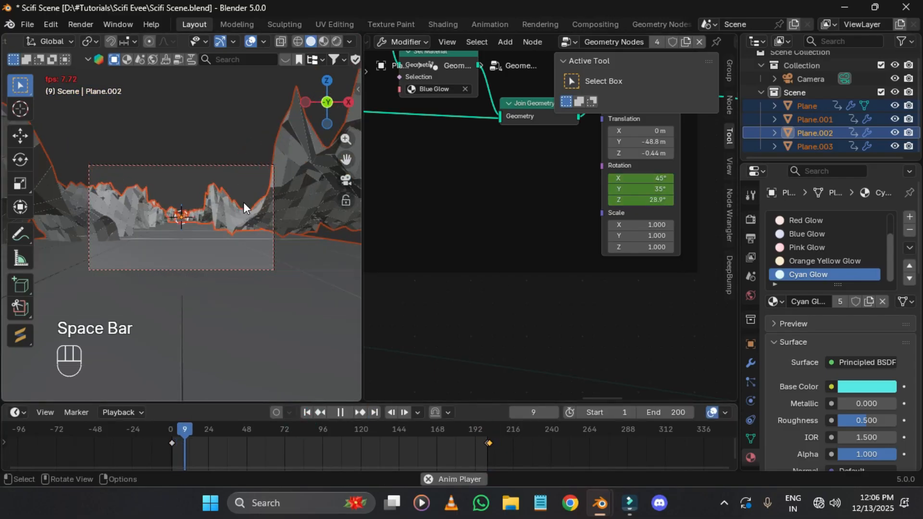
click(241, 140)
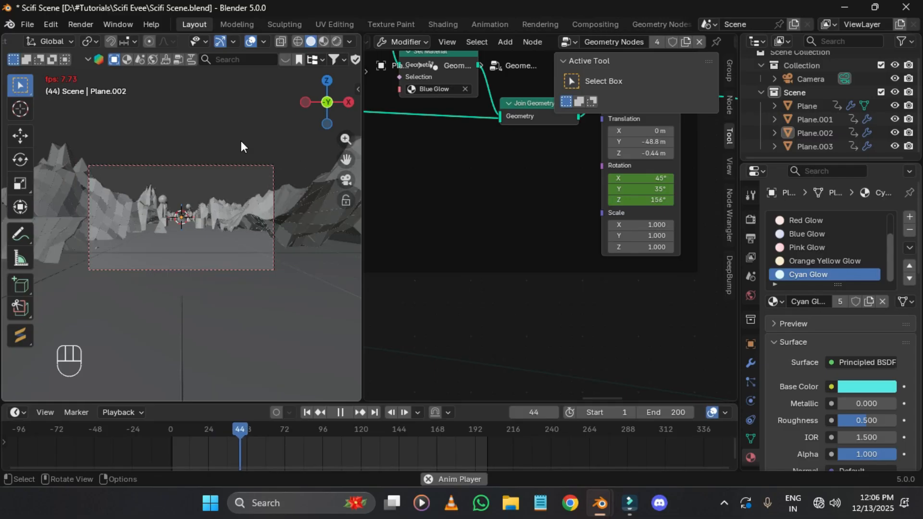
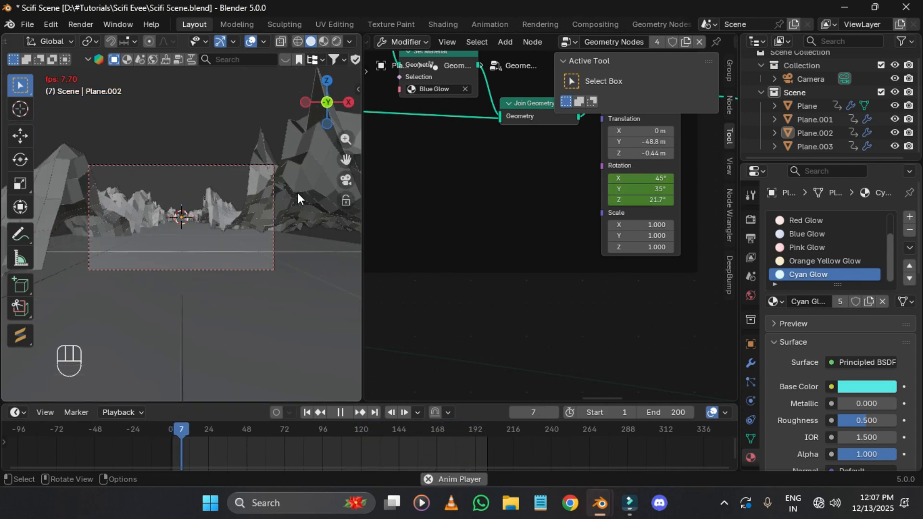
key(space)
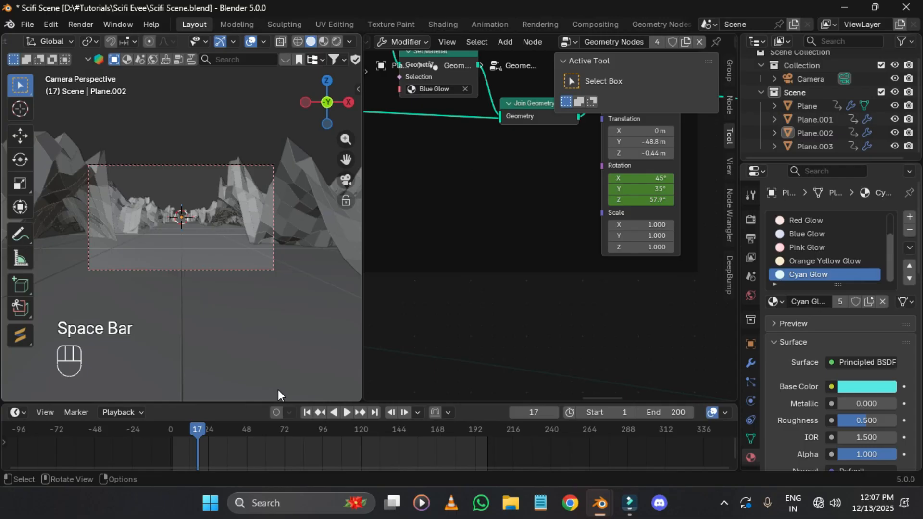
click(307, 413)
key(ctrl+s)
Step: Select the camera and play the animation, stopping at frame 70 to check how the shapes pass it
middle_drag(296, 193, 171, 336)
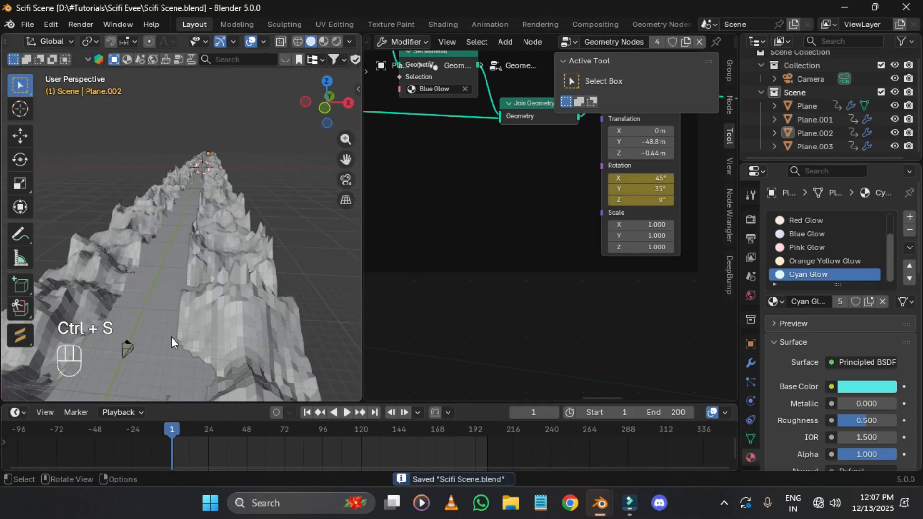
click(126, 348)
scroll(239, 262, up, 2)
shift+middle_drag(244, 280, 258, 258)
key(space)
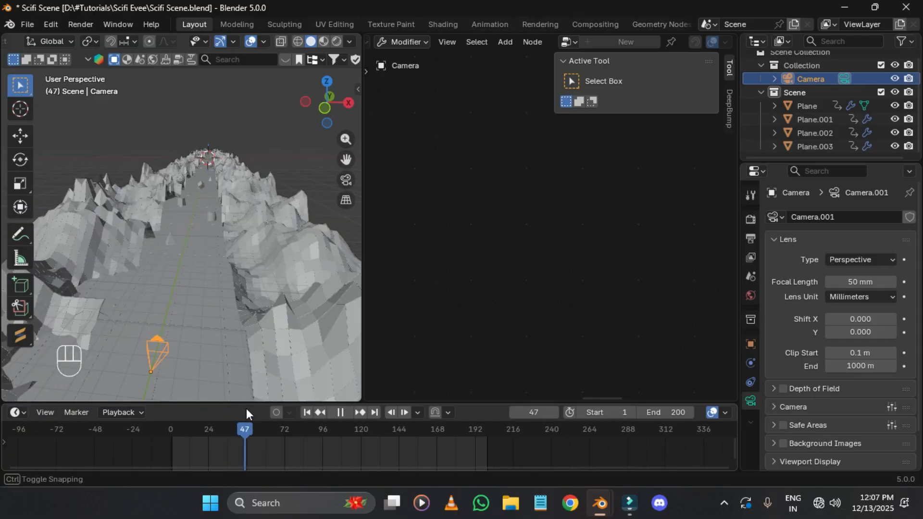
key(space)
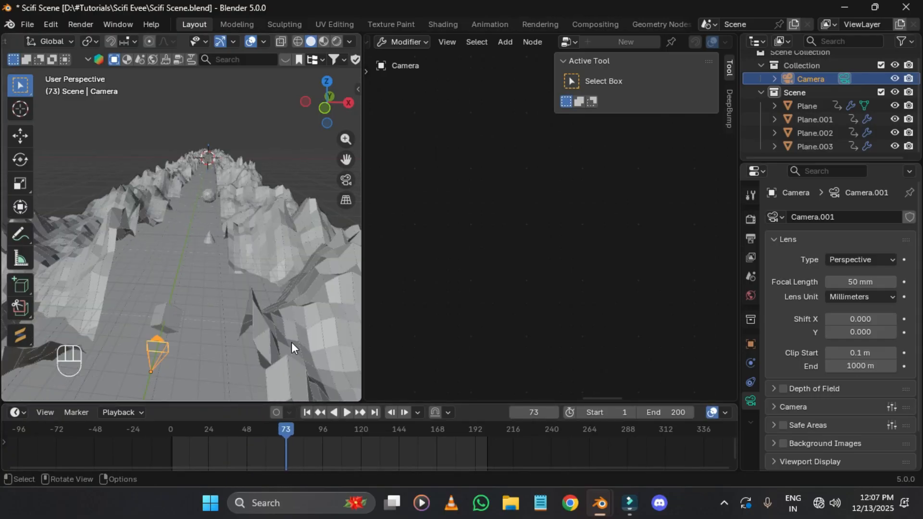
key(Right)
key(Right)
key(Left)
key(Left)
key(Left)
key(Left)
key(Left)
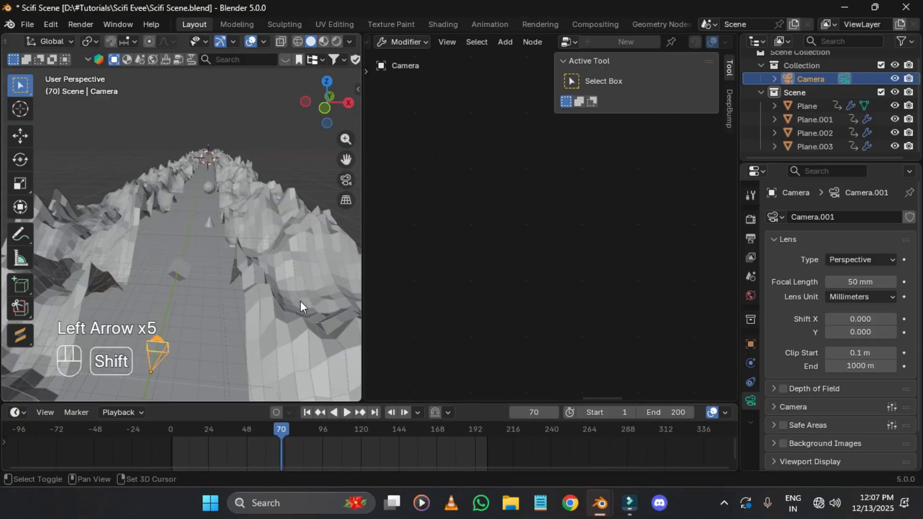
Step: View the camera closely from above and insert keyframes for it at frames 70 and 65
click(325, 81)
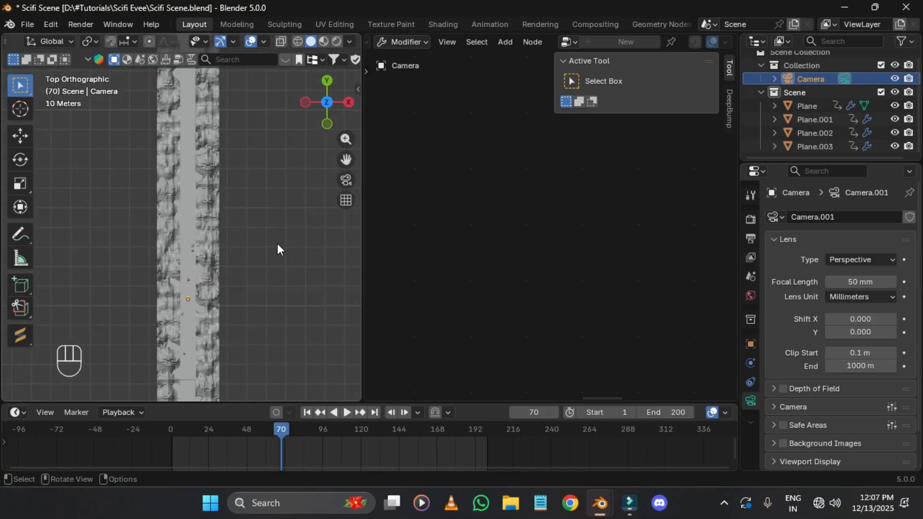
key(f)
scroll(275, 246, down, 10)
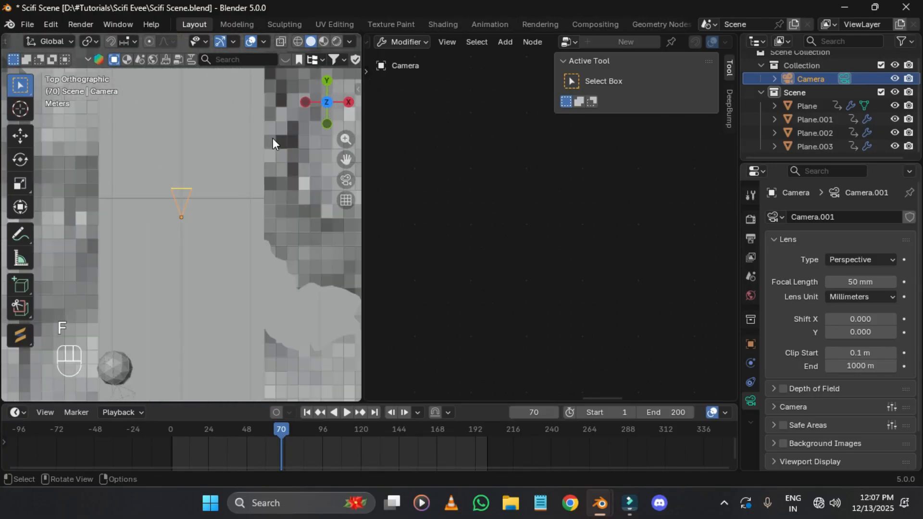
shift+middle_drag(273, 137, 273, 226)
scroll(291, 445, up, 1)
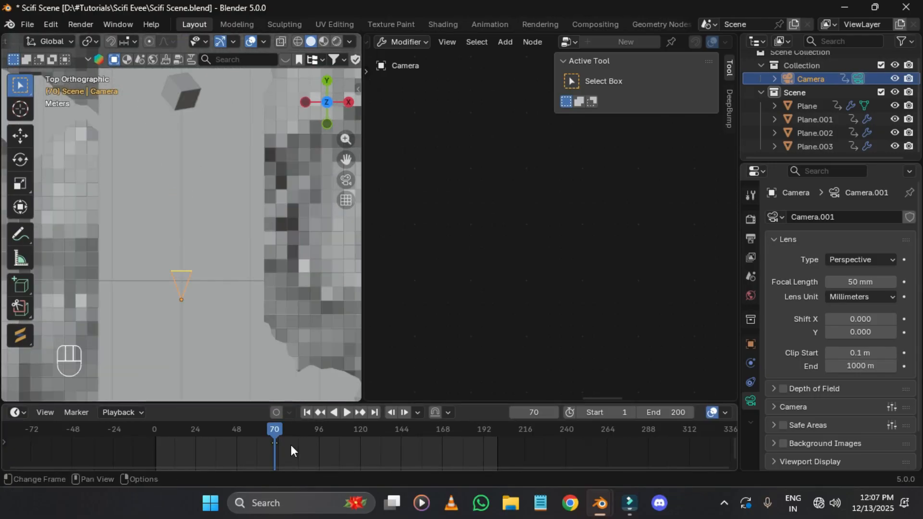
mouse_move(273, 433)
mouse_down()
mouse_move(250, 436)
mouse_move(267, 427)
mouse_up()
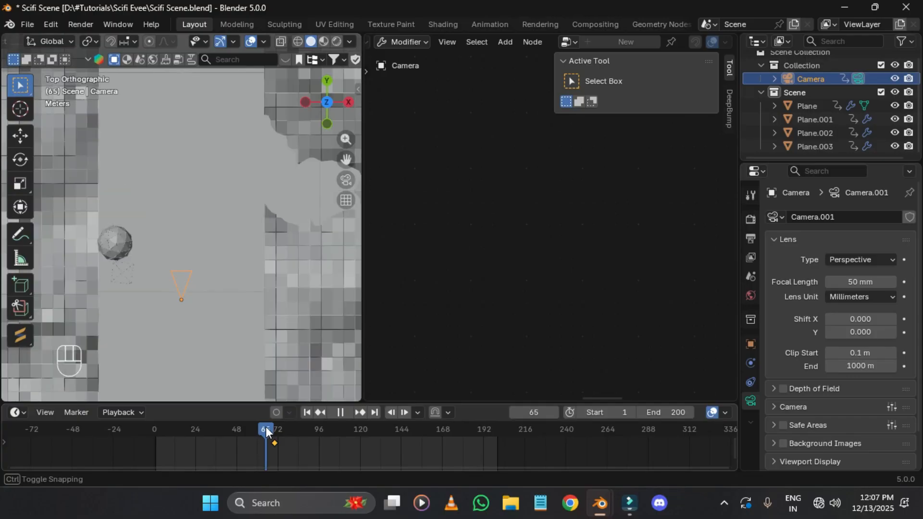
key(i)
click(316, 441)
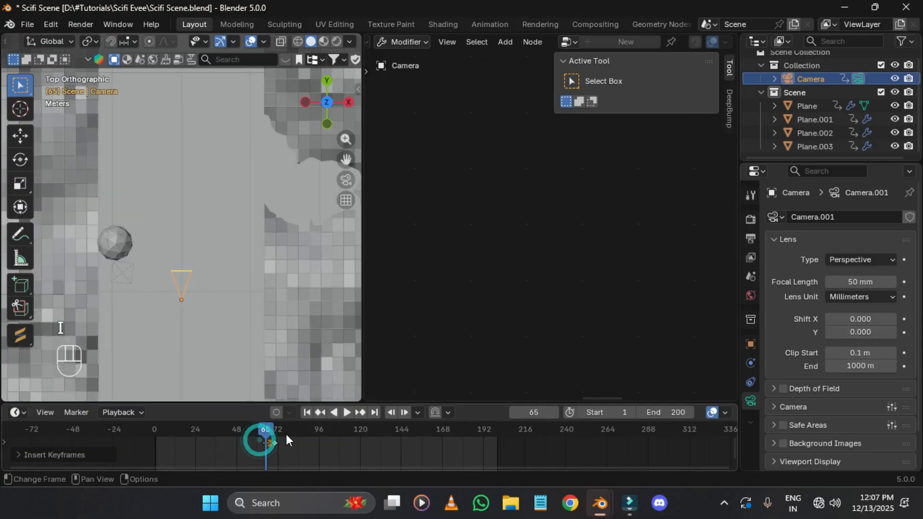
Step: Step through the frames as the cube reaches the camera and move the camera's frame-70 keyframe to frame 74
key(space)
key(space)
key(Right)
key(Right)
key(Left)
key(Right)
key(Right)
key(Right)
key(Right)
key(Right)
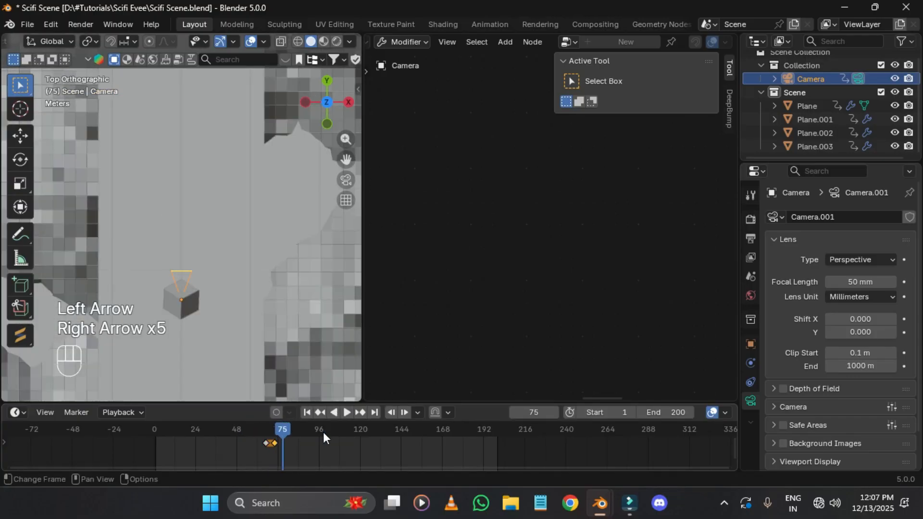
key(g)
click(330, 443)
drag(294, 428, 298, 443)
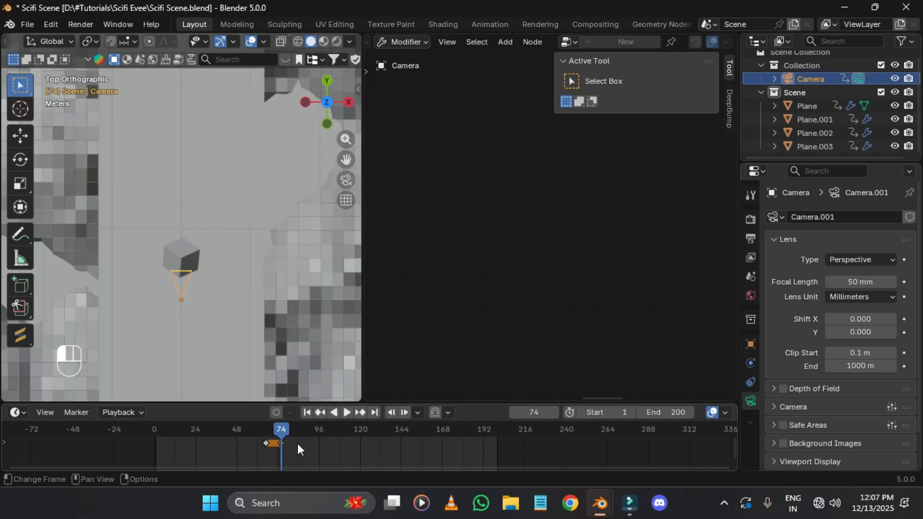
click(298, 443)
Step: At frame 74, shift the camera along X beside the cube, rotate it around Z toward the cube, and keyframe the pose
key(g)
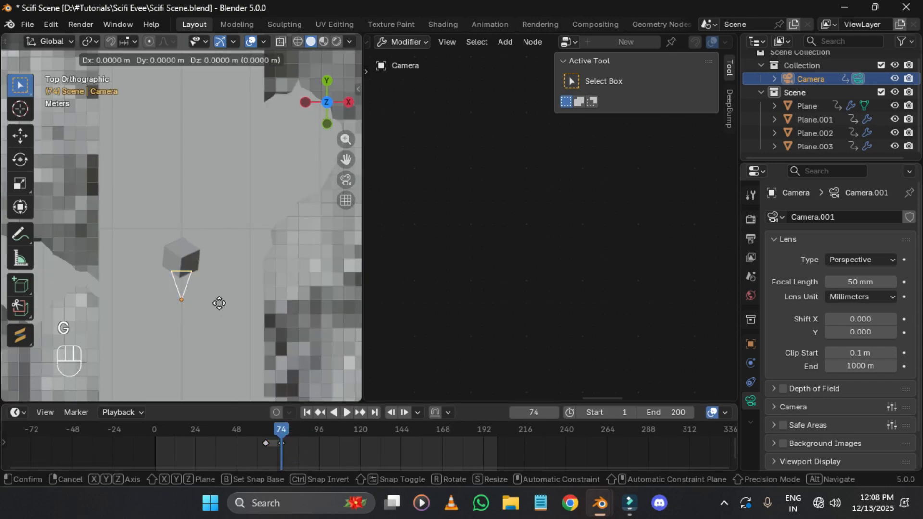
key(y)
key(x)
click(274, 305)
key(r)
key(z)
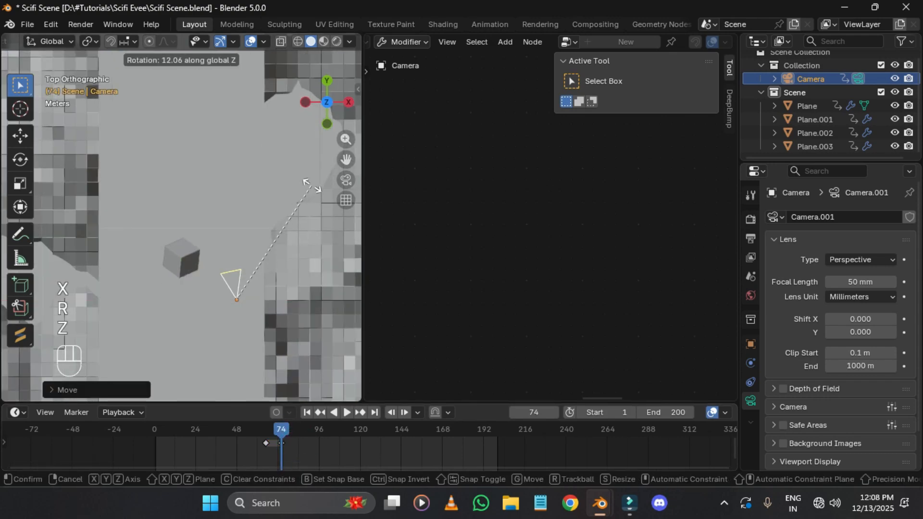
click(241, 161)
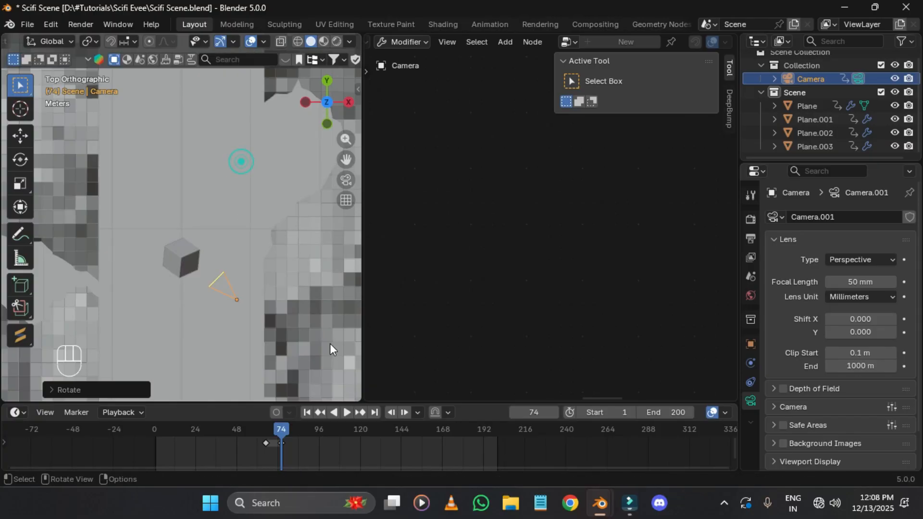
Step: Play back the camera's swing and duplicate its frame-65 keyframe to frame 79
key(space)
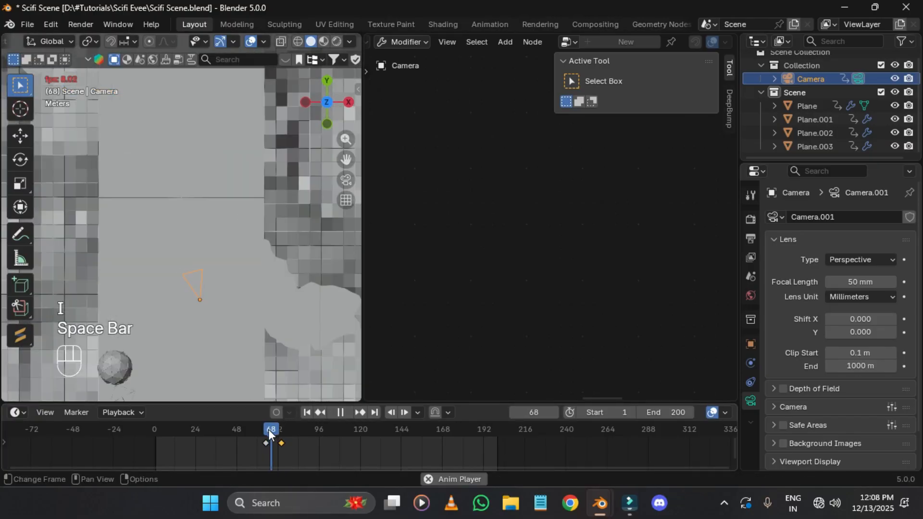
key(space)
click(266, 427)
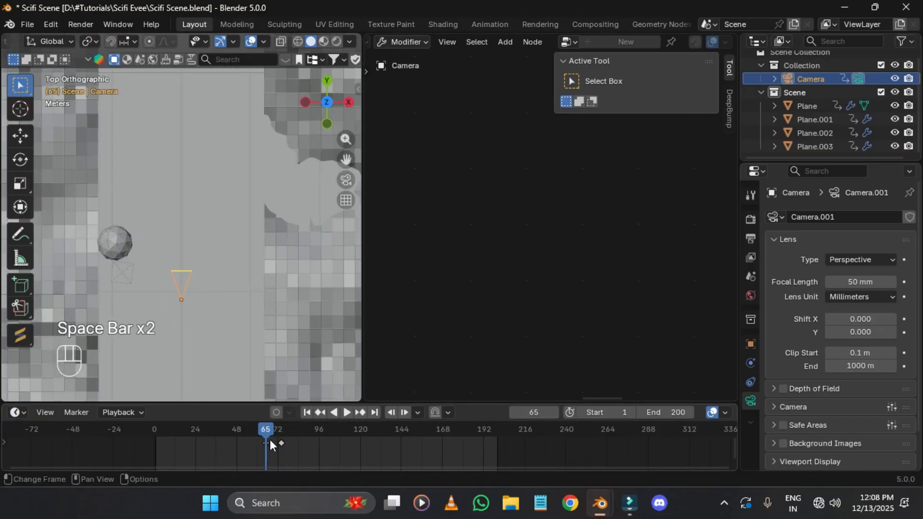
key(shift+d)
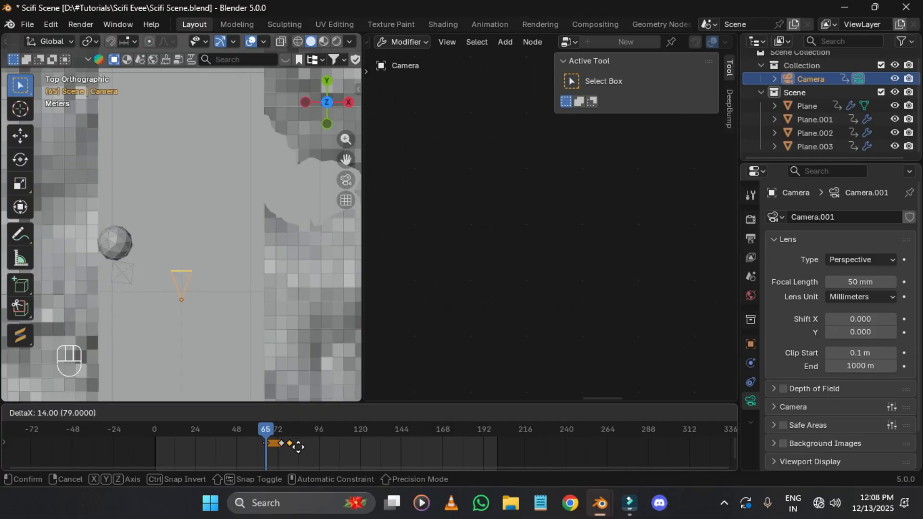
click(298, 447)
Step: Copy the camera's keyframes and paste them starting at frame 165
key(ctrl+c)
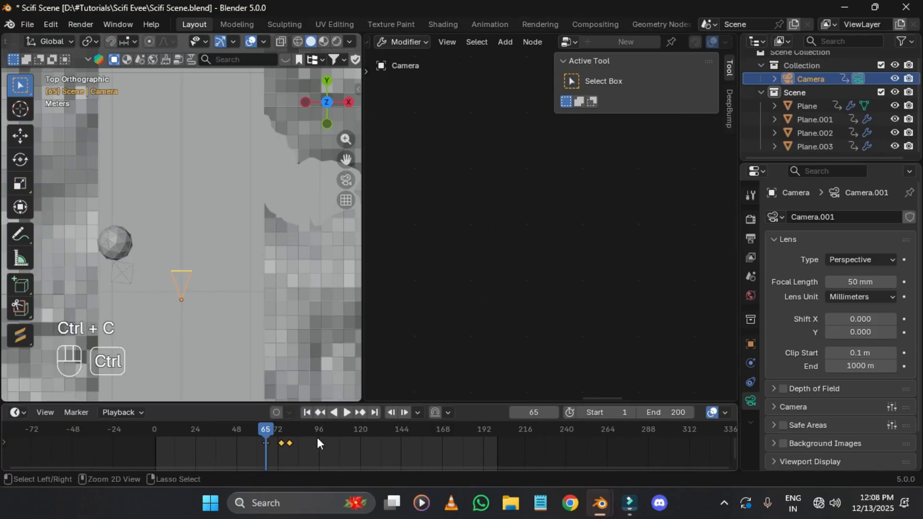
drag(317, 432, 458, 414)
key(Left)
key(Left)
key(Left)
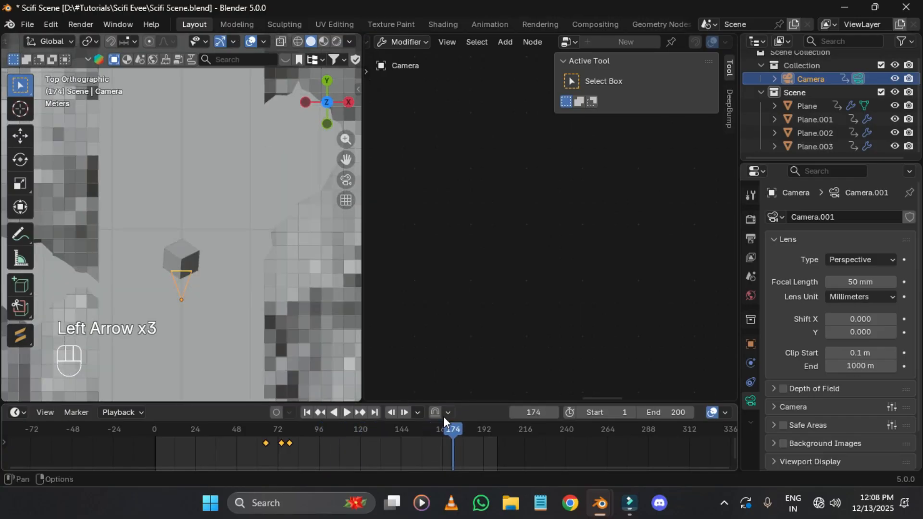
key(Left)
key(Left)
key(Left)
key(Left)
key(Left)
key(Left)
key(Left)
key(Left)
key(Left)
key(ctrl+v)
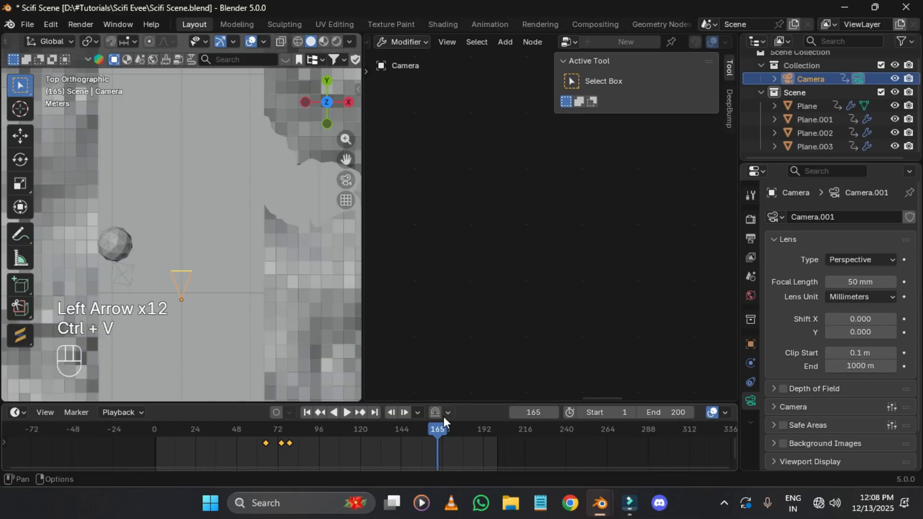
key(ctrl+v)
Step: Go to the pasted camera keyframe at frame 174, enlarge the timeline area, and try to mirror the key
scroll(484, 451, up, 2)
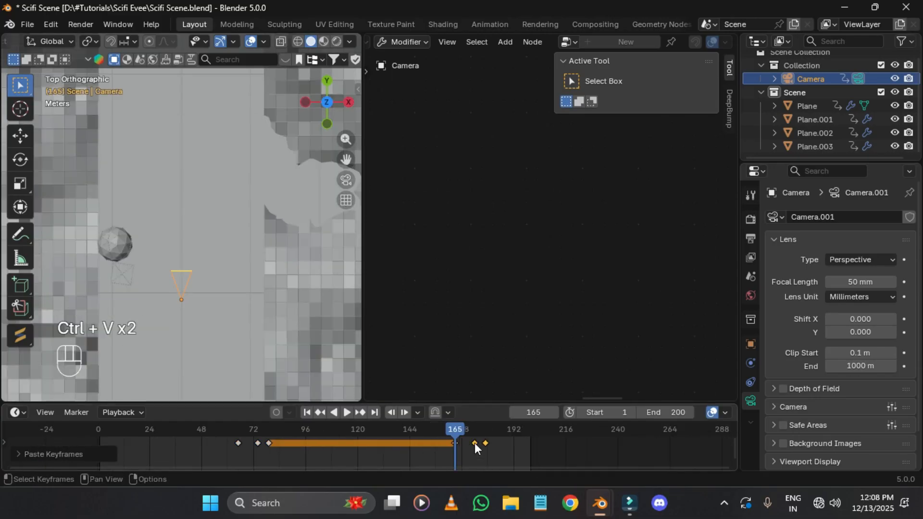
click(475, 442)
click(478, 430)
key(Left)
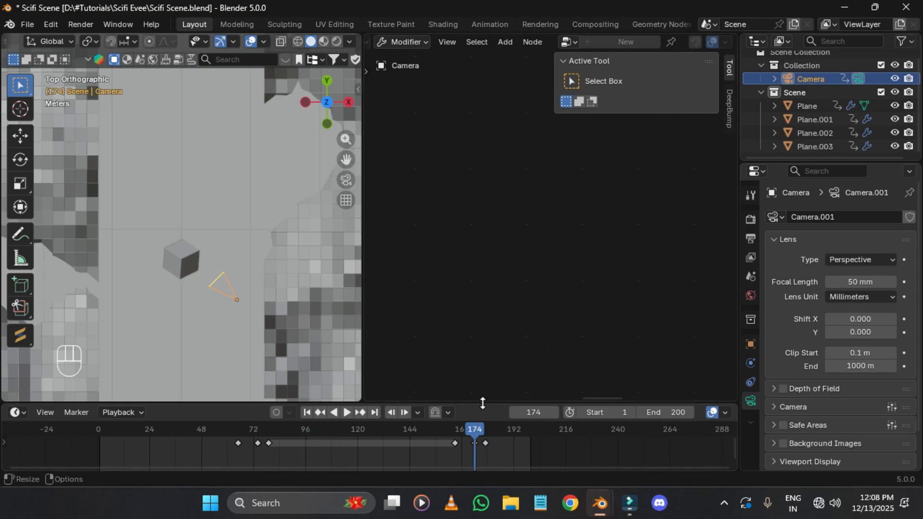
drag(482, 403, 481, 385)
right_click(453, 460)
click(557, 427)
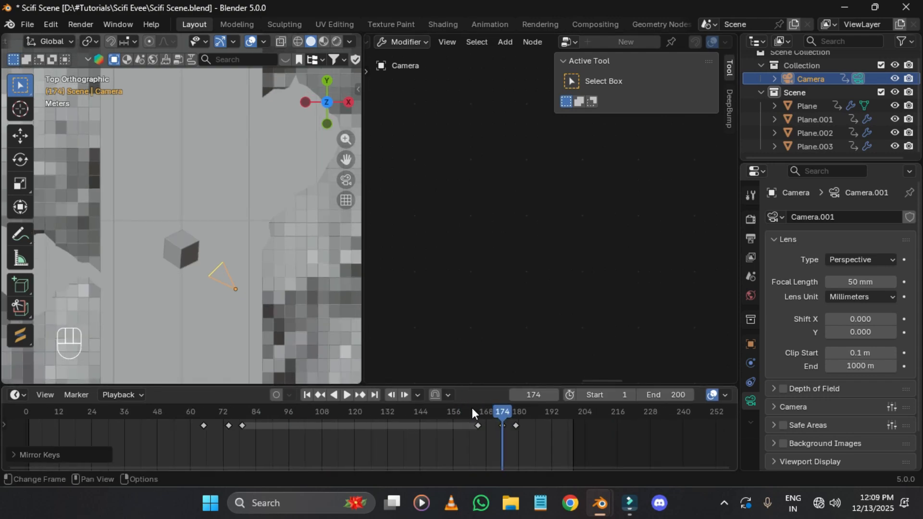
Step: At frame 174, move the camera about -4.89 m along X, rotate it around Z toward the cube, and keyframe the pose
scroll(495, 416, up, 3)
key(g)
key(y)
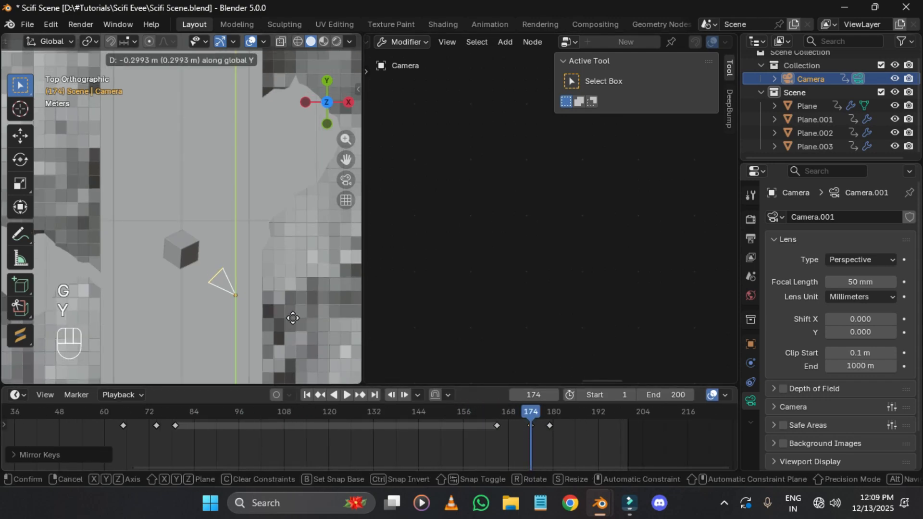
key(x)
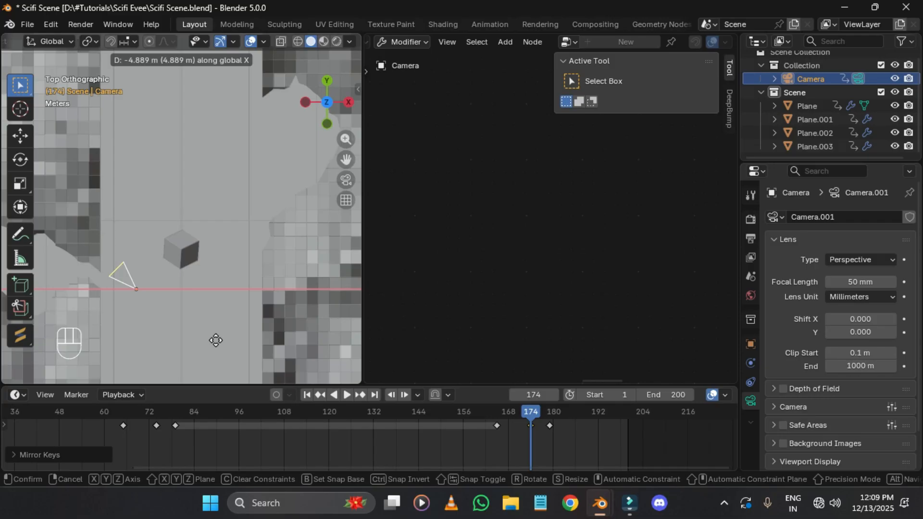
click(216, 341)
key(r)
key(z)
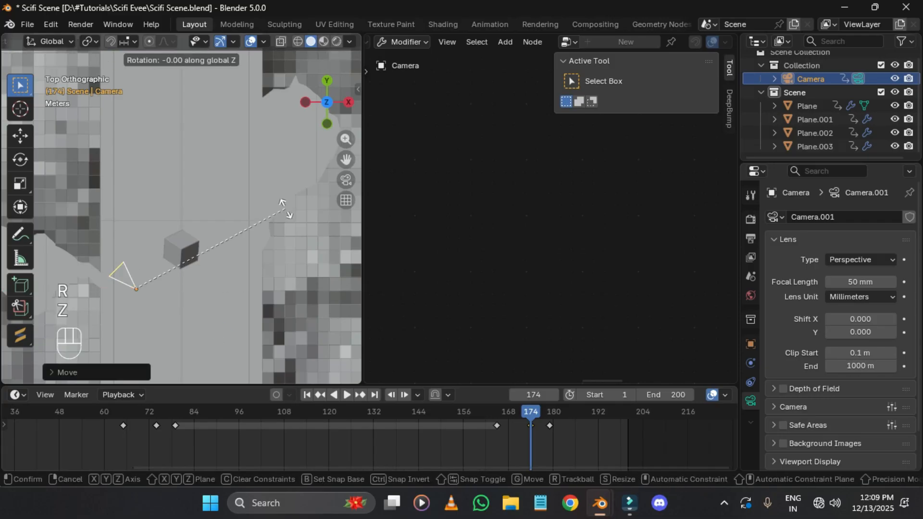
key(ctrl)
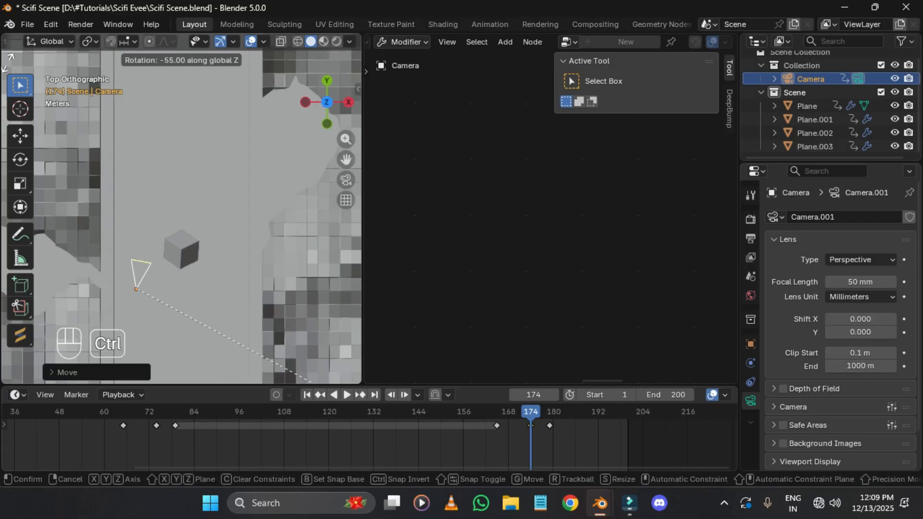
click(96, 303)
key(i)
key(i)
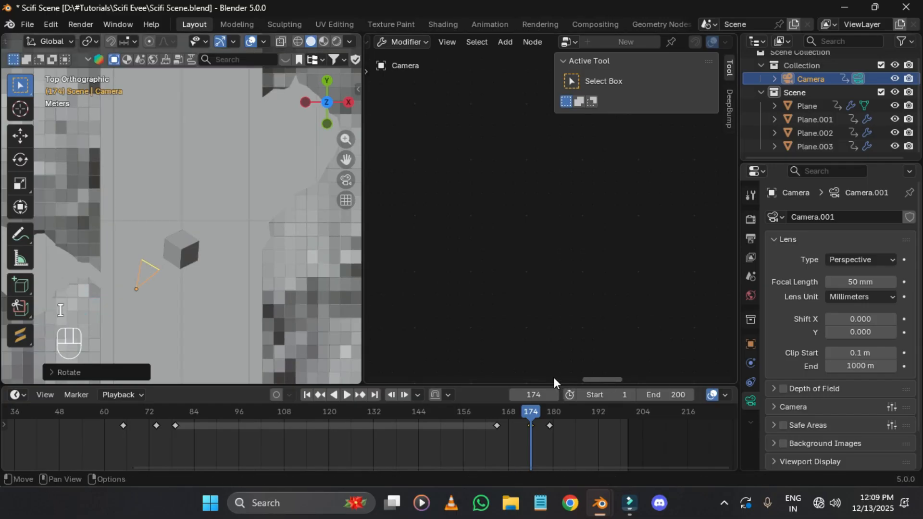
Step: Play and scrub the camera's second swing past the cube around frame 174
key(space)
key(space)
drag(501, 412, 411, 402)
key(Escape)
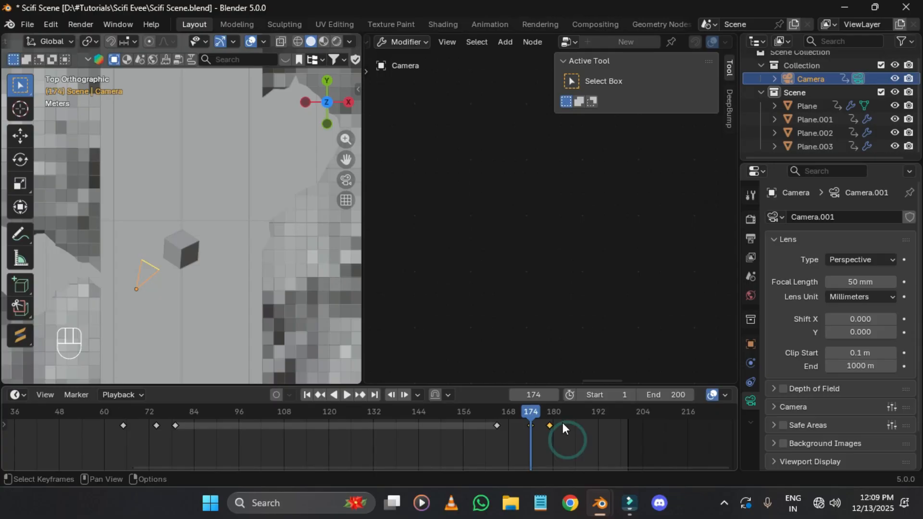
Step: Move the camera's two return keyframes to frames 180 and 80
drag(553, 412, 573, 428)
key(g)
click(576, 428)
click(178, 411)
click(177, 428)
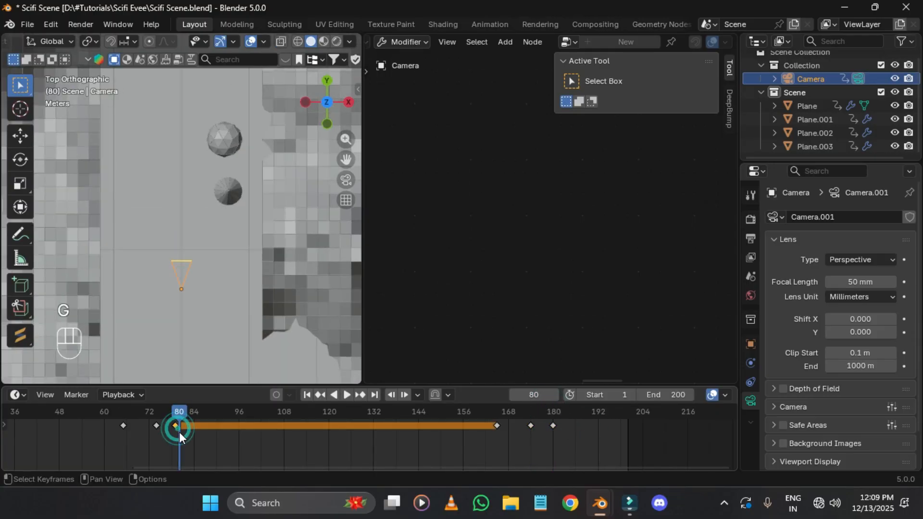
key(g)
click(216, 433)
Step: Save the file and play the animation through the camera from frame 1 with the viewport overlays hidden
click(346, 180)
key(ctrl+s)
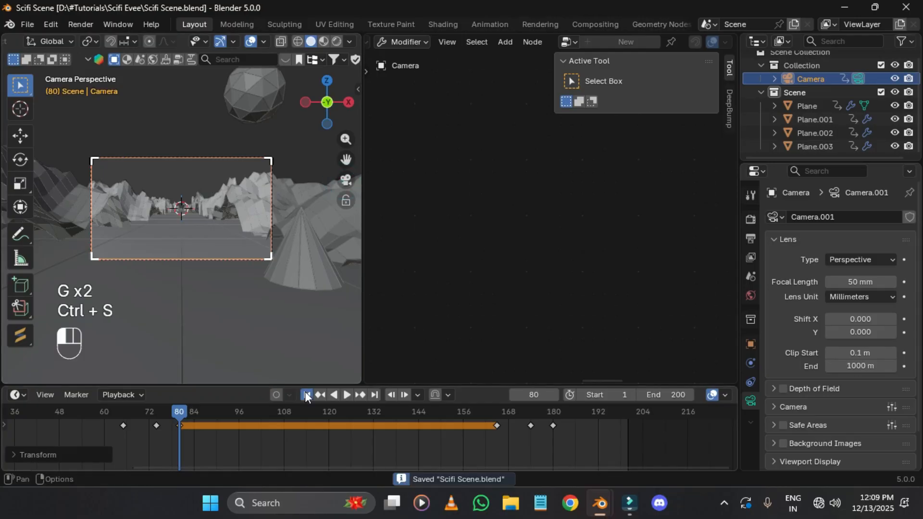
click(305, 394)
key(space)
click(247, 40)
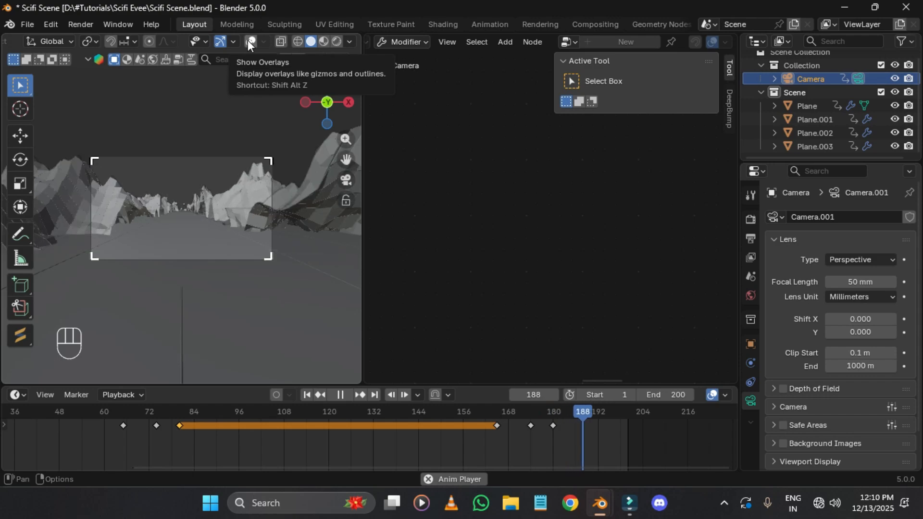
click(247, 39)
Step: Stop playback and scrub through the camera swings, stopping at frame 172 and returning to frame 1
key(space)
click(531, 412)
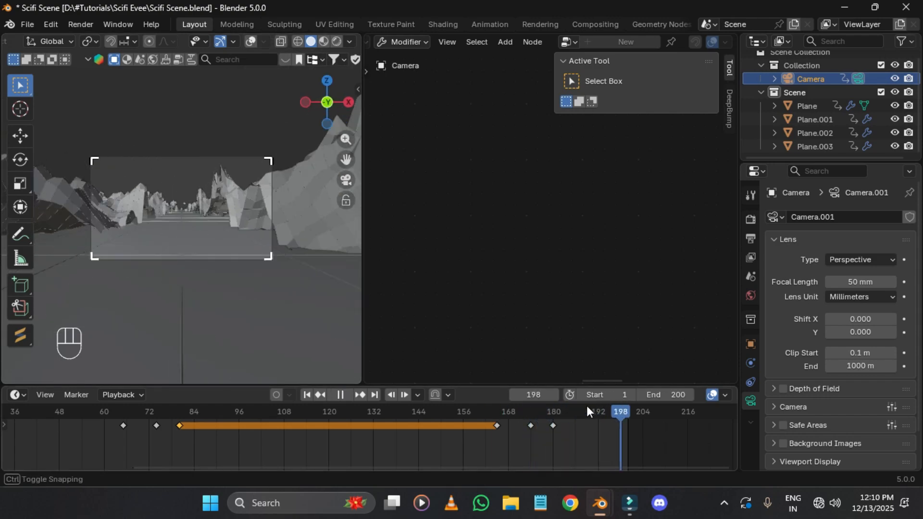
click(523, 431)
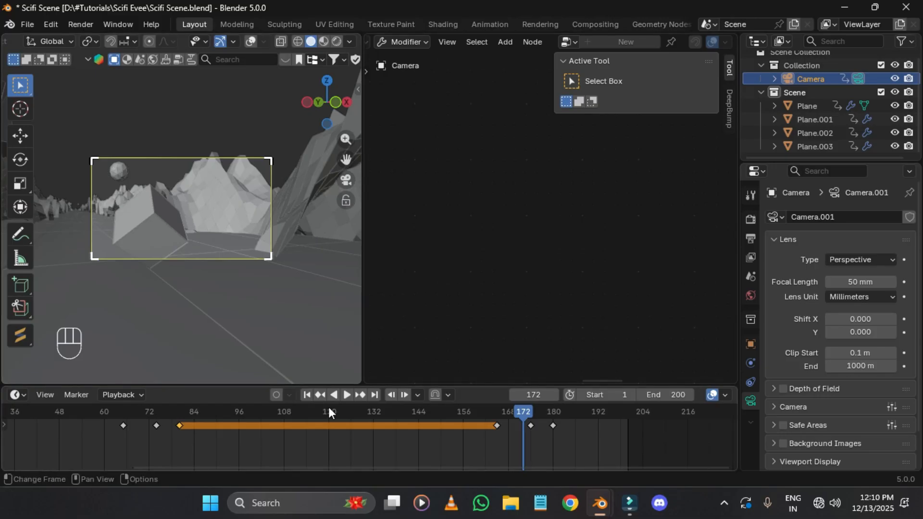
drag(194, 411, 16, 421)
scroll(87, 411, down, 4)
Step: Show the camera view in Rendered shading, scrub to frame 82, and save the file
click(337, 42)
click(272, 79)
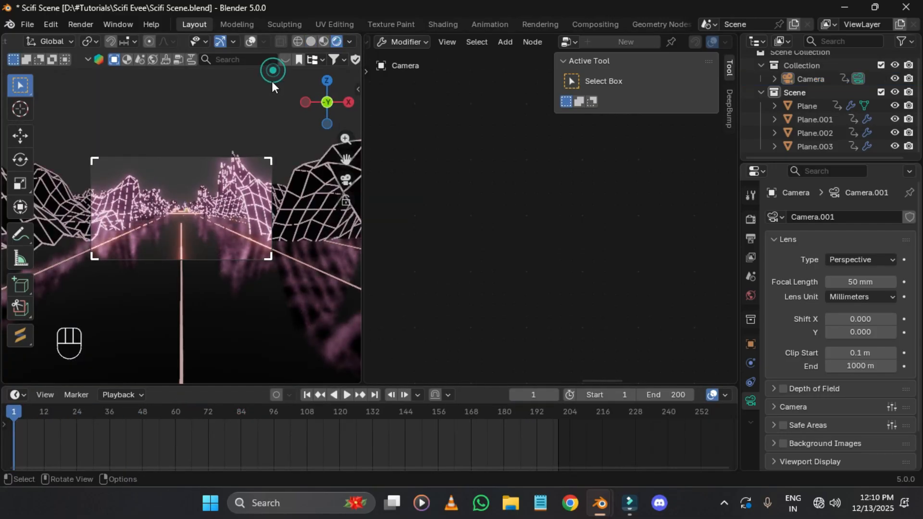
drag(195, 412, 235, 410)
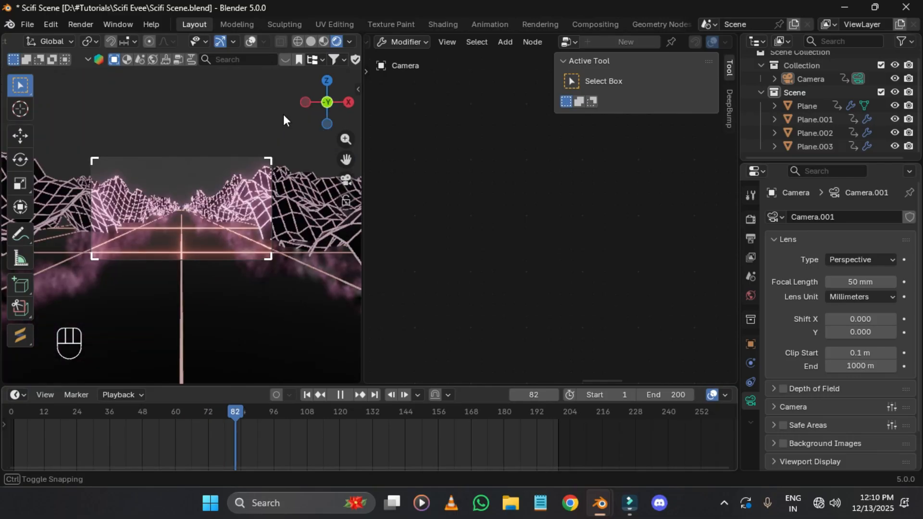
ctrl+scroll(441, 39, up, 2)
key(ctrl+s)
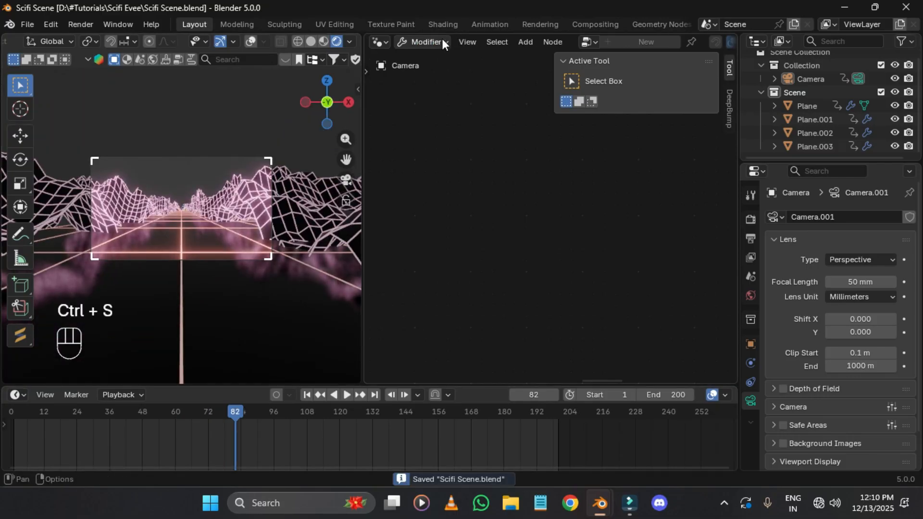
Step: Switch the node editor to the World shader nodes and delete the existing Background node
click(386, 42)
click(415, 152)
click(750, 295)
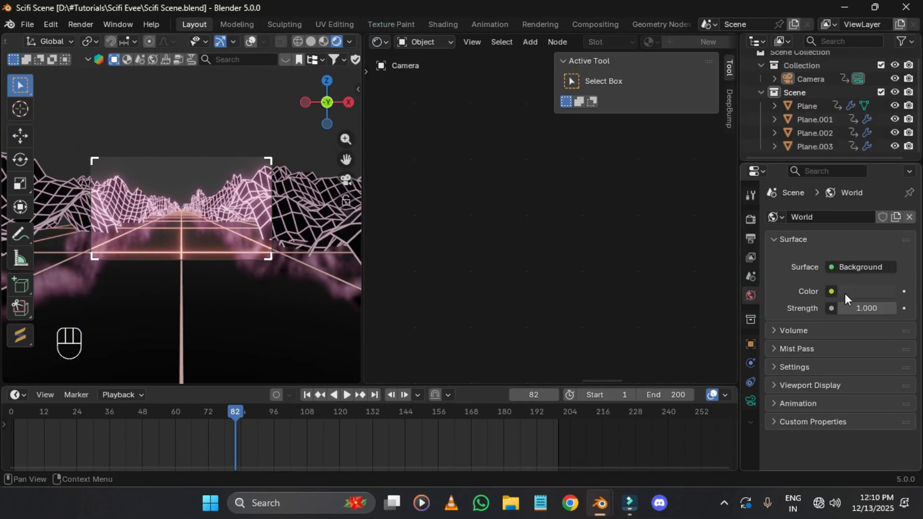
click(435, 41)
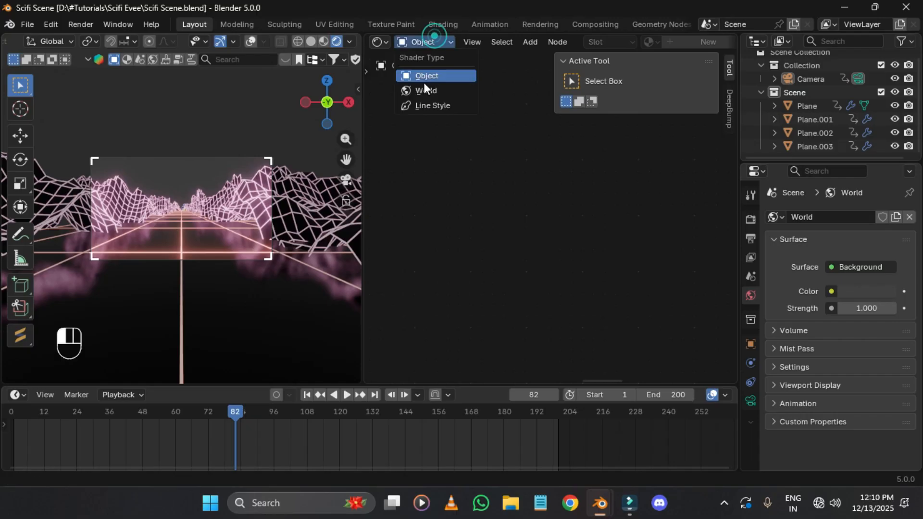
click(431, 90)
scroll(499, 177, down, 2)
click(499, 179)
key(x)
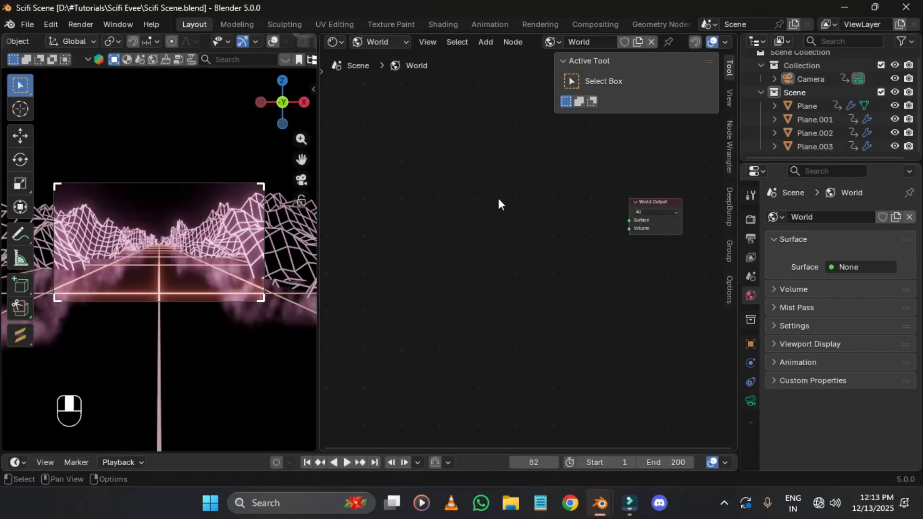
Step: Add a Sky Texture node to the world nodes, placed well before the World Output
scroll(499, 202, up, 2)
middle_drag(507, 223, 514, 260)
scroll(539, 250, up, 2)
middle_drag(572, 240, 526, 234)
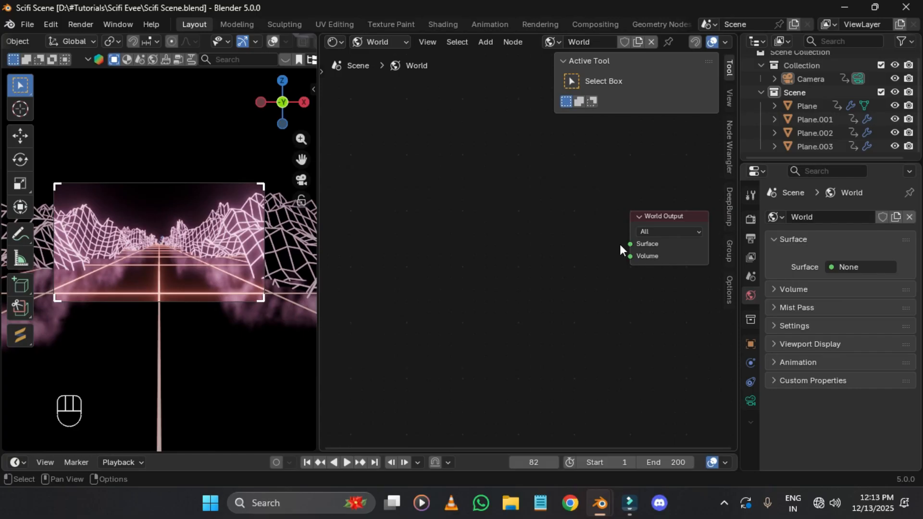
key(shift+a)
text(sk)
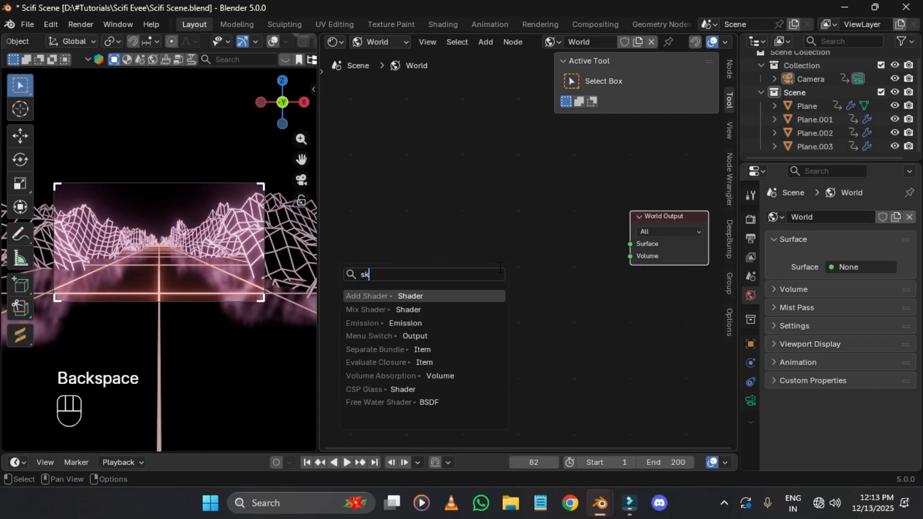
key(BackSpace)
key(BackSpace)
key(shift+a)
text(s)
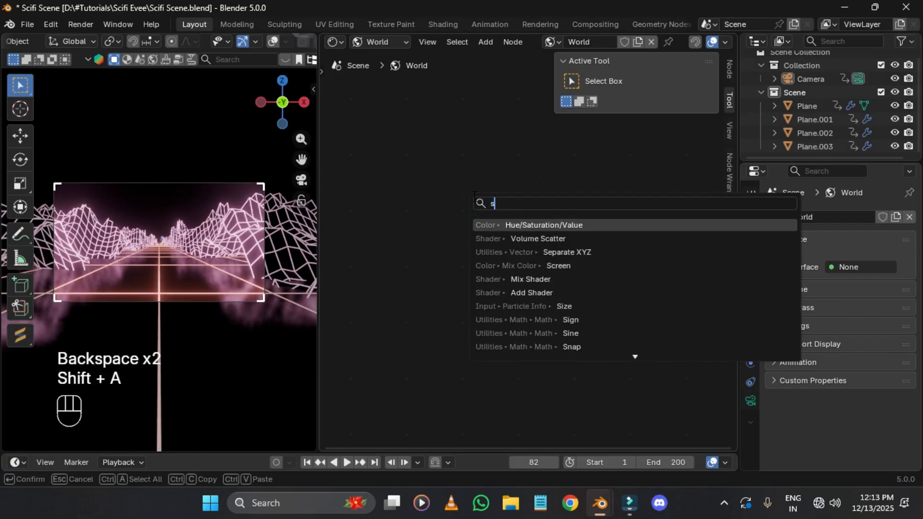
text(ky)
key(Return)
click(382, 224)
Step: Set the Sky Texture's sky type to Hosek / Wilkie
click(400, 255)
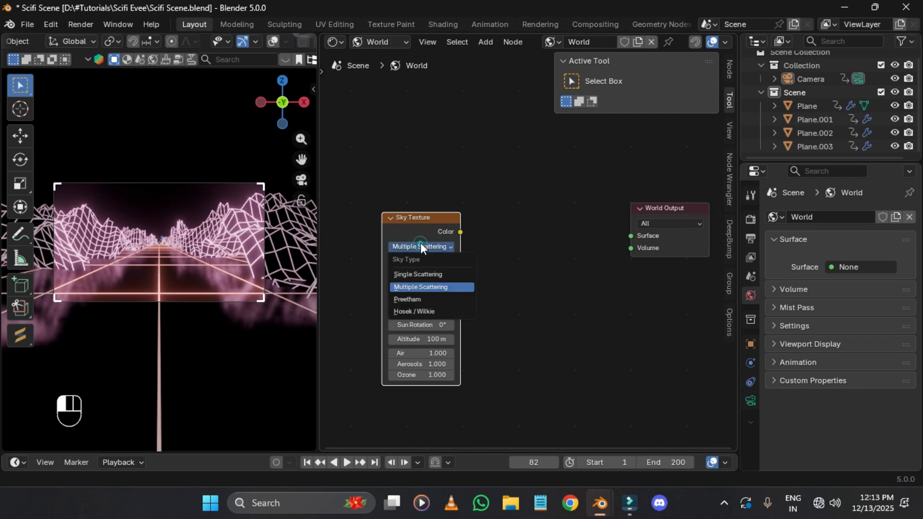
click(420, 244)
drag(420, 245, 384, 263)
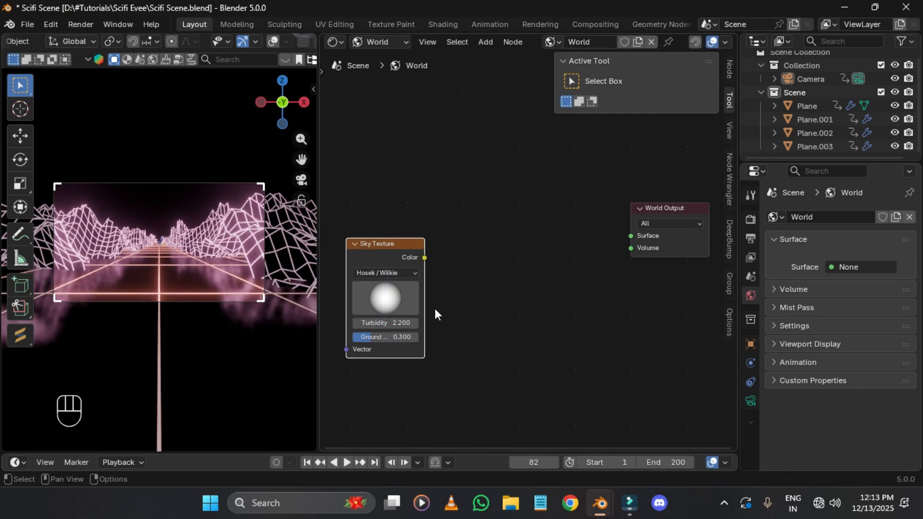
Step: Feed the Sky Texture color into a new RGB Curves node and raise its curve at about 0.2272, 0.7187
drag(465, 274, 464, 274)
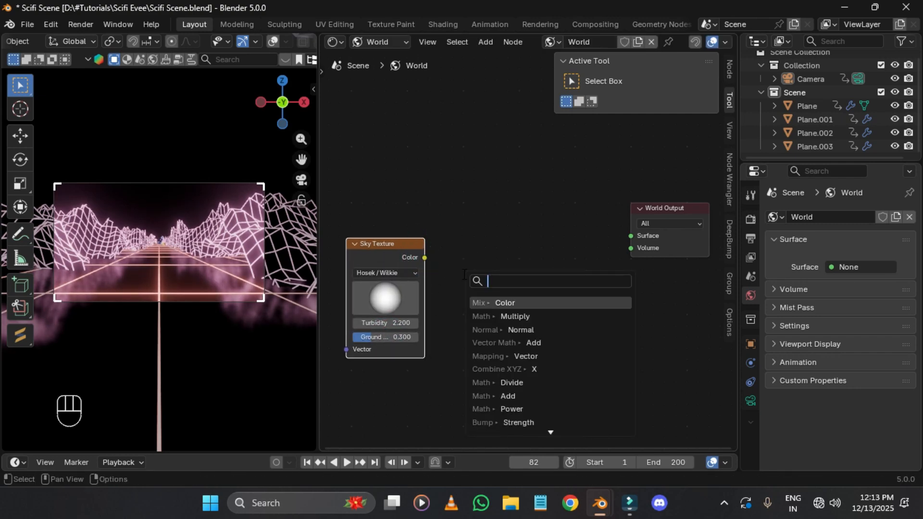
text(rgbc)
key(Down)
key(Down)
key(Return)
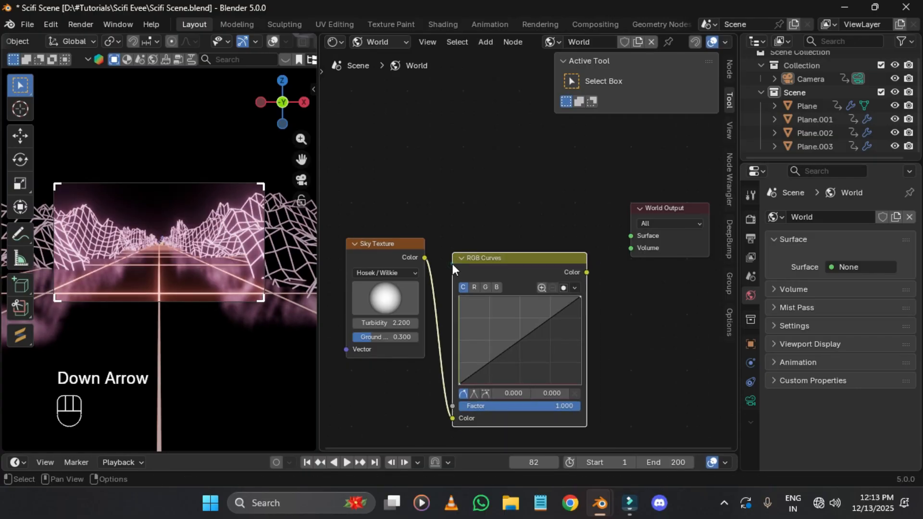
drag(470, 342, 451, 313)
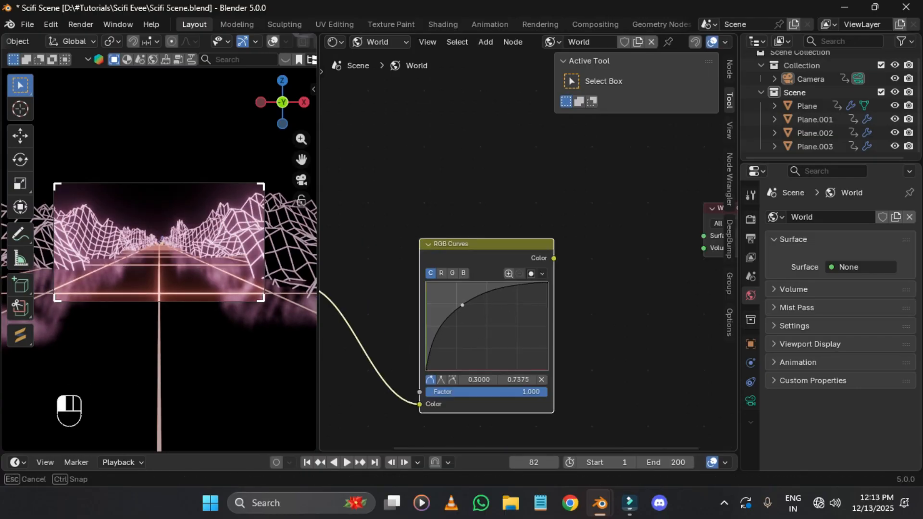
Step: Feed the RGB Curves output into the color of a new Background node
middle_drag(543, 269, 468, 273)
drag(483, 260, 539, 310)
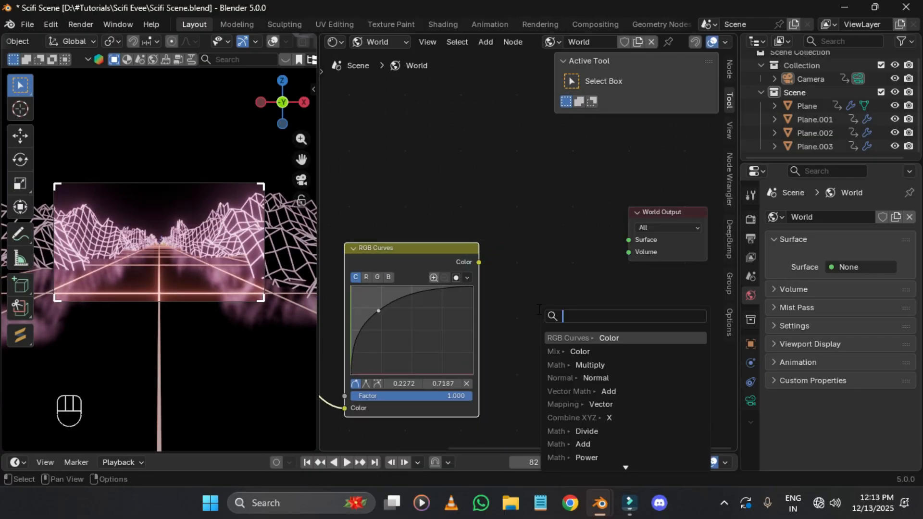
text(back)
key(Return)
click(522, 284)
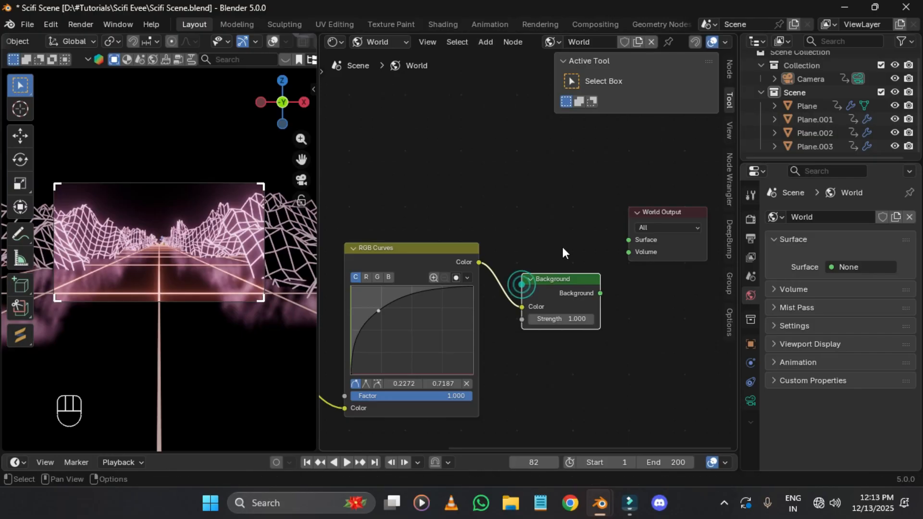
Step: Place another, unconnected Background node above the one fed by the RGB Curves
middle_drag(563, 247, 508, 271)
key(shift+s)
click(506, 207)
key(shift+d)
click(514, 197)
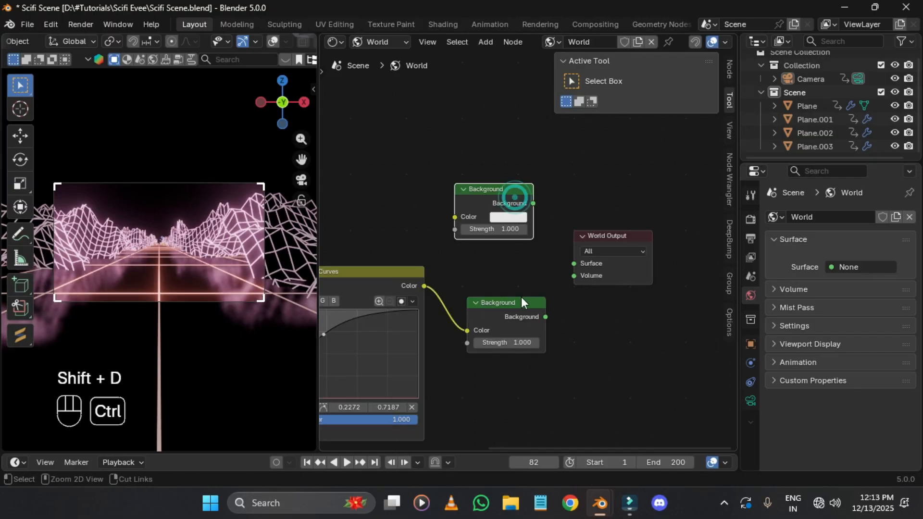
Step: Combine both Background nodes in a Mix Shader and feed it into the first shader input of a duplicated Mix Shader
ctrl+shift+right_drag(521, 299, 494, 221)
drag(615, 246, 769, 215)
scroll(484, 256, down, 1)
drag(425, 262, 518, 211)
key(shift+d)
click(593, 173)
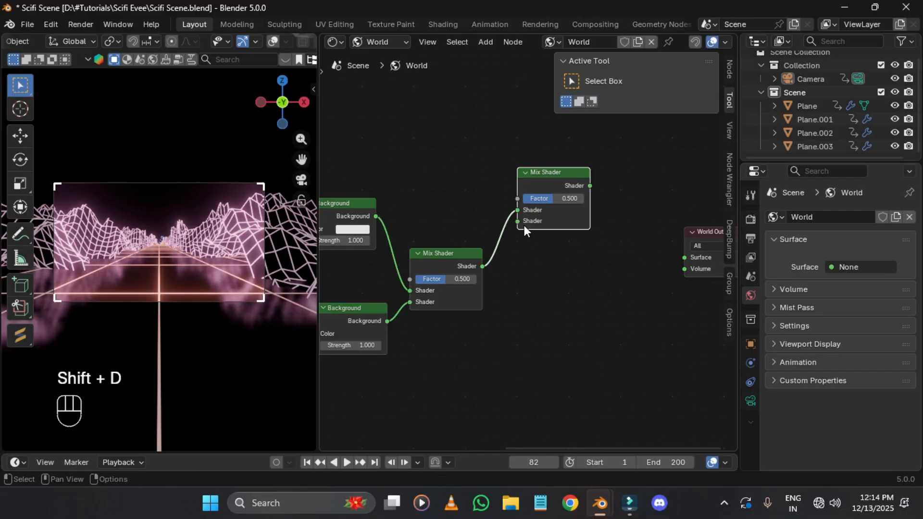
drag(542, 182, 572, 204)
Step: Duplicate the white Background node below the first Mix Shader and set the copy's color to hex #5883E2FF
click(337, 208)
key(shift+d)
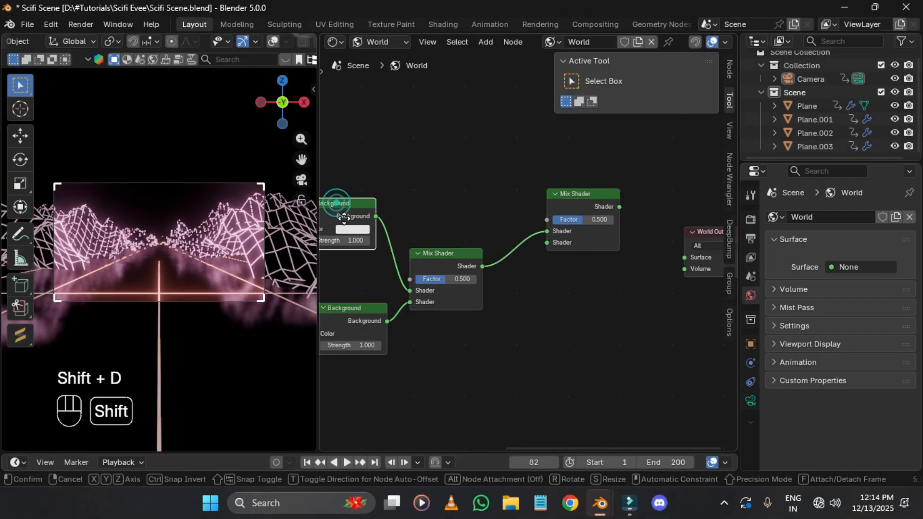
click(473, 344)
click(490, 366)
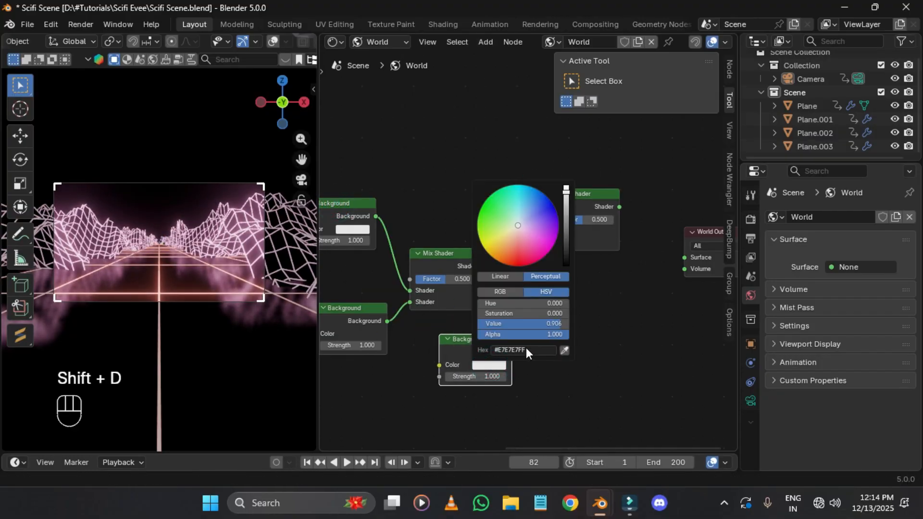
key(Return)
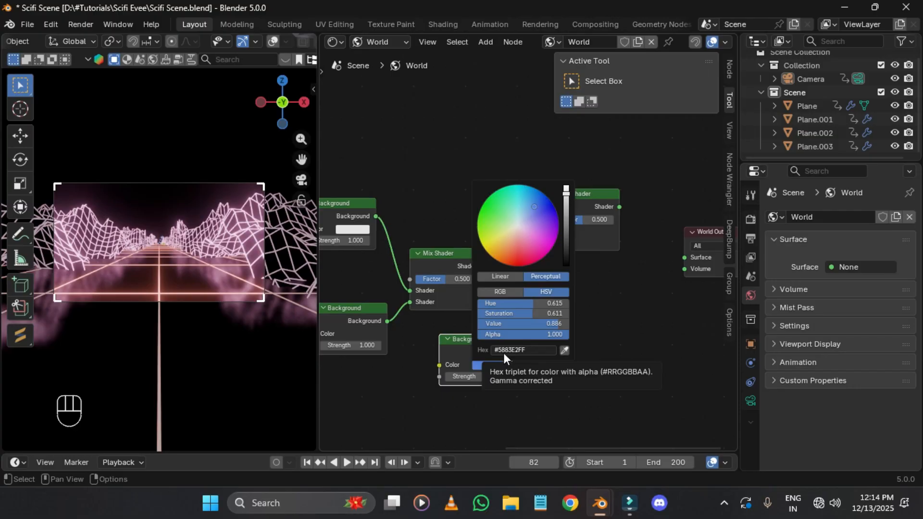
scroll(543, 369, up, 1)
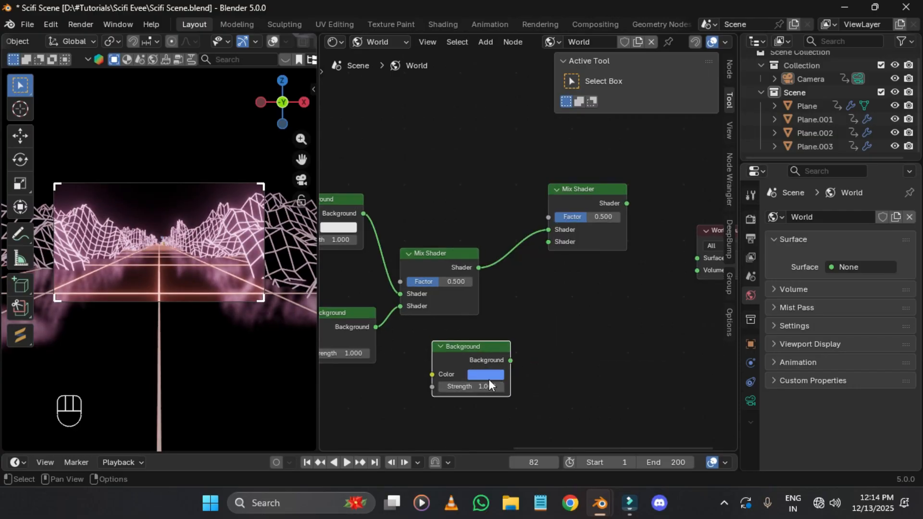
click(489, 377)
click(515, 359)
text(#5883E2FF)
click(544, 370)
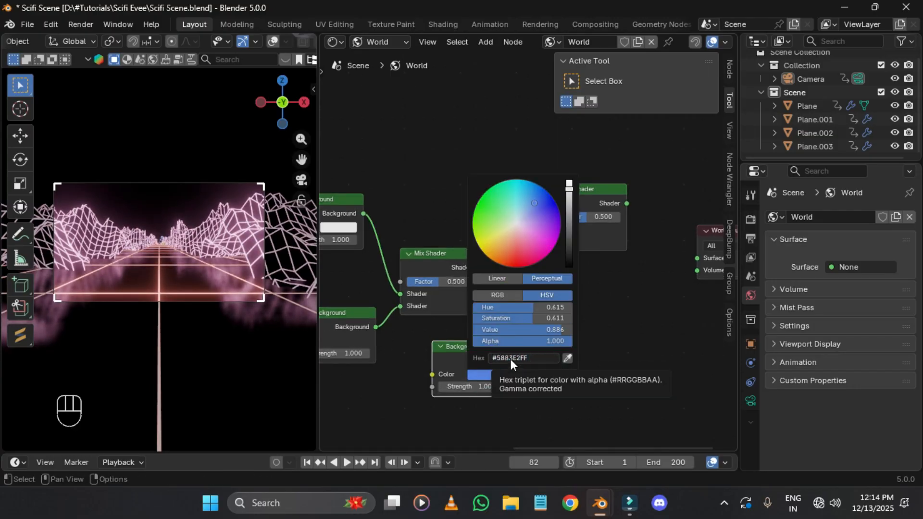
Step: Connect the blue Background to the last Mix Shader's second shader input and that mix to the World Output surface
scroll(543, 373, up, 1)
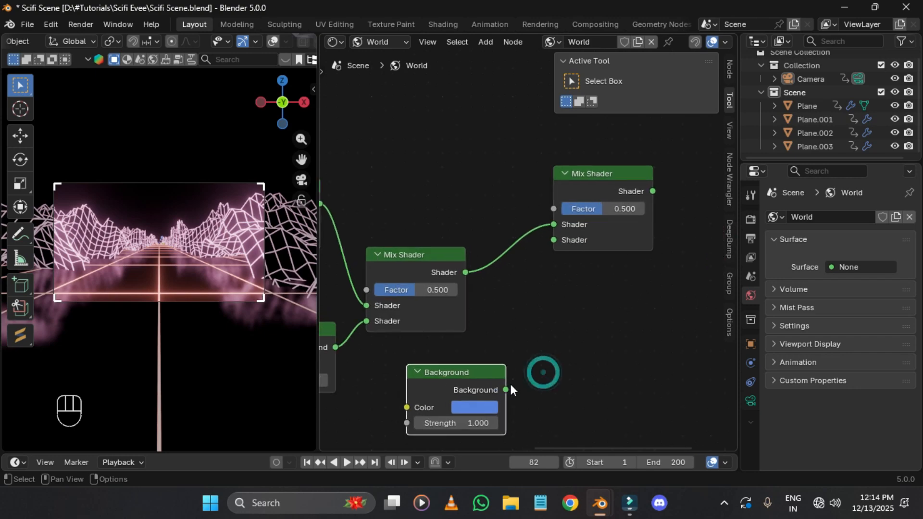
drag(506, 389, 519, 355)
drag(553, 242, 553, 239)
drag(483, 372, 530, 331)
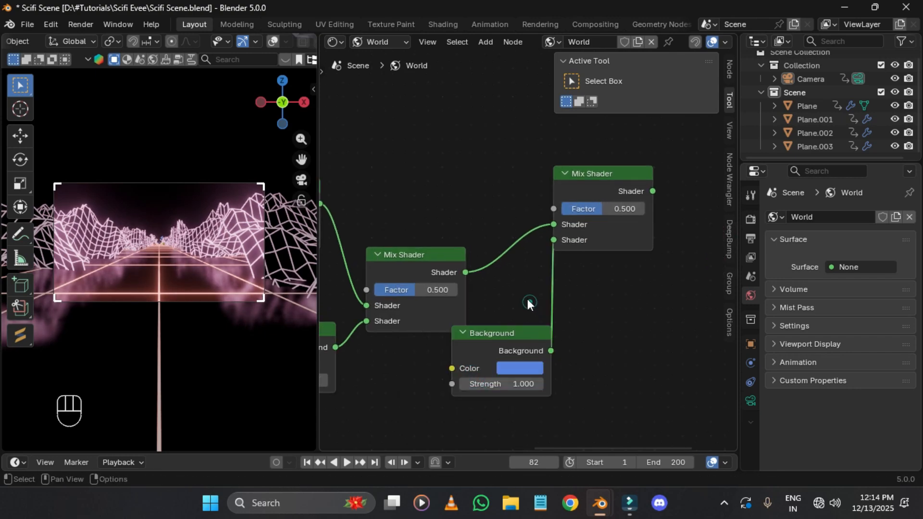
middle_drag(529, 301, 408, 427)
drag(533, 317, 619, 387)
Step: Add a Color Ramp node feeding the color of the white Background node
middle_drag(617, 388, 849, 385)
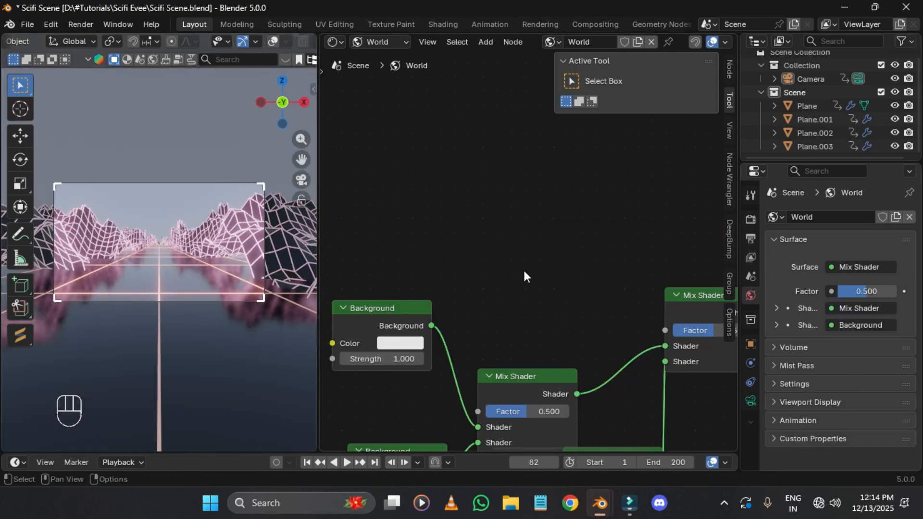
middle_drag(506, 302, 546, 306)
middle_drag(437, 328, 727, 330)
drag(520, 304, 500, 280)
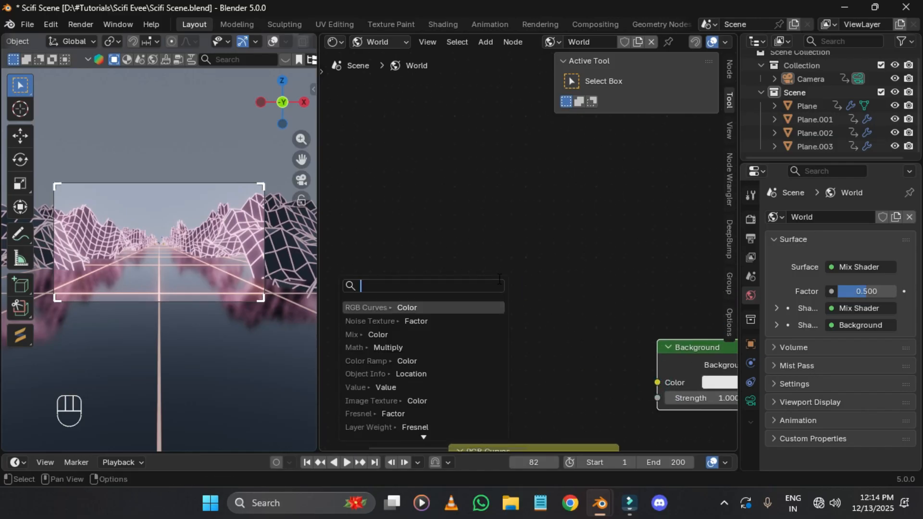
text(colorr)
key(Return)
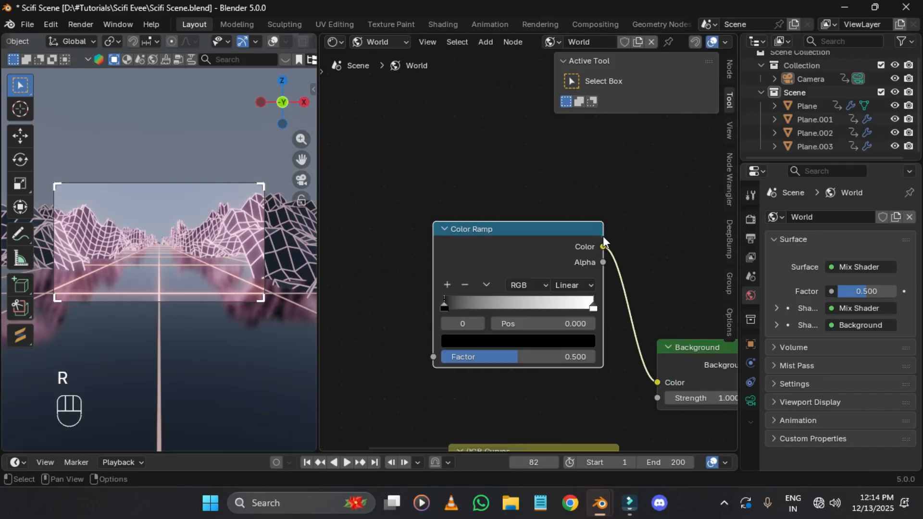
click(604, 243)
Step: Feed a new Voronoi Texture's distance into the Color Ramp factor and set the texture's scale to 175
middle_drag(604, 243, 689, 246)
drag(510, 357, 438, 256)
text(voro)
key(Return)
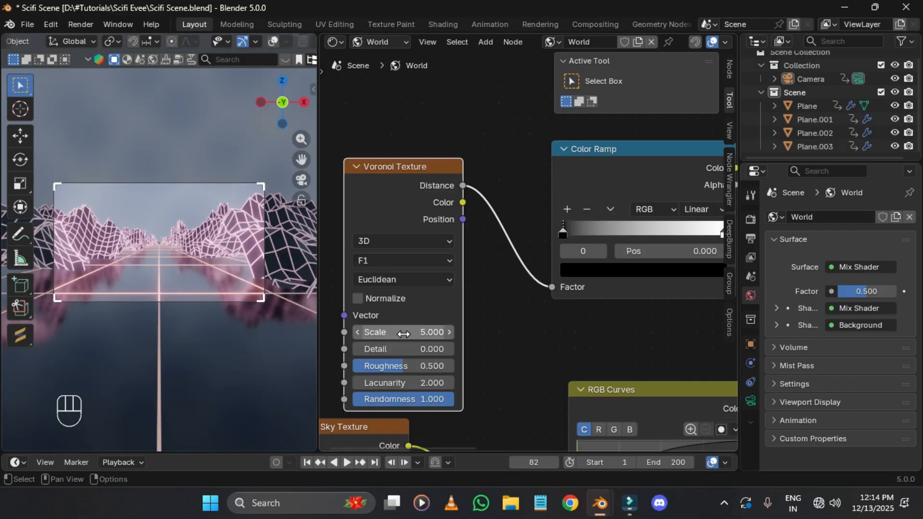
key(Return)
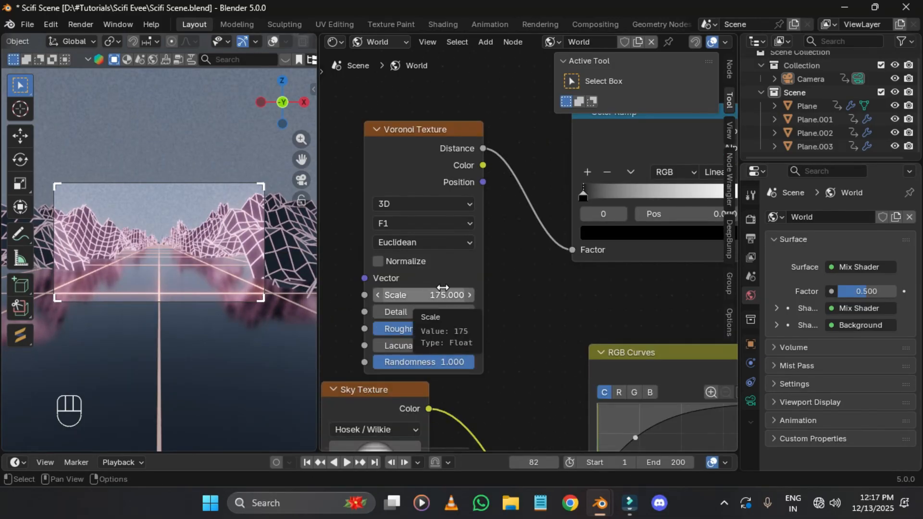
Step: Flip the Color Ramp and set its black stop's position to 0.04
middle_drag(442, 291, 464, 207)
scroll(502, 186, up, 2)
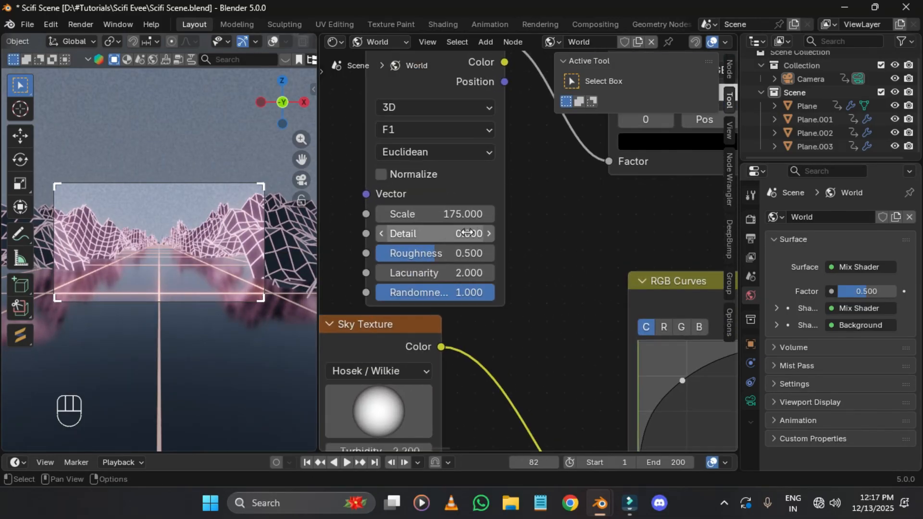
middle_drag(550, 230, 421, 341)
click(471, 268)
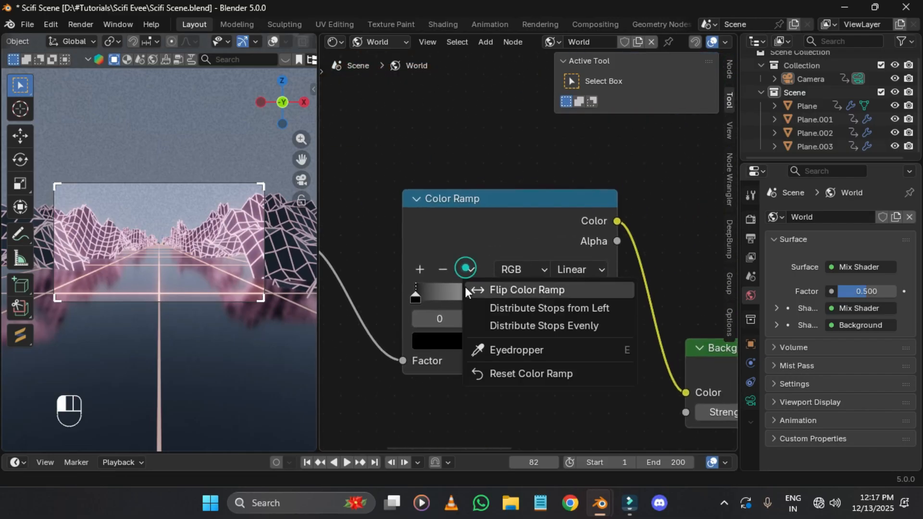
click(465, 286)
drag(604, 302, 443, 288)
click(528, 318)
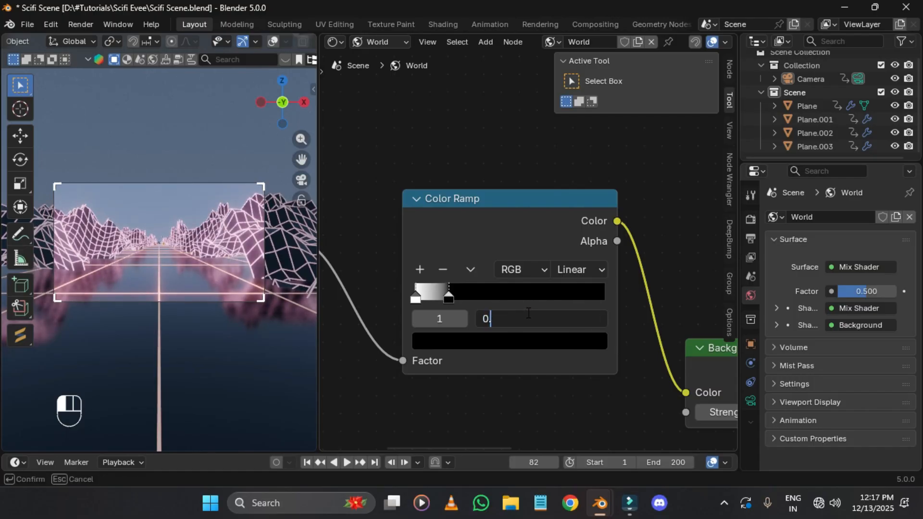
text(0.04)
key(Return)
Step: Set the strength of the Background node fed by the Color Ramp to 150
scroll(259, 41, right, 3)
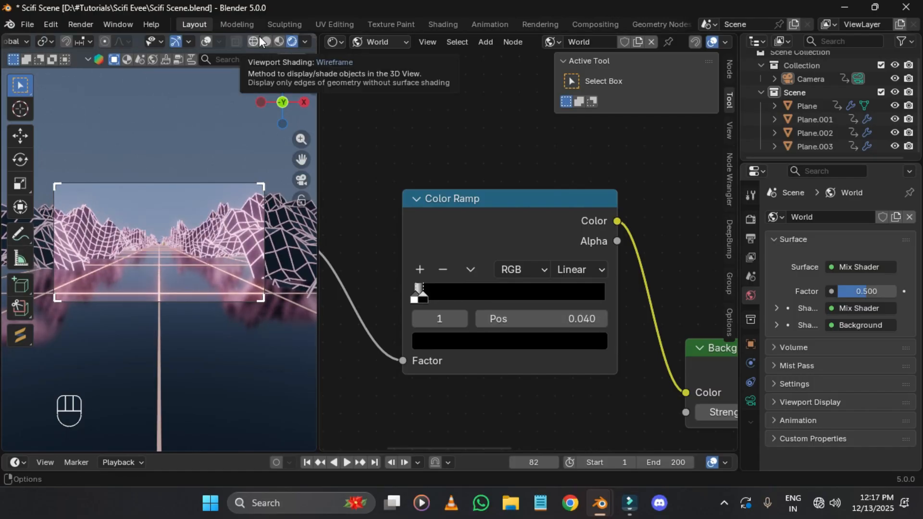
shift+middle_drag(621, 313, 413, 177)
click(549, 279)
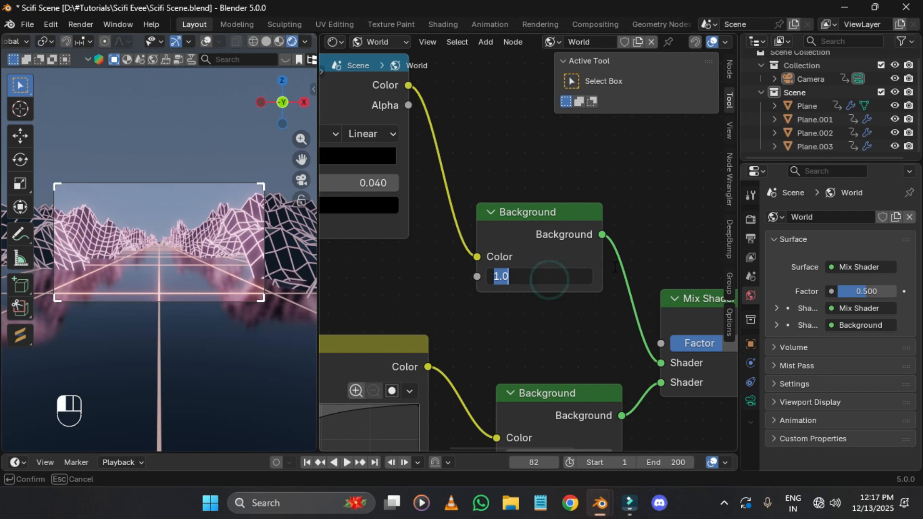
key(Return)
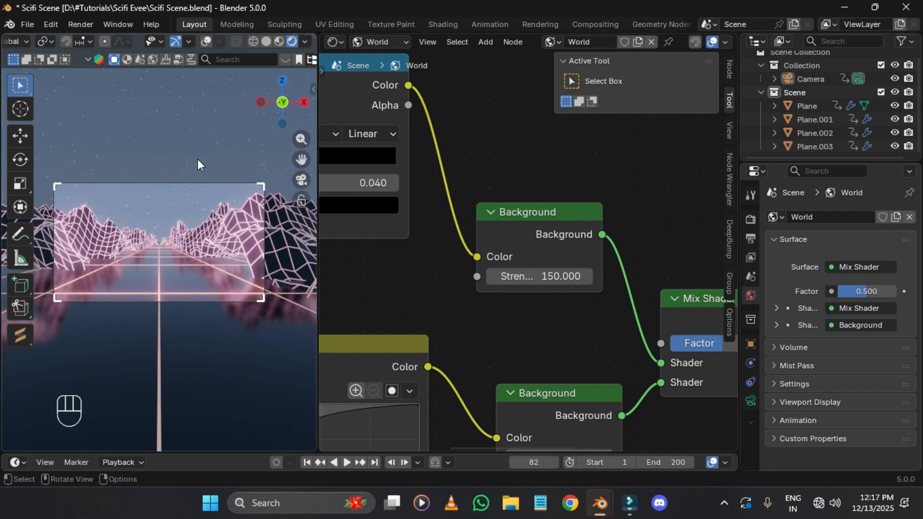
Step: Change the color of the plain blue Background node to a deeper, more saturated blue and save the file
middle_drag(729, 363, 555, 349)
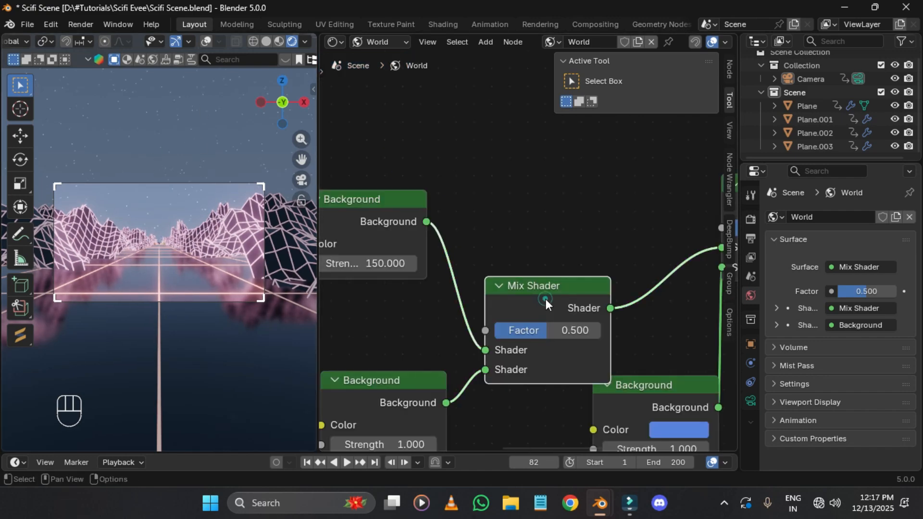
drag(545, 296, 533, 246)
middle_drag(673, 424, 569, 343)
click(569, 344)
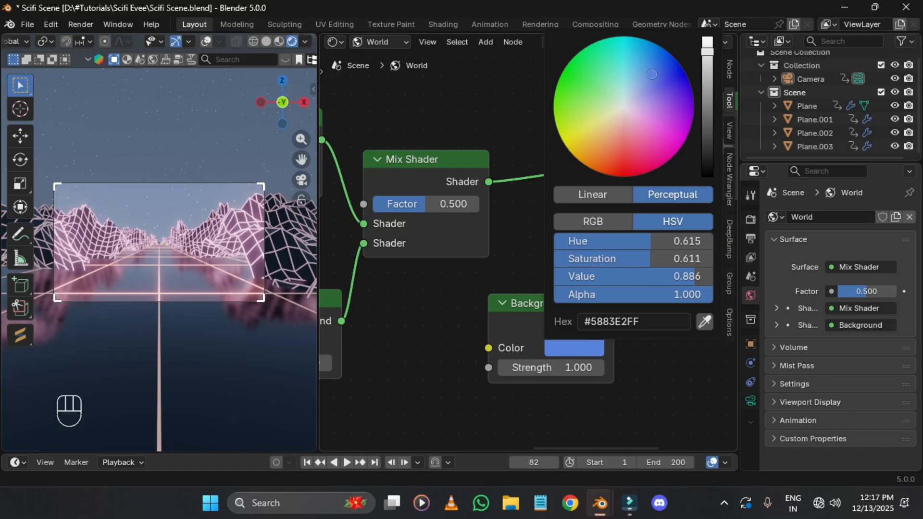
drag(707, 52, 688, 79)
key(ctrl+s)
Step: Reshape the RGB Curves node by lowering the red curve's middle to about (0.44, 0.29) and pulling the combined curve's raised point down
middle_drag(359, 336, 599, 257)
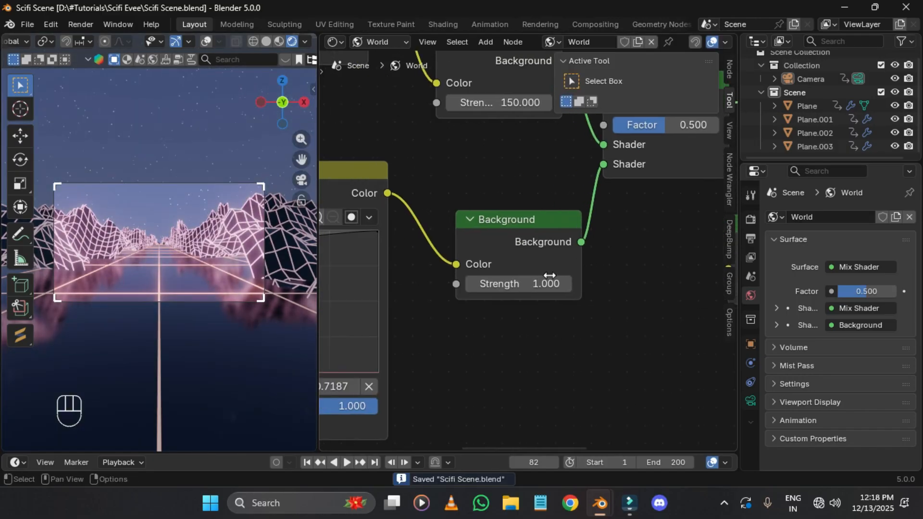
ctrl+scroll(542, 303, left, 4)
click(406, 210)
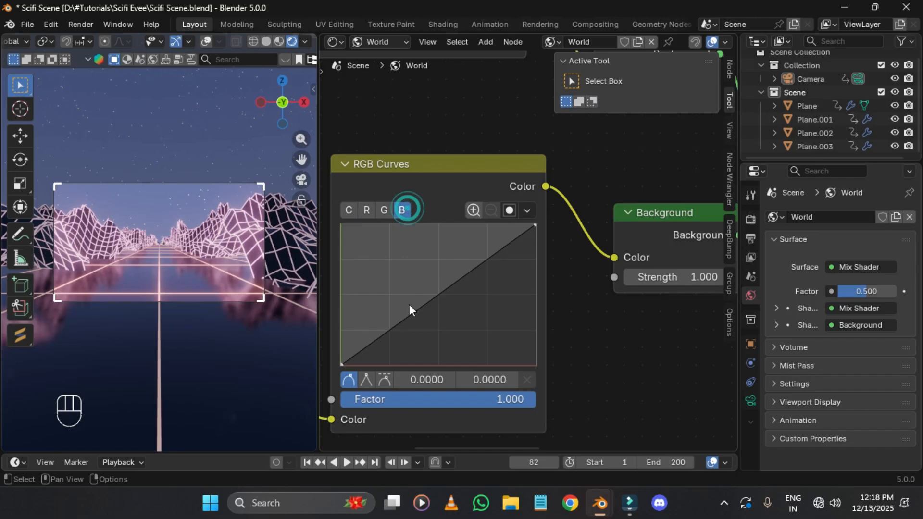
drag(433, 303, 428, 325)
click(368, 212)
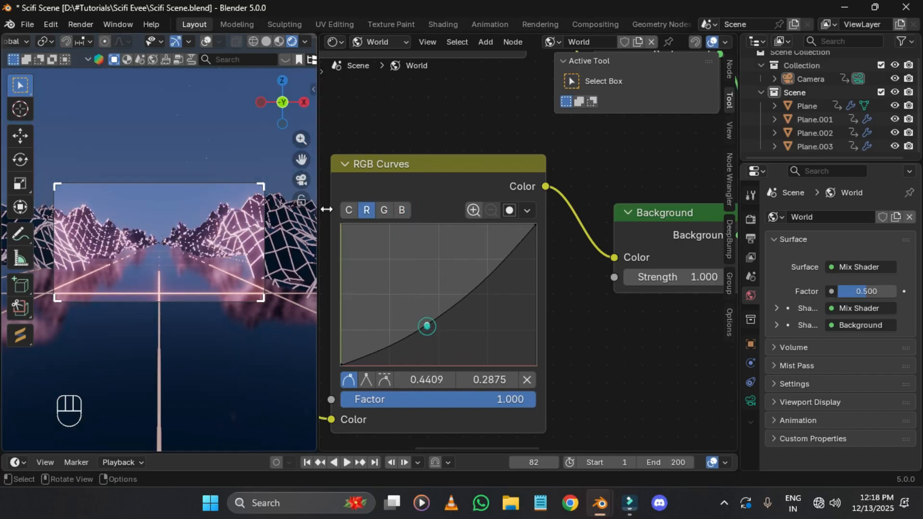
click(349, 209)
drag(385, 263, 418, 298)
Step: Add a second Color Ramp node in the empty space above the Voronoi Texture and the existing Color Ramp
middle_drag(572, 220, 504, 313)
middle_drag(533, 283, 498, 328)
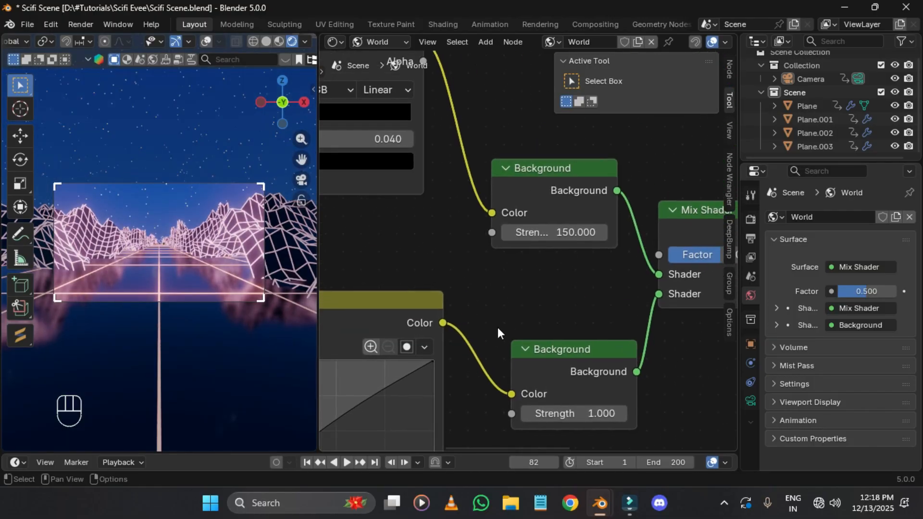
scroll(500, 158, up, 1)
mouse_move(500, 158)
middle_down()
mouse_move(549, 274)
mouse_move(678, 344)
middle_up()
scroll(668, 310, down, 1)
middle_drag(674, 311, 702, 364)
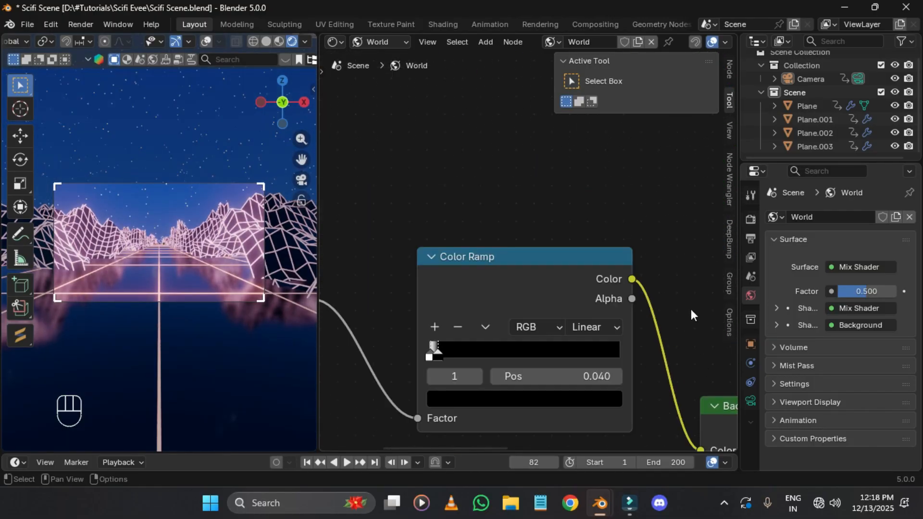
middle_drag(694, 309, 373, 281)
key(shift+a)
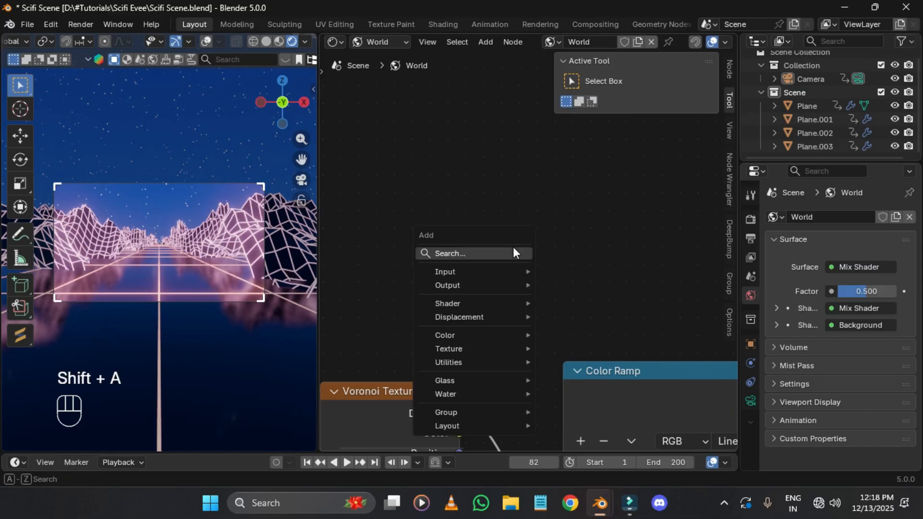
click(503, 255)
text(colorr)
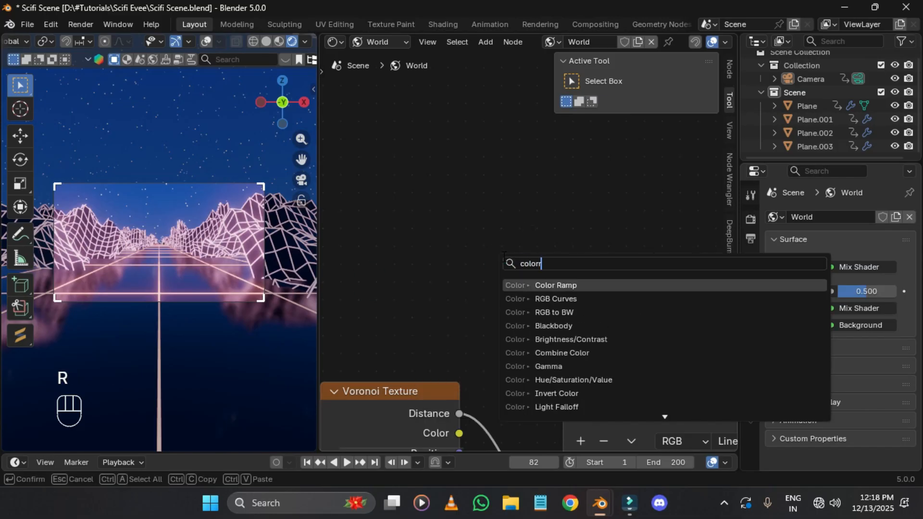
key(Return)
click(514, 238)
Step: Feed the new Color Ramp's color into the factor of the final Mix Shader
scroll(515, 238, down, 9)
middle_drag(537, 275, 319, 175)
scroll(546, 256, up, 1)
click(597, 380)
middle_drag(597, 380, 603, 393)
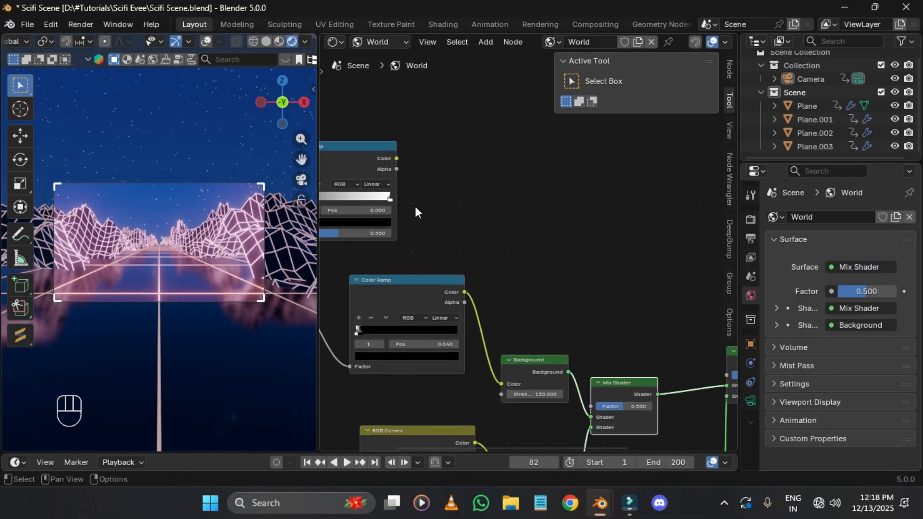
drag(396, 158, 675, 369)
click(601, 316)
Step: Generate a texture mapping setup for the new Color Ramp and delete its Image Texture node
middle_drag(360, 183, 700, 229)
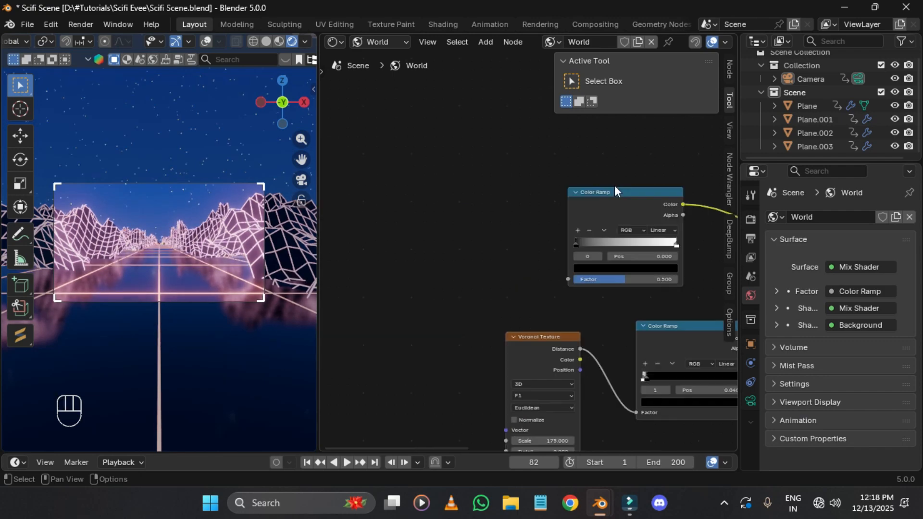
key(ctrl+t)
click(602, 191)
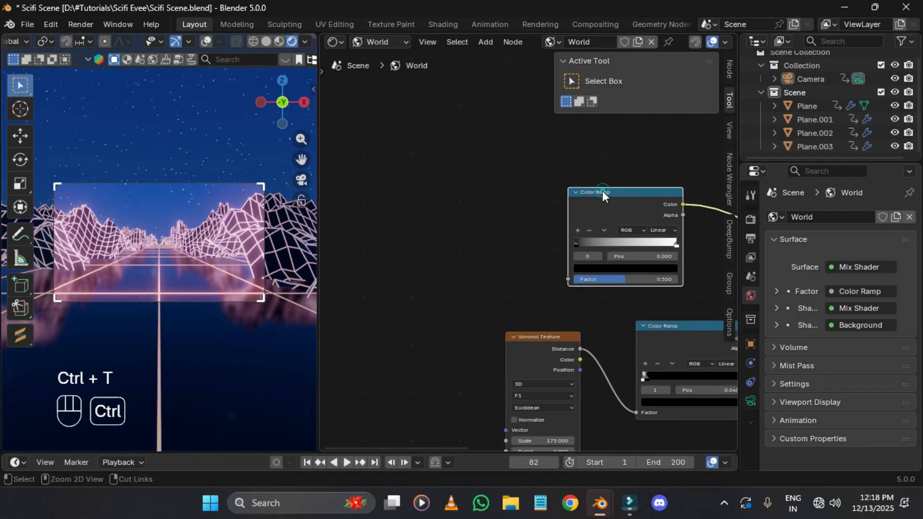
key(ctrl+t)
click(477, 171)
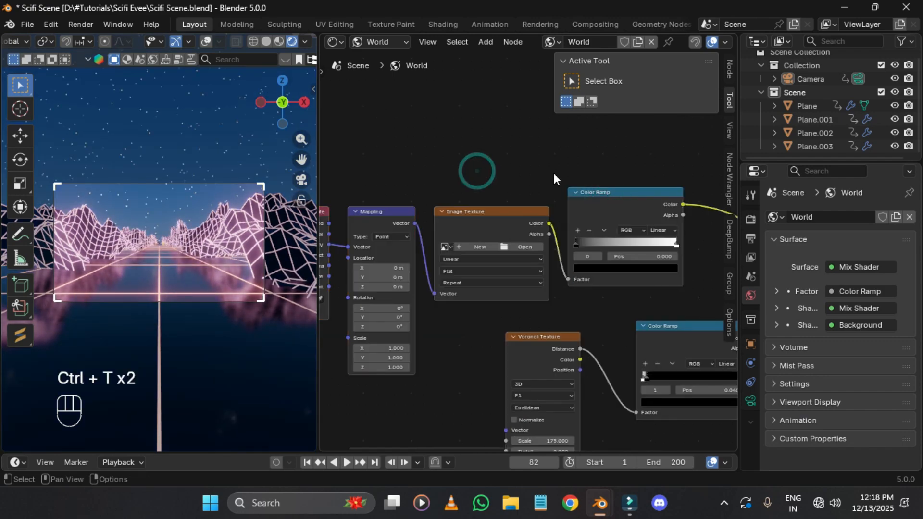
middle_drag(554, 174, 561, 163)
alt+drag(497, 201, 498, 116)
key(x)
Step: Move the Texture Coordinate and Mapping nodes closer to the new Color Ramp and connect the Mapping vector to its factor
drag(407, 204, 424, 206)
scroll(414, 204, down, 3)
drag(363, 190, 415, 212)
key(g)
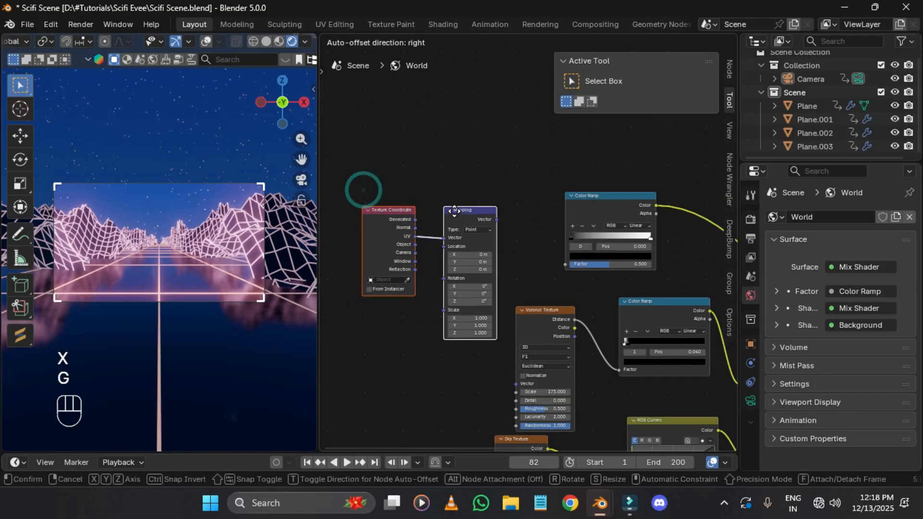
click(475, 203)
drag(521, 211, 555, 189)
scroll(555, 190, up, 2)
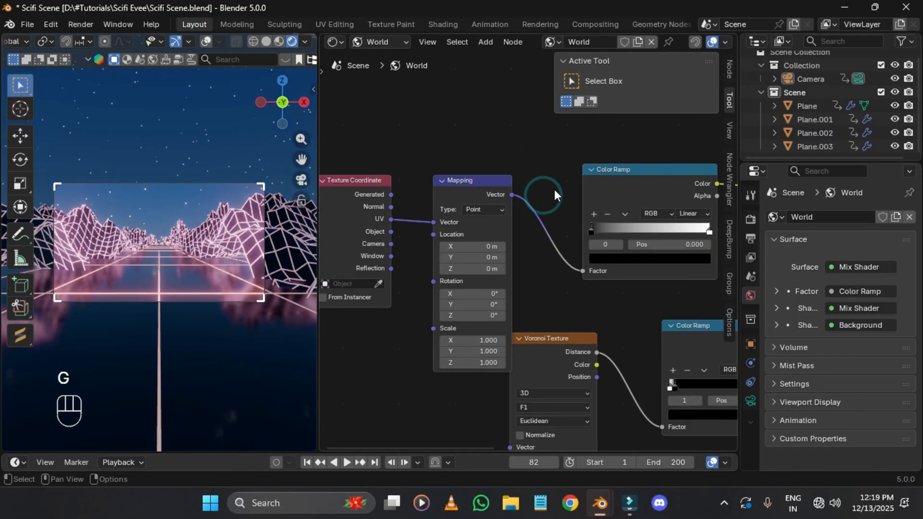
Step: Feed the Mapping node's vector input from the Texture Coordinate's Object output instead of UV
scroll(555, 189, up, 1)
middle_drag(486, 257, 579, 242)
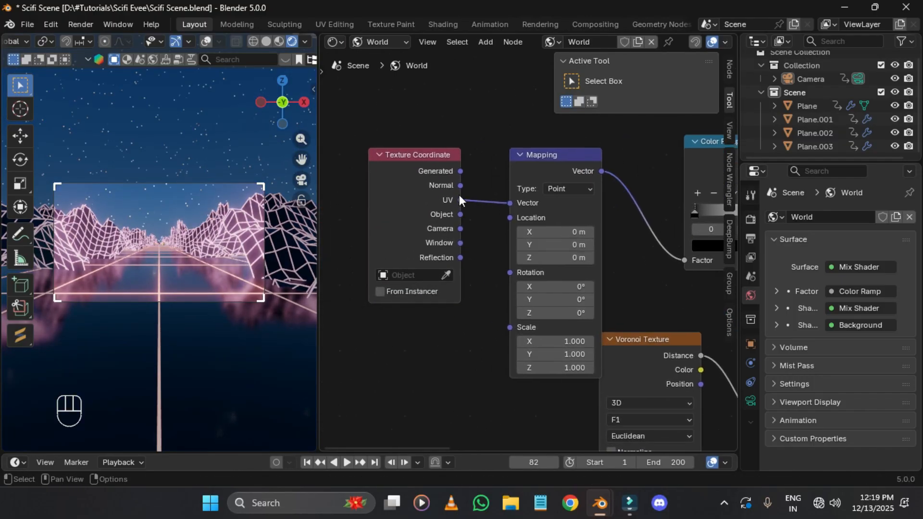
drag(461, 200, 469, 215)
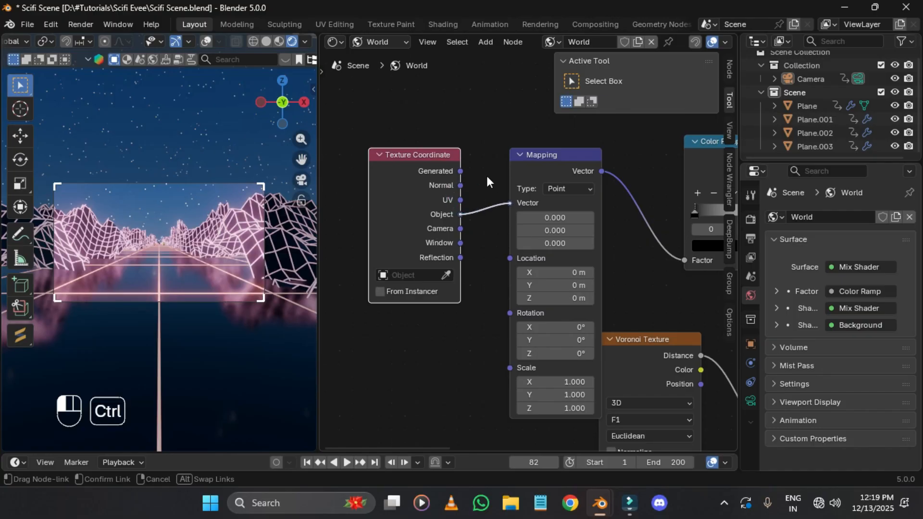
Step: Set the new Color Ramp to Constant interpolation and move its white stop to position 0.559
scroll(549, 218, up, 1)
middle_drag(549, 218, 388, 281)
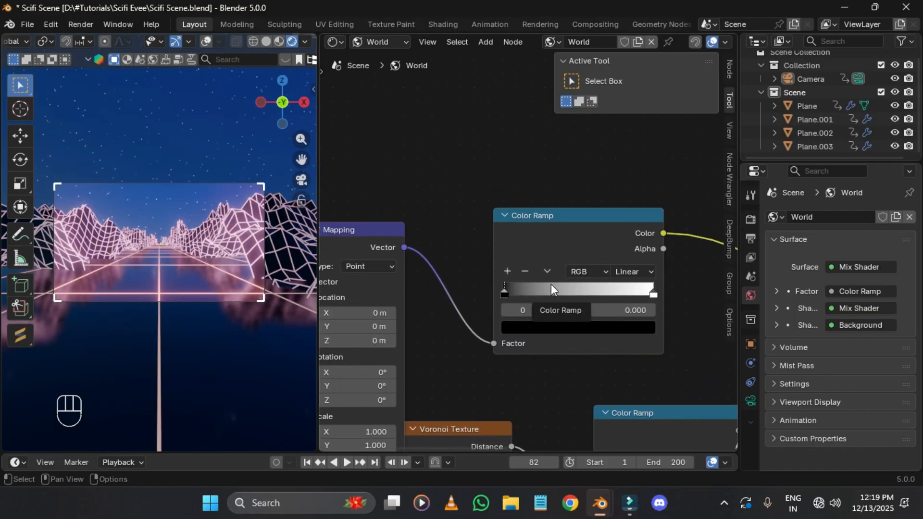
drag(551, 289, 597, 291)
click(628, 273)
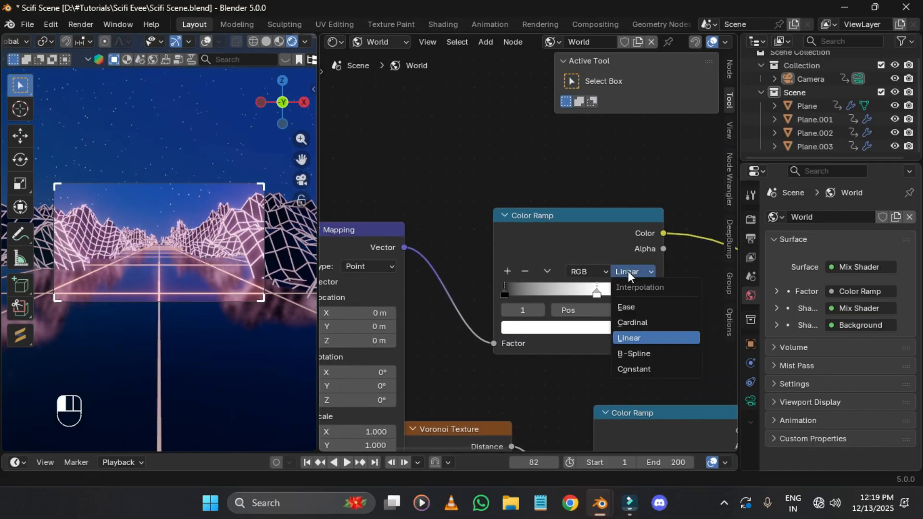
click(639, 368)
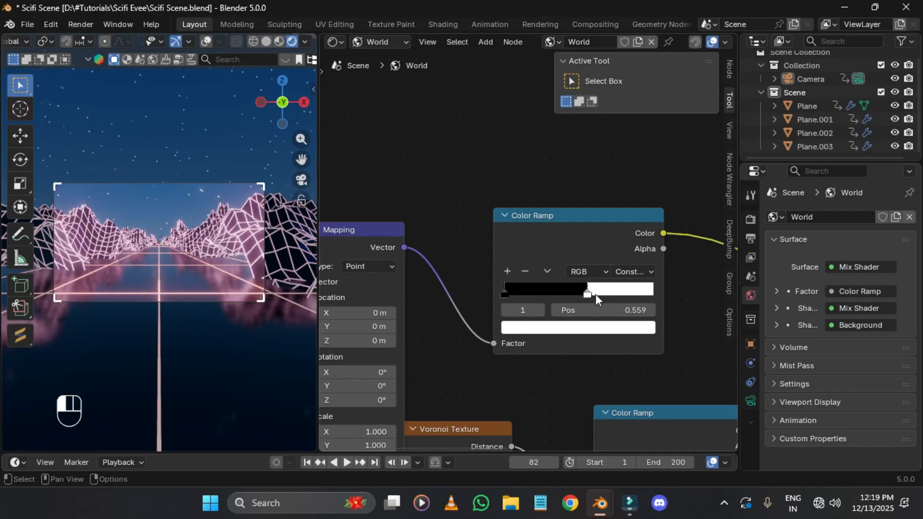
middle_drag(596, 295, 756, 201)
scroll(214, 191, down, 3)
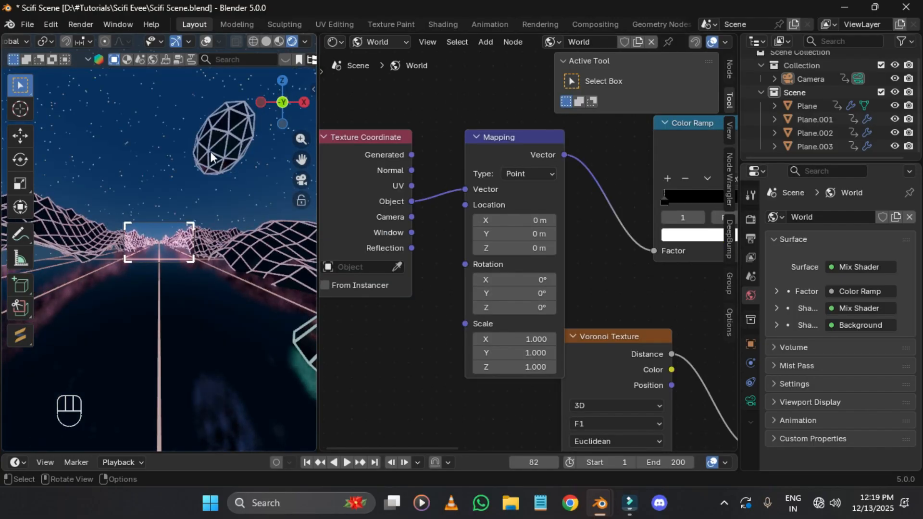
key(KP_0)
drag(516, 280, 517, 284)
key(ctrl+z)
key(KP_0)
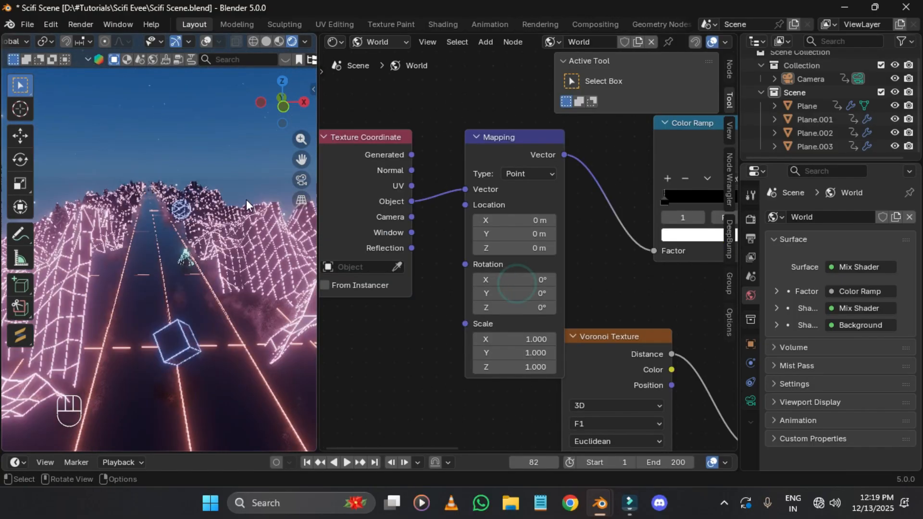
Step: Set the Mapping node's rotation to X 70.4°, Y 59.4° and Z 26.1°
middle_drag(530, 293, 529, 320)
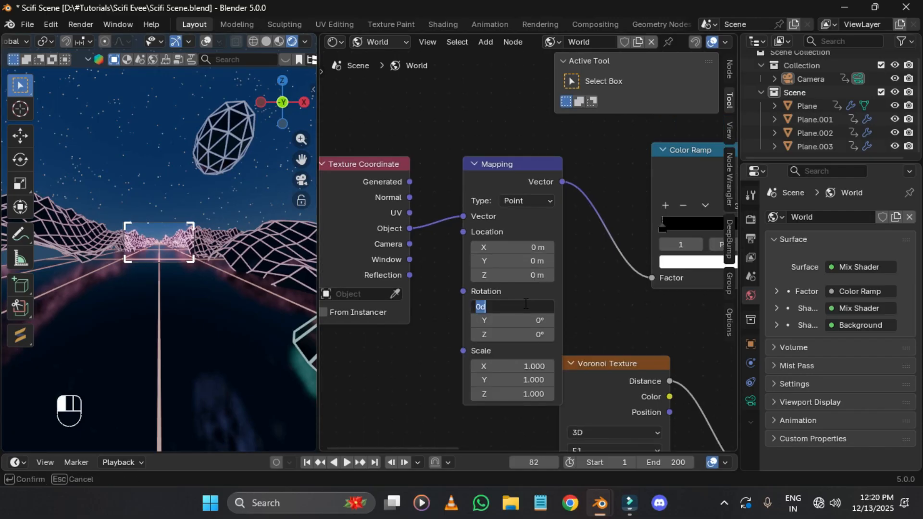
text(4)
key(Tab)
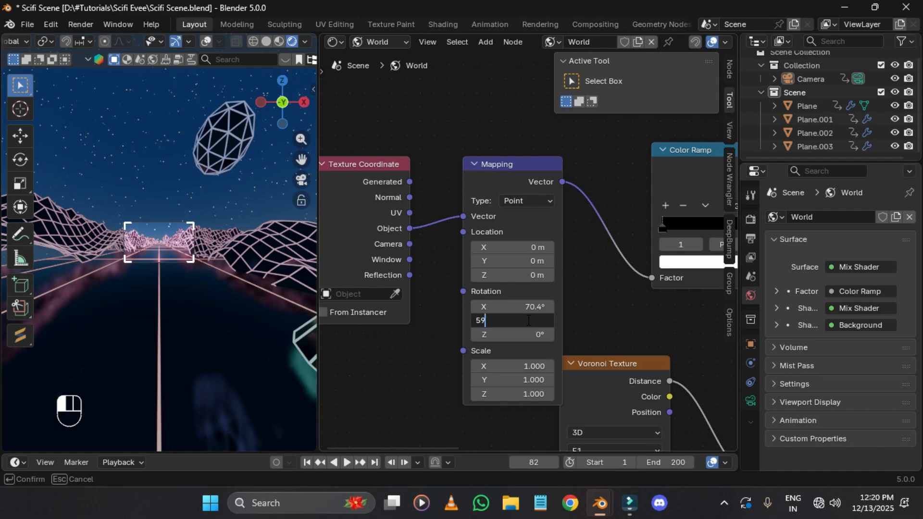
text(59.4)
key(Return)
click(529, 336)
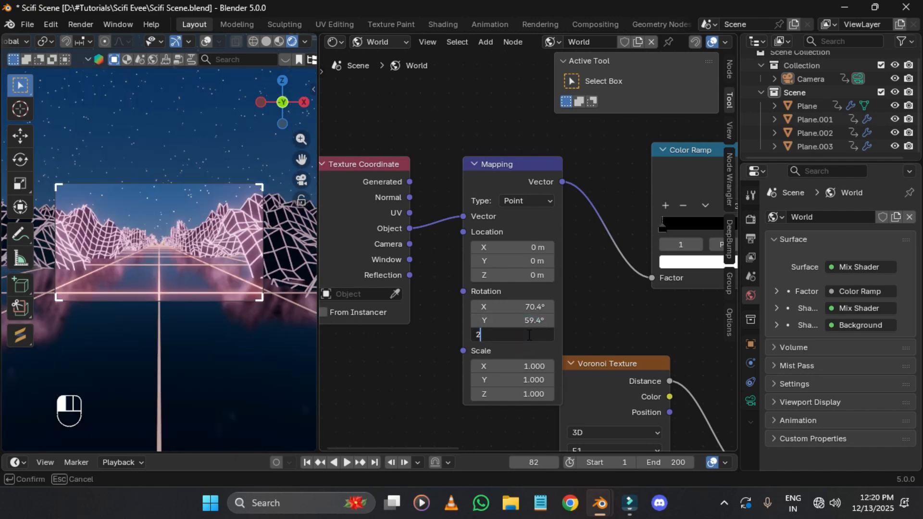
key(Return)
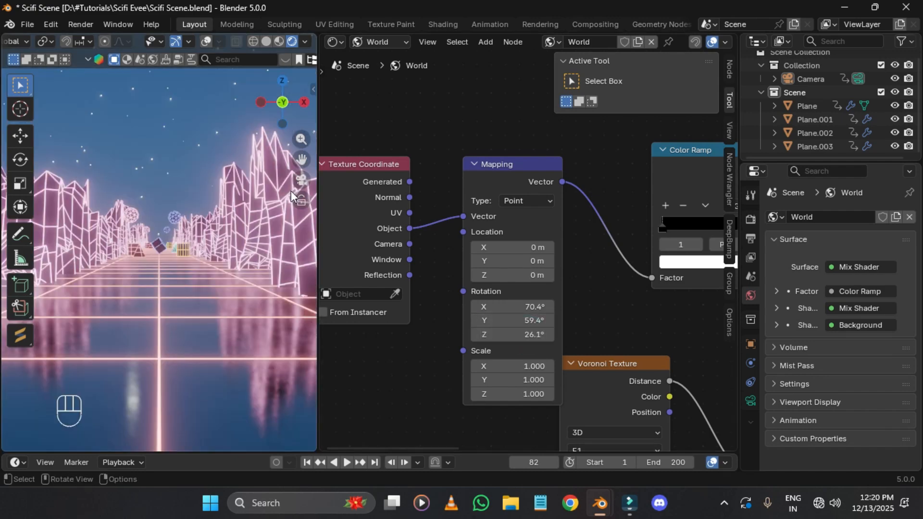
Step: Move the Mapping node clear of the Voronoi Texture and set the constant Color Ramp's white stop position to 0.57
middle_drag(635, 214, 563, 204)
drag(440, 157, 425, 133)
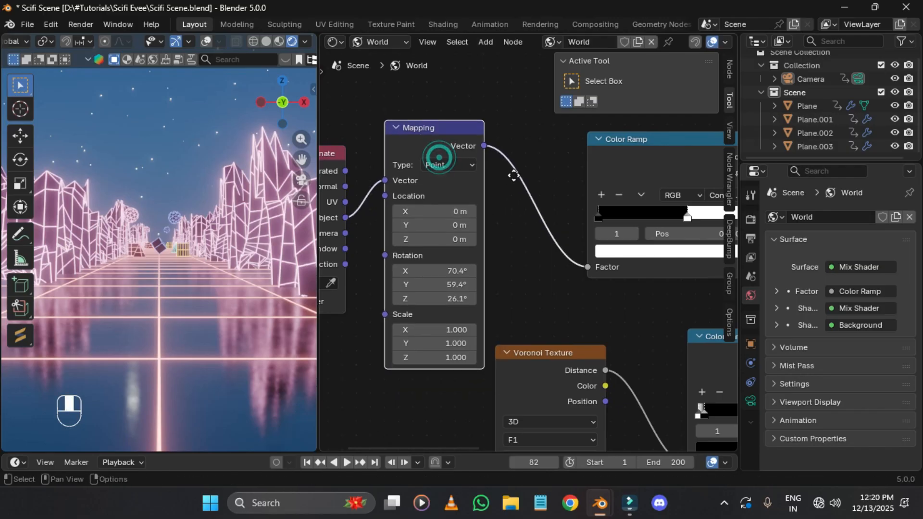
middle_drag(511, 174, 387, 276)
scroll(387, 275, up, 2)
mouse_move(588, 323)
mouse_down()
mouse_move(572, 328)
mouse_move(586, 328)
mouse_up()
click(643, 346)
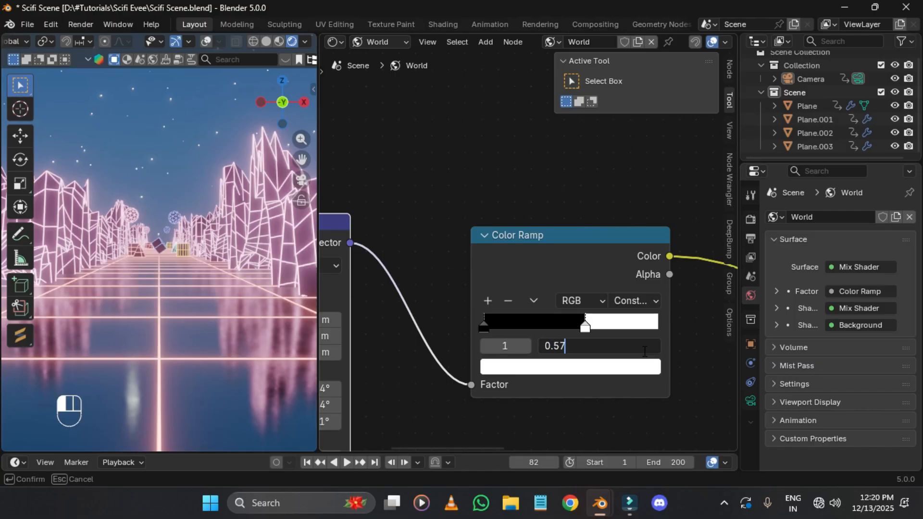
key(Return)
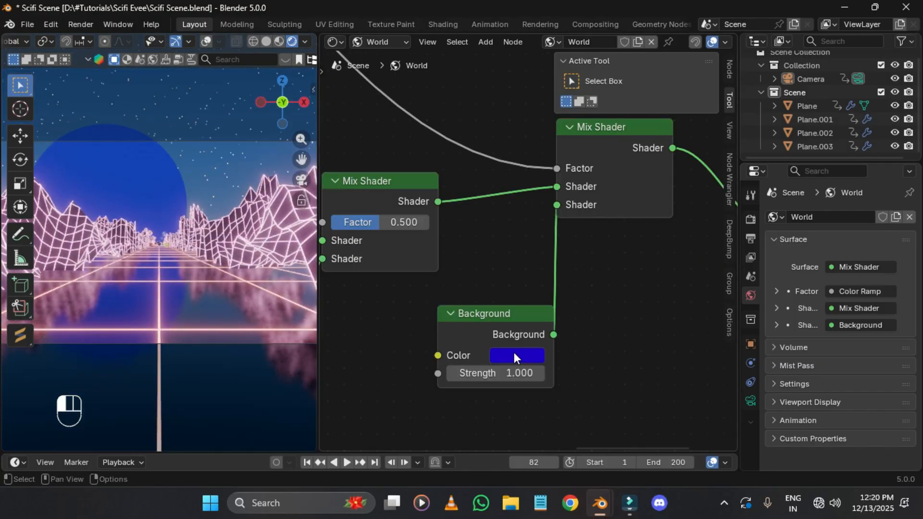
Step: Change the plain blue Background node's color to a bright orange with hue 0.056 and saturation 0.734, and check the sun from the camera view
click(512, 351)
mouse_move(561, 146)
mouse_down()
mouse_move(605, 182)
mouse_move(590, 191)
mouse_move(558, 165)
mouse_move(546, 177)
mouse_up()
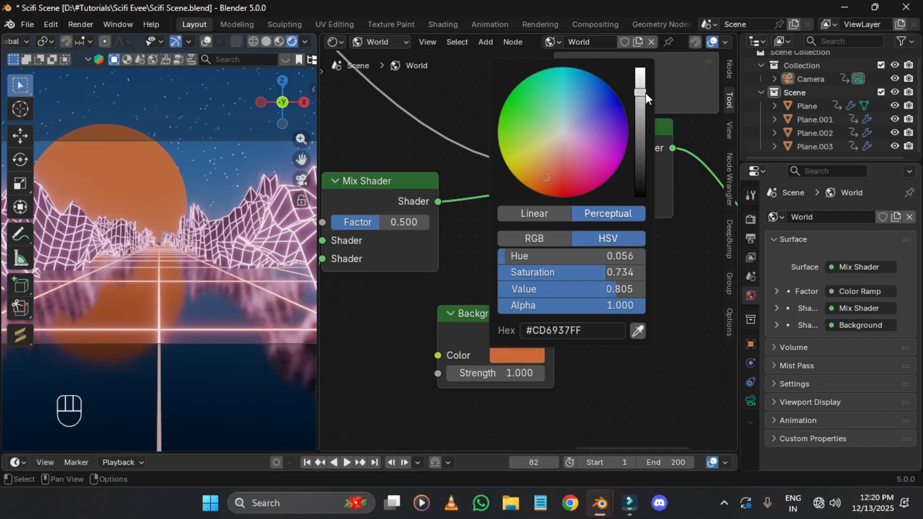
drag(642, 93, 642, 66)
middle_drag(226, 124, 200, 166)
scroll(200, 166, down, 6)
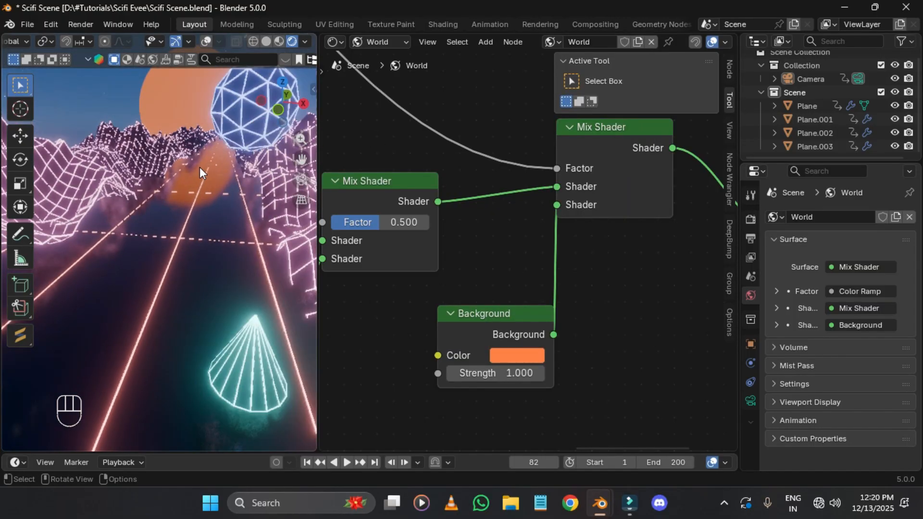
middle_drag(198, 122, 207, 103)
click(302, 180)
scroll(216, 205, up, 1)
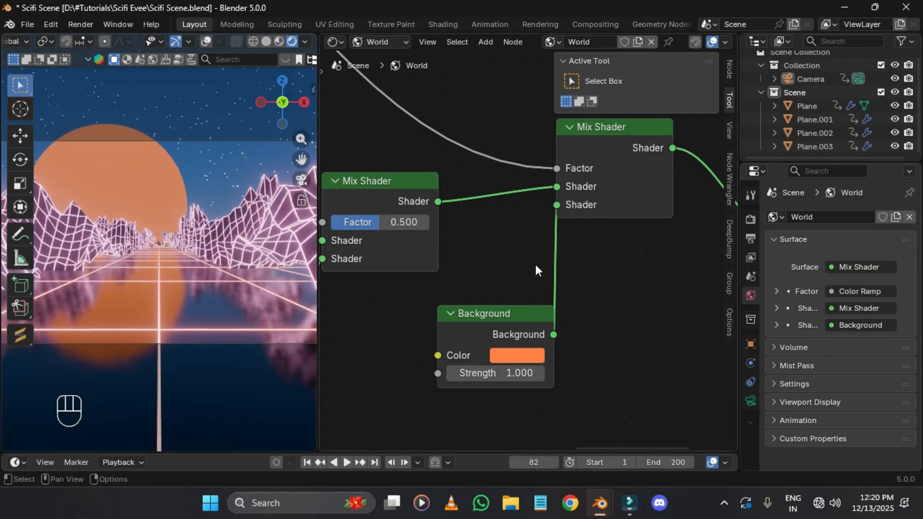
Step: Raise the point on the RGB Curves node's blue curve to about (0.22, 0.85)
middle_drag(535, 263, 607, 253)
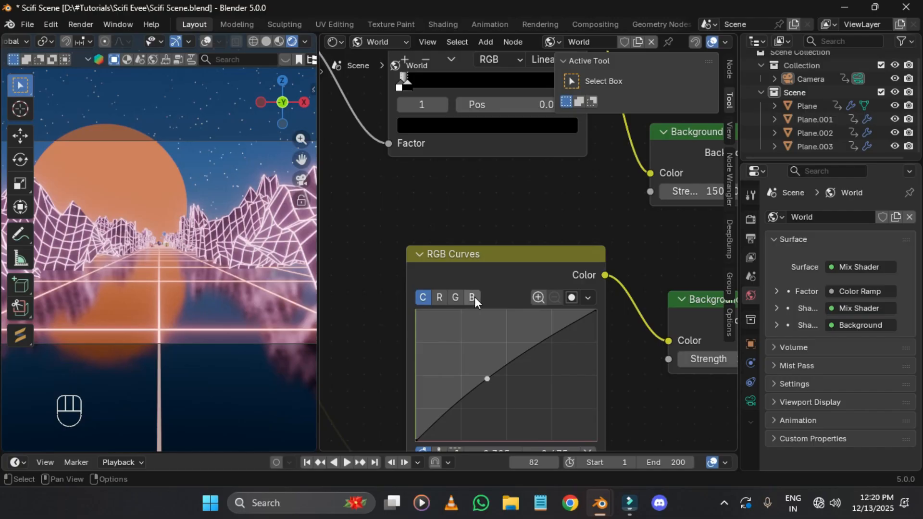
click(472, 298)
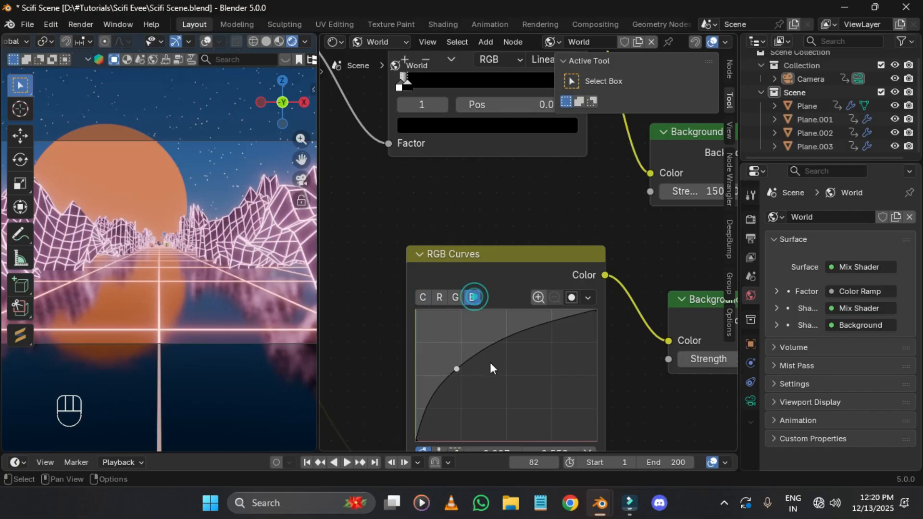
drag(460, 358, 454, 328)
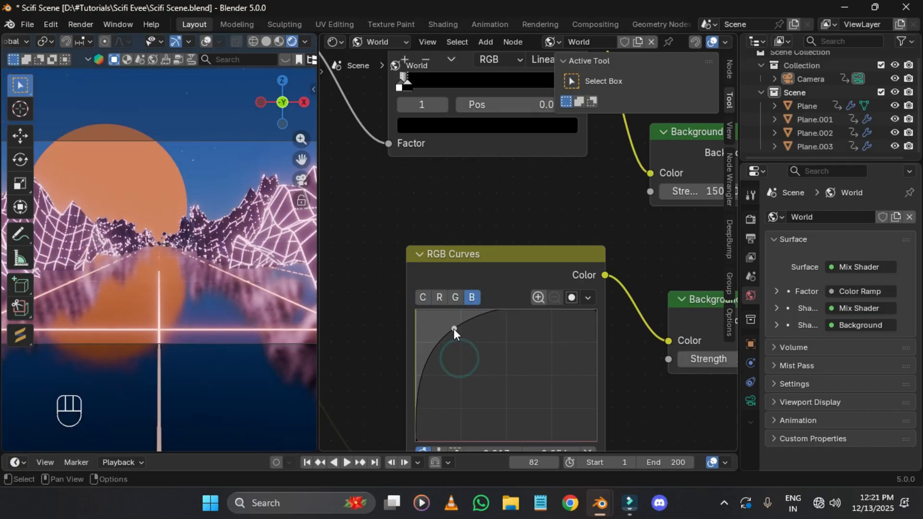
Step: Undo the last RGB Curves adjustment and try a different ground albedo on the Sky Texture node
key(ctrl+z)
middle_drag(488, 321, 524, 246)
middle_drag(589, 369, 876, 360)
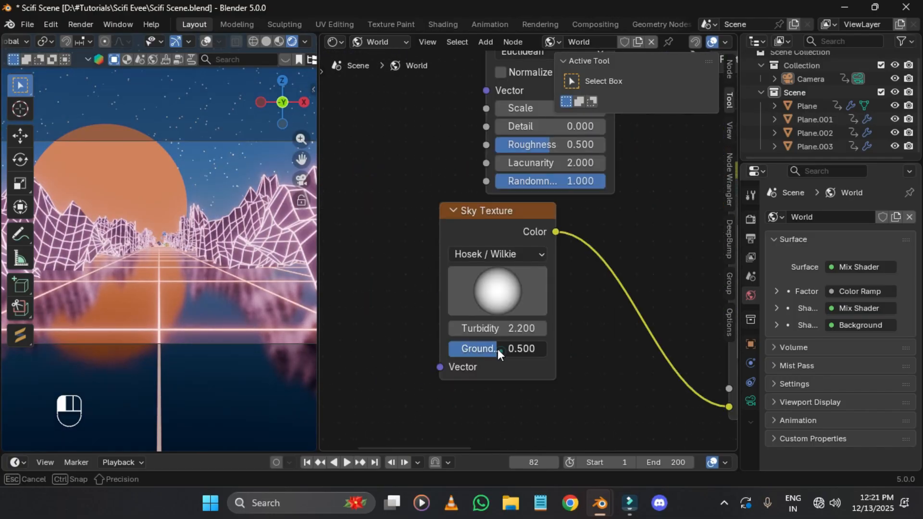
drag(498, 349, 478, 349)
Step: Set the Mapping node's Z rotation to 25.2° and save the file
middle_drag(601, 319, 510, 443)
middle_drag(557, 316, 781, 242)
shift+drag(472, 291, 479, 291)
shift+drag(476, 307, 472, 307)
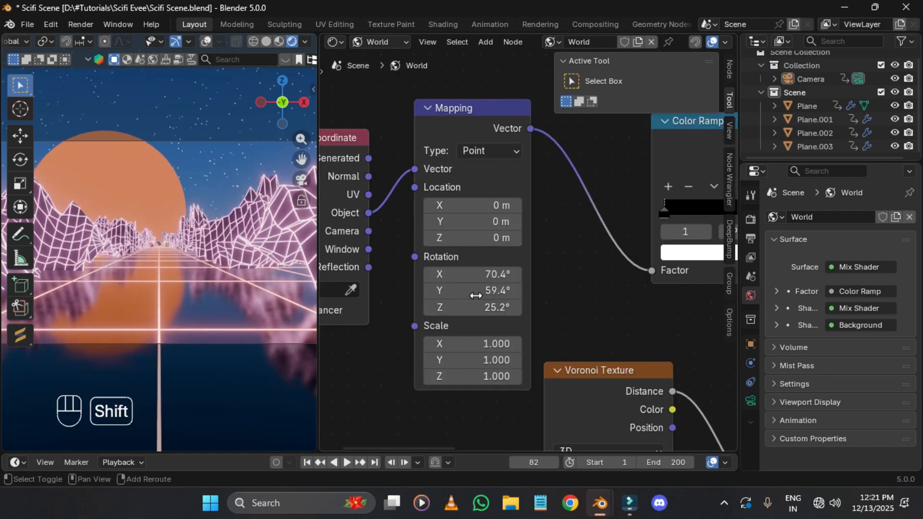
shift+drag(483, 341, 470, 377)
right_click(483, 340)
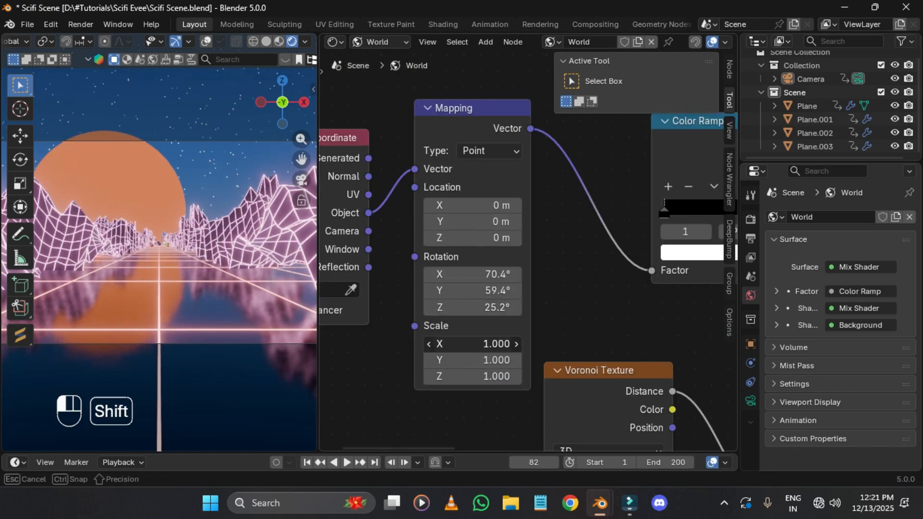
scroll(503, 217, down, 2)
key(ctrl+s)
Step: Expand the 3D viewport over the node editor, enlarge the timeline and save the file
middle_drag(594, 235, 579, 217)
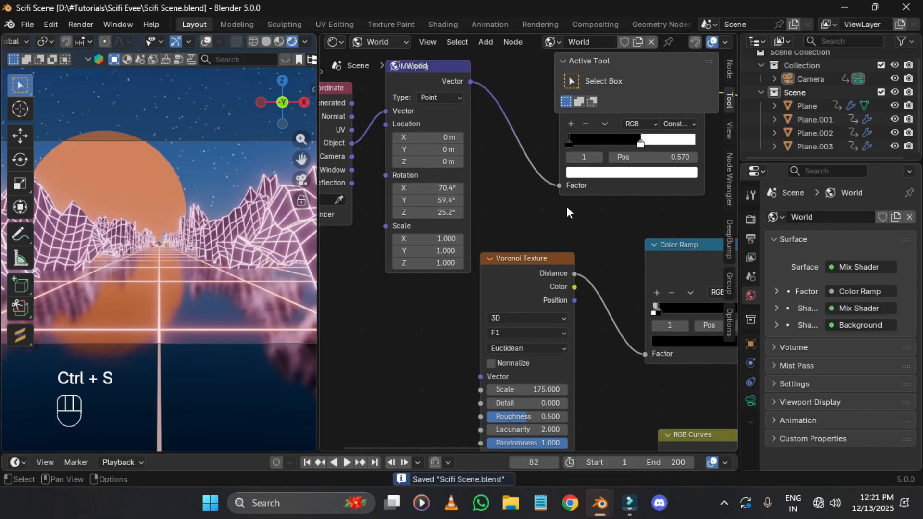
scroll(529, 243, down, 7)
drag(316, 38, 543, 205)
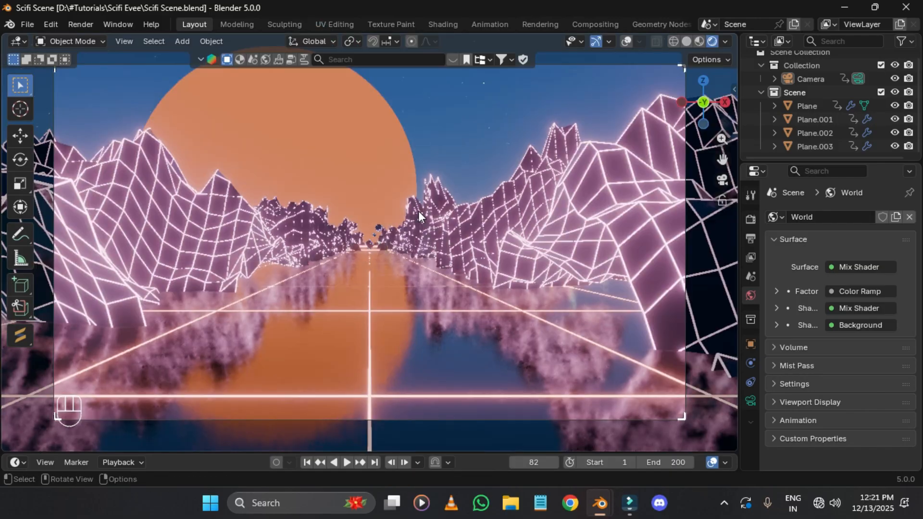
scroll(417, 213, down, 4)
drag(323, 453, 323, 436)
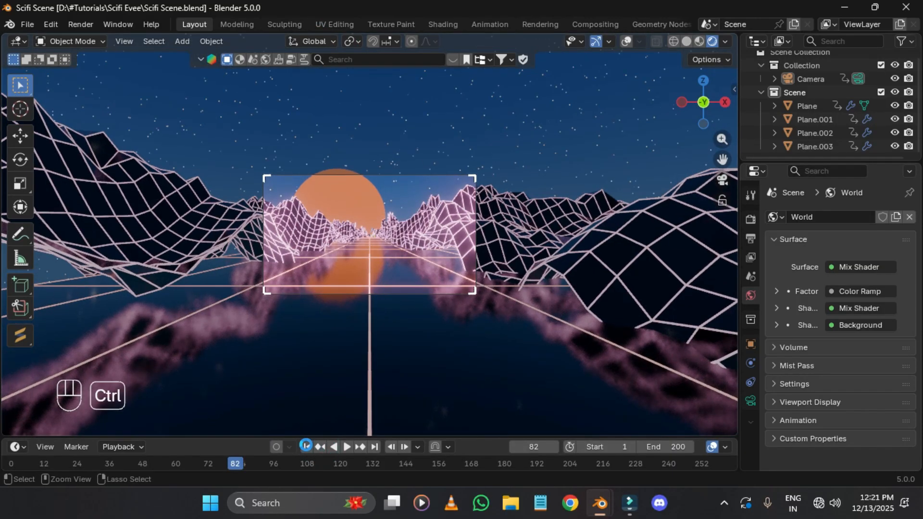
key(ctrl+s)
Step: Return to frame 1 and preview the animation through the camera in rendered shading
click(306, 446)
click(602, 171)
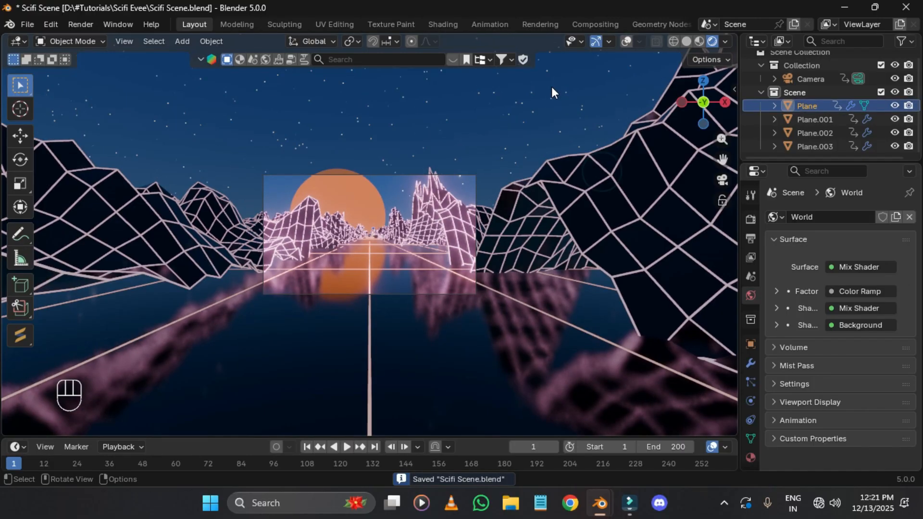
middle_drag(543, 145, 476, 48)
key(KP_0)
key(space)
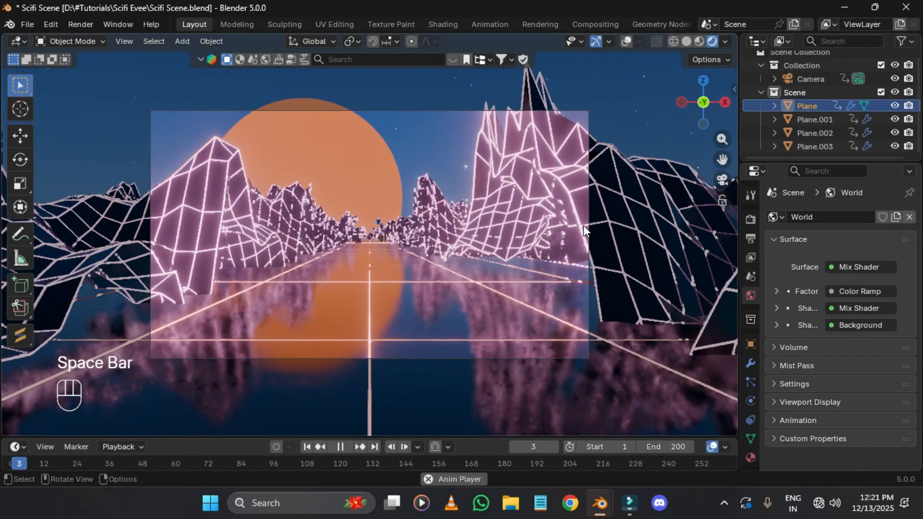
key(space)
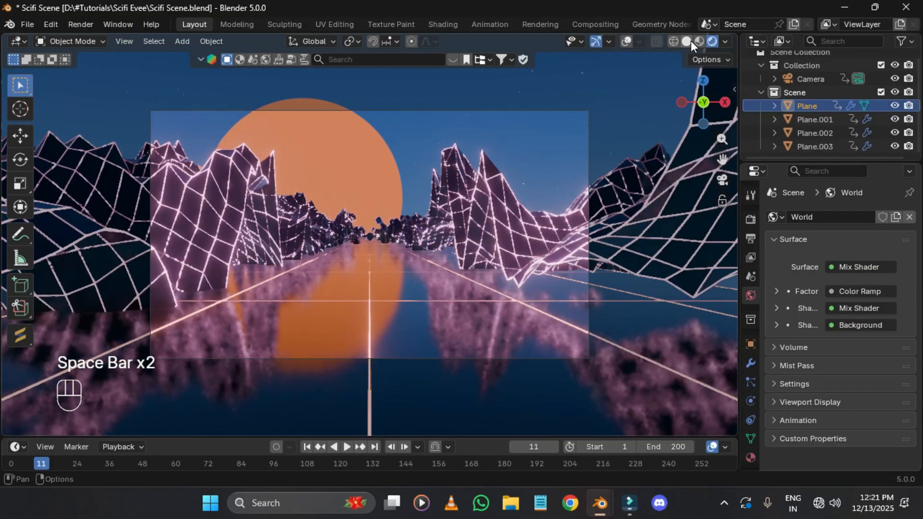
Step: Preview the animation in solid shading, go back to frame 1 and save the file
click(688, 41)
key(space)
key(space)
click(309, 447)
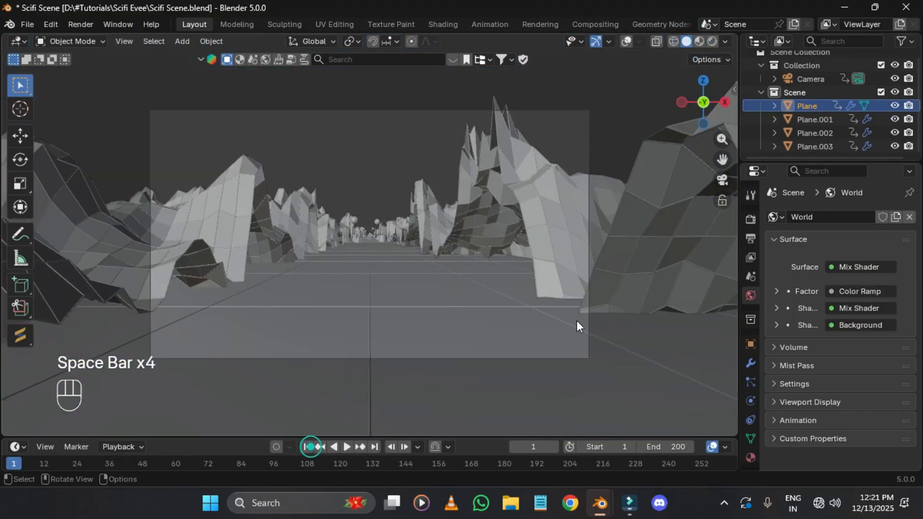
key(ctrl+s)
Step: Show the render output settings and examine the output folder in the file browser
click(757, 235)
scroll(831, 284, down, 5)
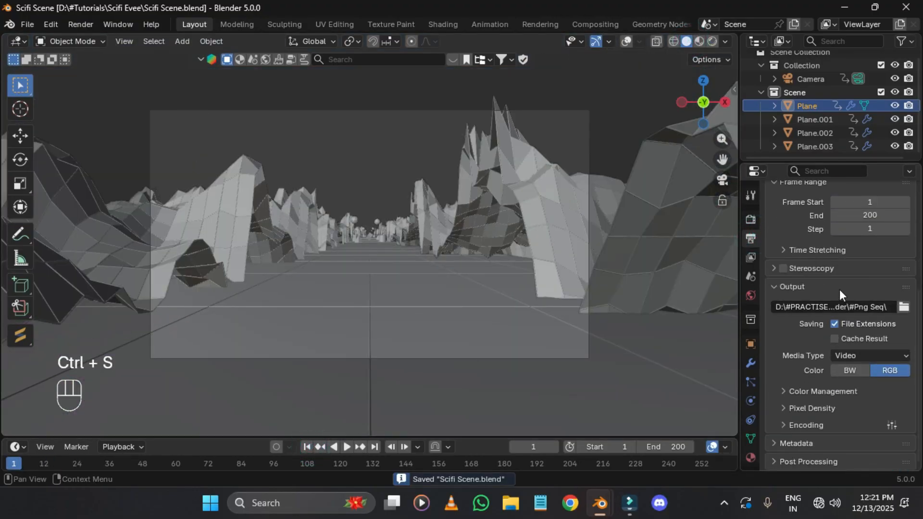
click(904, 307)
click(780, 75)
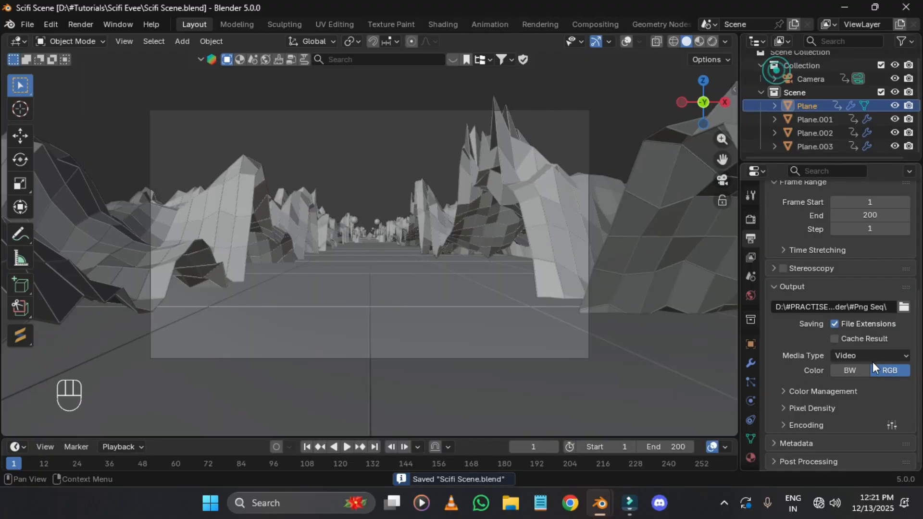
Step: Try the Image media type for the render output, switch it back to Video and check the output color management
click(870, 359)
click(862, 360)
click(858, 368)
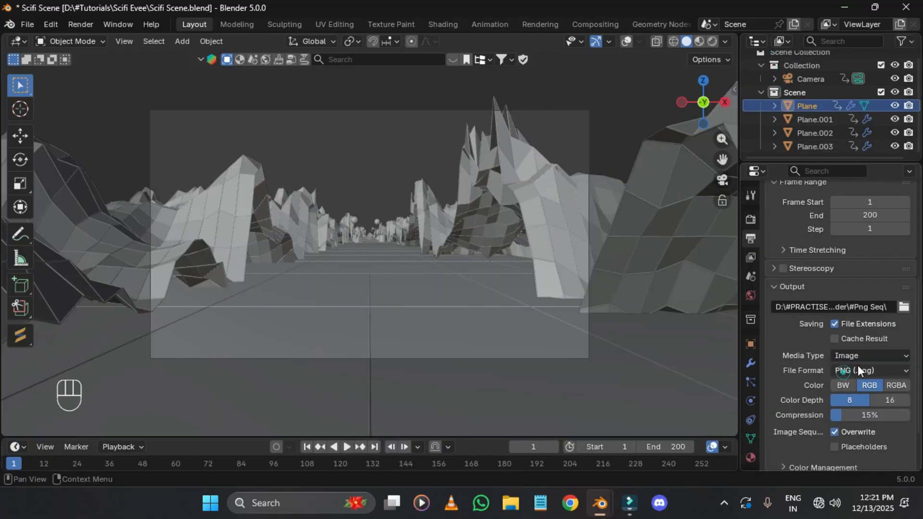
click(864, 360)
click(843, 398)
click(788, 393)
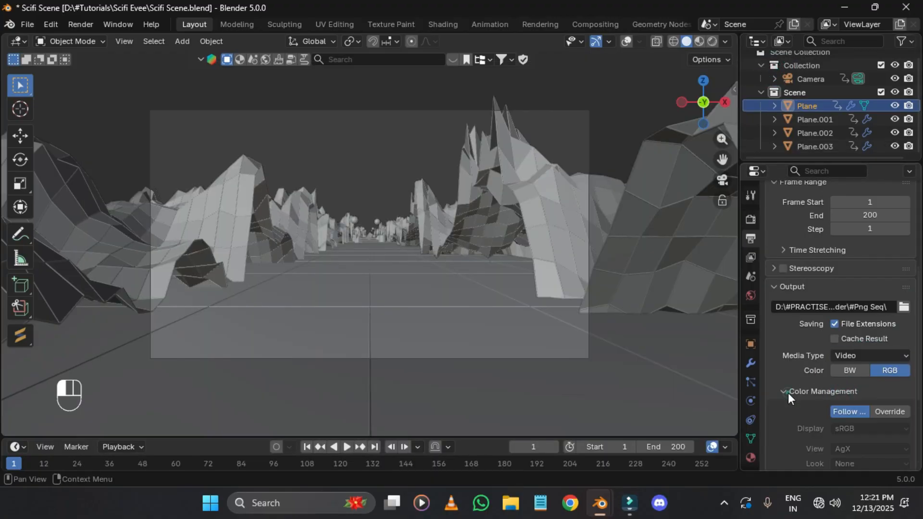
click(788, 394)
Step: Set the render color management to the Filmic view with the High Contrast look, and show the scene in rendered shading
click(751, 219)
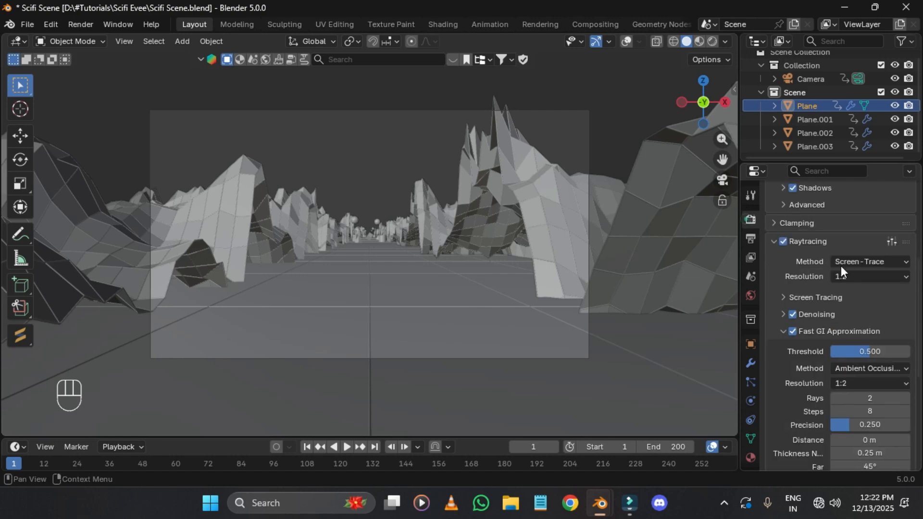
scroll(844, 284, down, 8)
click(779, 462)
scroll(865, 410, down, 6)
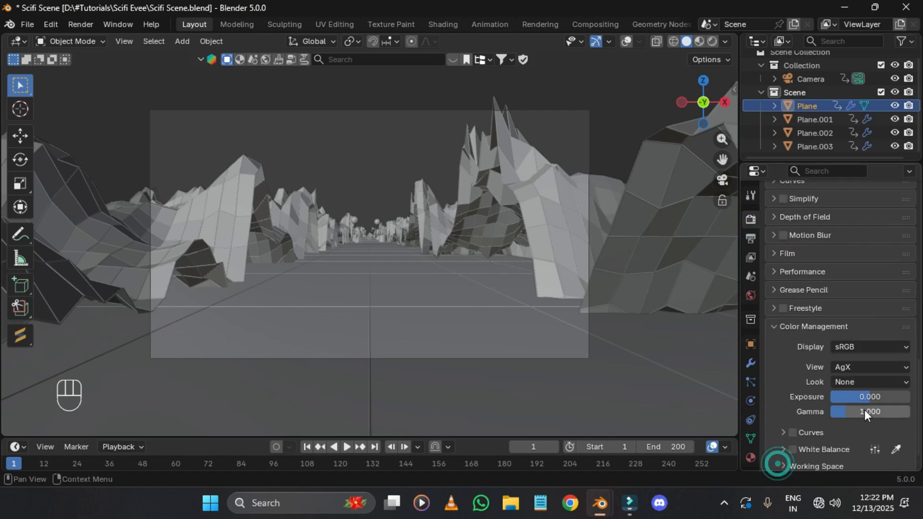
click(866, 367)
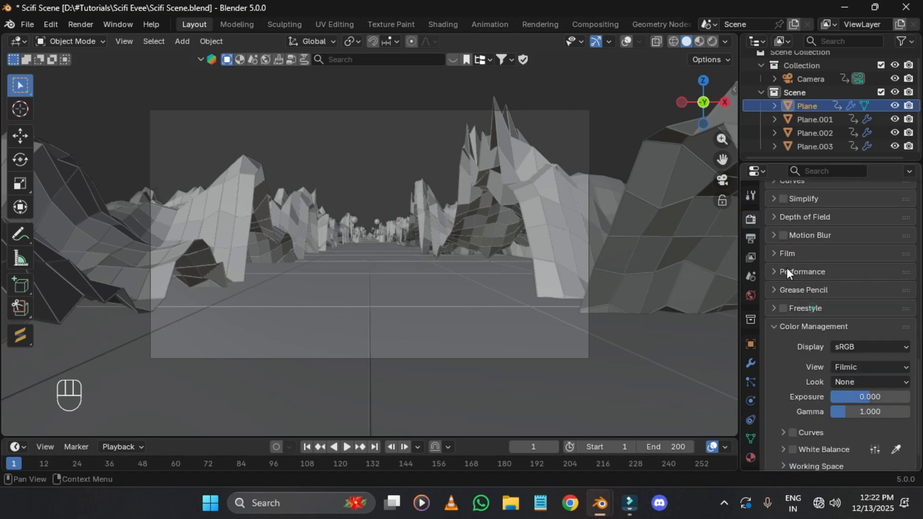
click(712, 41)
click(853, 382)
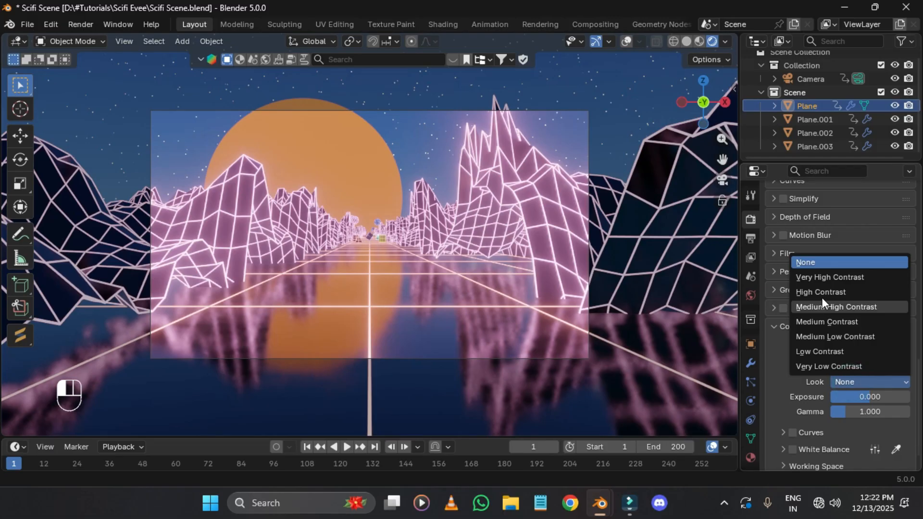
click(822, 292)
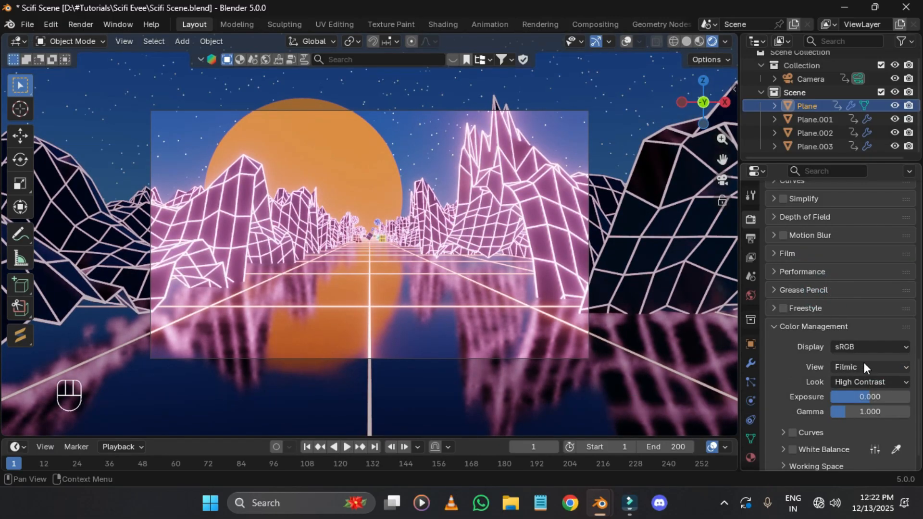
Step: Try the Very High Contrast look and undo it
click(869, 383)
click(841, 274)
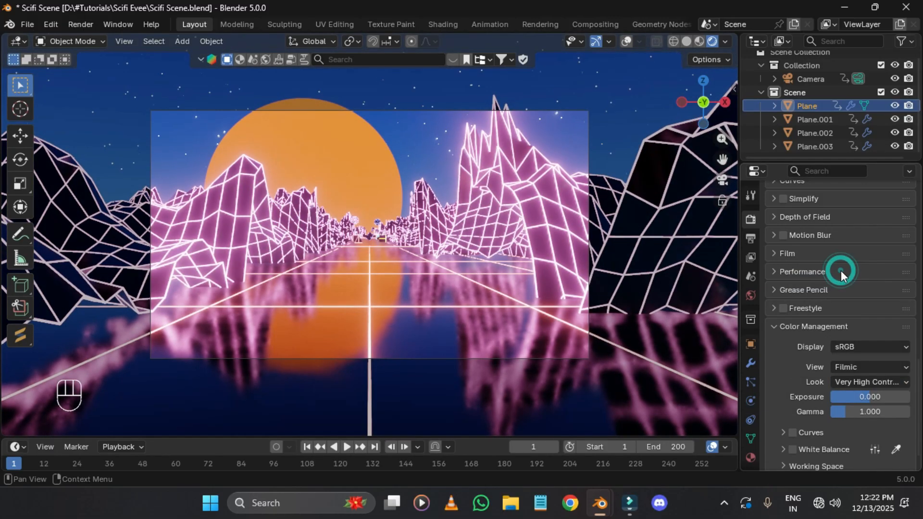
key(ctrl+z)
Step: Try a gamma of 1.2 in the color management settings
scroll(849, 400, down, 1)
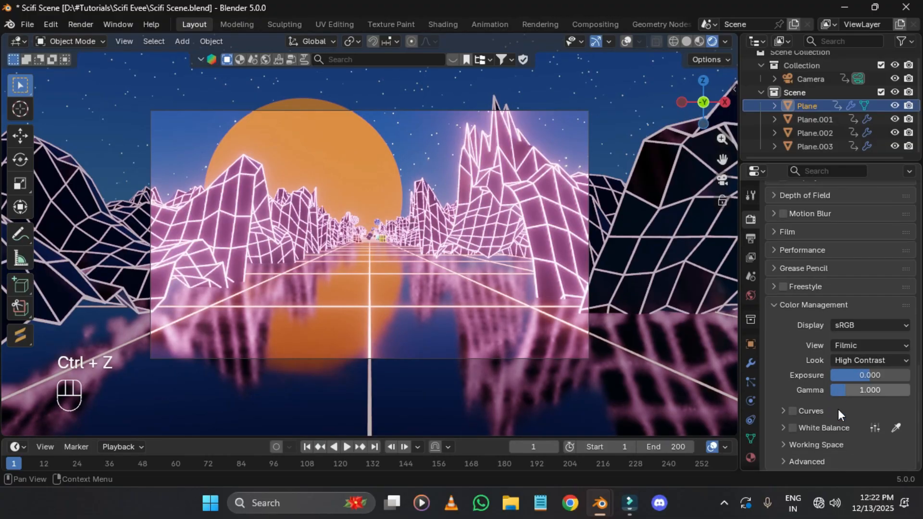
mouse_move(847, 390)
mouse_down()
mouse_move(863, 390)
mouse_move(818, 390)
mouse_move(876, 375)
mouse_move(875, 391)
mouse_move(864, 390)
mouse_up()
right_click(831, 389)
right_click(876, 375)
click(865, 391)
text(1.2)
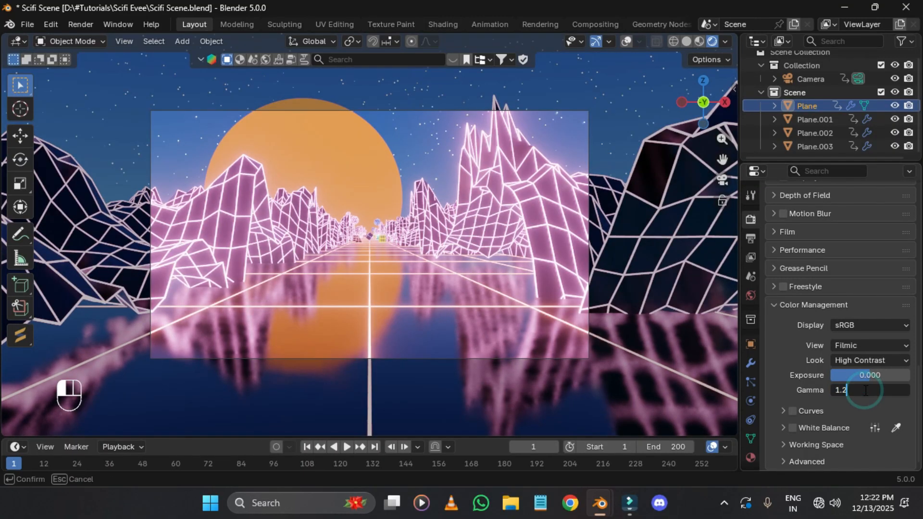
key(Return)
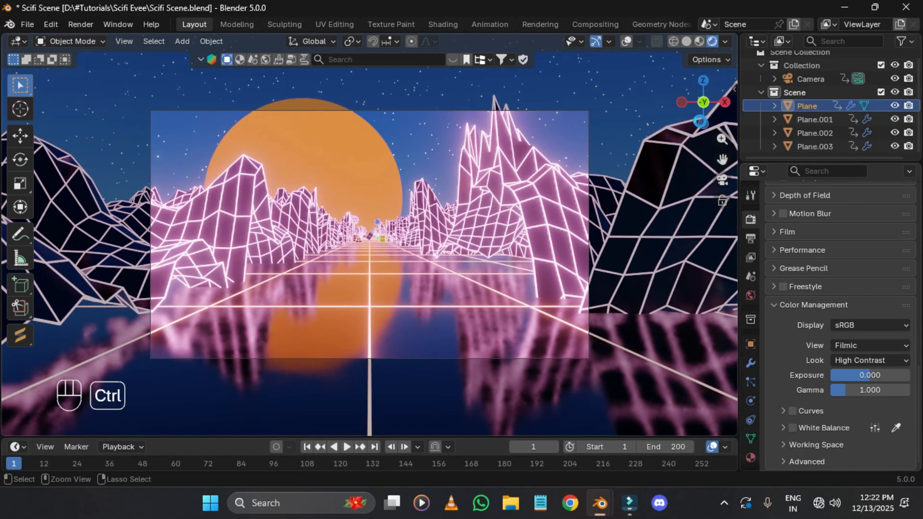
Step: Save the file and show the render output settings again
key(ctrl+s)
click(751, 238)
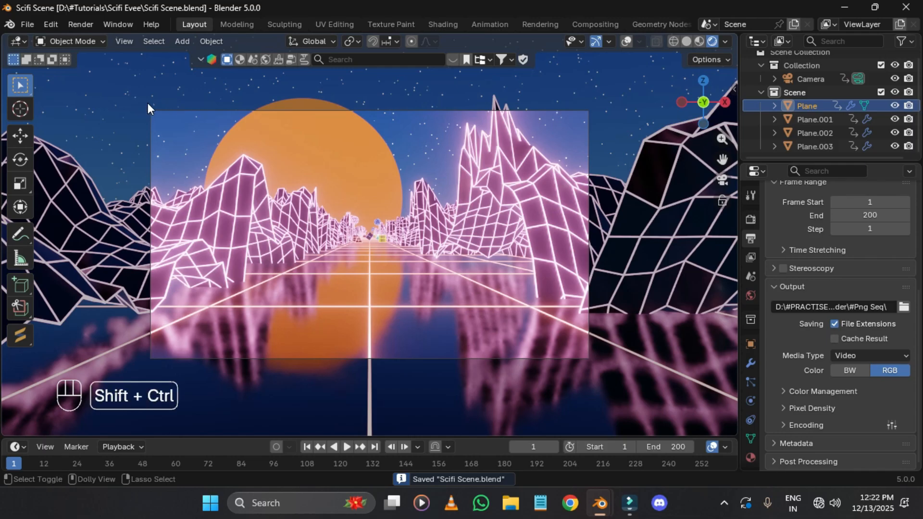
Step: Try to box a region around the camera frame in the viewport
ctrl+shift+drag(148, 103, 625, 355)
key(ctrl+shift+b)
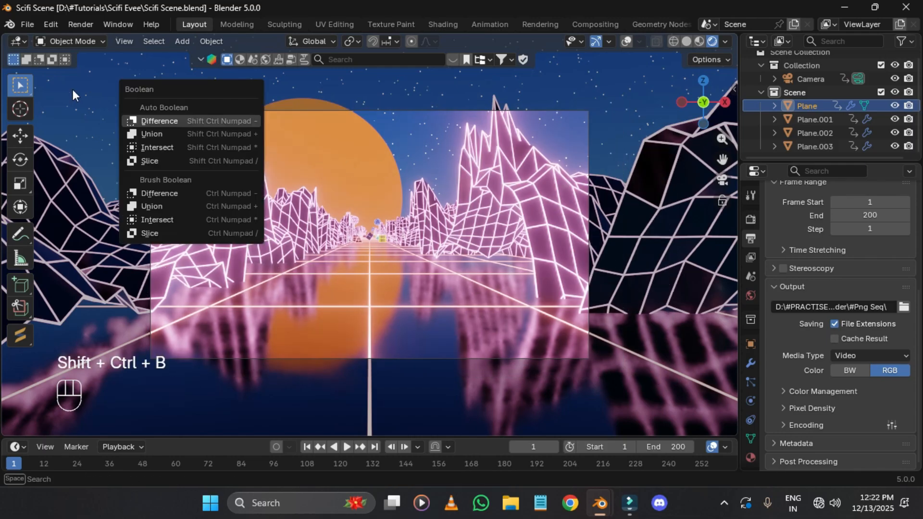
click(73, 89)
key(shift+b)
drag(143, 96, 595, 369)
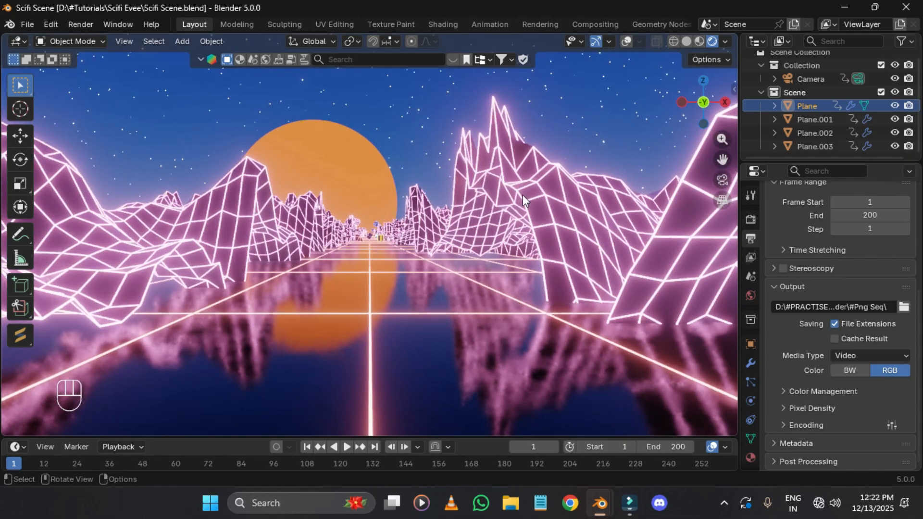
Step: Go to frame 1 and restore the camera view of the scene
click(309, 447)
scroll(457, 276, down, 4)
middle_drag(541, 199, 547, 220)
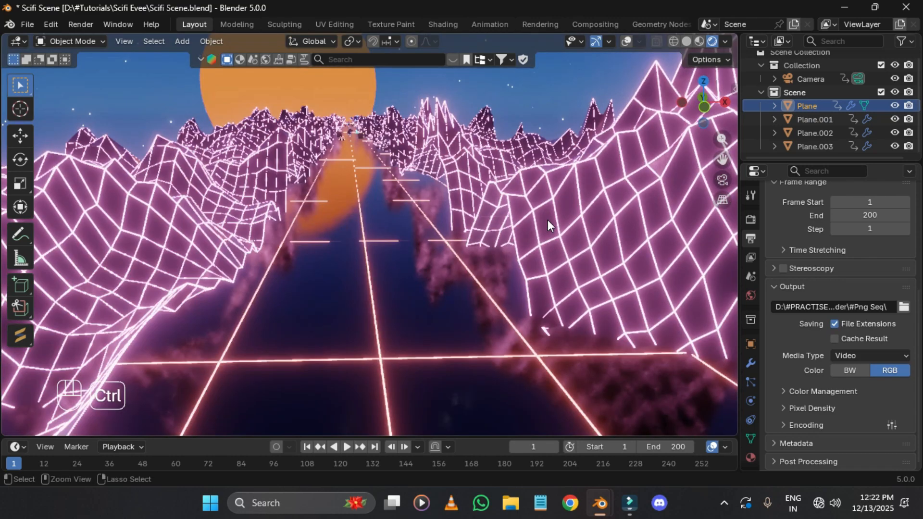
key(ctrl+z)
click(722, 182)
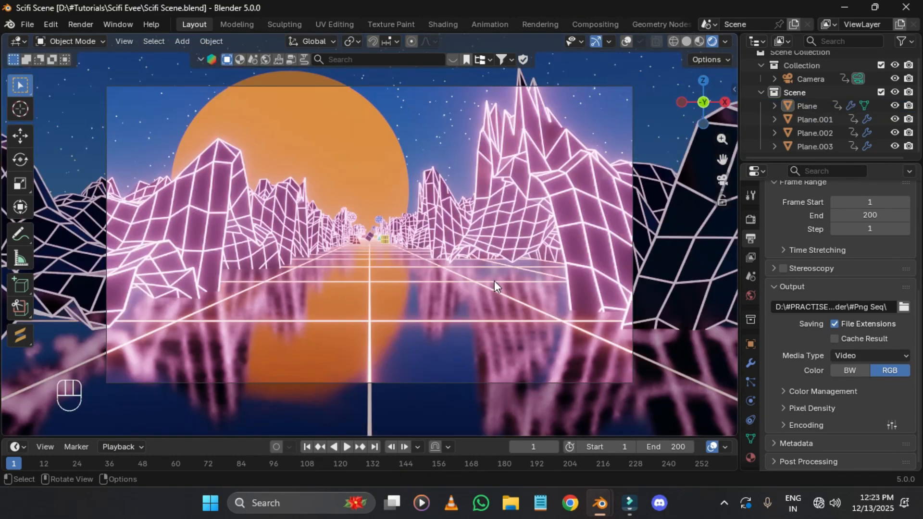